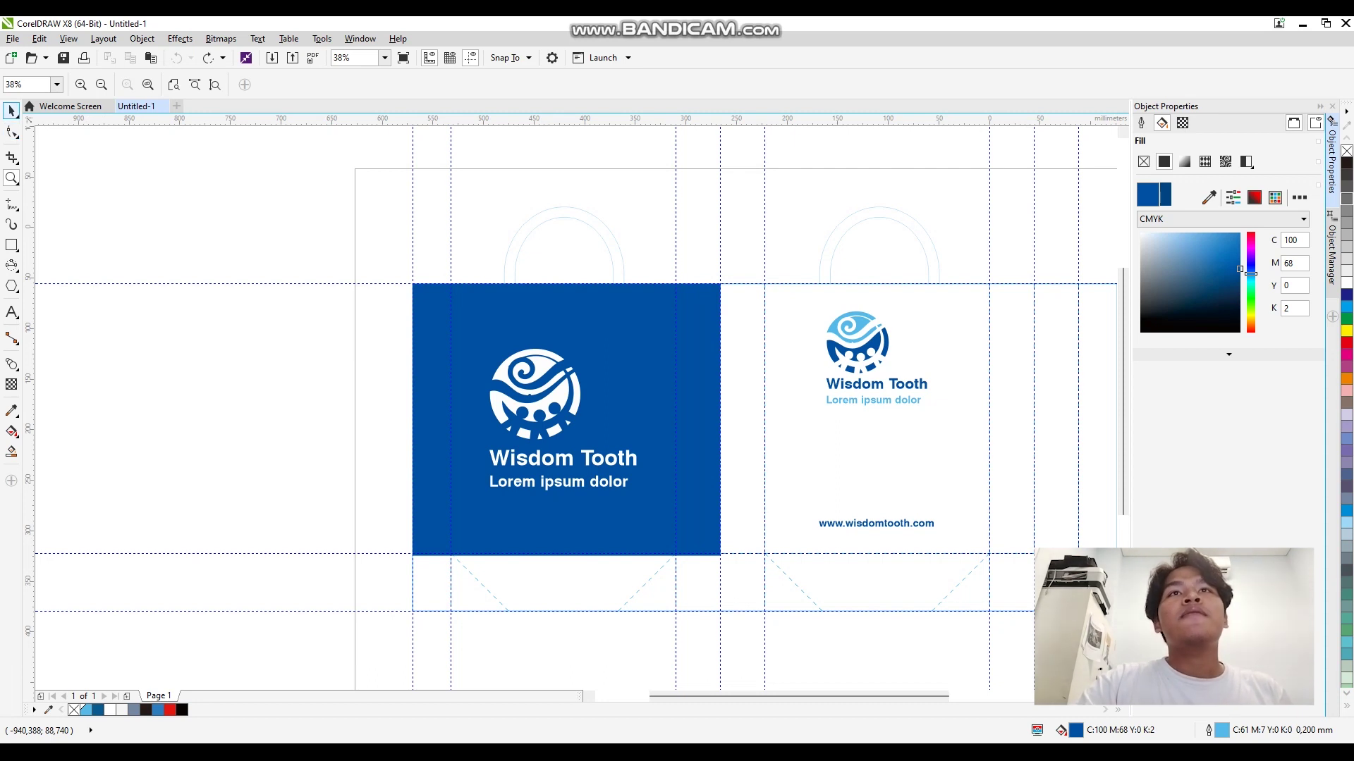
# Scale the blue background rectangle up proportionally to about 118.8% from its upper-left corner
pyautogui.press('space')
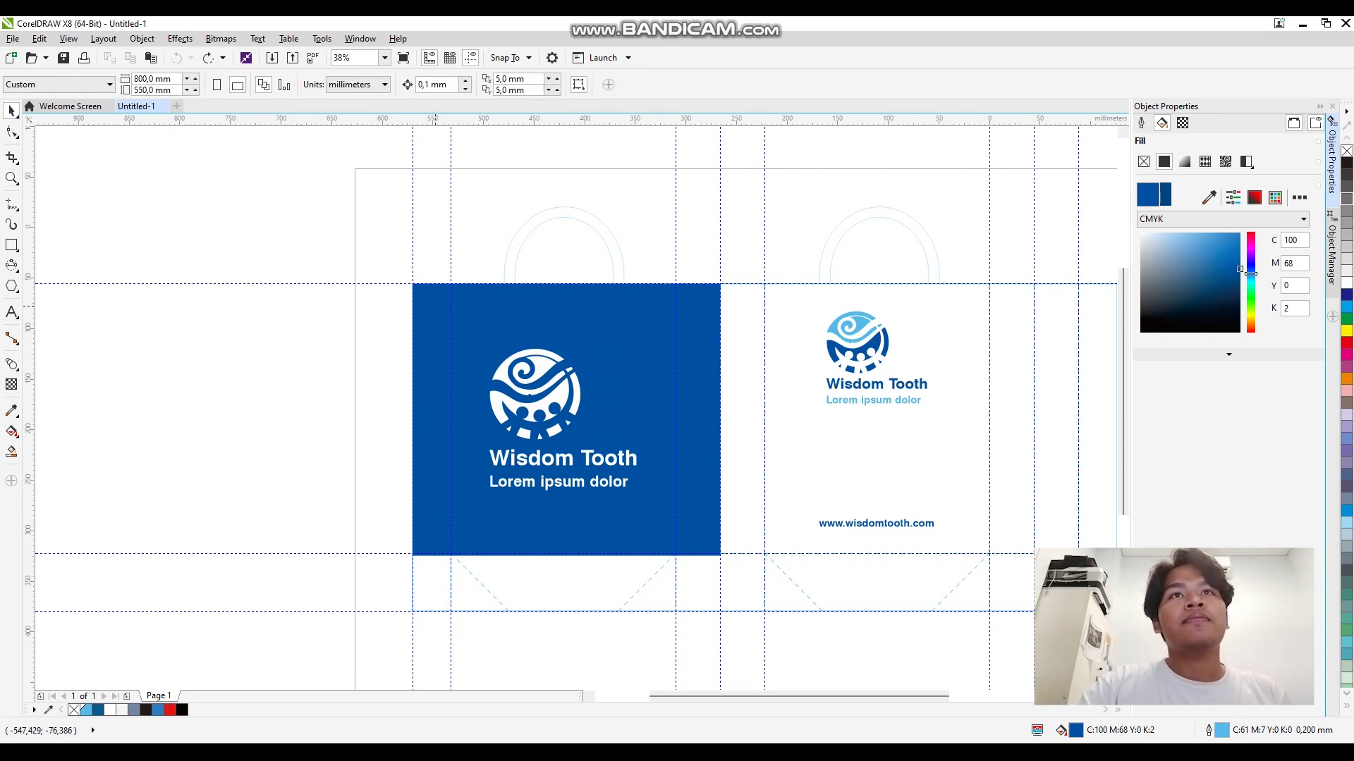
pyautogui.moveTo(502, 321)
pyautogui.mouseDown()
pyautogui.moveTo(547, 281)
pyautogui.moveTo(514, 239)
pyautogui.moveTo(513, 279)
pyautogui.moveTo(458, 273)
pyautogui.moveTo(522, 258)
pyautogui.moveTo(457, 322)
pyautogui.moveTo(502, 326)
pyautogui.mouseUp()
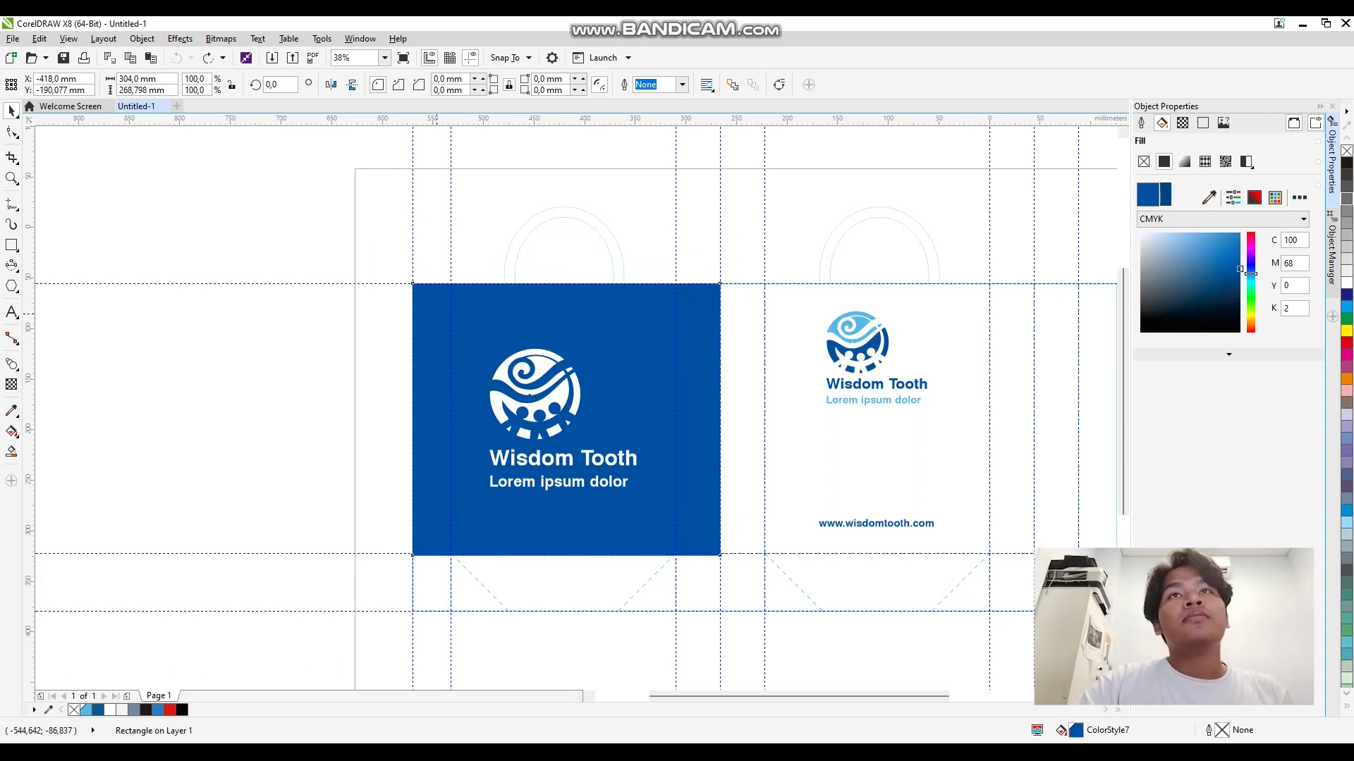
pyautogui.click(412, 284)
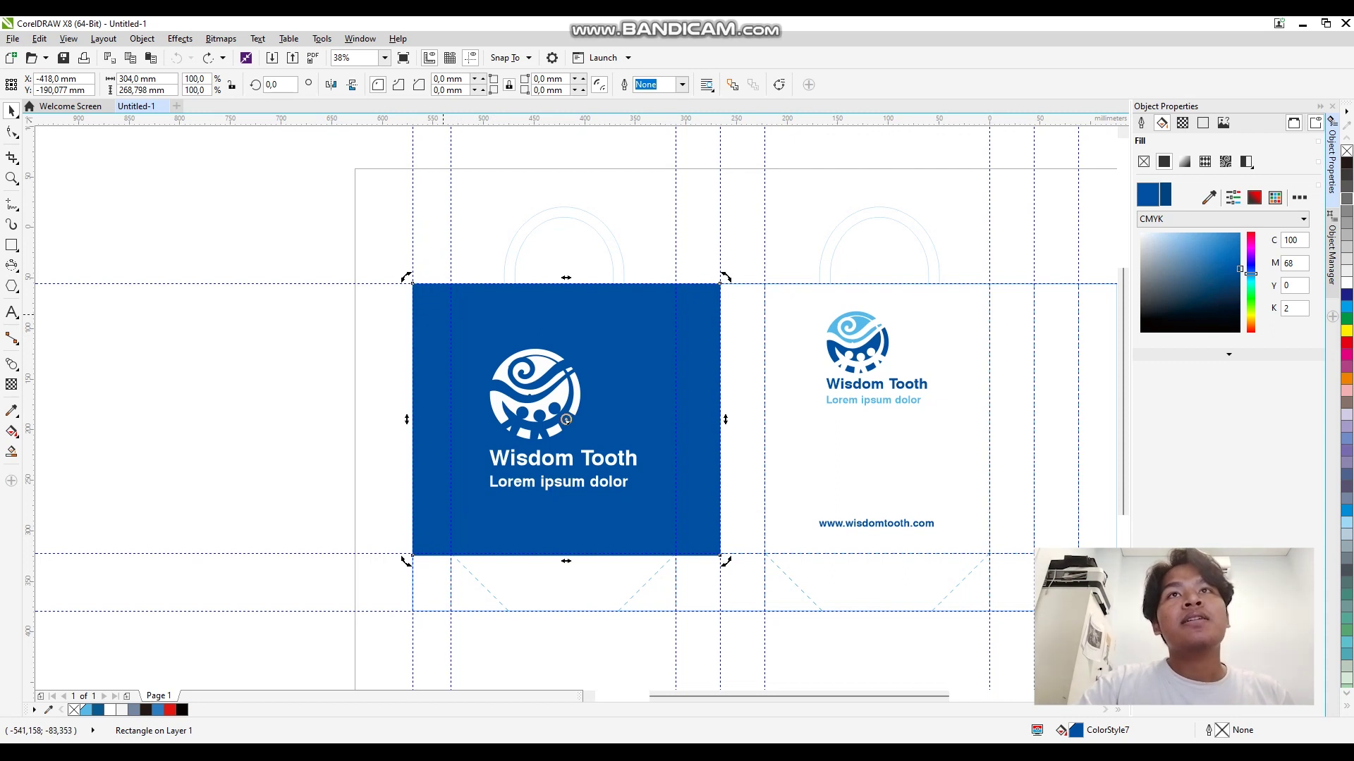
pyautogui.click(413, 284)
pyautogui.moveTo(412, 284); pyautogui.dragTo(350, 229)
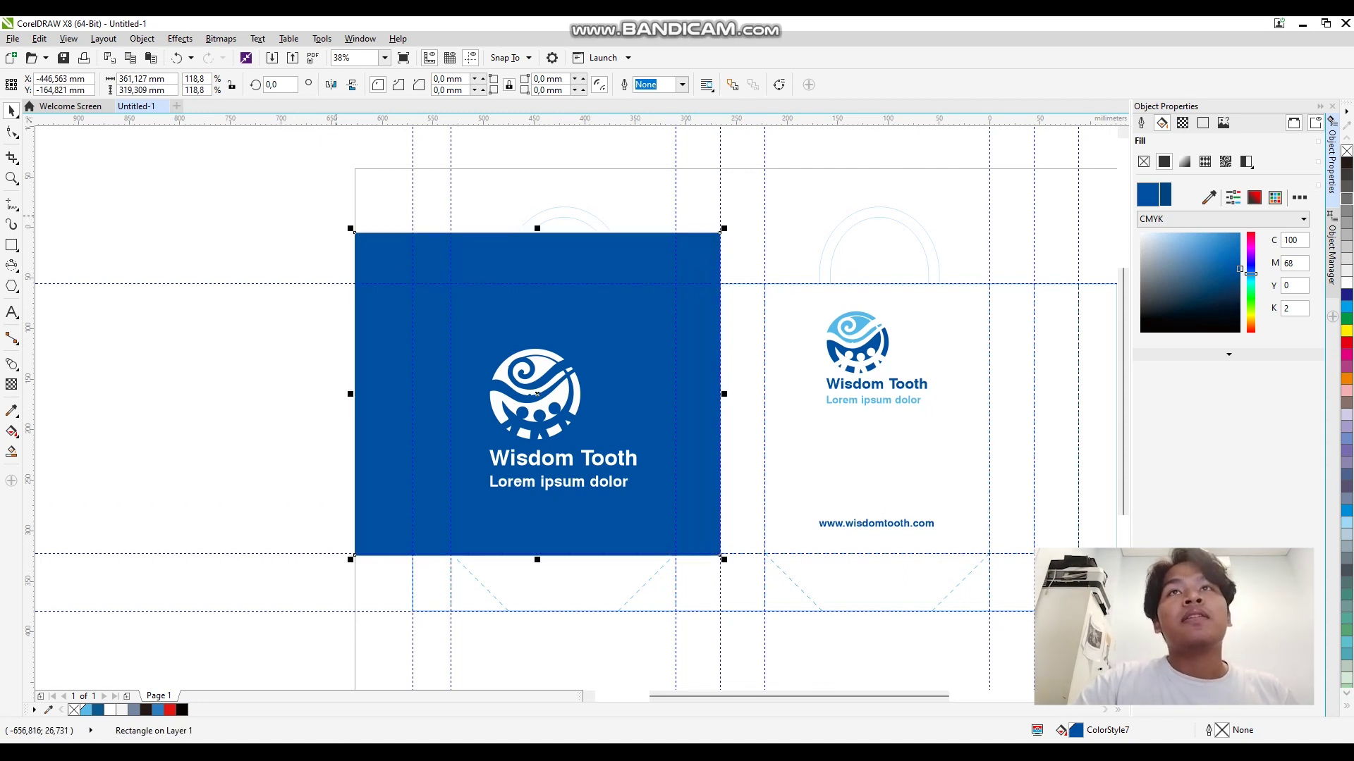
# Rotate the enlarged blue rectangle by about 51.8 degrees and undo both the rotation and the scaling
pyautogui.click(474, 310)
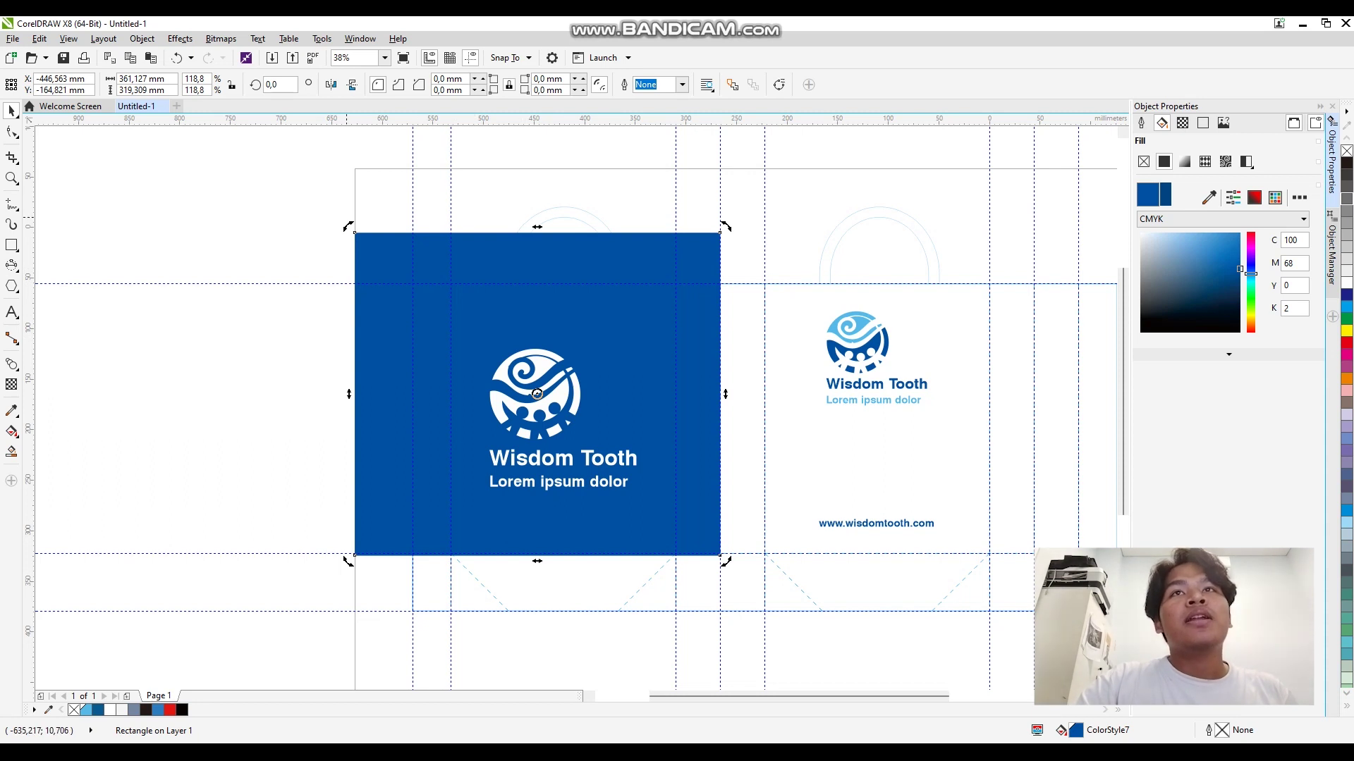
pyautogui.moveTo(348, 227); pyautogui.dragTo(350, 427)
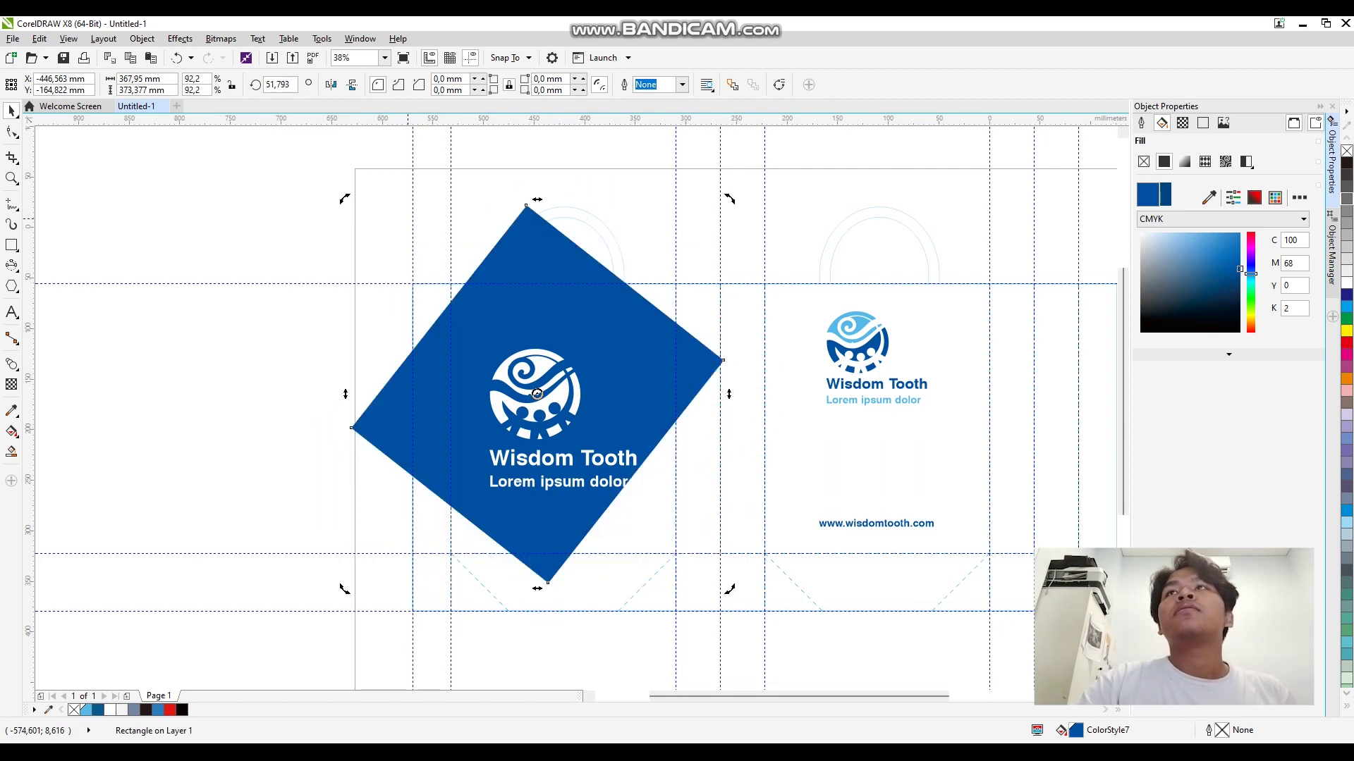
pyautogui.hotkey('ctrl', 'z')
pyautogui.hotkey('ctrl', 'z')
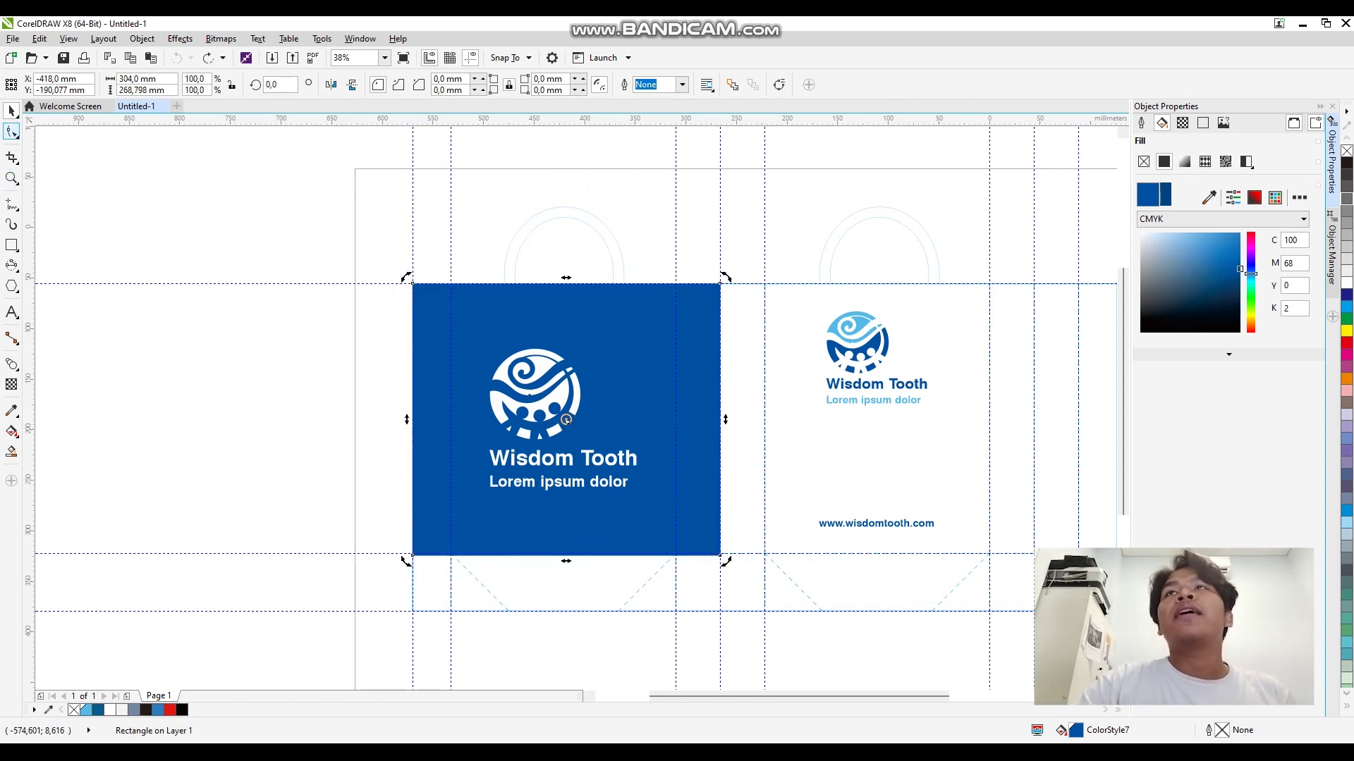
# Deselect the rectangle and select the white logo and both text lines with a Freehand Pick outline drawn around them
pyautogui.press('space')
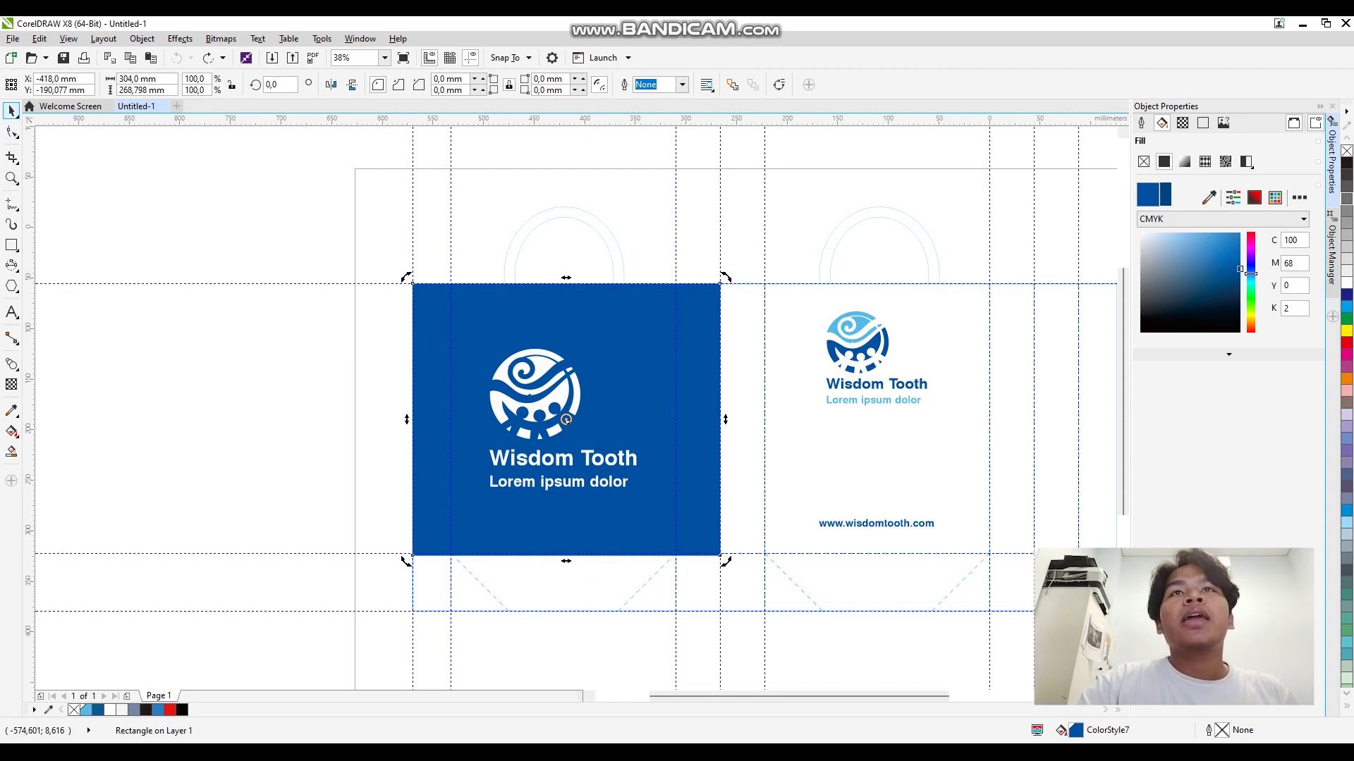
pyautogui.click(566, 419)
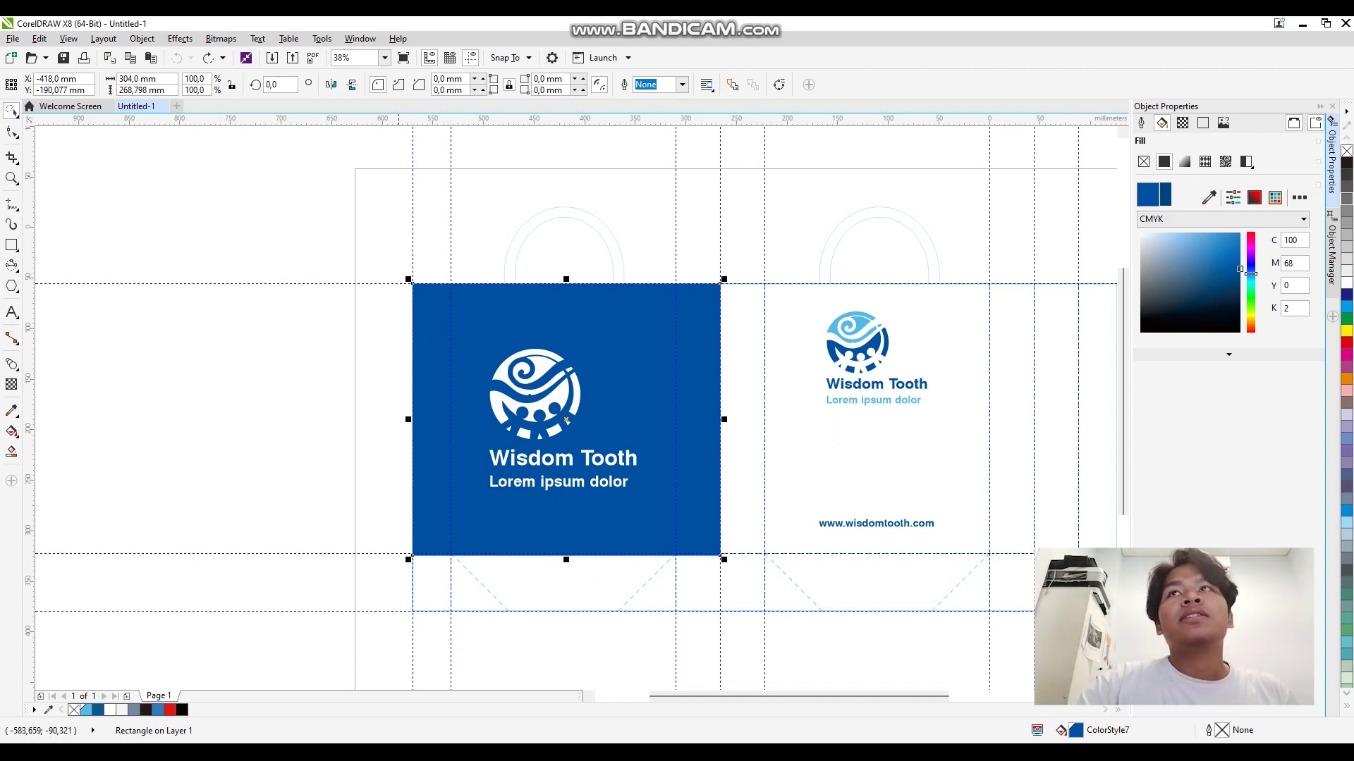
pyautogui.hotkey('ctrl', 'v')
pyautogui.hotkey('ctrl', 'z')
pyautogui.press('Escape')
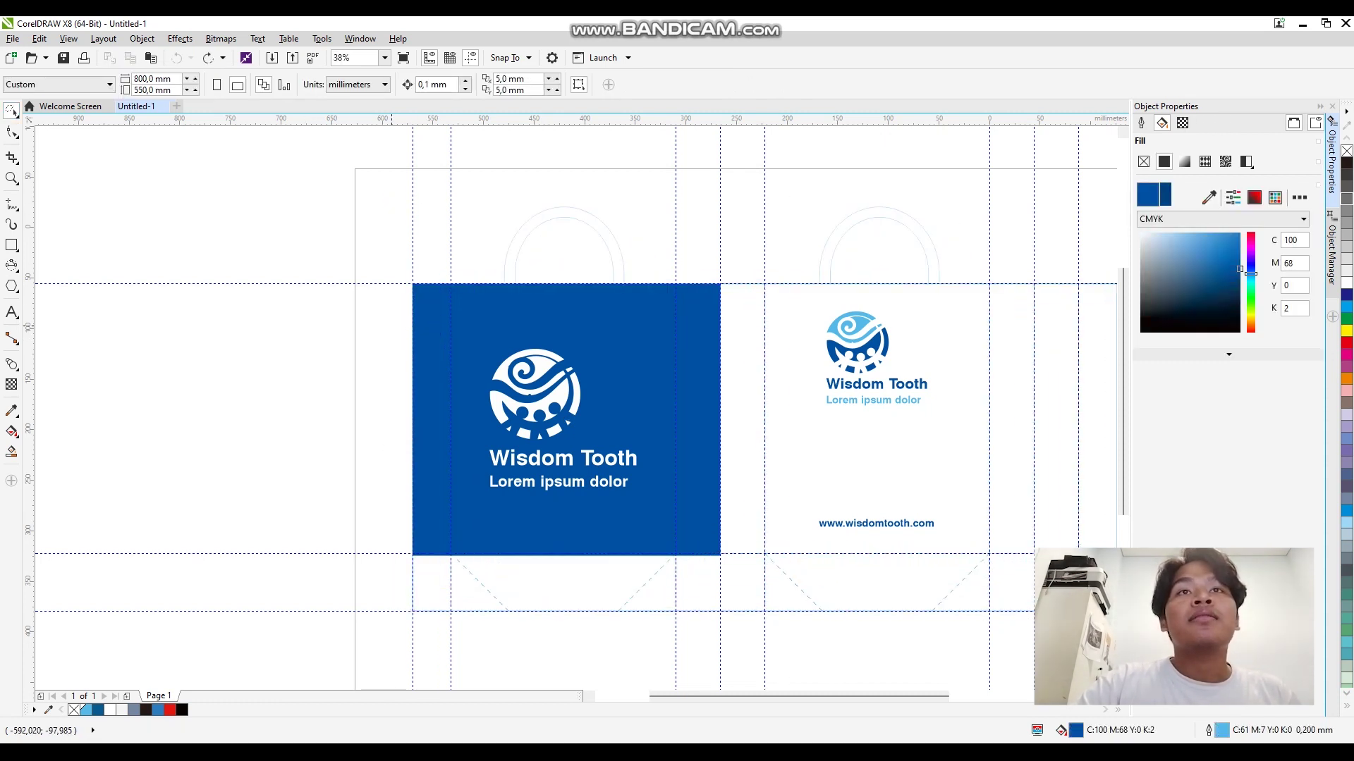
pyautogui.moveTo(442, 323)
pyautogui.mouseDown()
pyautogui.moveTo(567, 342)
pyautogui.moveTo(601, 381)
pyautogui.moveTo(585, 433)
pyautogui.moveTo(478, 445)
pyautogui.moveTo(479, 463)
pyautogui.moveTo(636, 464)
pyautogui.moveTo(642, 491)
pyautogui.moveTo(519, 506)
pyautogui.moveTo(420, 473)
pyautogui.mouseUp()
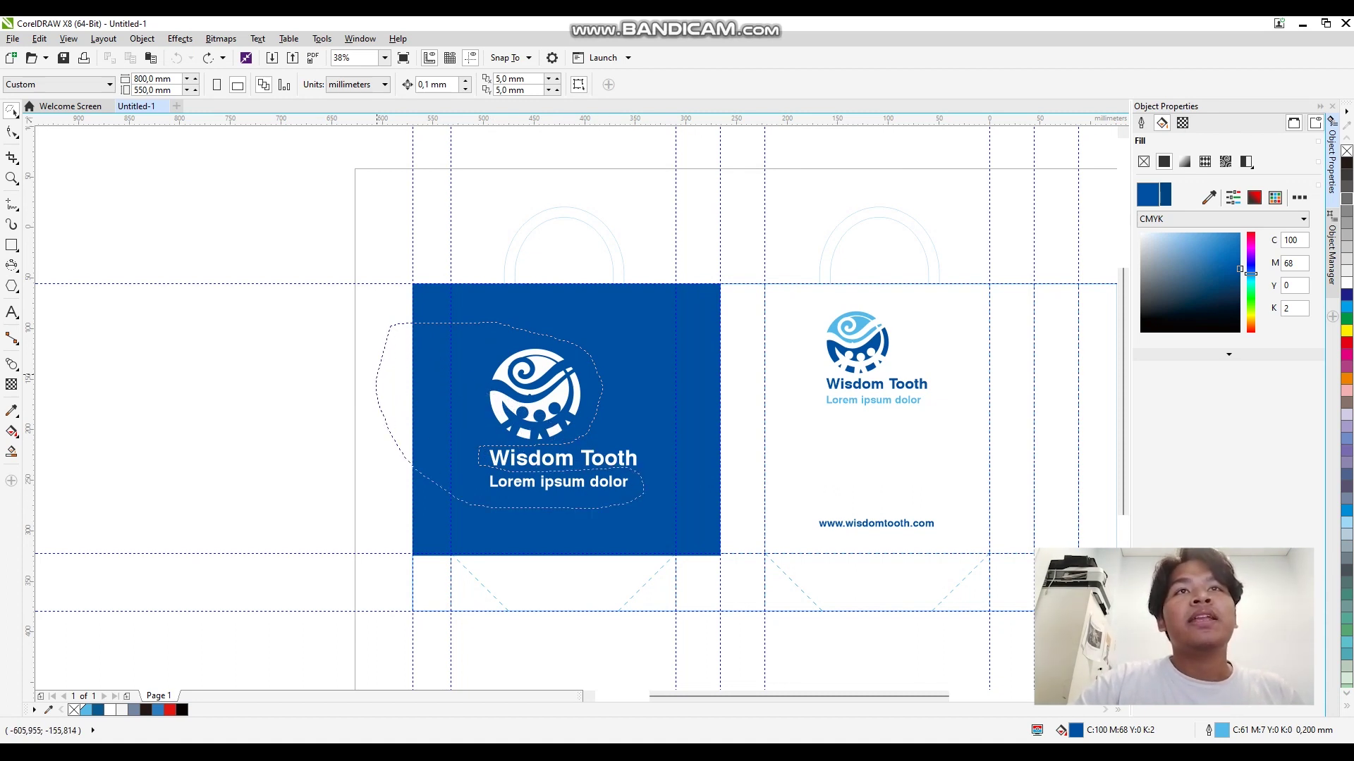
pyautogui.moveTo(390, 330); pyautogui.dragTo(391, 324)
pyautogui.moveTo(553, 402); pyautogui.dragTo(523, 326)
pyautogui.hotkey('ctrl', 'z')
pyautogui.press('F10')
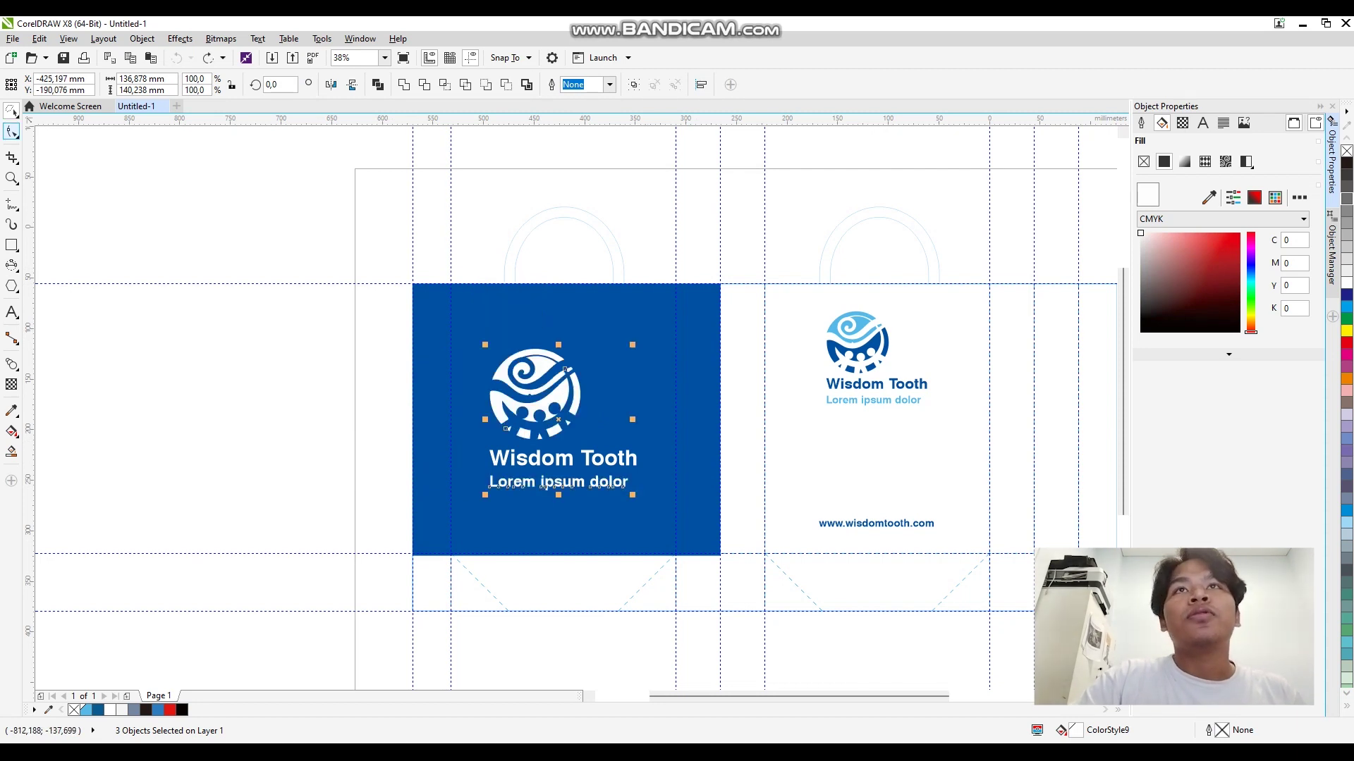
# Round all four corners of the blue rectangle to a 38 mm radius with the Shape tool
pyautogui.press('space')
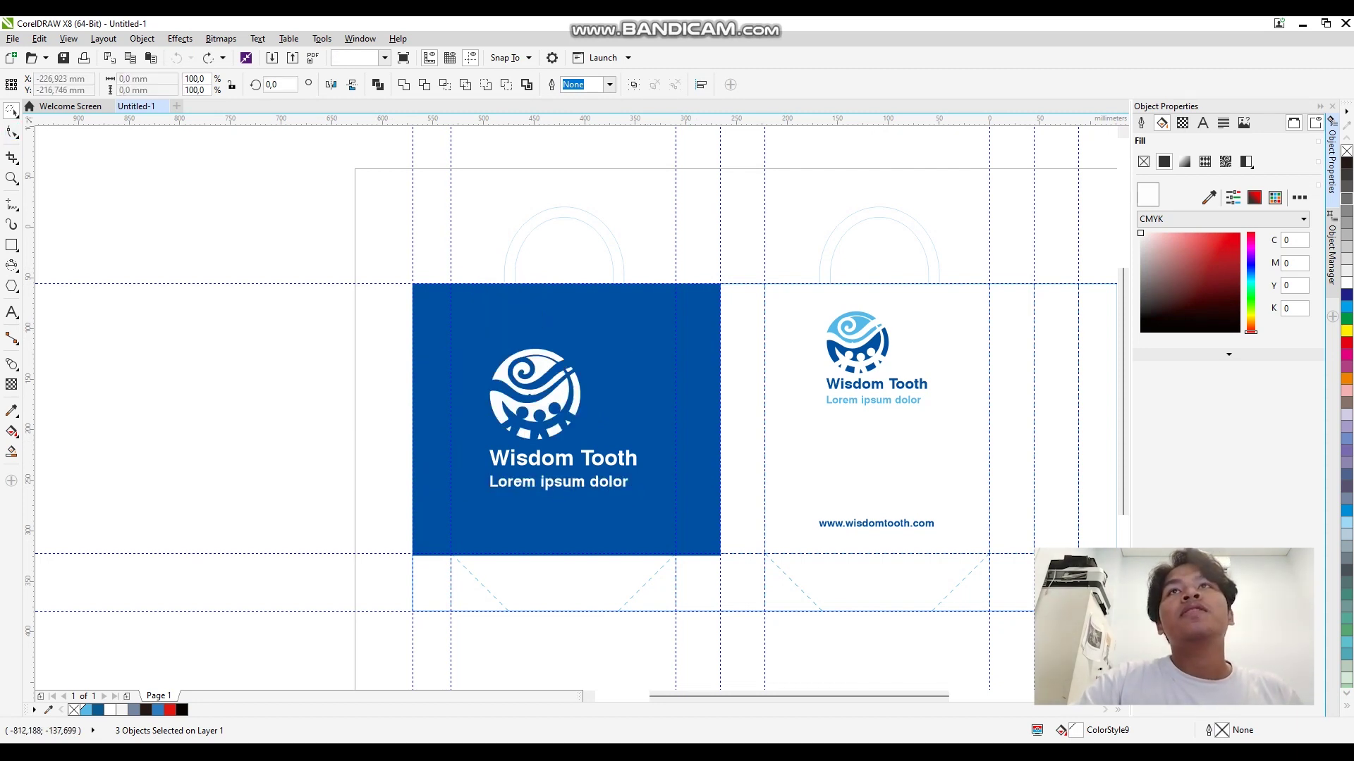
pyautogui.press('F10')
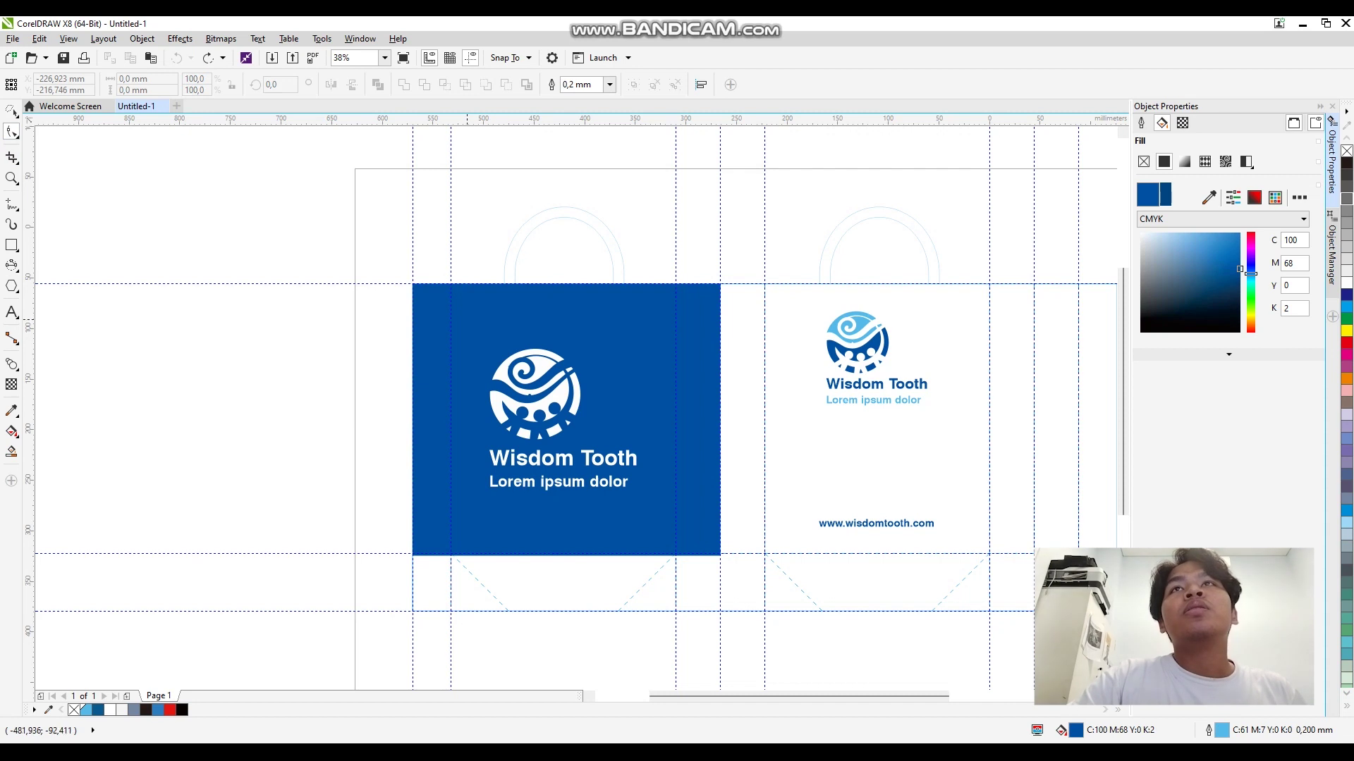
pyautogui.scroll(3, 438, 307)
pyautogui.scroll(-2, 292, 173)
pyautogui.click(292, 172)
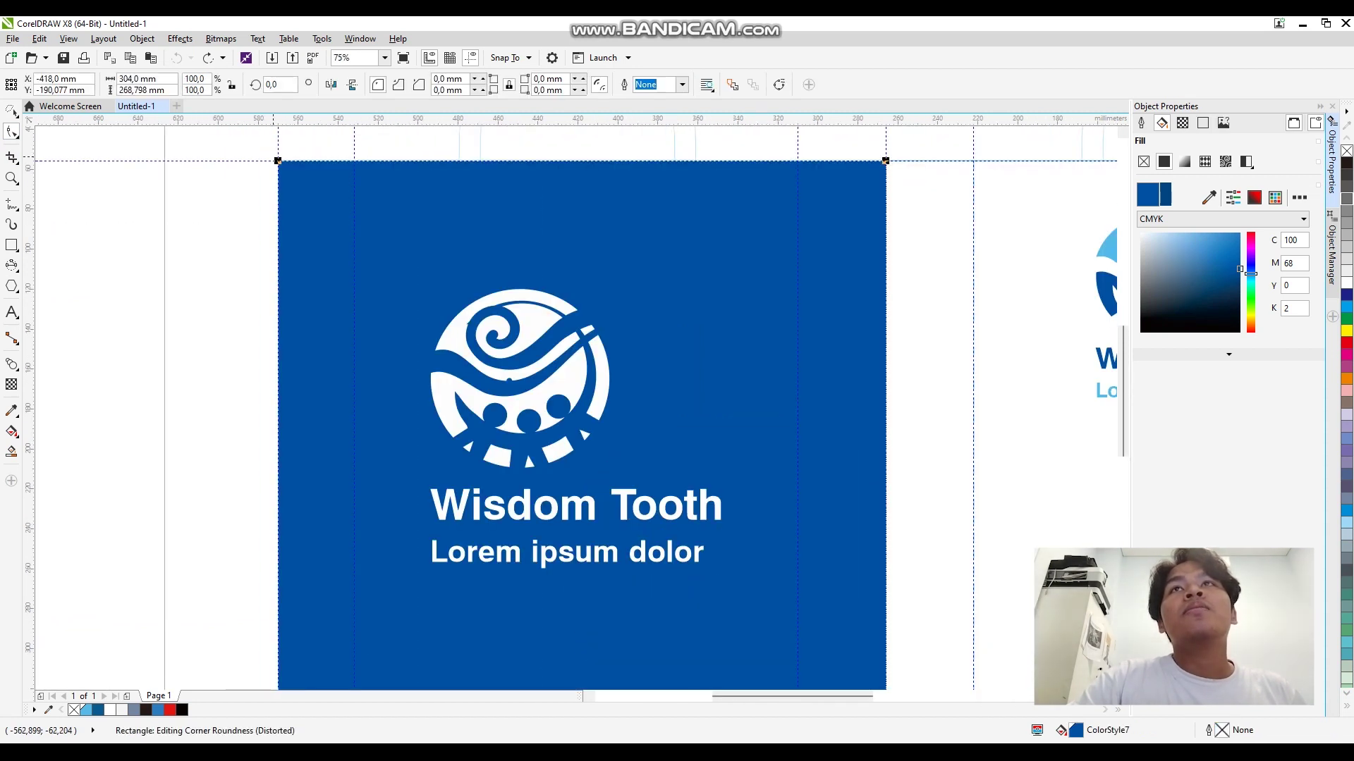
pyautogui.moveTo(278, 161); pyautogui.dragTo(359, 162)
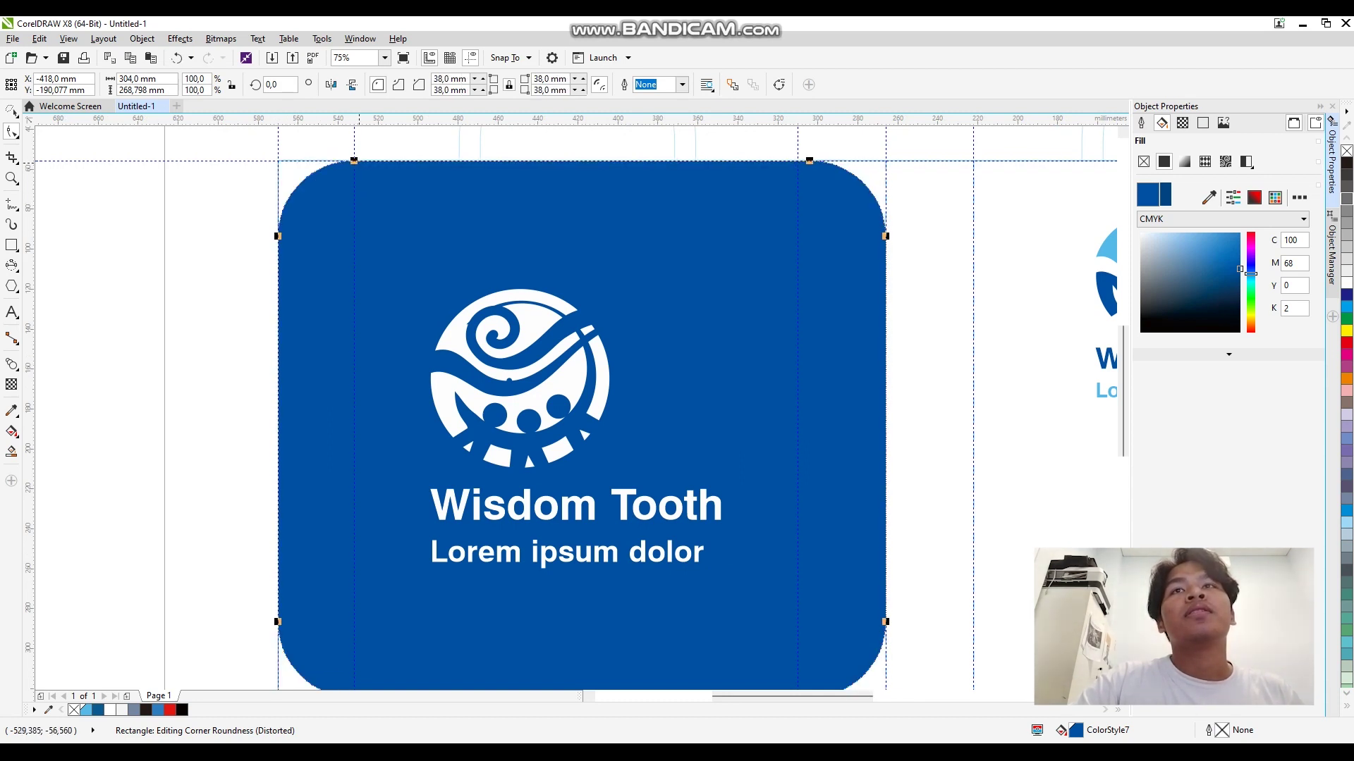
# Try a further change to the corner roundness and undo the rounding of the blue rectangle
pyautogui.moveTo(277, 237); pyautogui.dragTo(352, 353)
pyautogui.hotkey('ctrl', 'z')
pyautogui.hotkey('ctrl', 'z')
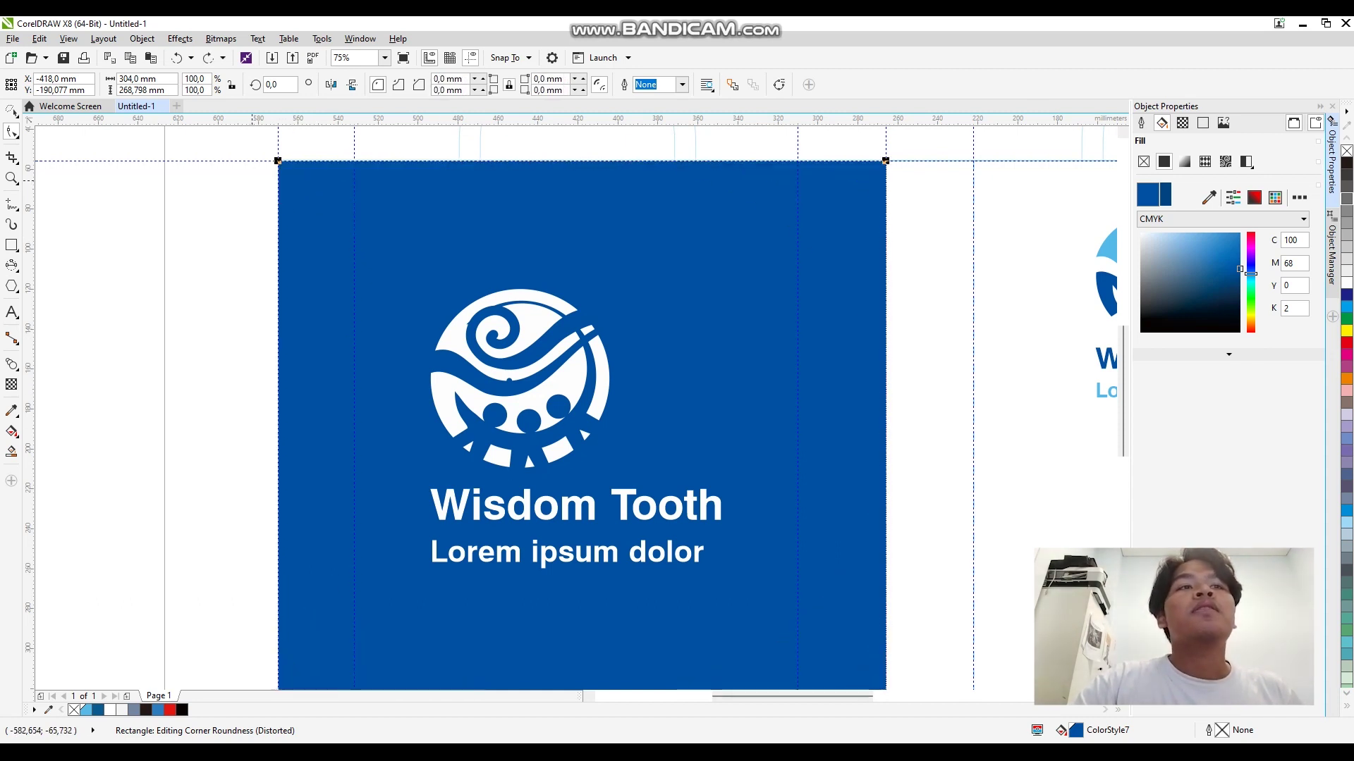
# Crop the bottom strip off the blue rectangle, keeping an area of 304 by about 230 mm, and undo the crop
pyautogui.click(11, 157)
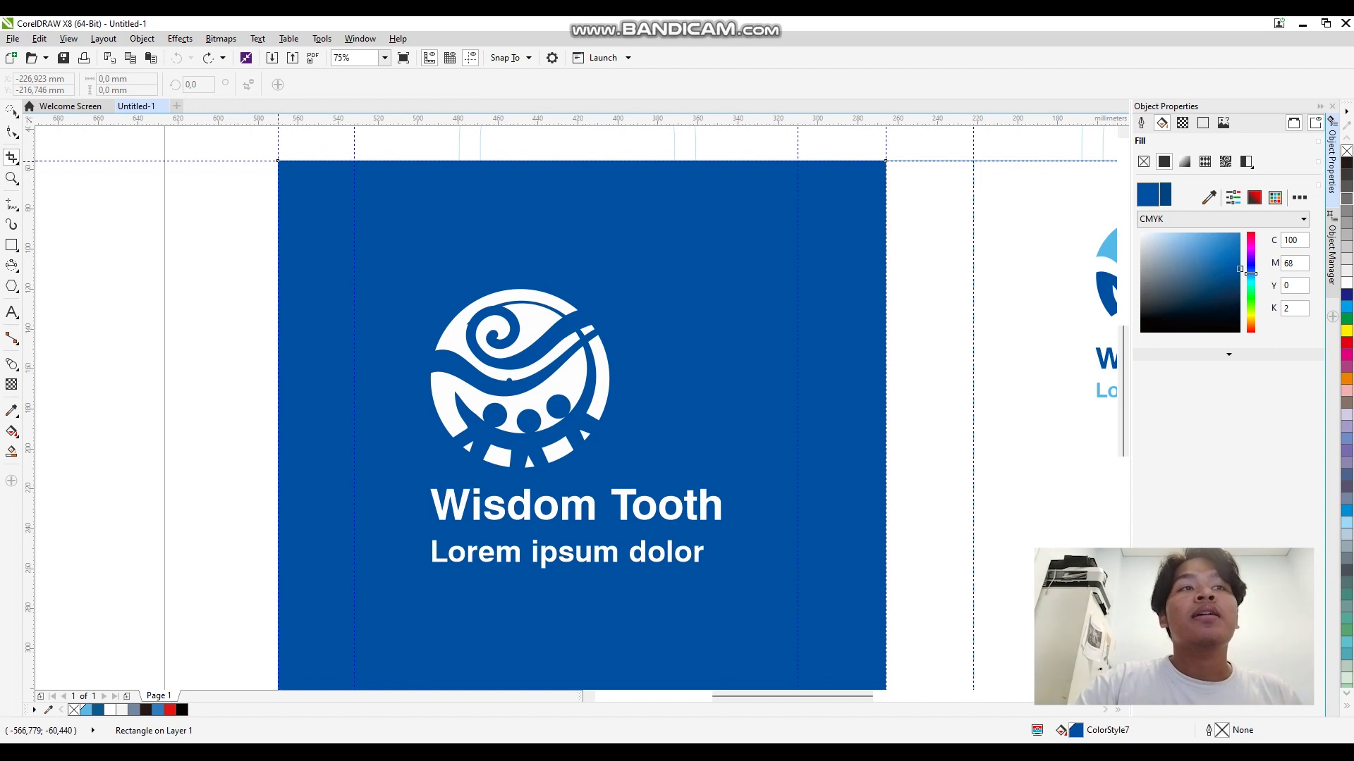
pyautogui.moveTo(278, 161); pyautogui.dragTo(886, 641)
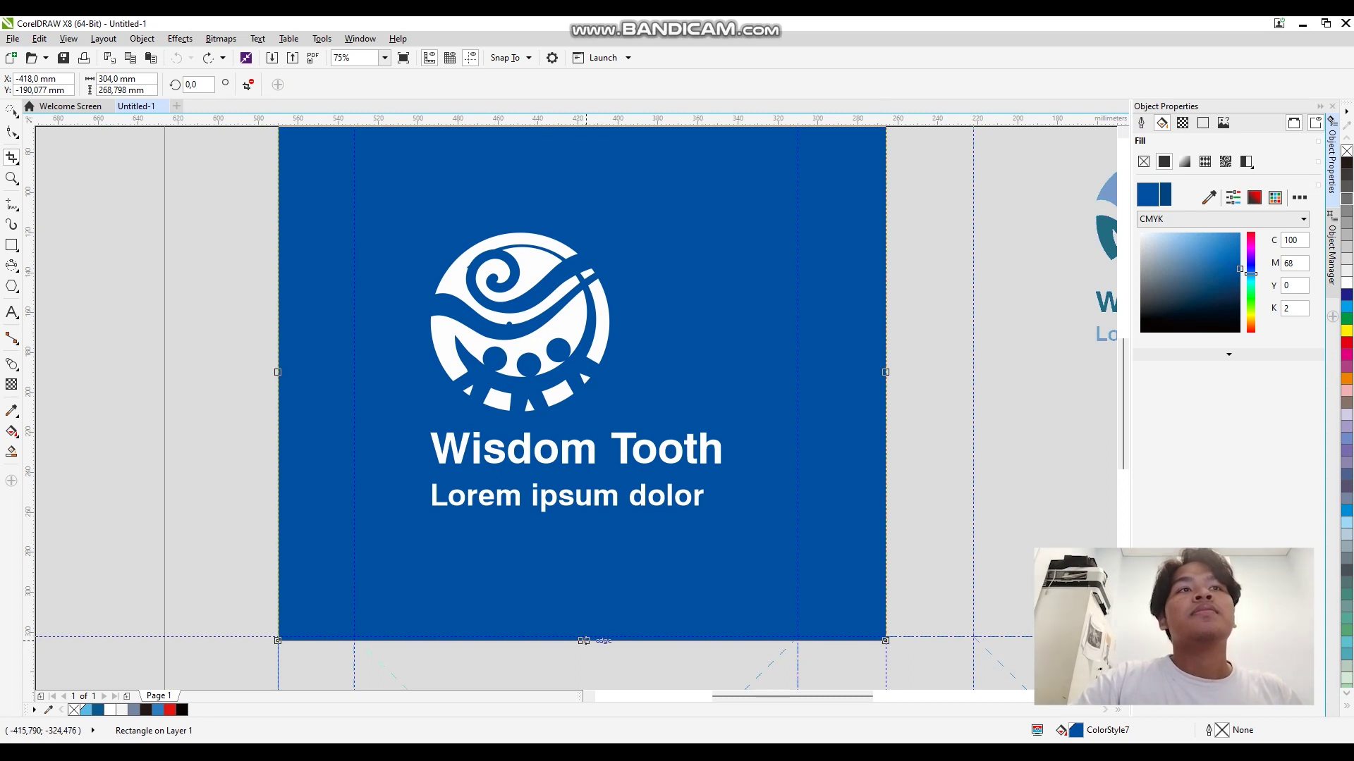
pyautogui.moveTo(581, 640); pyautogui.dragTo(581, 564)
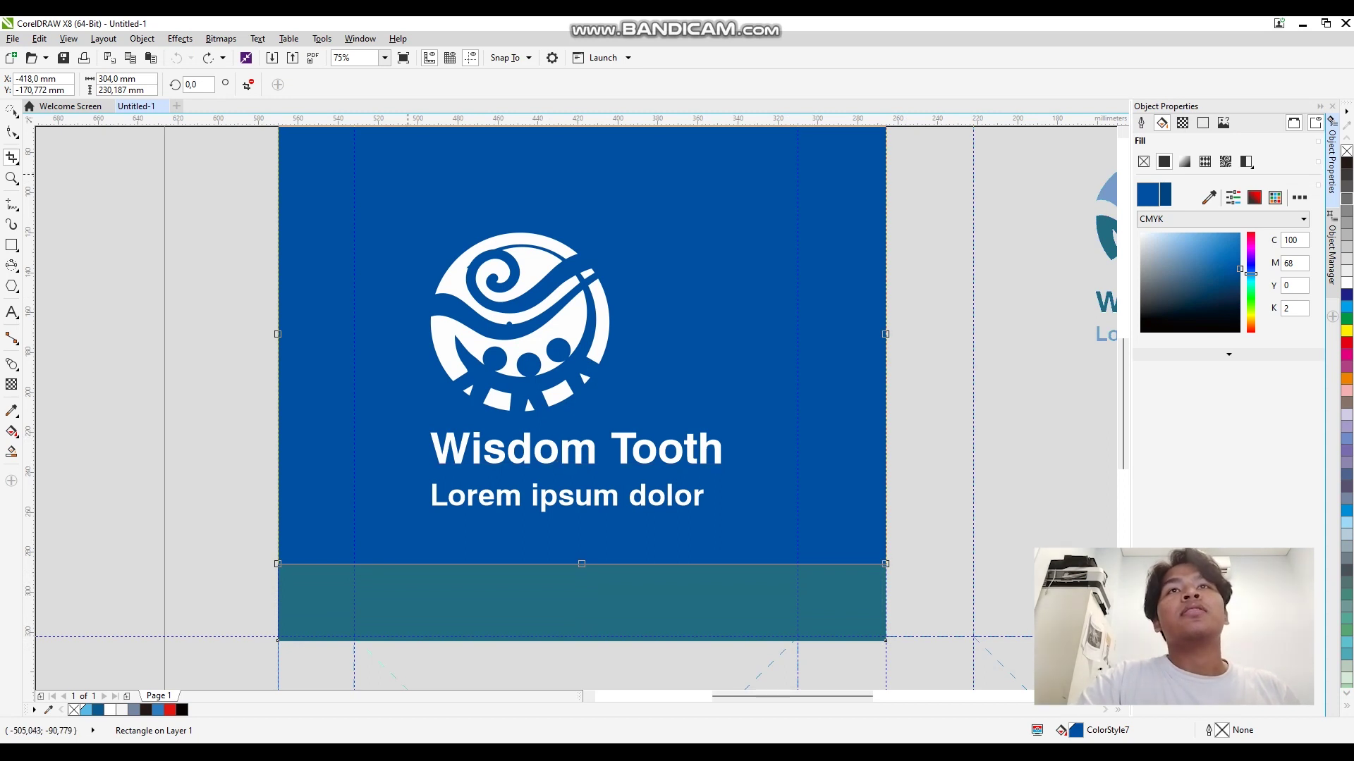
pyautogui.press('Delete')
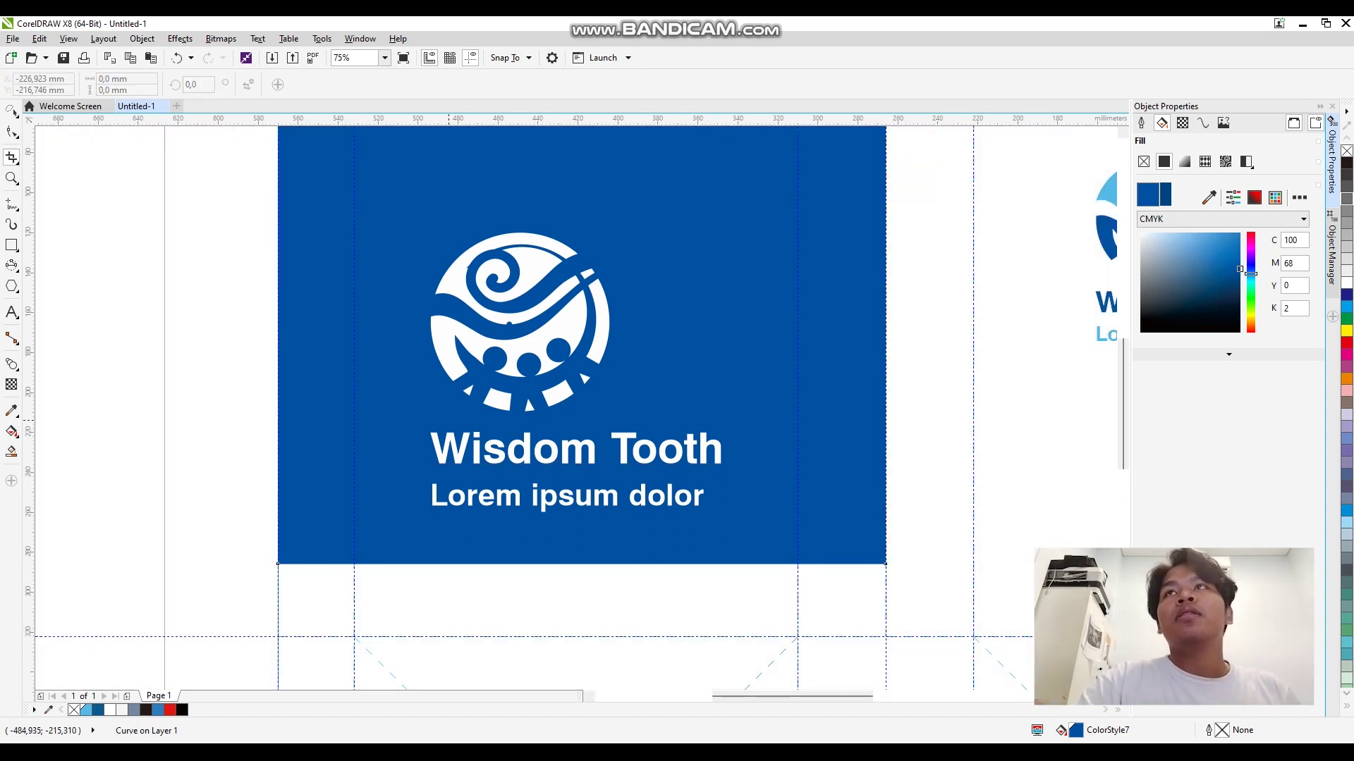
pyautogui.scroll(-2, 477, 304)
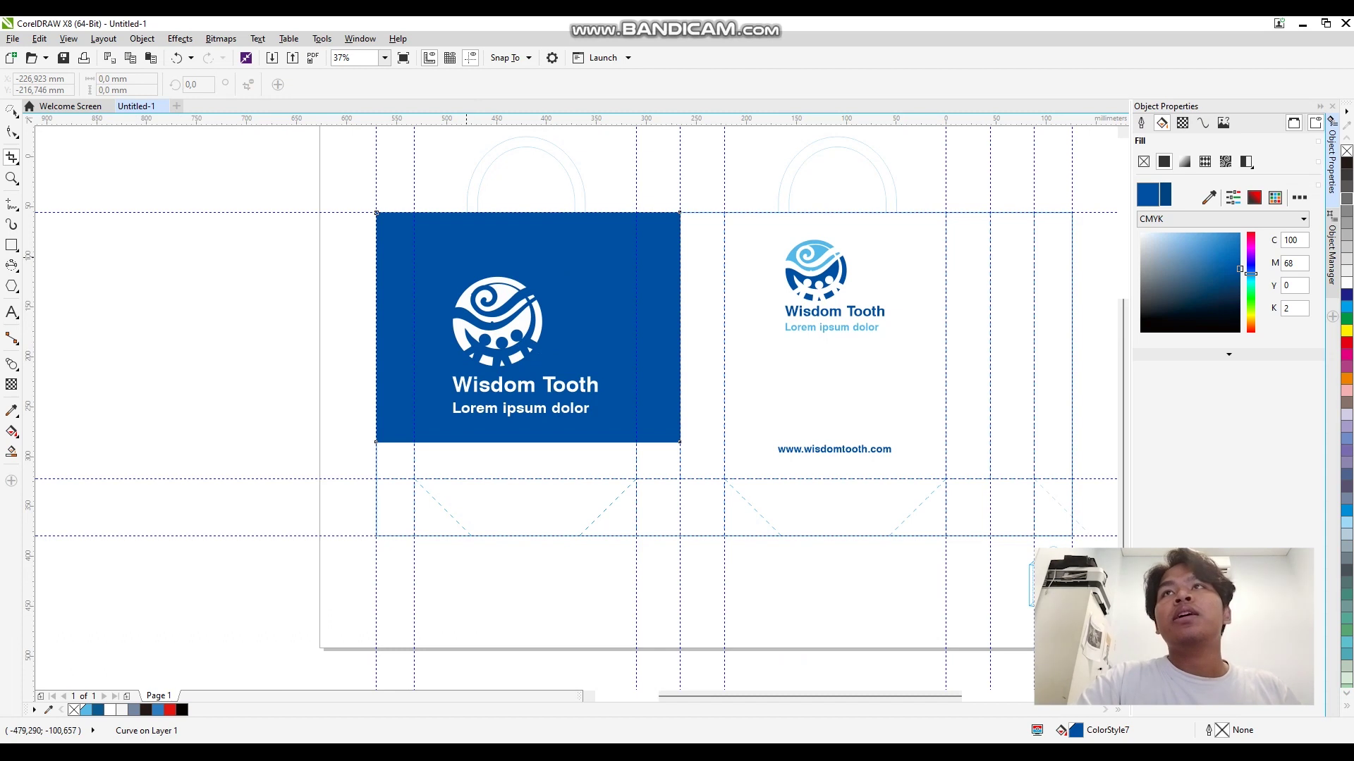
pyautogui.scroll(2, 466, 257)
pyautogui.hotkey('ctrl', 'z')
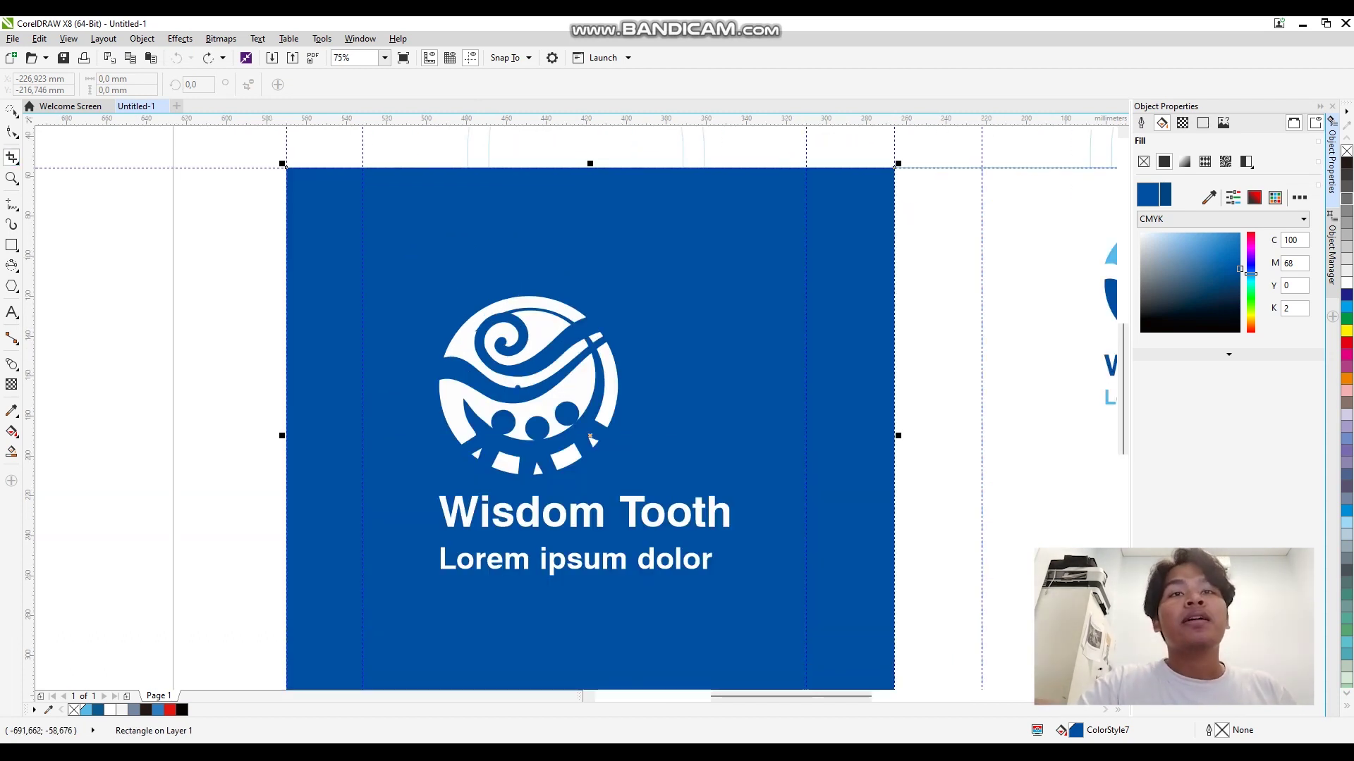
# Shift the blue rectangle about 25 mm to the left and slice it near-vertically with the Knife tool beside the logo
pyautogui.click(50, 175)
pyautogui.moveTo(505, 157); pyautogui.dragTo(505, 687)
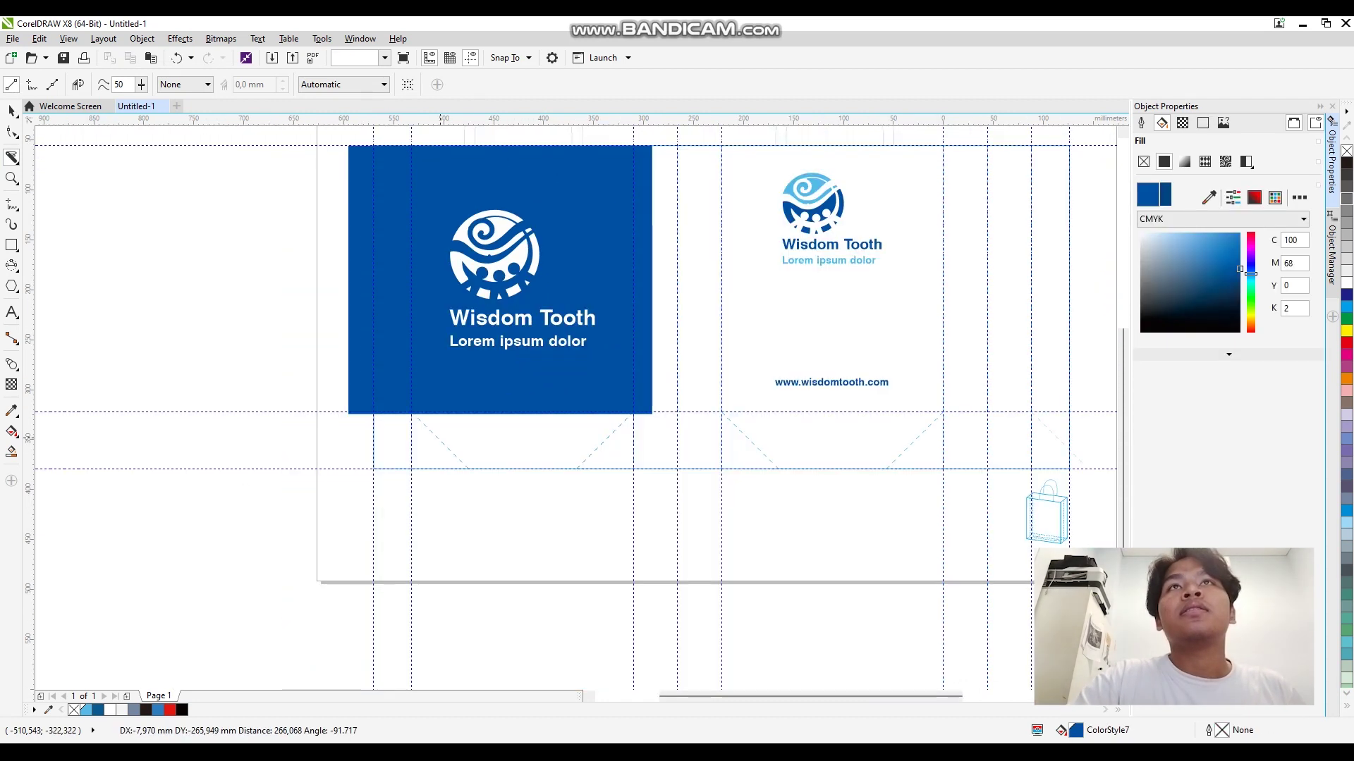
pyautogui.moveTo(433, 445)
pyautogui.mouseDown()
pyautogui.moveTo(466, 132)
pyautogui.moveTo(443, 202)
pyautogui.mouseUp()
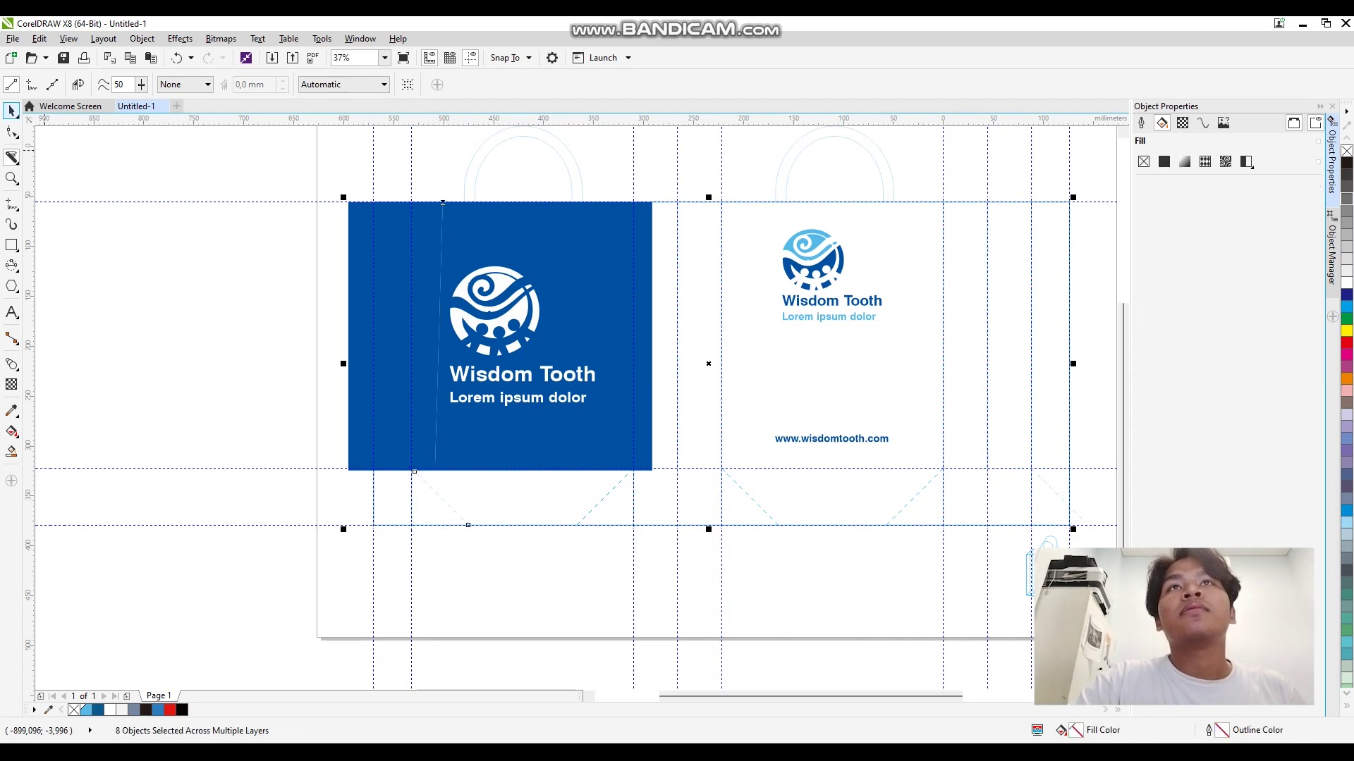
# Move the narrow left piece of the cut rectangle away, past the left edge of the page
pyautogui.press('space')
pyautogui.moveTo(442, 202); pyautogui.dragTo(388, 198)
pyautogui.press('Escape')
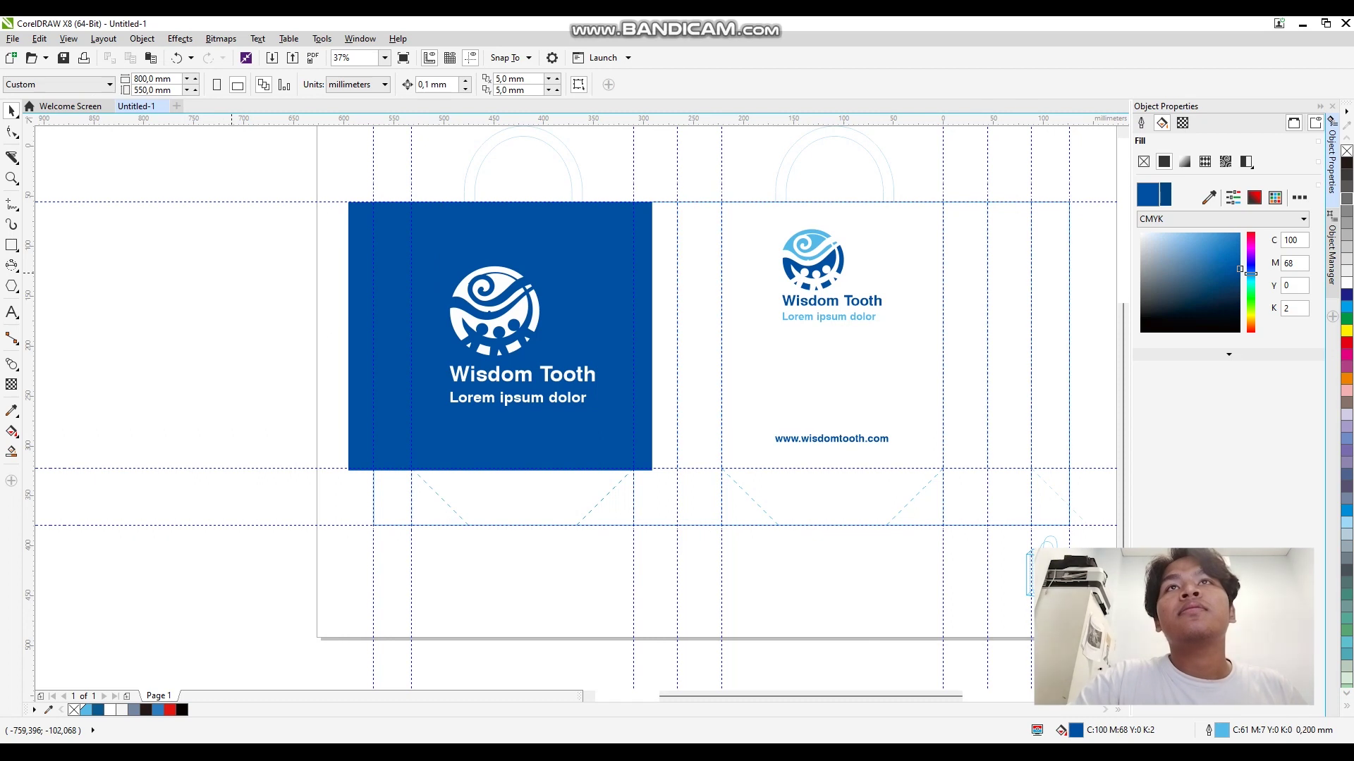
pyautogui.moveTo(377, 289); pyautogui.dragTo(272, 295)
pyautogui.press('Escape')
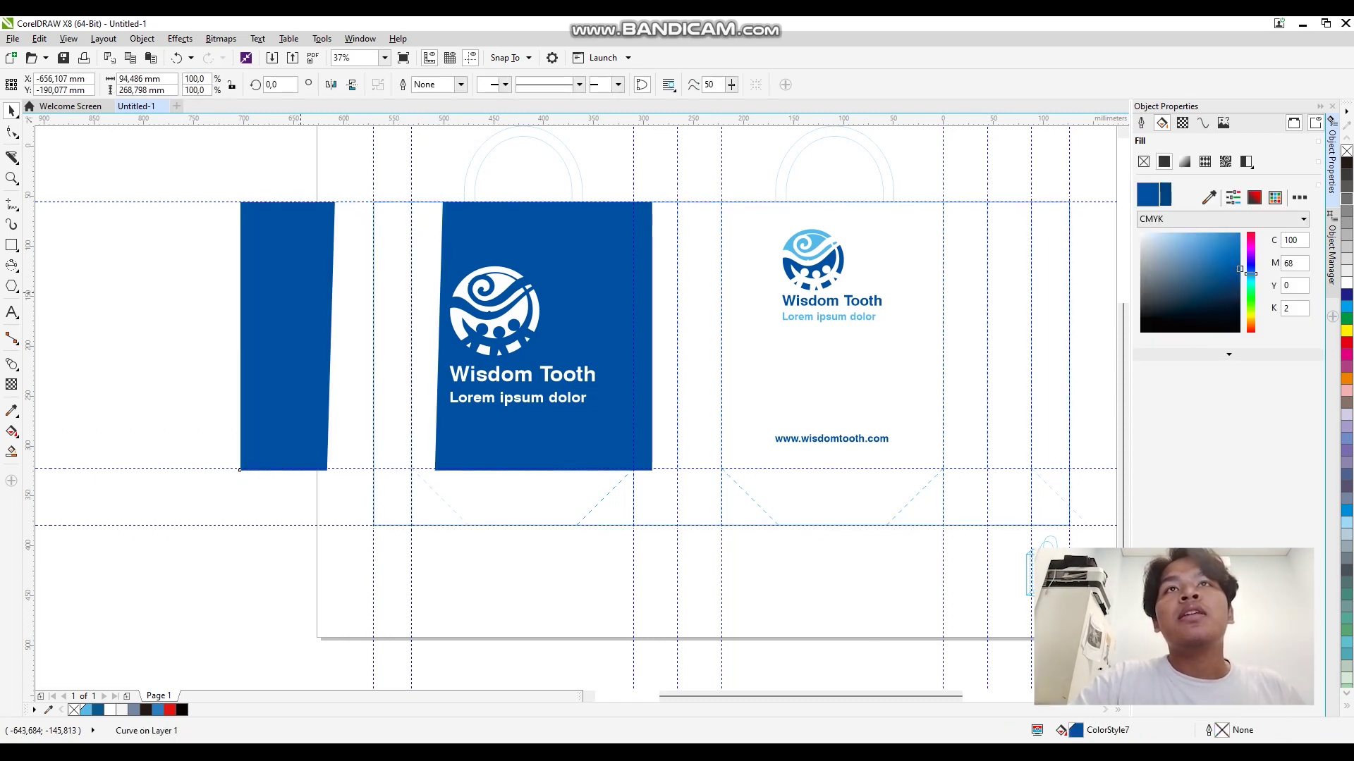
# Undo the piece's move, the knife cut and the shift of the blue rectangle
pyautogui.hotkey('ctrl', 'z')
pyautogui.hotkey('ctrl', 'z')
pyautogui.hotkey('ctrl', 'z')
pyautogui.hotkey('ctrl', 'z')
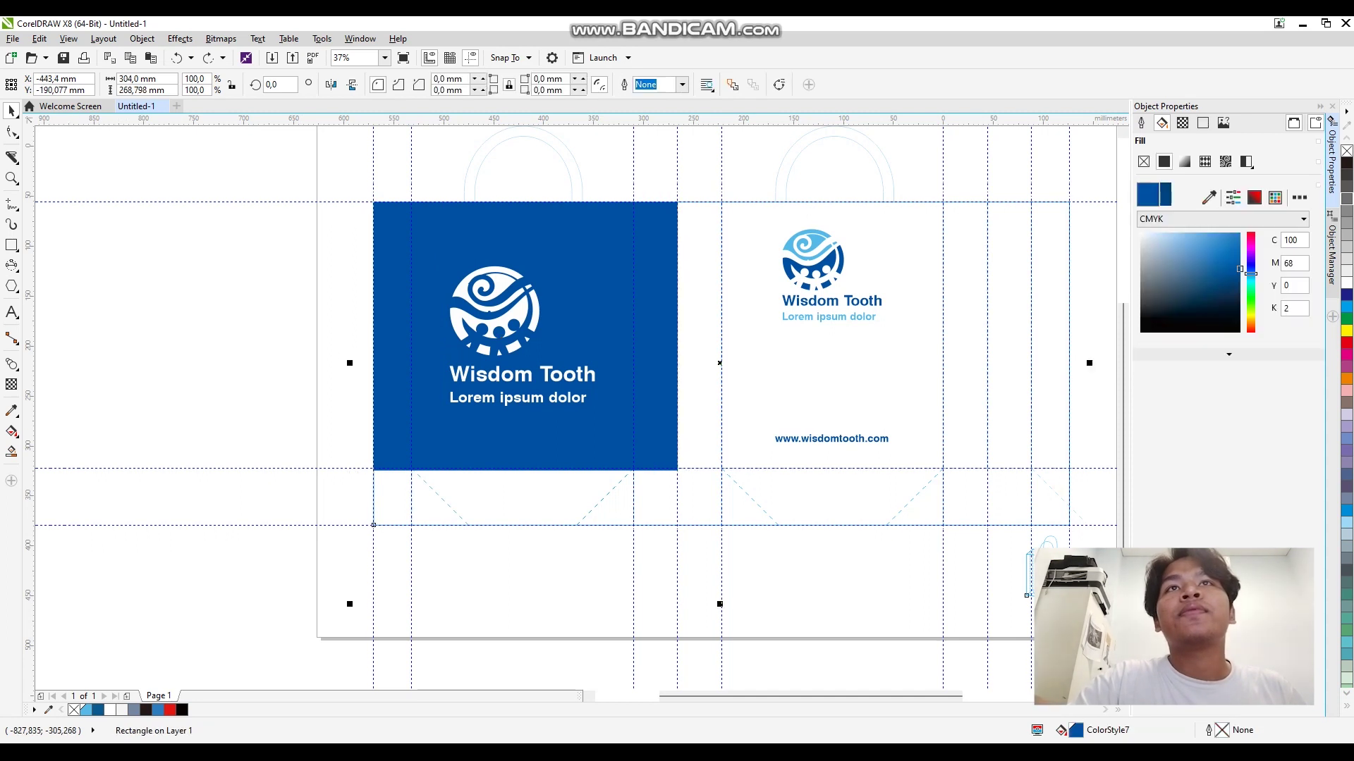
pyautogui.press('z')
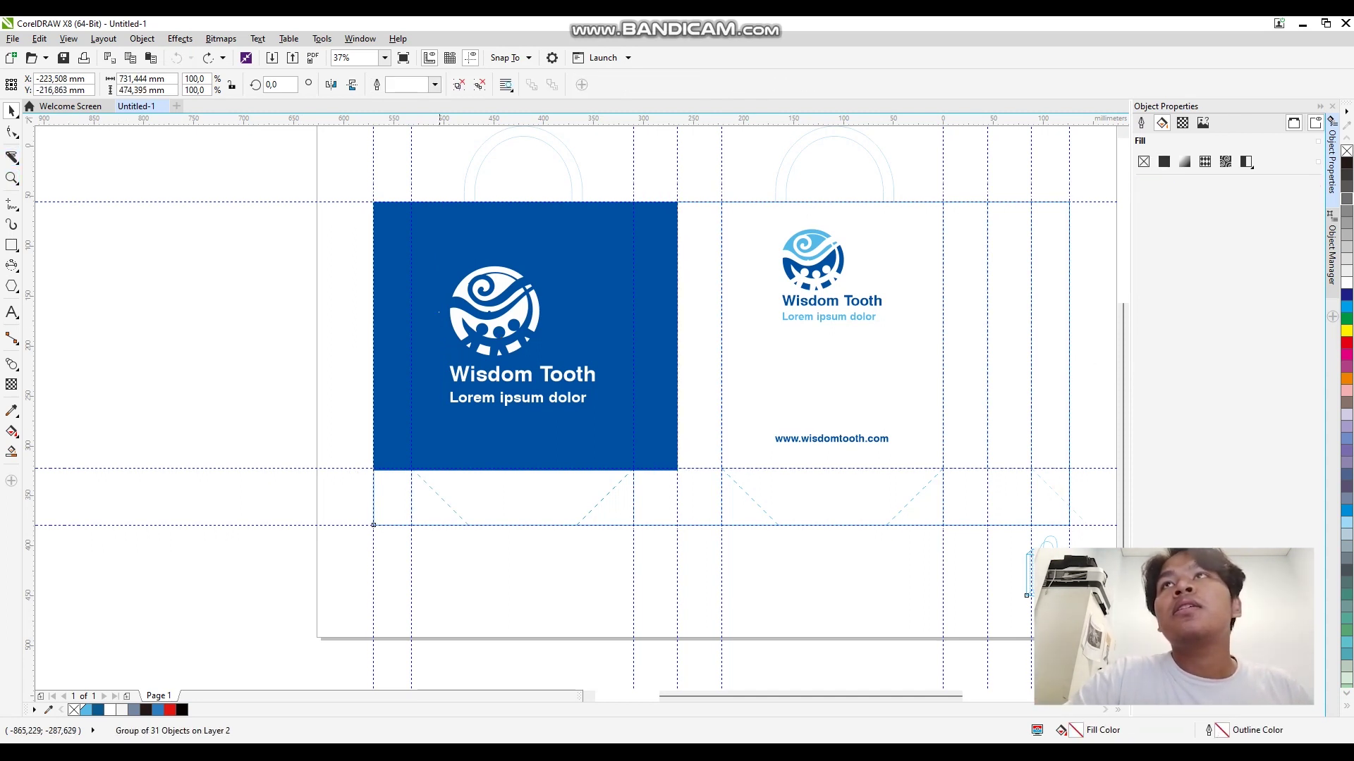
# Activate the Eraser tool and set its nib size to 10.3 mm
pyautogui.press('x')
pyautogui.scroll(3, 429, 227)
pyautogui.scroll(-3, 430, 227)
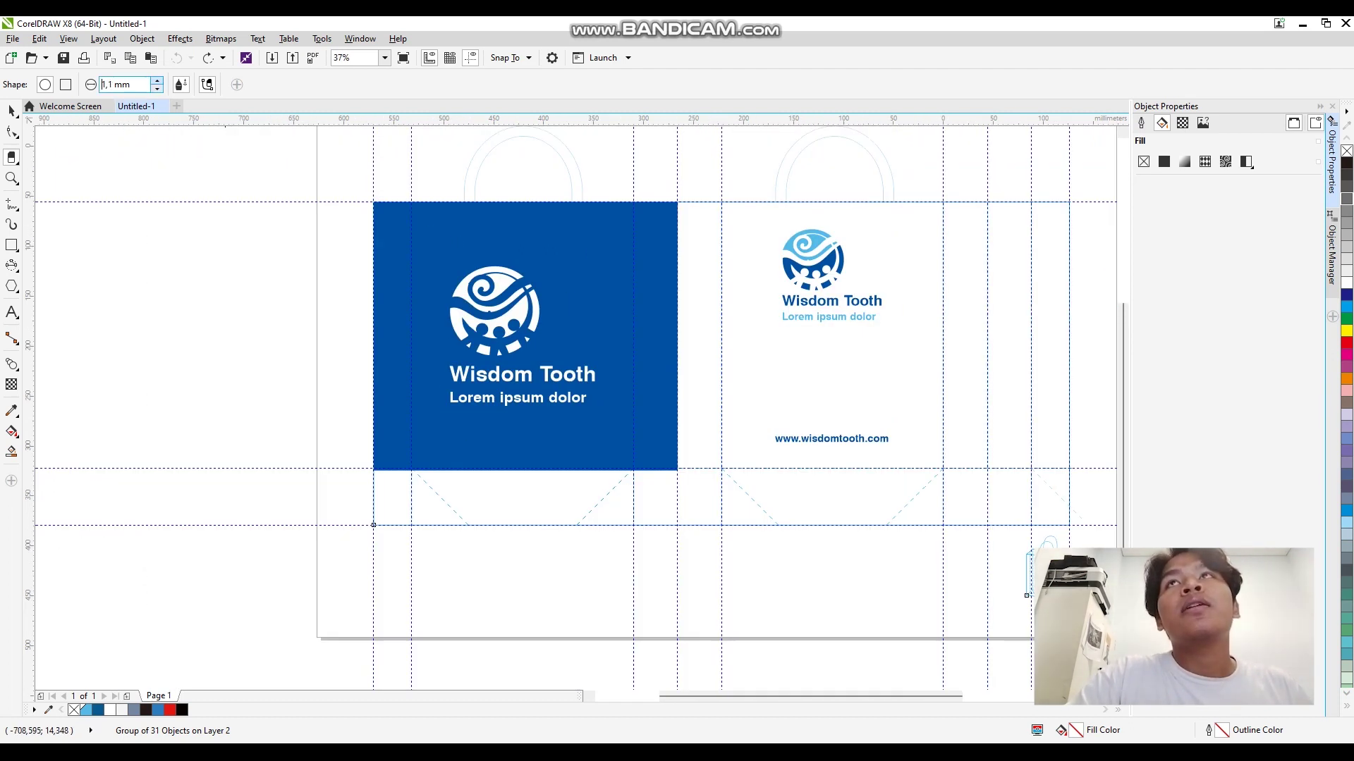
pyautogui.tripleClick(117, 85)
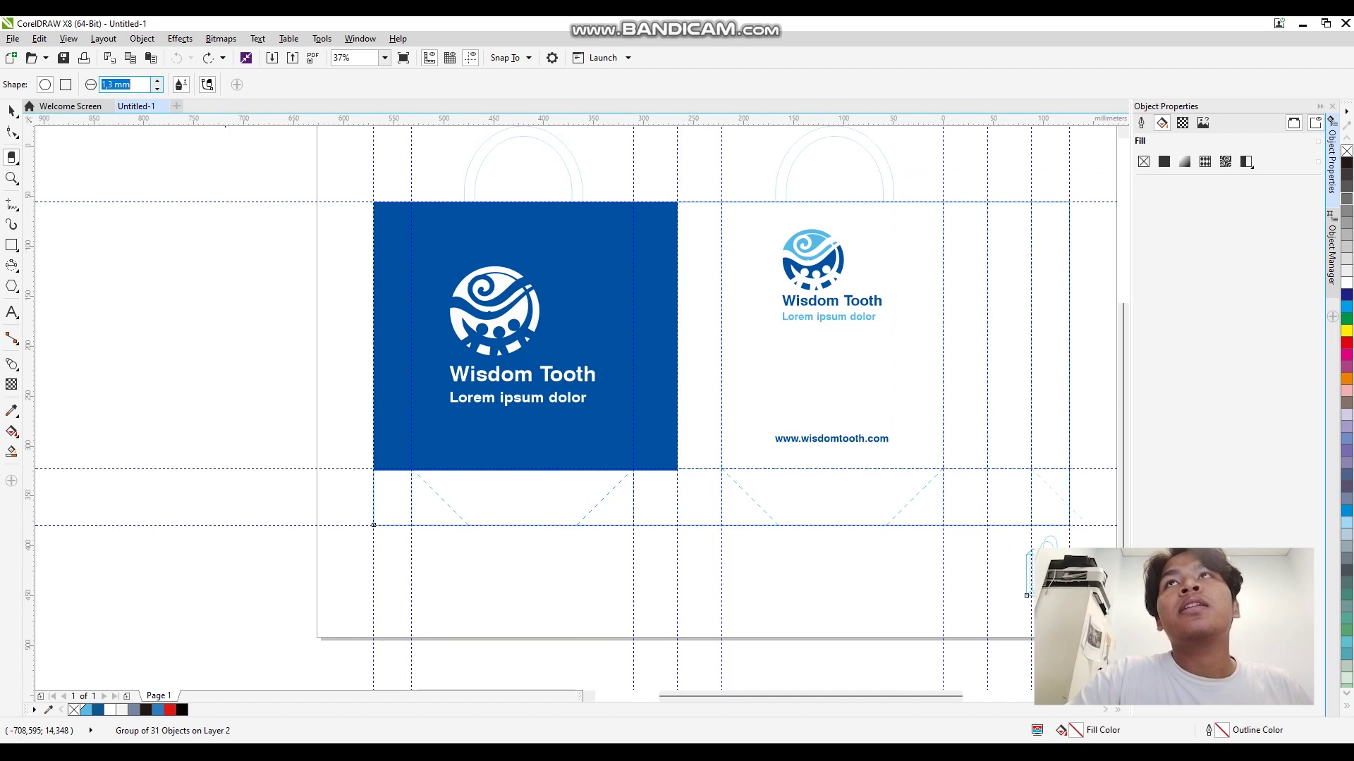
pyautogui.click(104, 84)
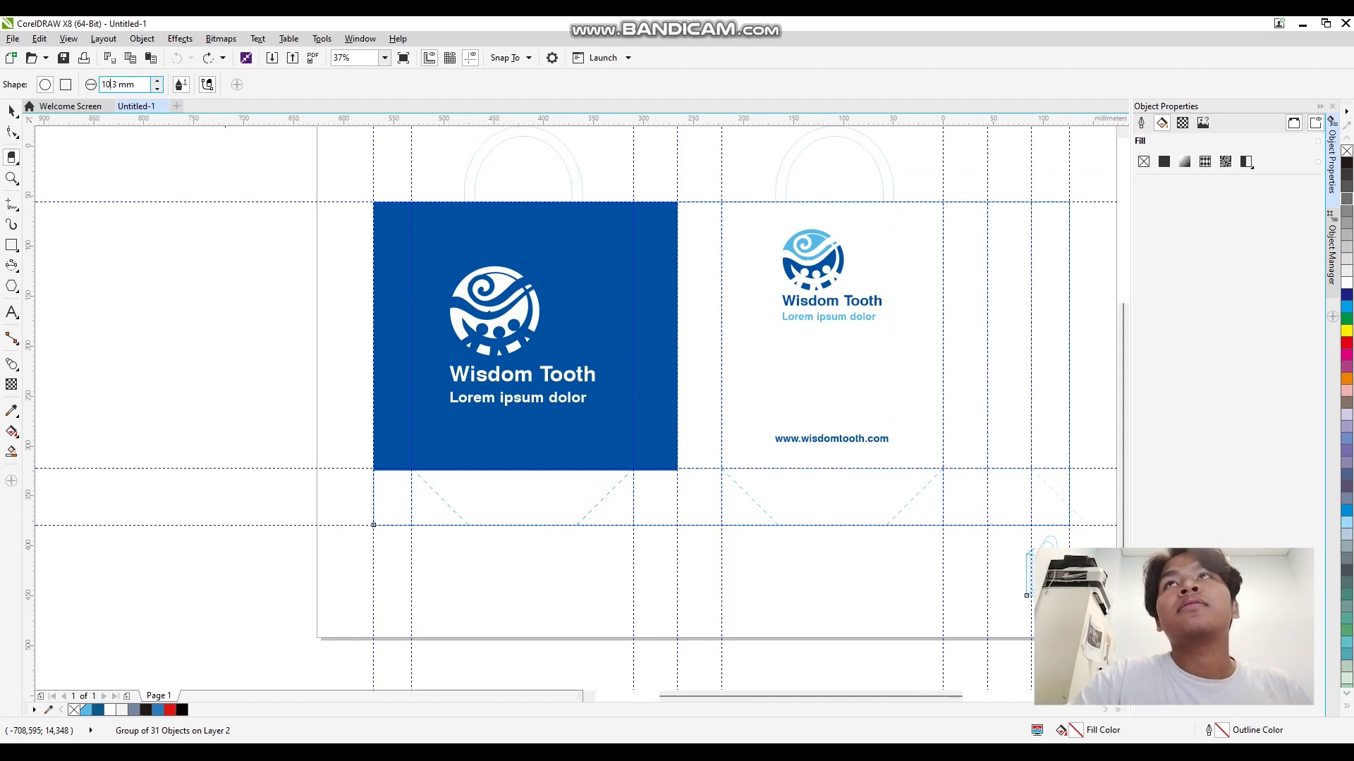
pyautogui.press('Return')
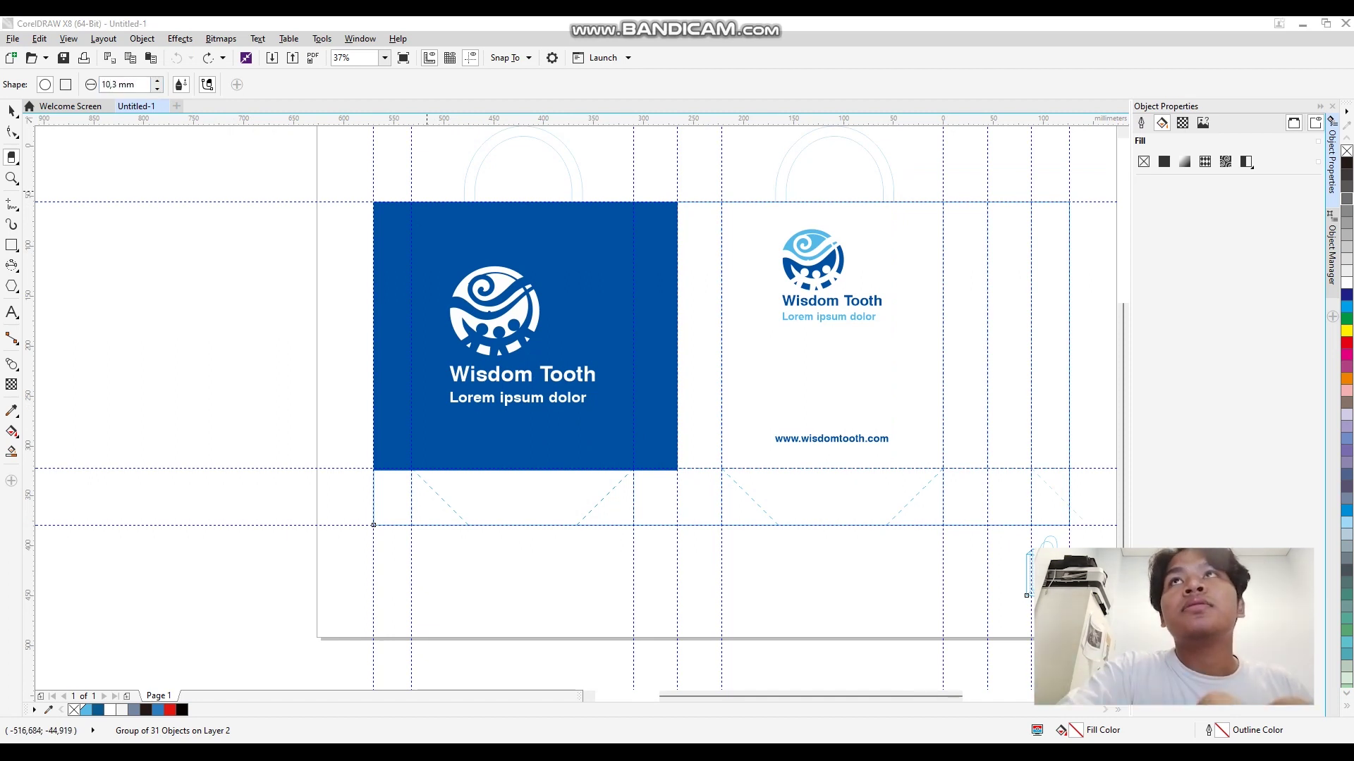
# Try the eraser at the blue rectangle's top edge and select the rectangle with the Pick tool
pyautogui.click(438, 204)
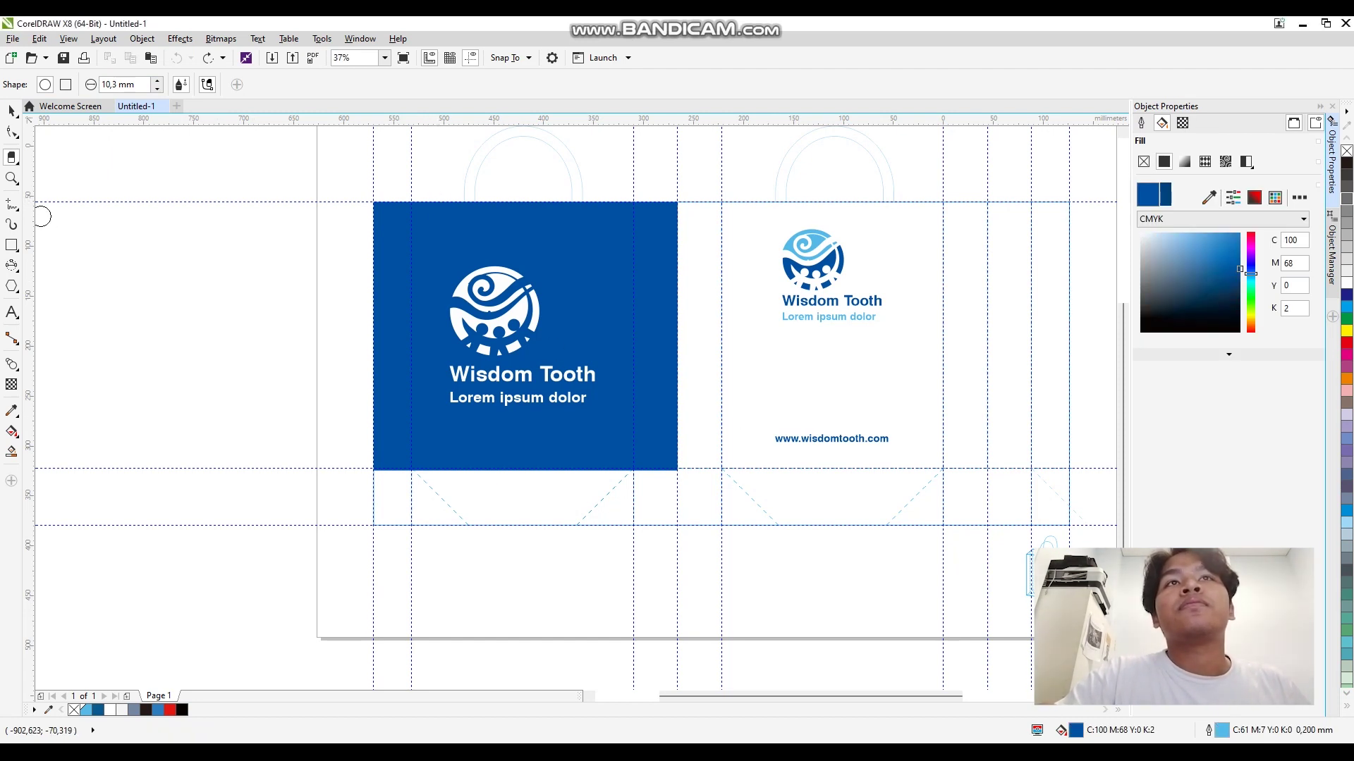
pyautogui.click(12, 110)
pyautogui.click(525, 337)
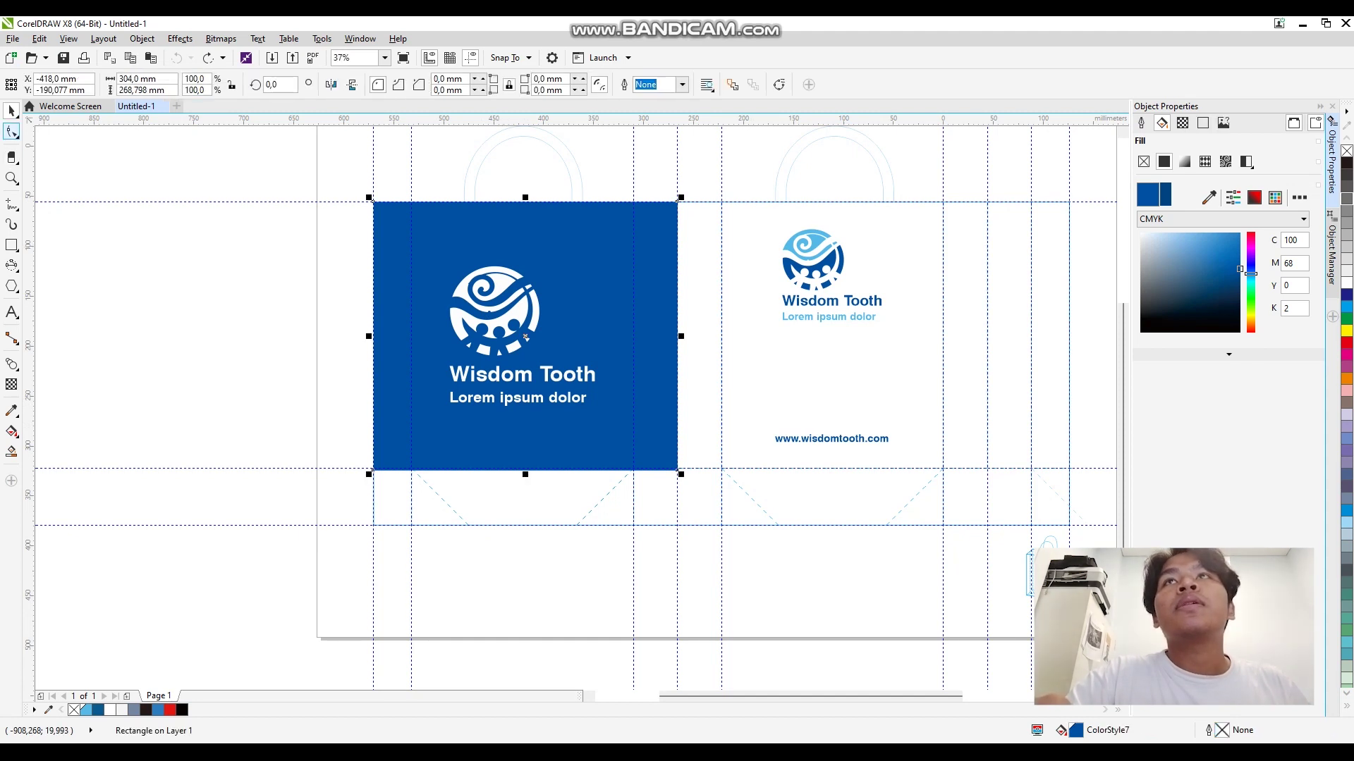
# Erase wavy bands across the blue rectangle and fill the lower part of its logo emblem with red
pyautogui.click(11, 158)
pyautogui.moveTo(475, 209)
pyautogui.mouseDown()
pyautogui.moveTo(431, 244)
pyautogui.moveTo(450, 198)
pyautogui.moveTo(505, 194)
pyautogui.moveTo(554, 232)
pyautogui.moveTo(591, 295)
pyautogui.moveTo(637, 268)
pyautogui.moveTo(650, 298)
pyautogui.moveTo(681, 276)
pyautogui.moveTo(685, 318)
pyautogui.moveTo(636, 340)
pyautogui.moveTo(557, 305)
pyautogui.moveTo(441, 309)
pyautogui.moveTo(409, 321)
pyautogui.moveTo(385, 365)
pyautogui.mouseUp()
pyautogui.press('space')
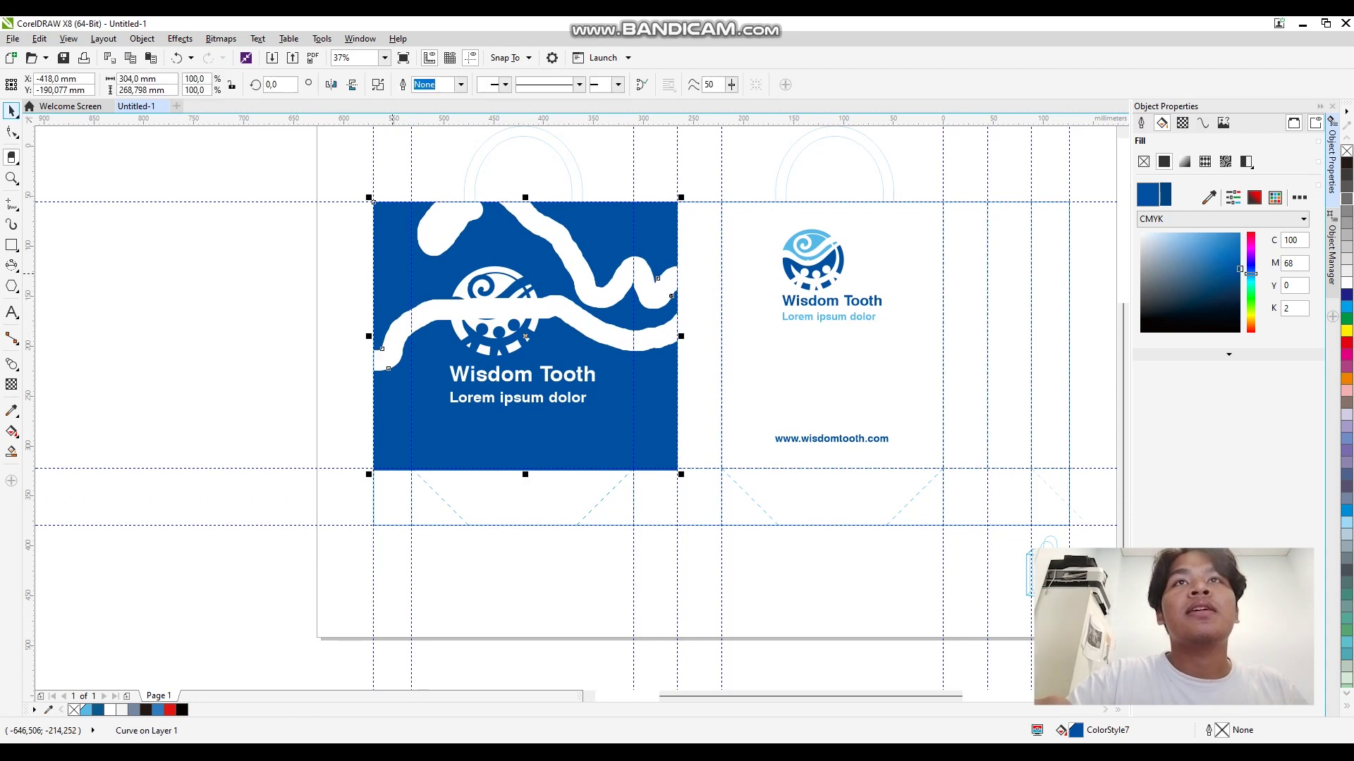
pyautogui.click(526, 336)
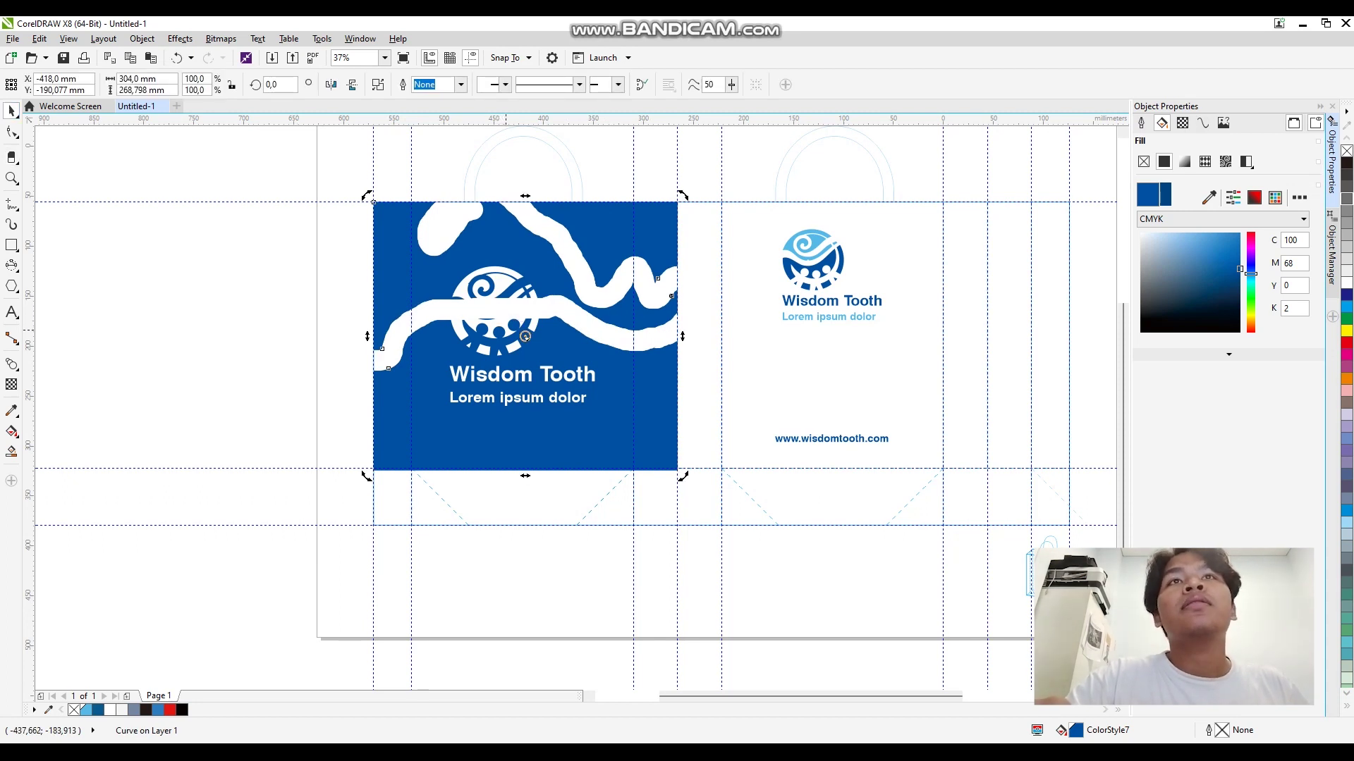
pyautogui.click(506, 332)
pyautogui.moveTo(1212, 255); pyautogui.dragTo(1298, 197)
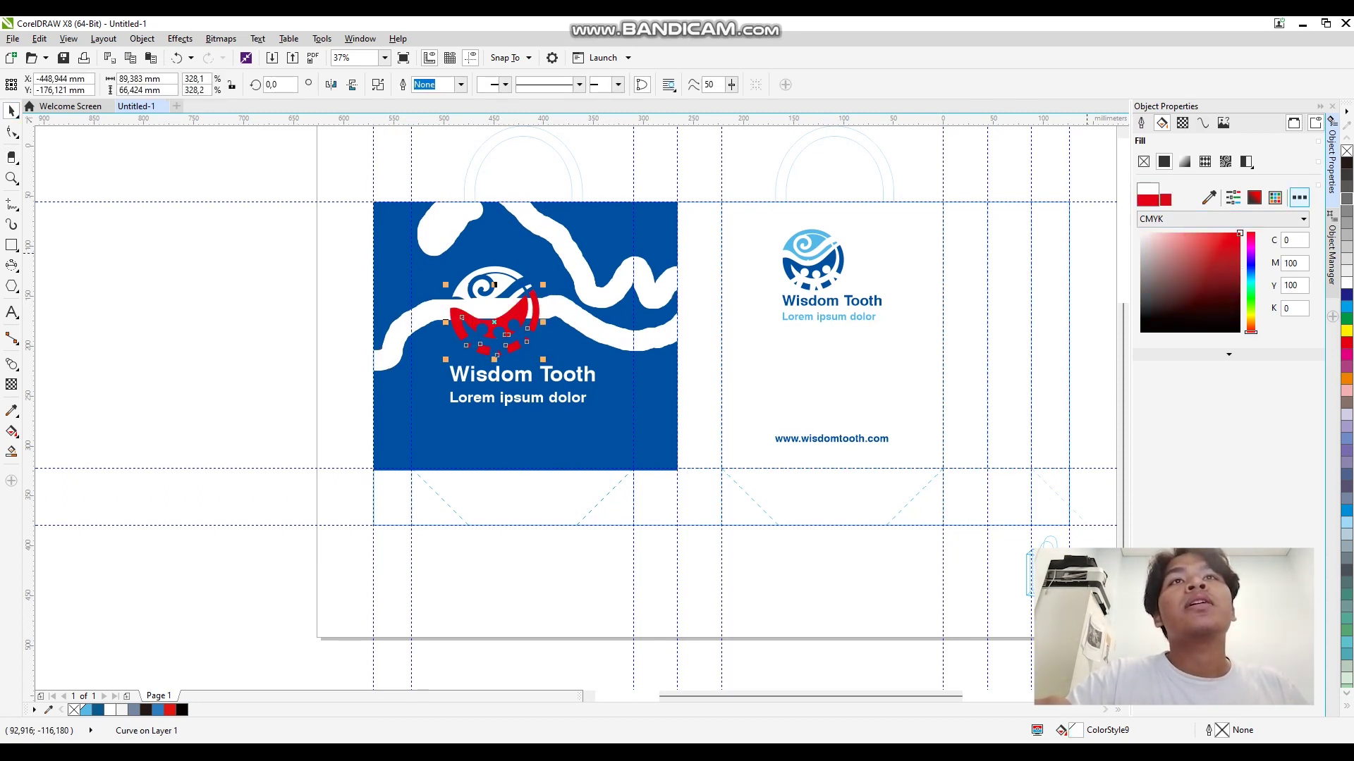
# Undo the emblem's red fill and the eraser strokes on the blue rectangle
pyautogui.hotkey('ctrl', 'z')
pyautogui.hotkey('ctrl', 'z')
pyautogui.hotkey('ctrl', 'z')
# Magnify the blue rectangle by framing it with the Zoom tool
pyautogui.press('z')
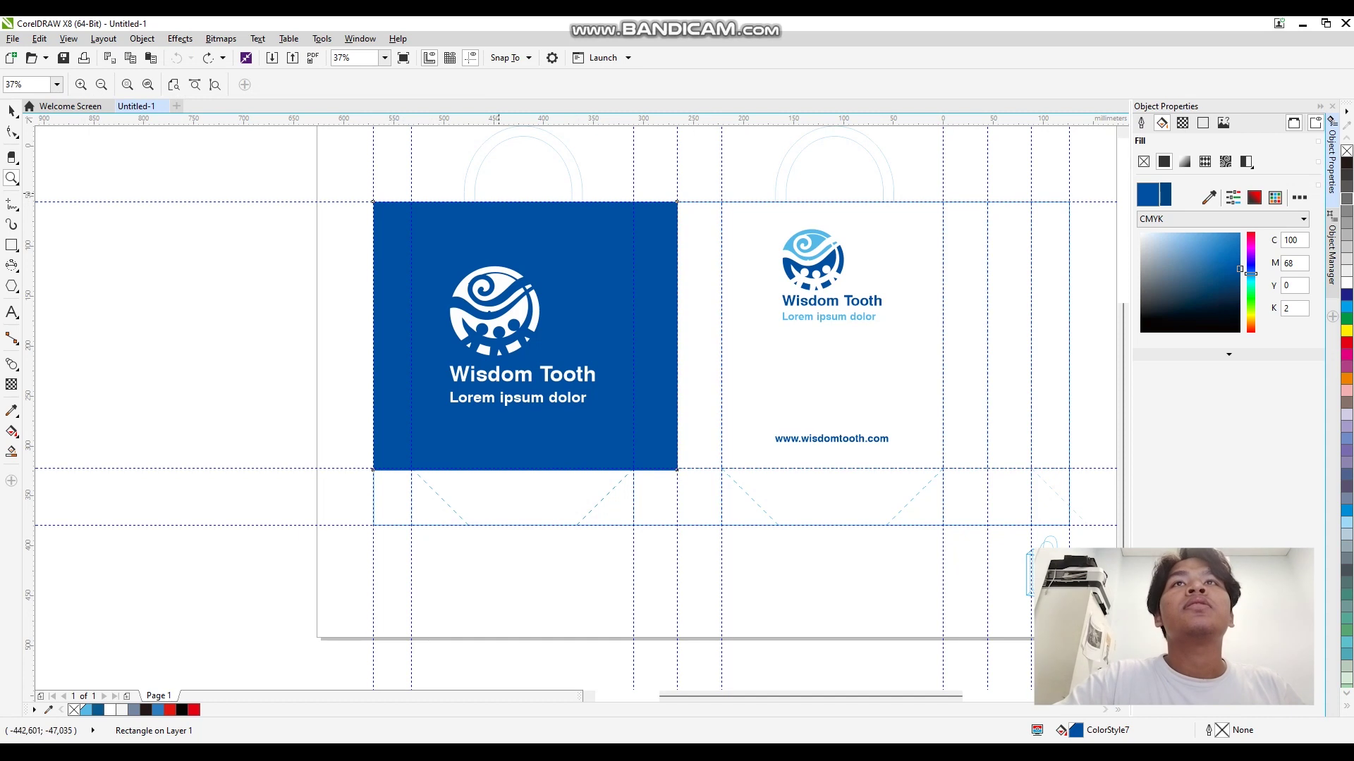
pyautogui.scroll(-1, 485, 199)
pyautogui.scroll(1, 440, 181)
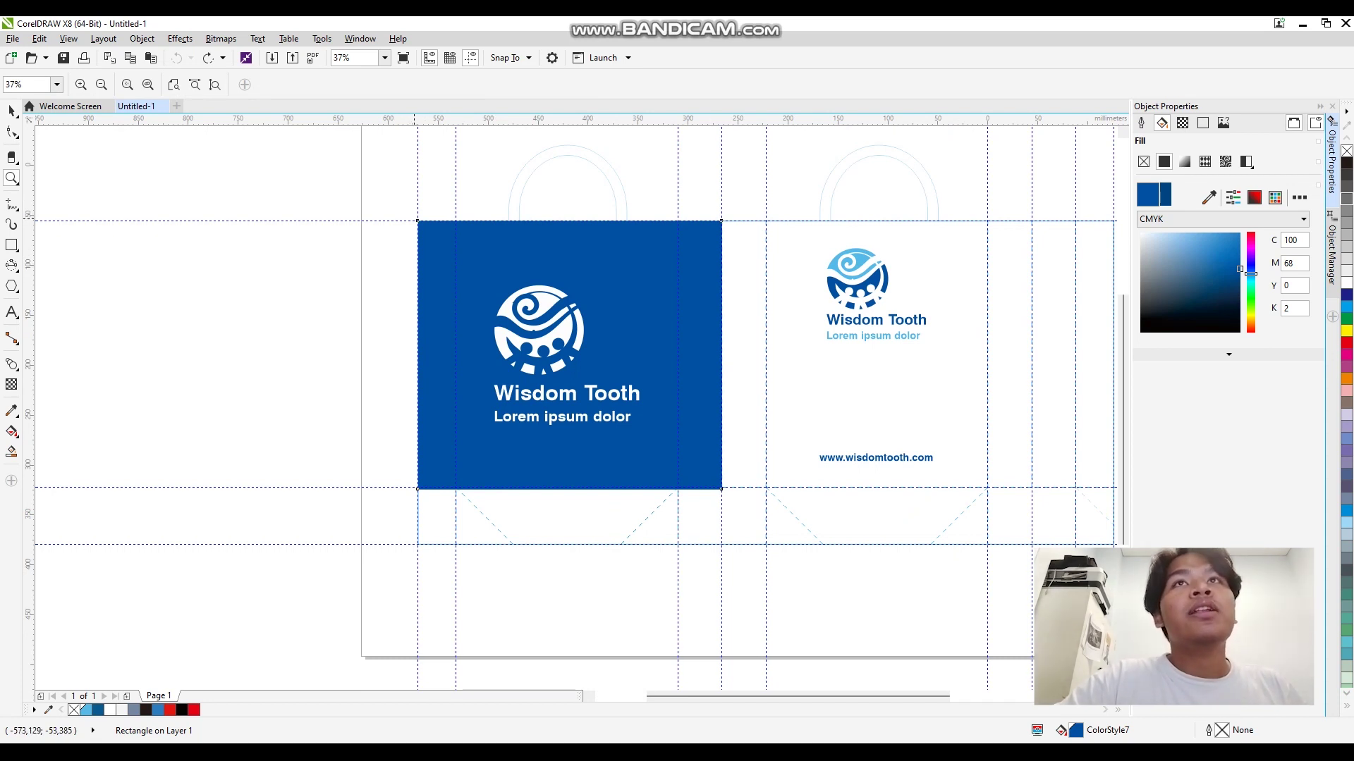
pyautogui.moveTo(409, 216); pyautogui.dragTo(728, 496)
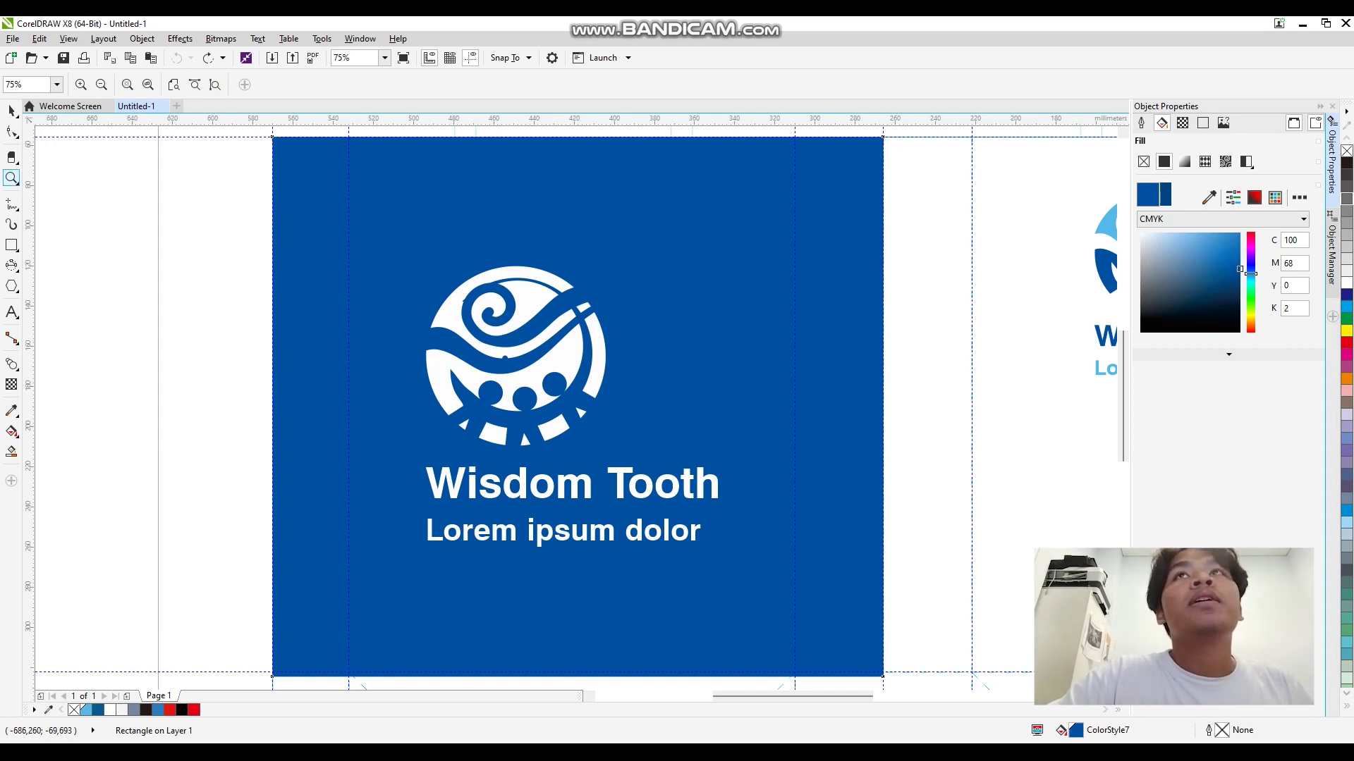
# Shift the view around the blue rectangle with the Pan tool and zoom back out
pyautogui.press('h')
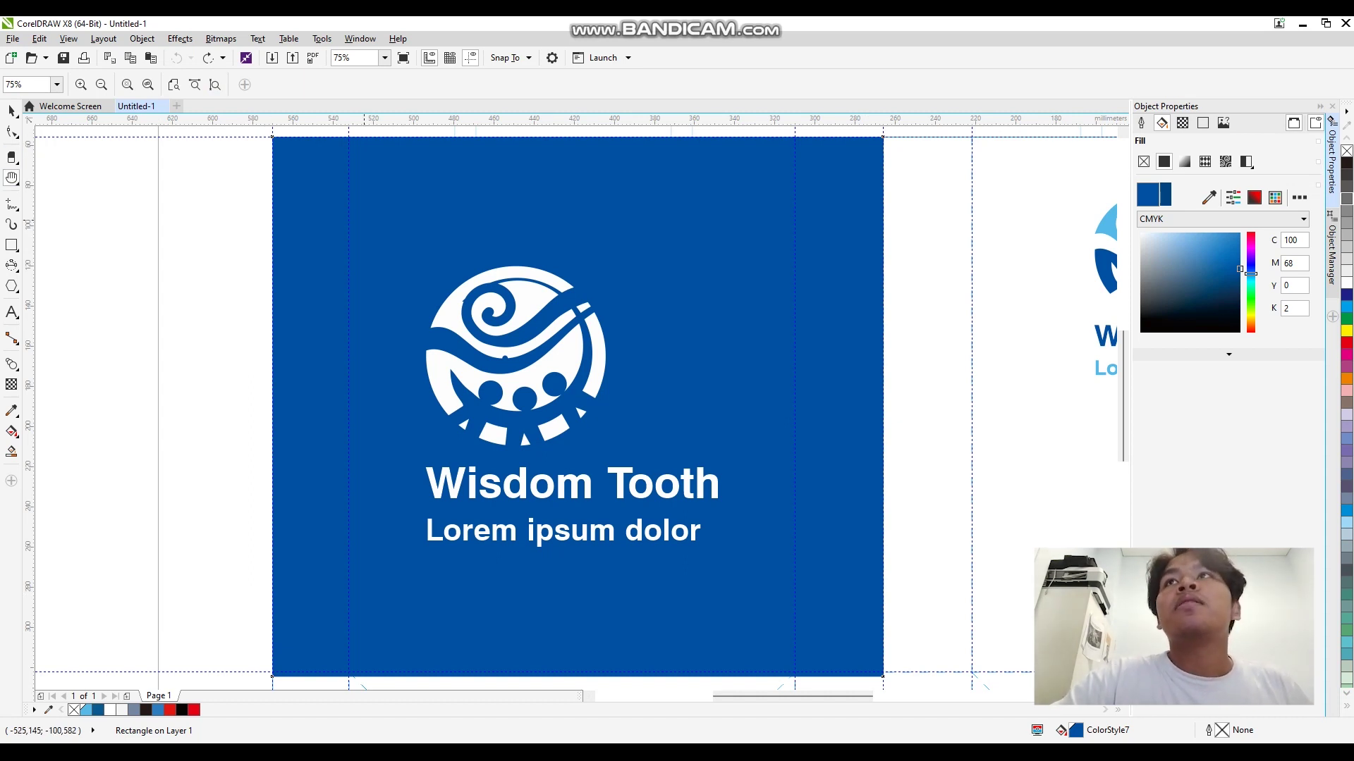
pyautogui.moveTo(306, 230); pyautogui.dragTo(255, 348)
pyautogui.moveTo(423, 353); pyautogui.dragTo(537, 112)
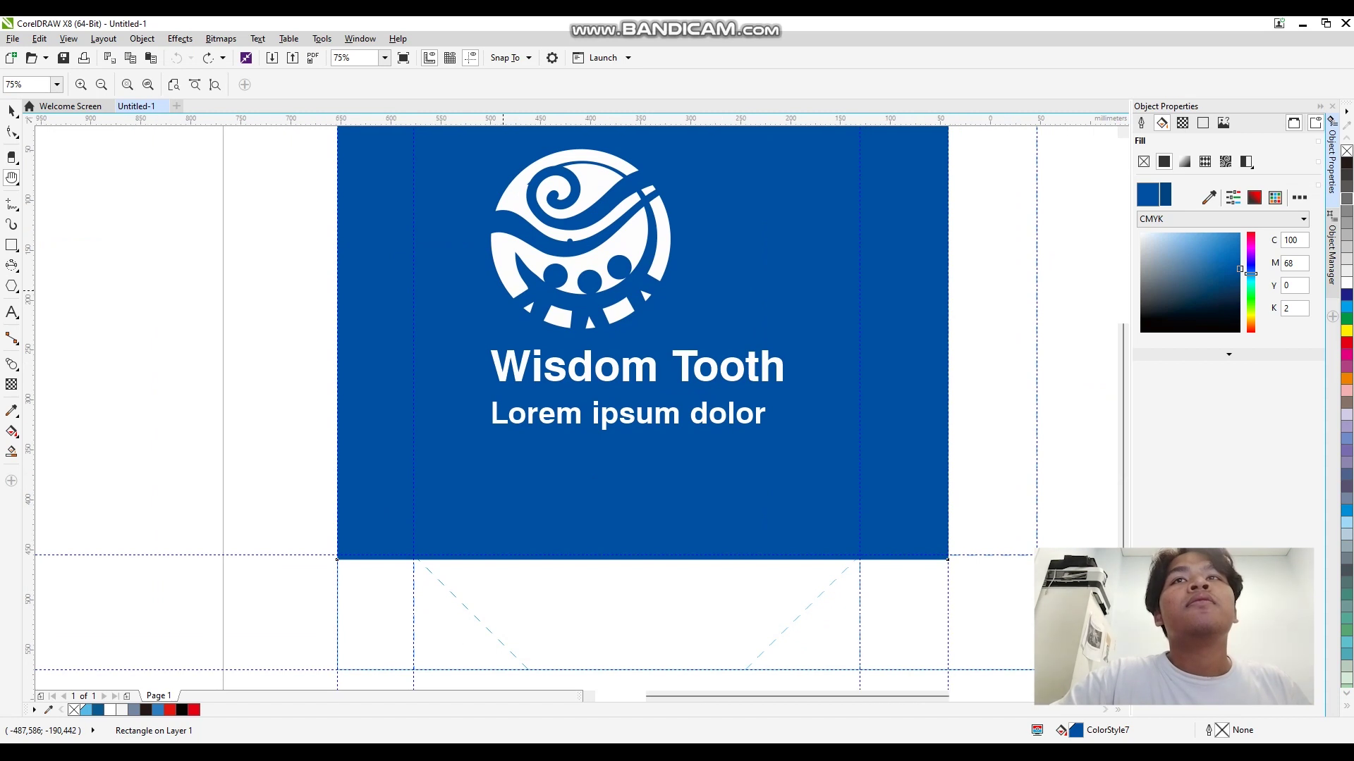
pyautogui.press('F3')
# Draw a closed Freehand shape about 193 mm by 139 mm in the empty area beside the blue rectangle
pyautogui.press('F5')
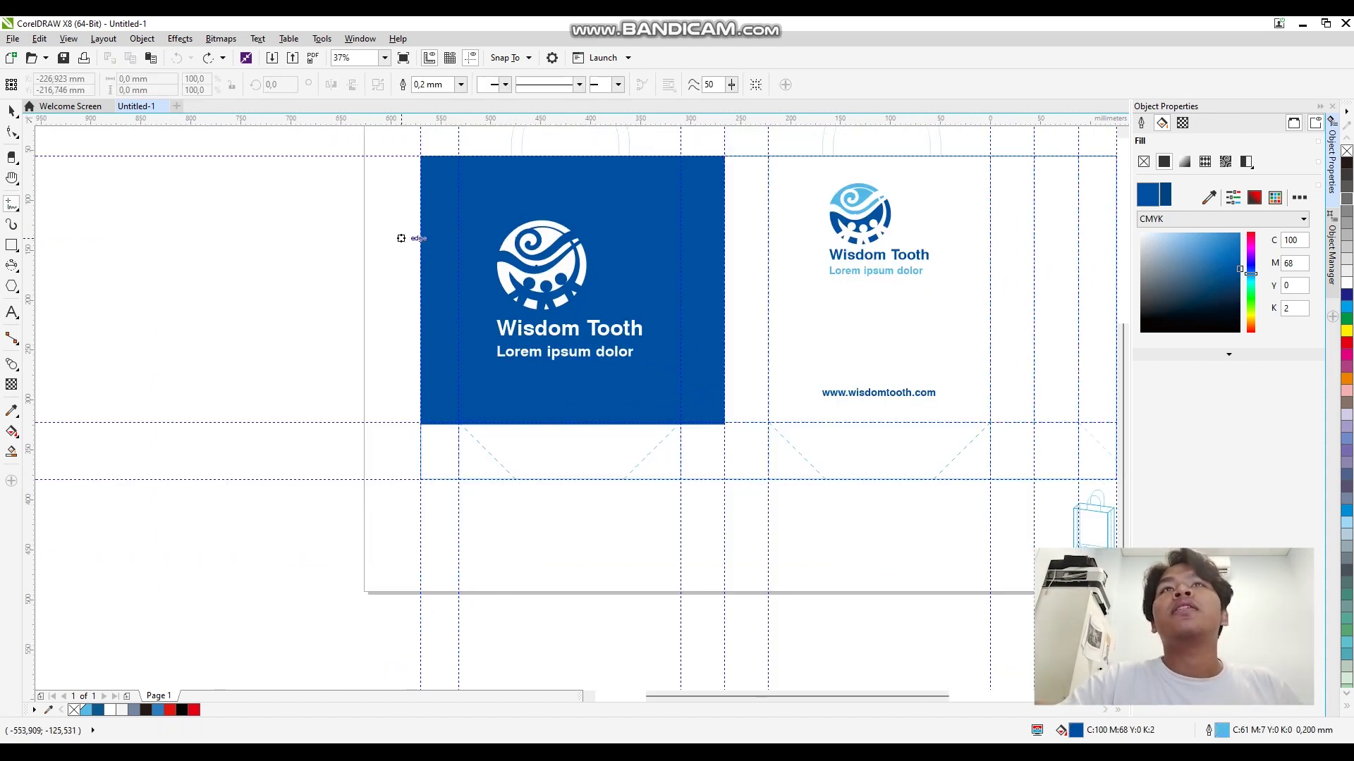
pyautogui.moveTo(229, 290)
pyautogui.mouseDown()
pyautogui.moveTo(236, 236)
pyautogui.moveTo(291, 221)
pyautogui.moveTo(364, 264)
pyautogui.moveTo(341, 348)
pyautogui.moveTo(296, 360)
pyautogui.moveTo(227, 325)
pyautogui.mouseUp()
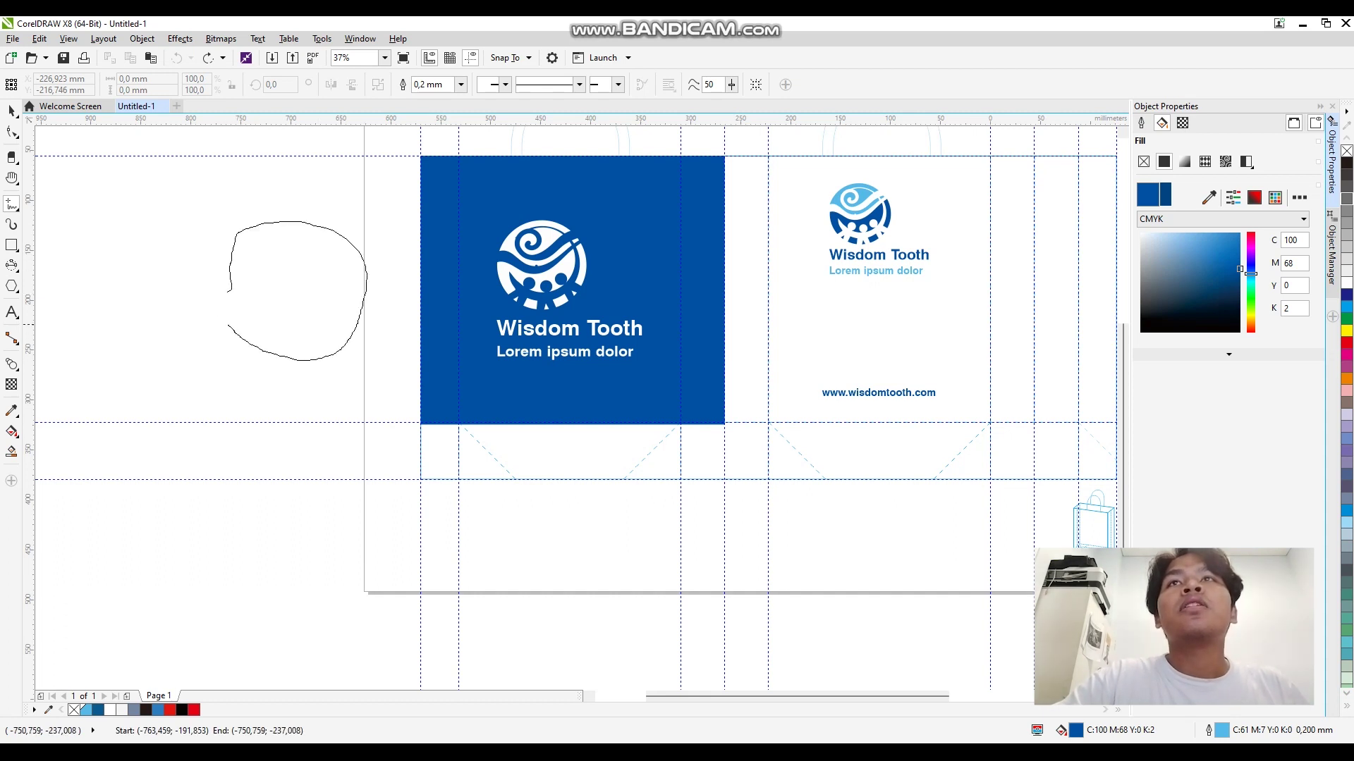
pyautogui.moveTo(181, 241); pyautogui.dragTo(228, 291)
pyautogui.scroll(2, 227, 290)
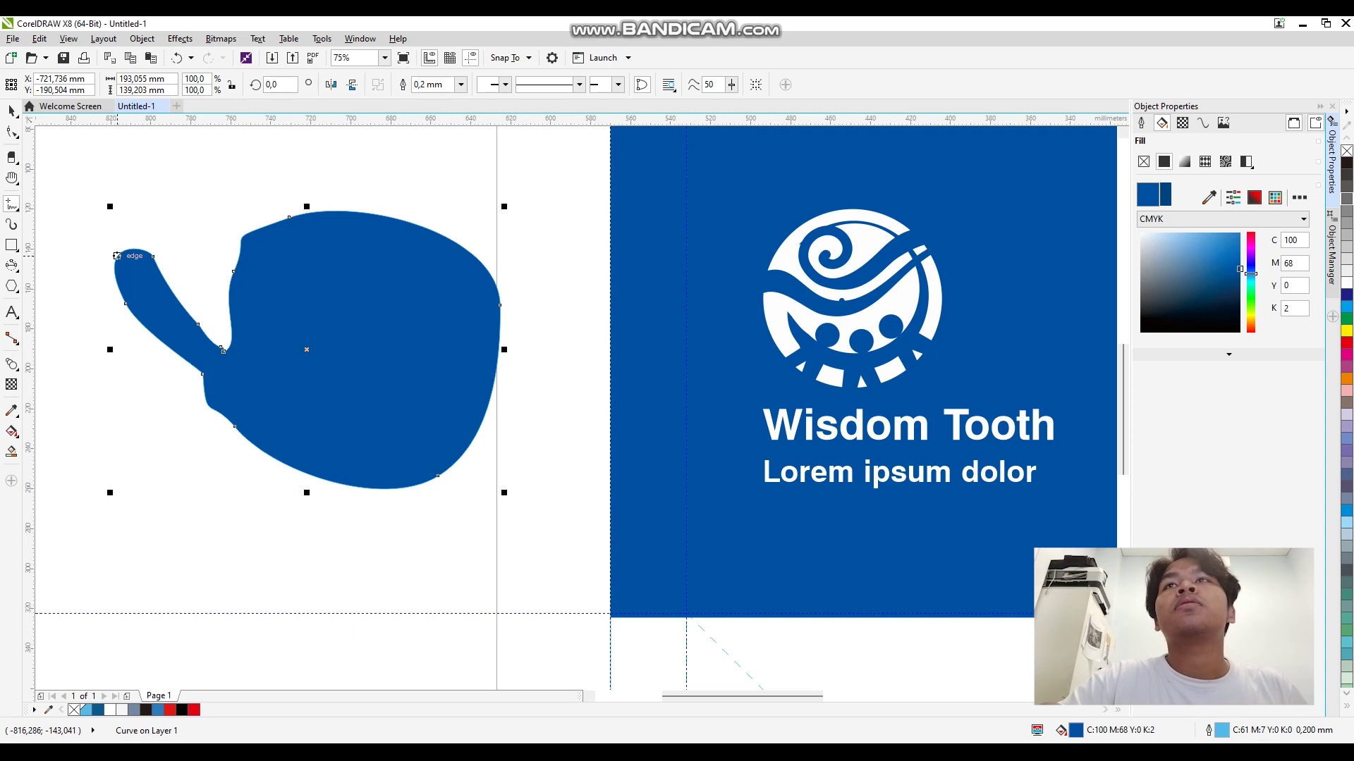
pyautogui.scroll(2, 113, 254)
pyautogui.scroll(-2, 173, 268)
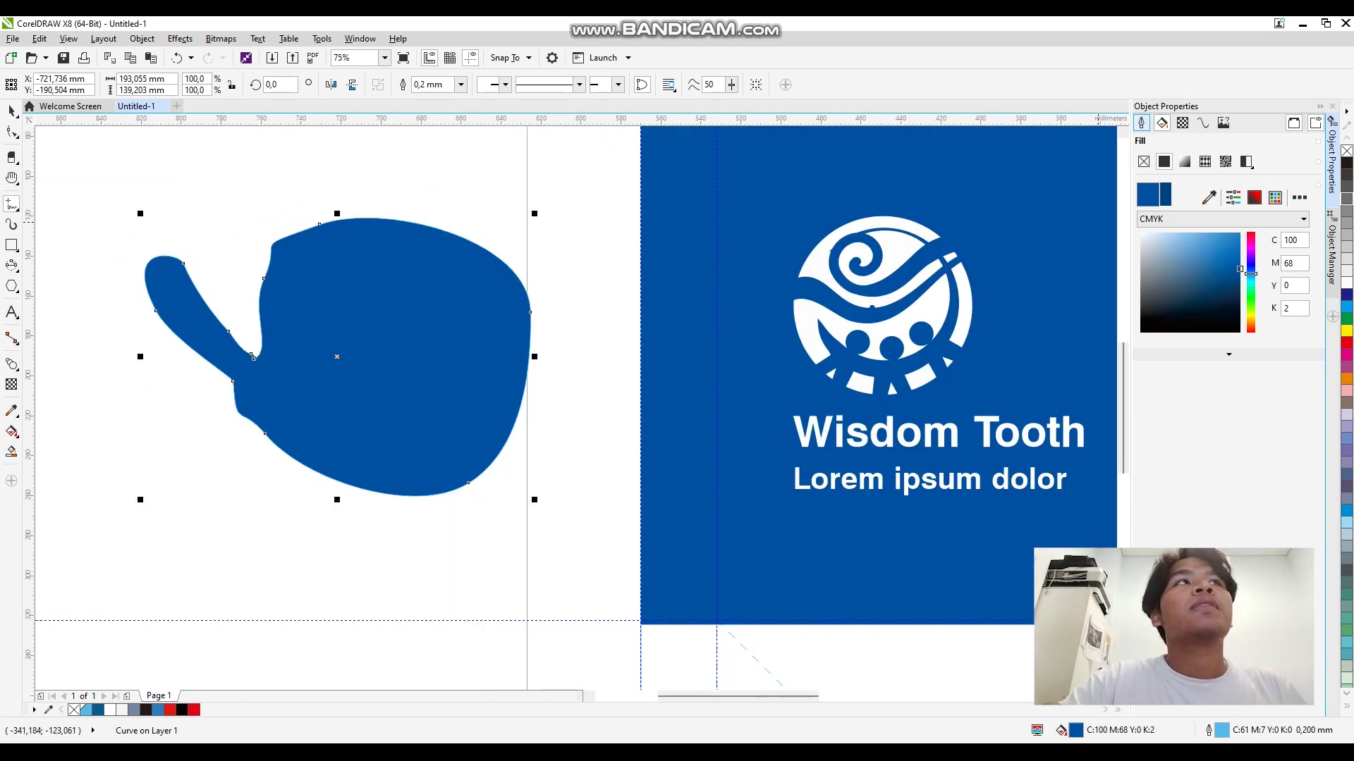
# Give the freehand shape a black 2 mm outline and remove its fill
pyautogui.click(1141, 123)
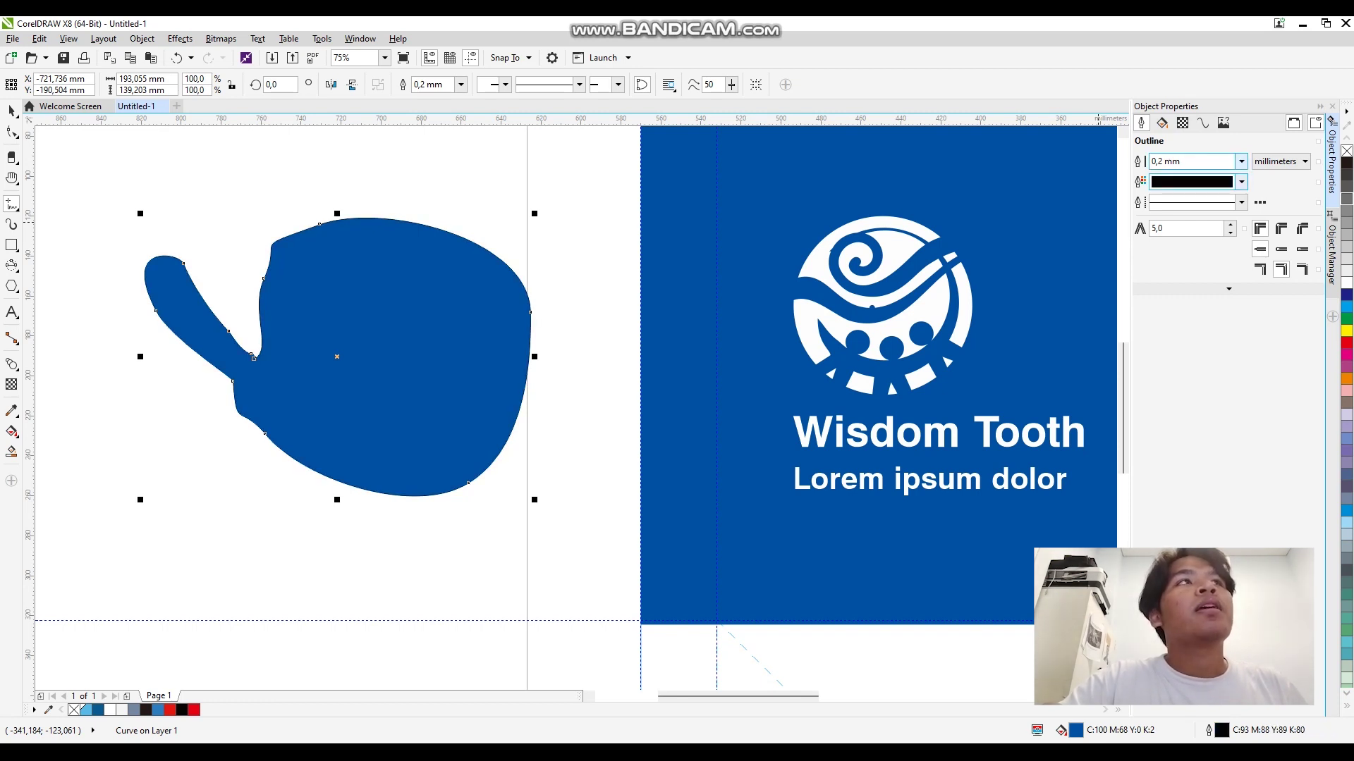
pyautogui.click(1191, 162)
pyautogui.write('2')
pyautogui.press('Return')
pyautogui.click(1161, 122)
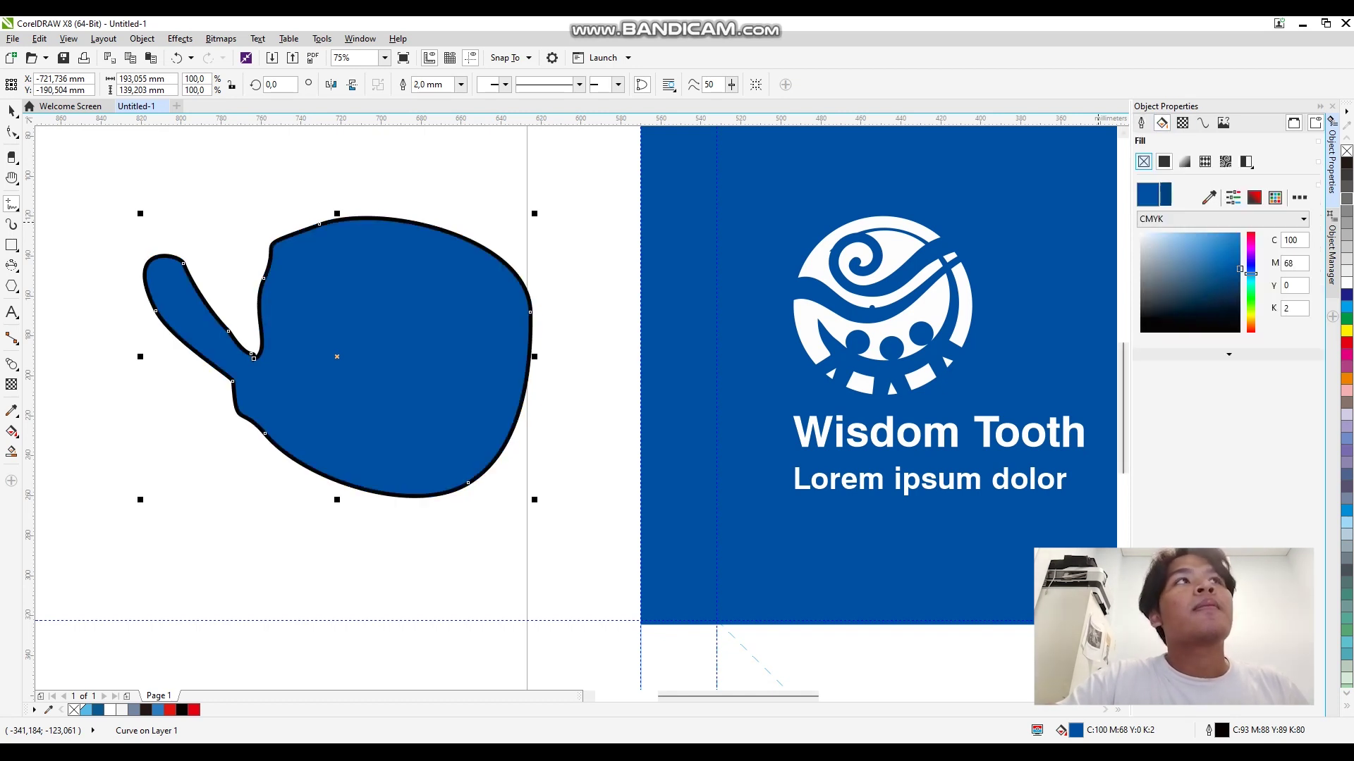
pyautogui.click(1143, 162)
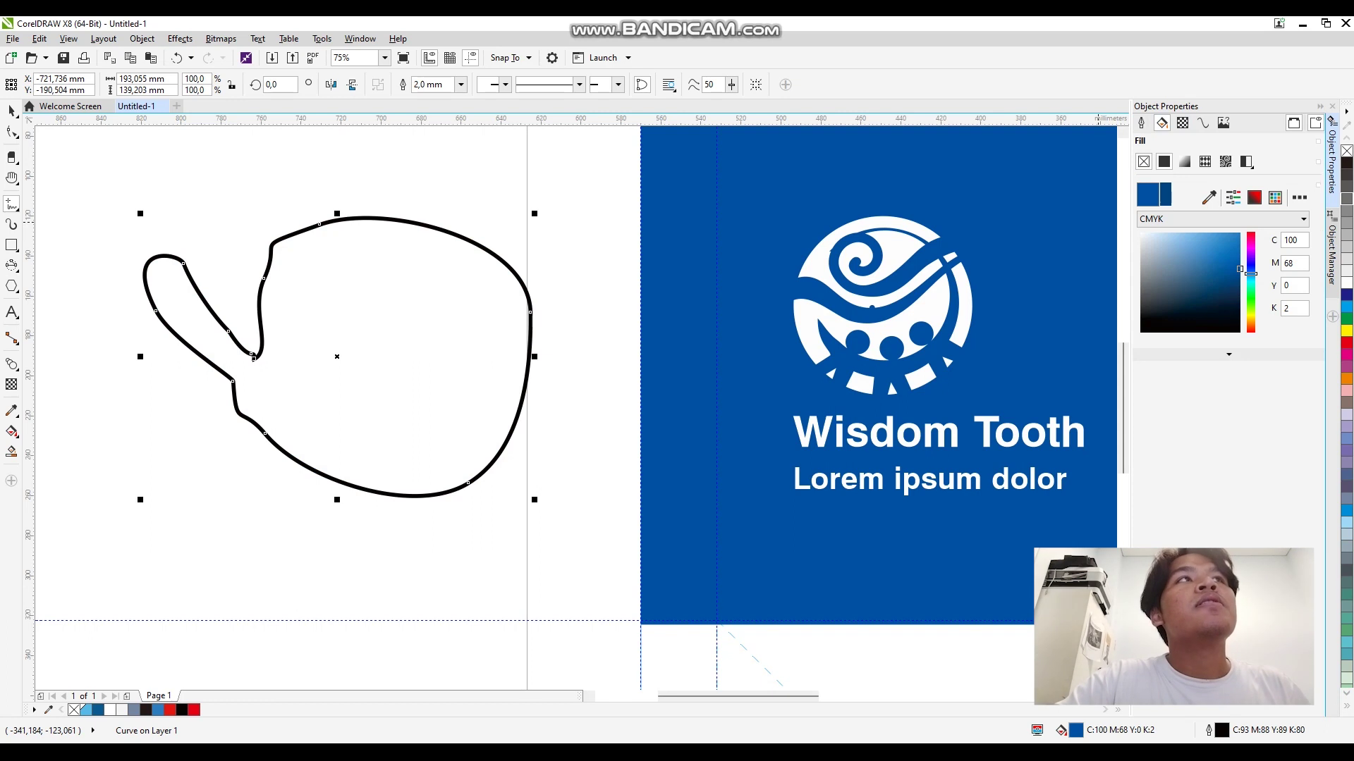
# Undo the freehand shape's fill and outline changes and the shape itself
pyautogui.hotkey('ctrl', 'z')
pyautogui.hotkey('ctrl', 'z')
pyautogui.hotkey('ctrl', 'z')
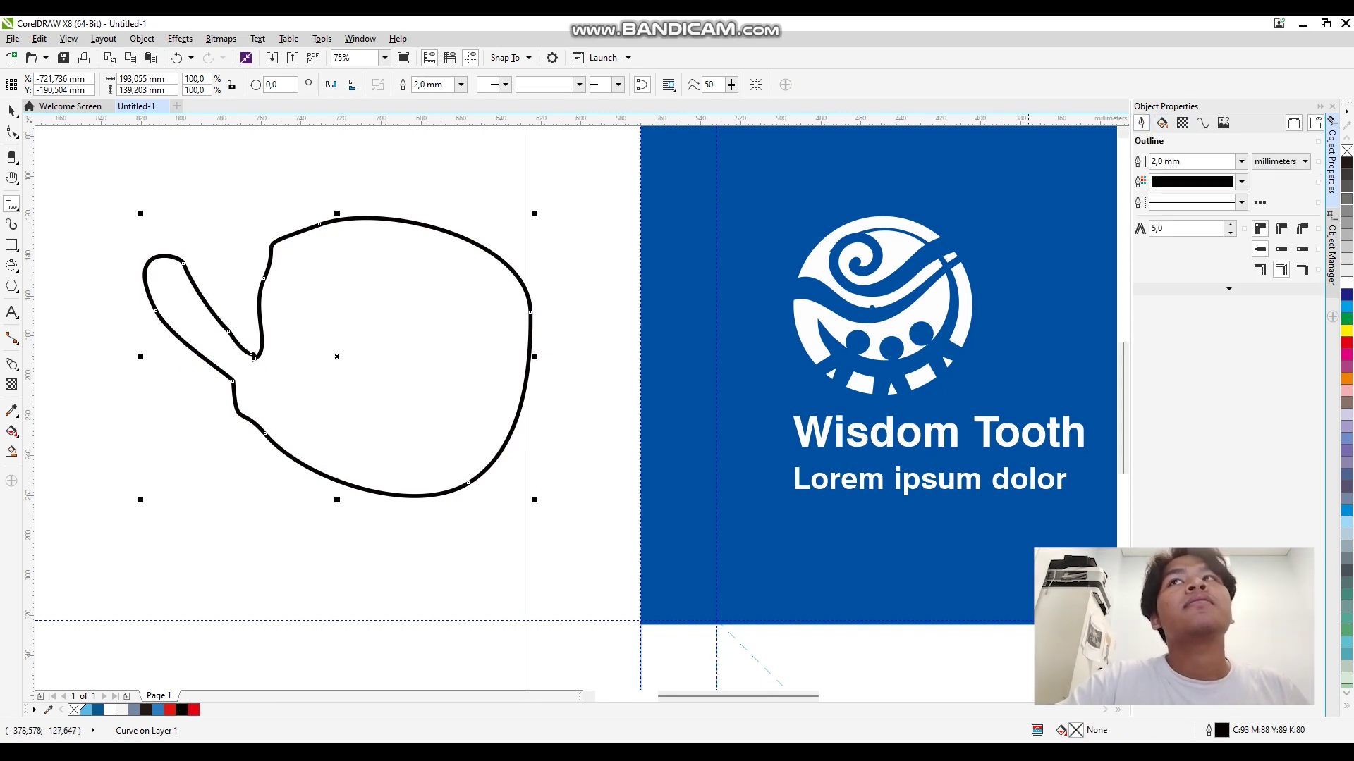
pyautogui.hotkey('ctrl', 'z')
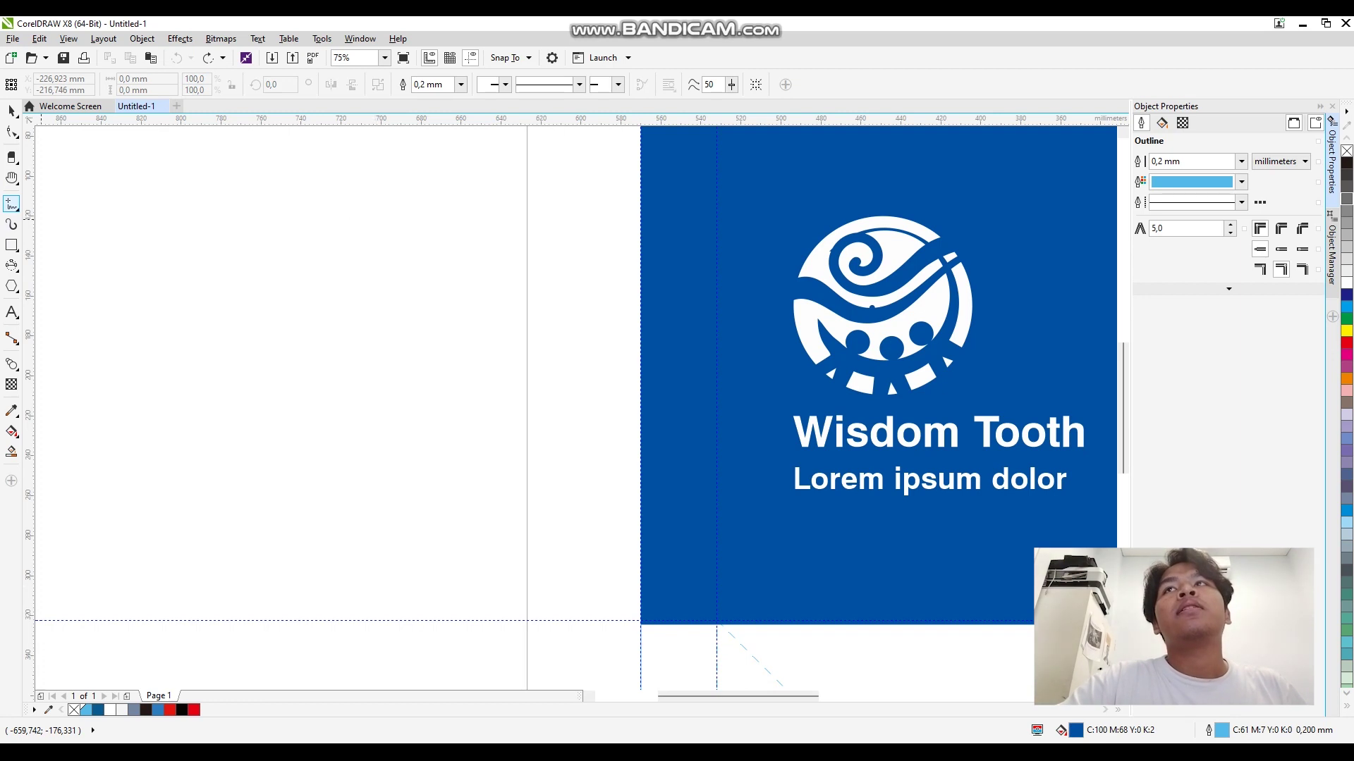
# Draw a closed triangle about 141 mm by 138 mm with the 2-Point Line tool beside the blue rectangle
pyautogui.click(51, 221)
pyautogui.moveTo(338, 178); pyautogui.dragTo(568, 397)
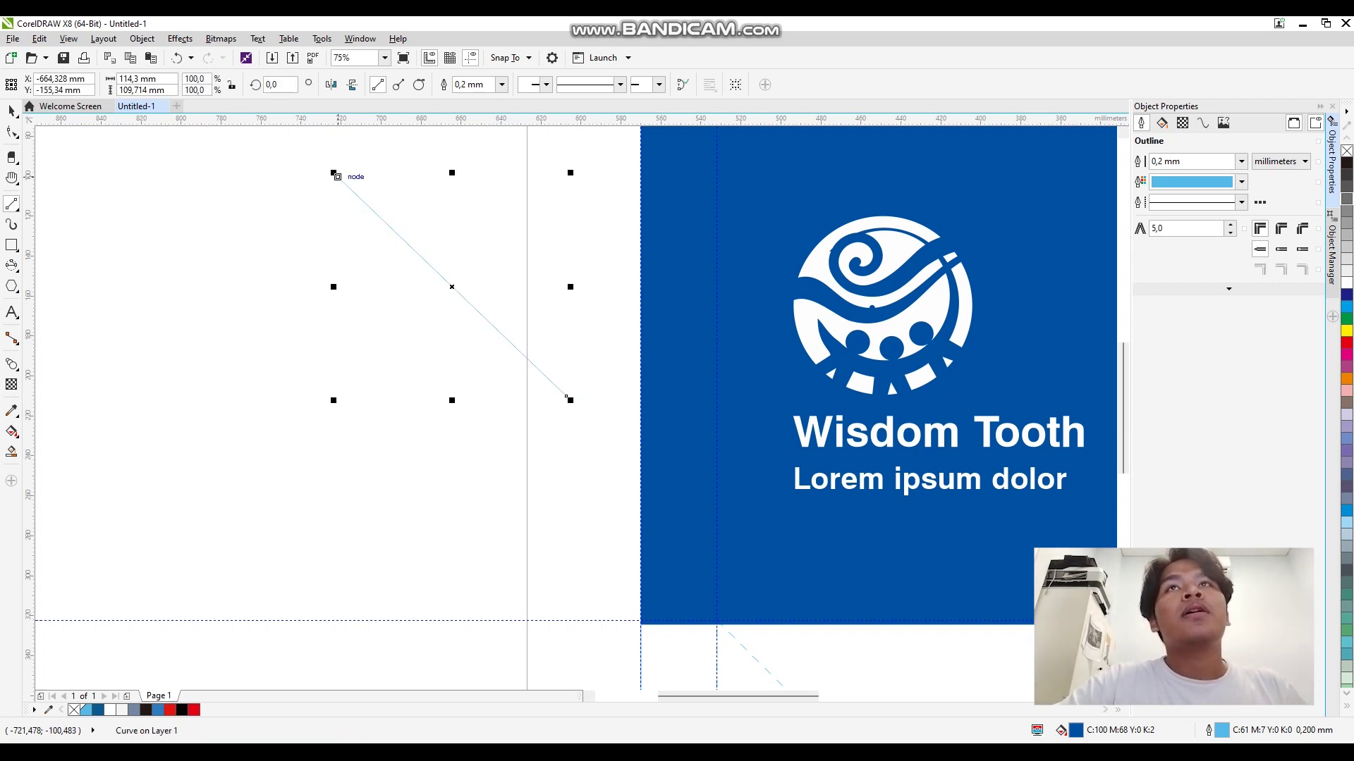
pyautogui.moveTo(338, 177)
pyautogui.mouseDown()
pyautogui.moveTo(296, 332)
pyautogui.moveTo(284, 452)
pyautogui.moveTo(567, 395)
pyautogui.mouseUp()
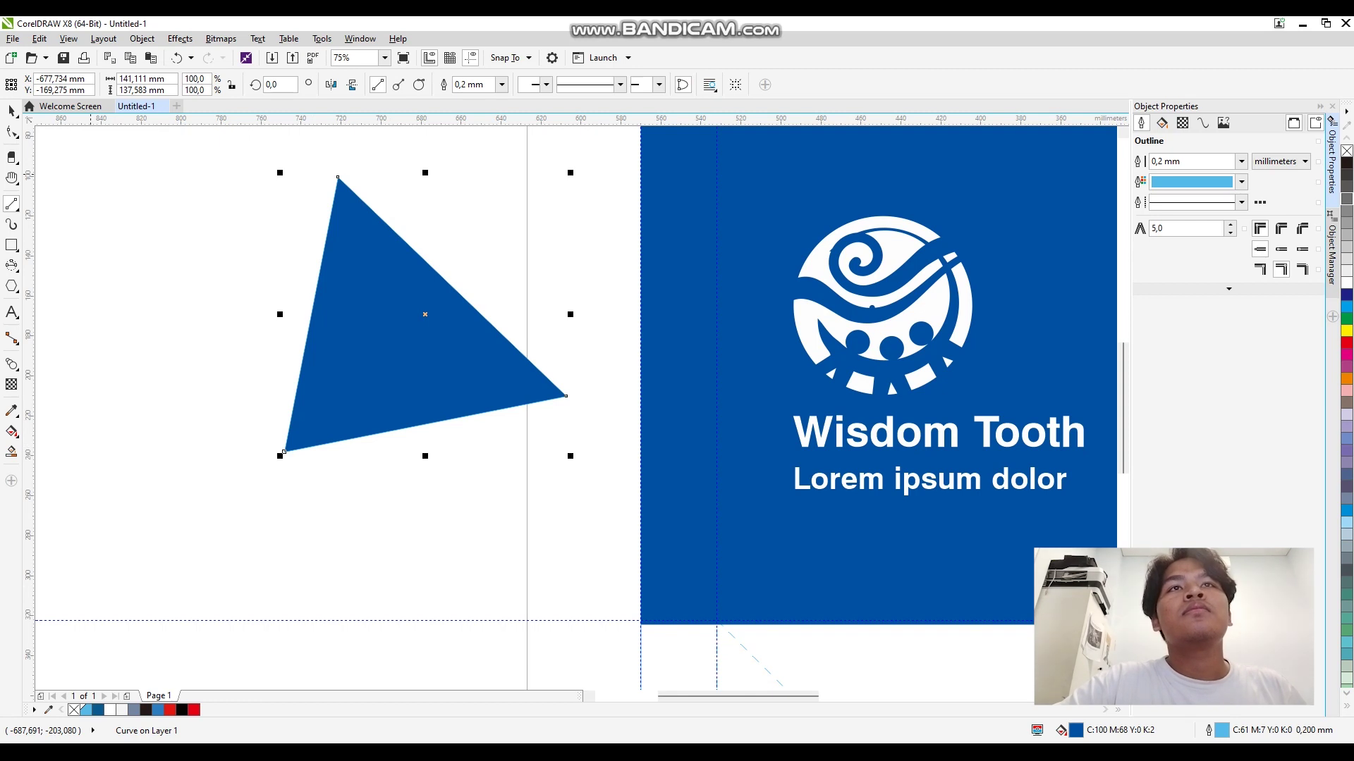
# Undo all the line segments of the triangle
pyautogui.hotkey('ctrl', 'z')
pyautogui.hotkey('ctrl', 'z')
pyautogui.hotkey('ctrl', 'z')
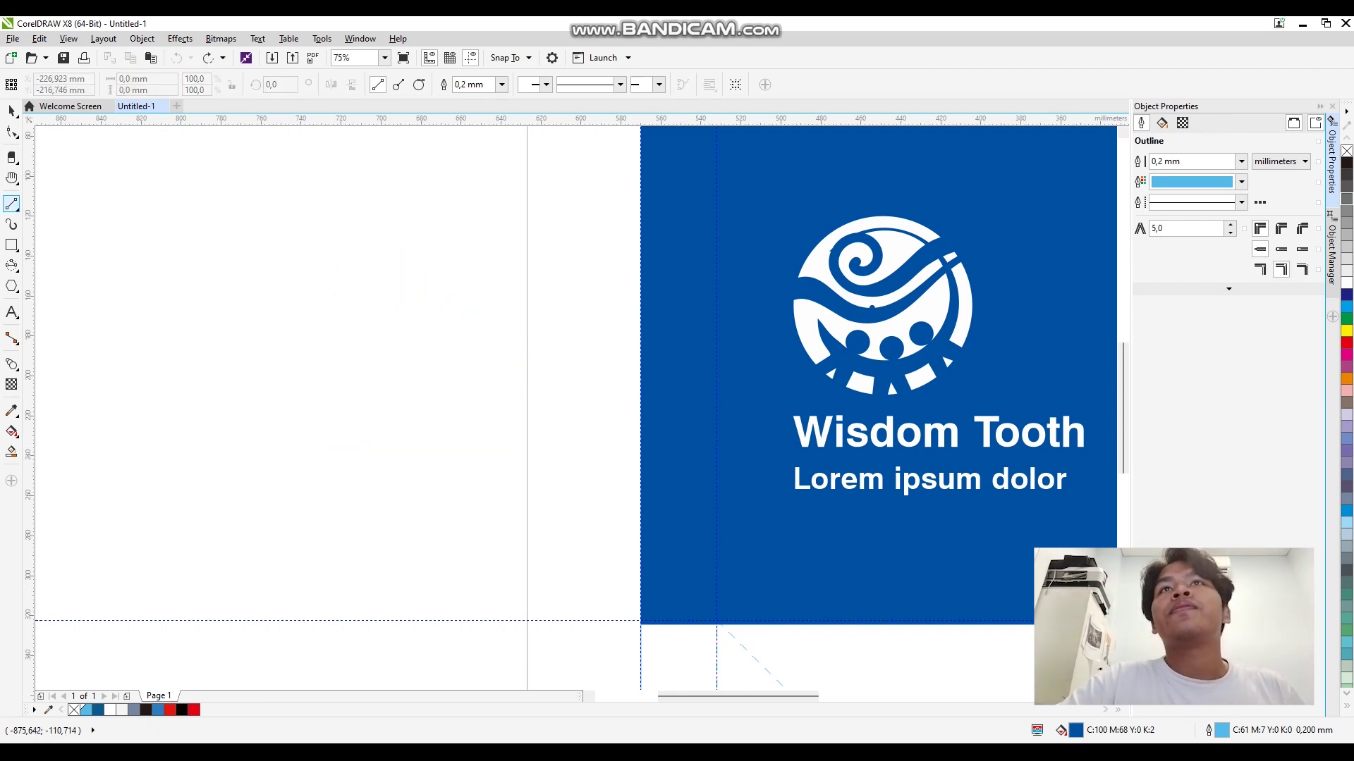
# Draw a closed, rounded shape with the Bezier tool in the empty area beside the blue rectangle and undo it
pyautogui.click(16, 209)
pyautogui.click(79, 241)
pyautogui.moveTo(158, 220); pyautogui.dragTo(203, 222)
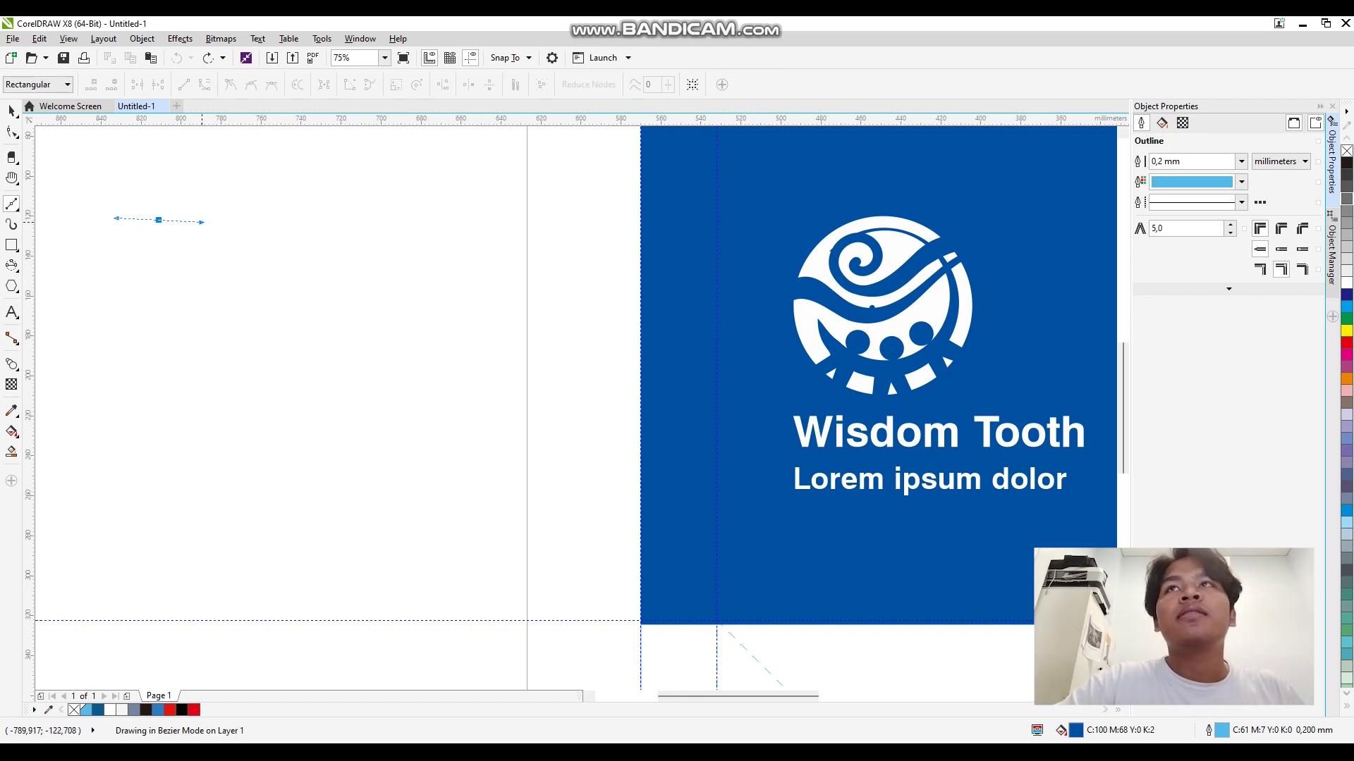
pyautogui.moveTo(261, 281)
pyautogui.mouseDown()
pyautogui.moveTo(273, 227)
pyautogui.moveTo(231, 219)
pyautogui.mouseUp()
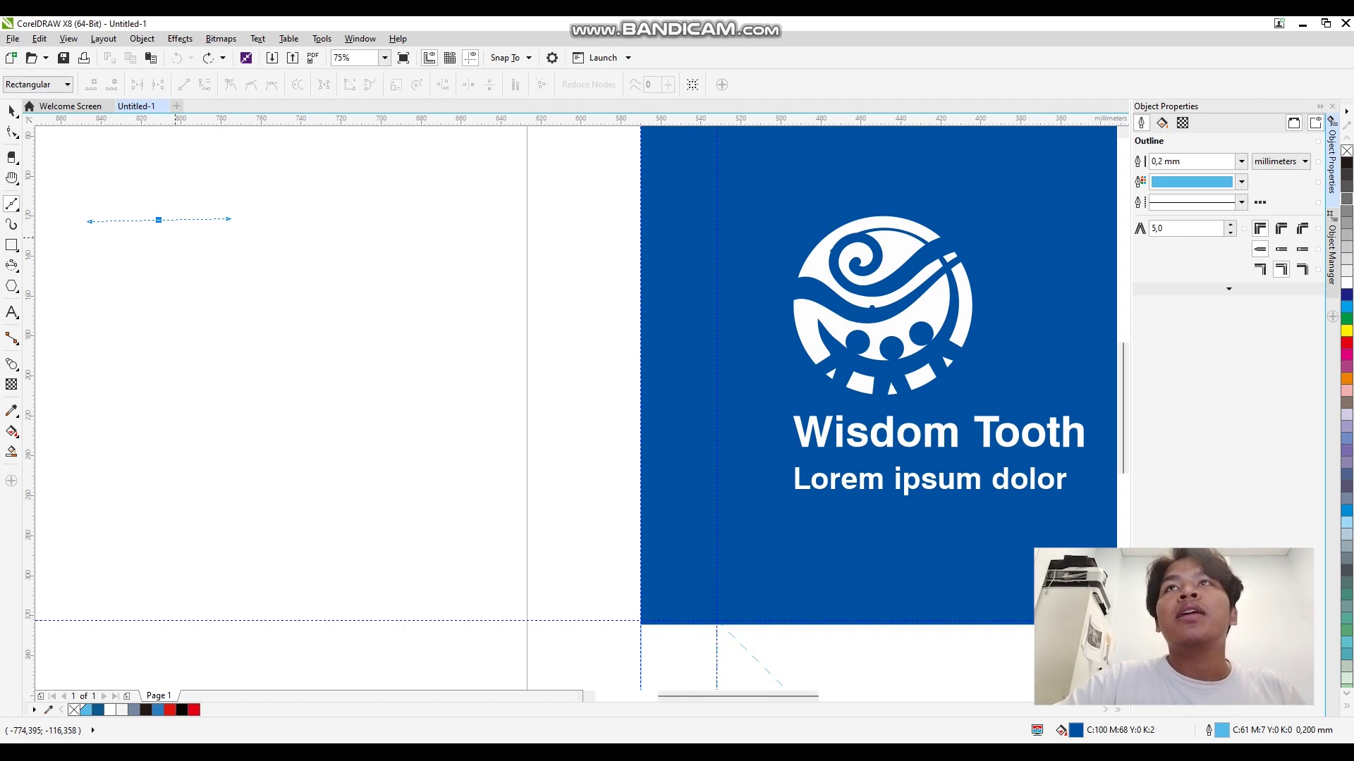
pyautogui.moveTo(331, 350); pyautogui.dragTo(167, 535)
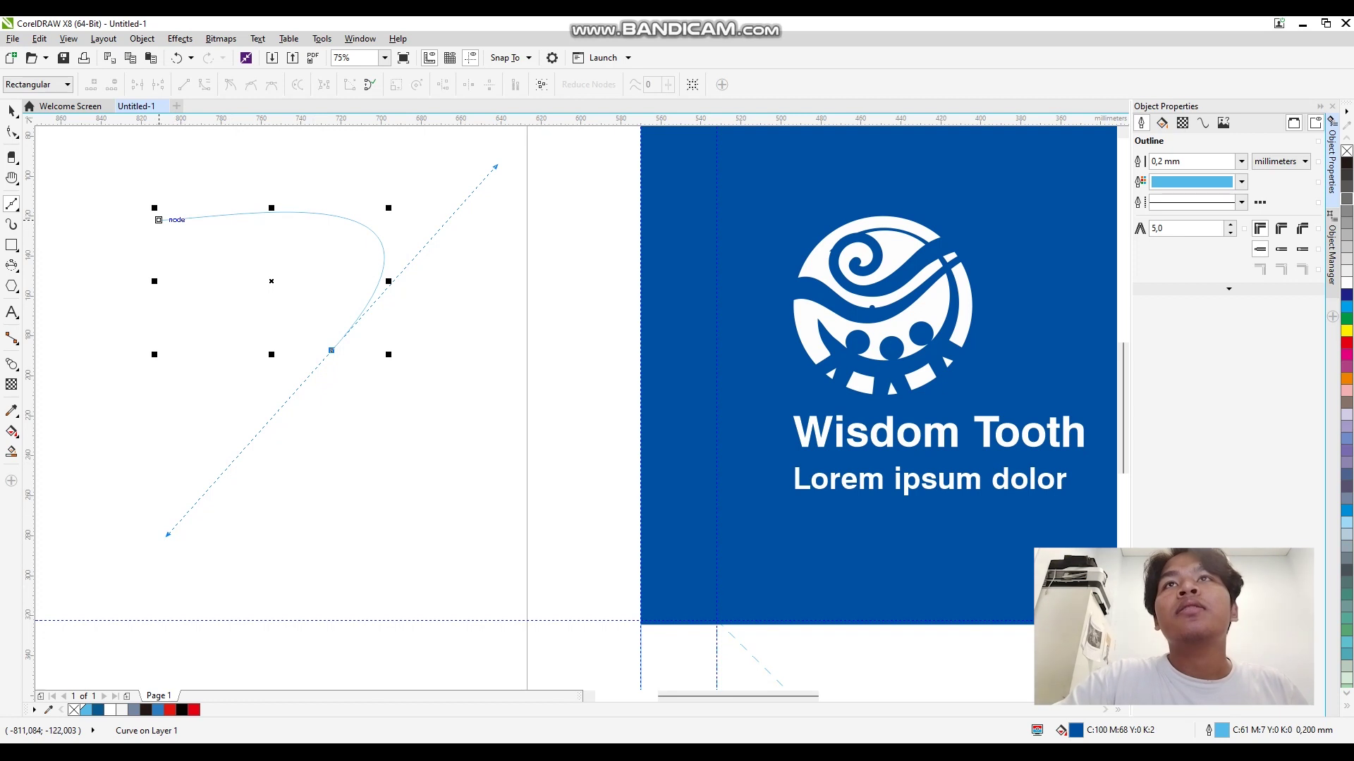
pyautogui.moveTo(159, 220); pyautogui.dragTo(91, 214)
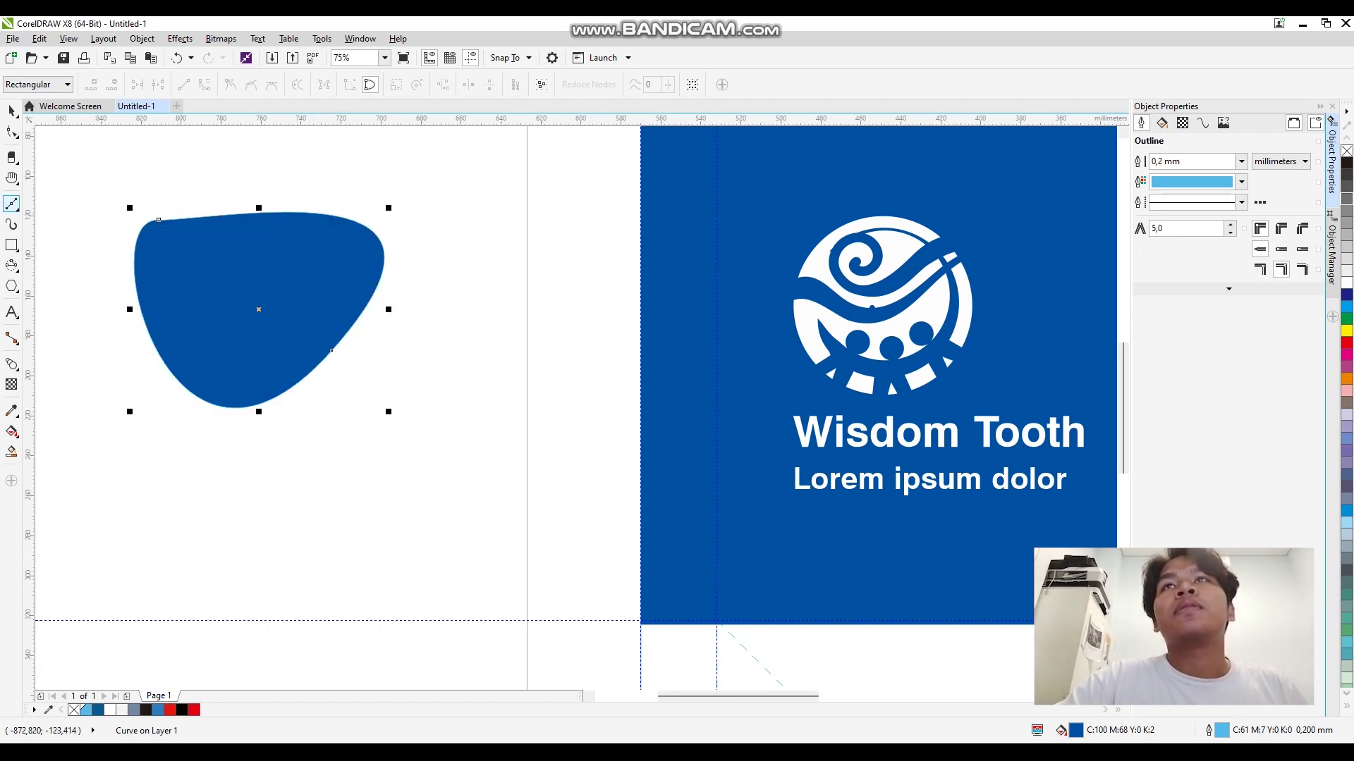
pyautogui.hotkey('ctrl', 'z')
# Draw a closed four-sided shape from straight Bezier segments beside the blue rectangle
pyautogui.click(160, 213)
pyautogui.click(427, 211)
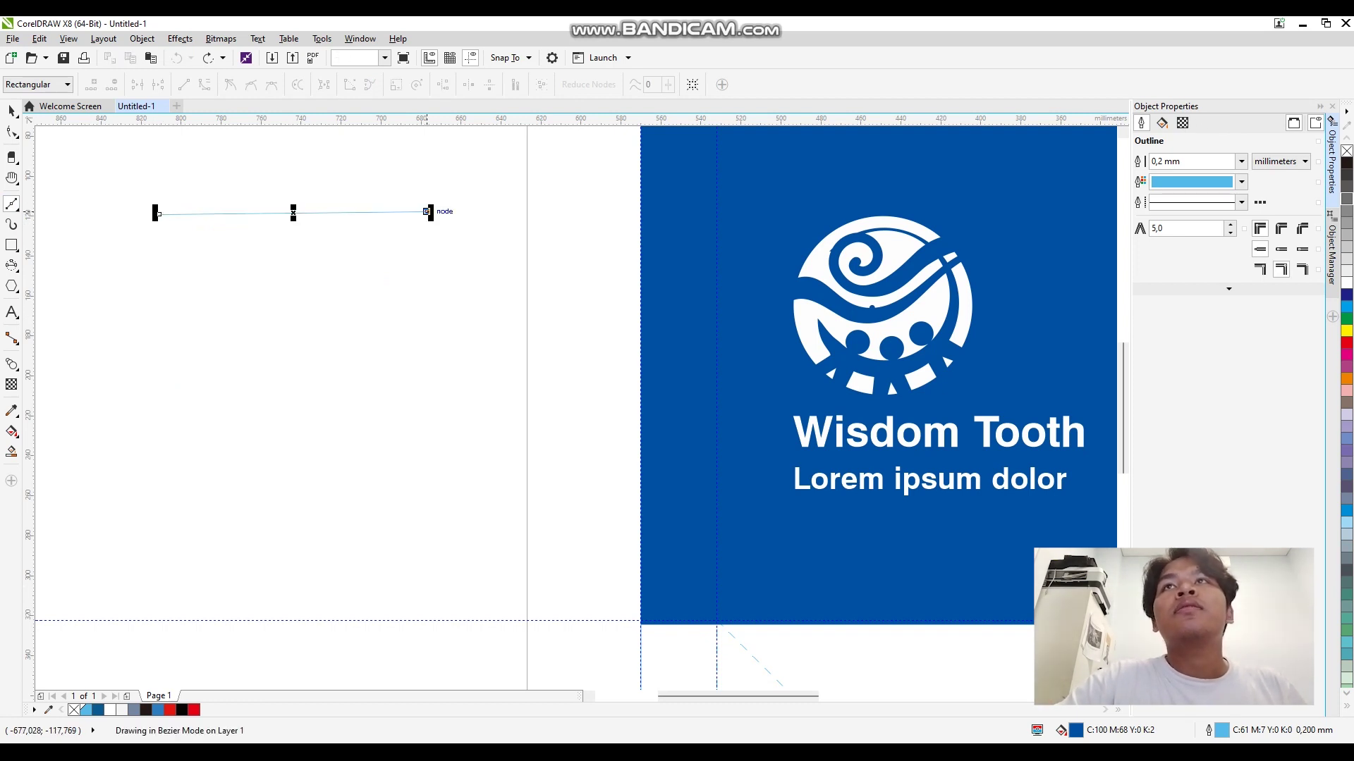
pyautogui.click(432, 339)
pyautogui.click(174, 336)
pyautogui.click(159, 213)
# Undo the straight-sided Bezier shape segment by segment
pyautogui.hotkey('ctrl', 'z')
pyautogui.hotkey('ctrl', 'z')
pyautogui.hotkey('ctrl', 'z')
pyautogui.hotkey('ctrl', 'z')
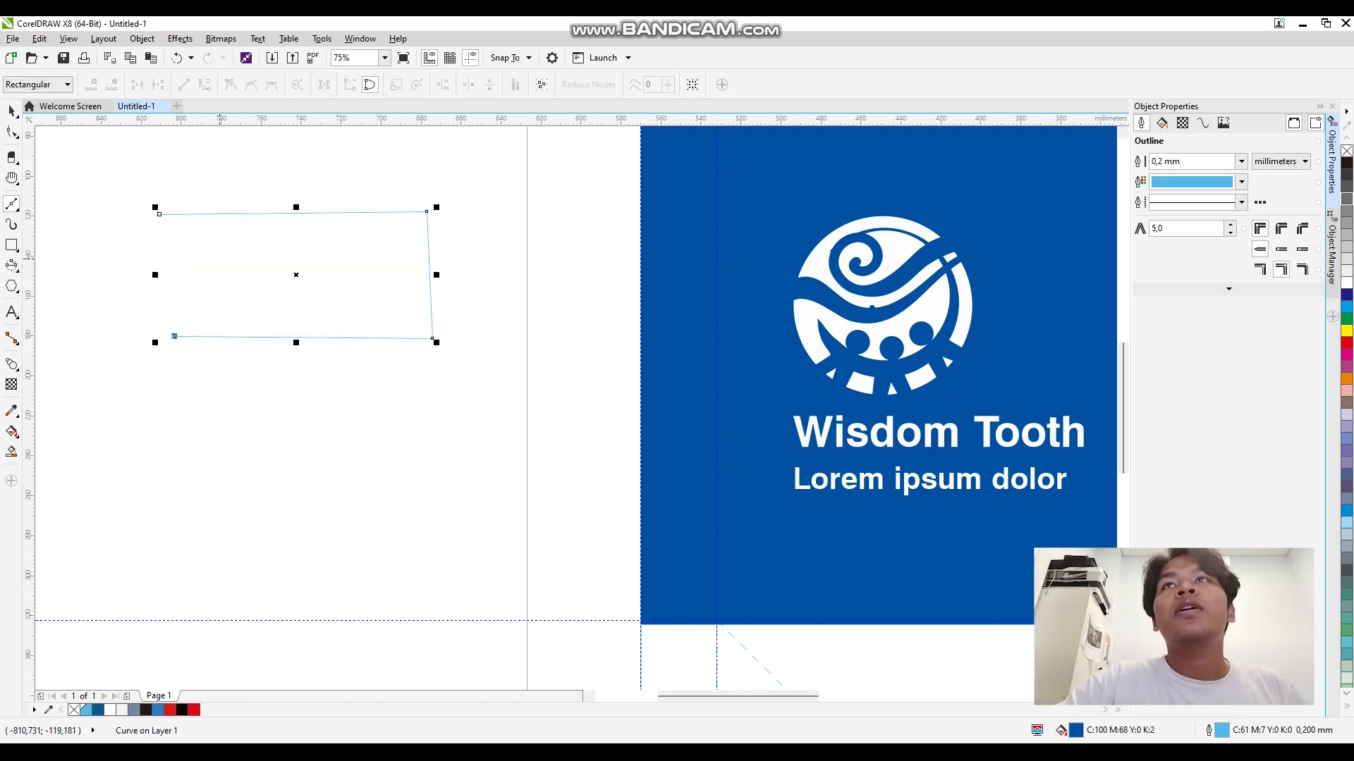
pyautogui.hotkey('ctrl', 'z')
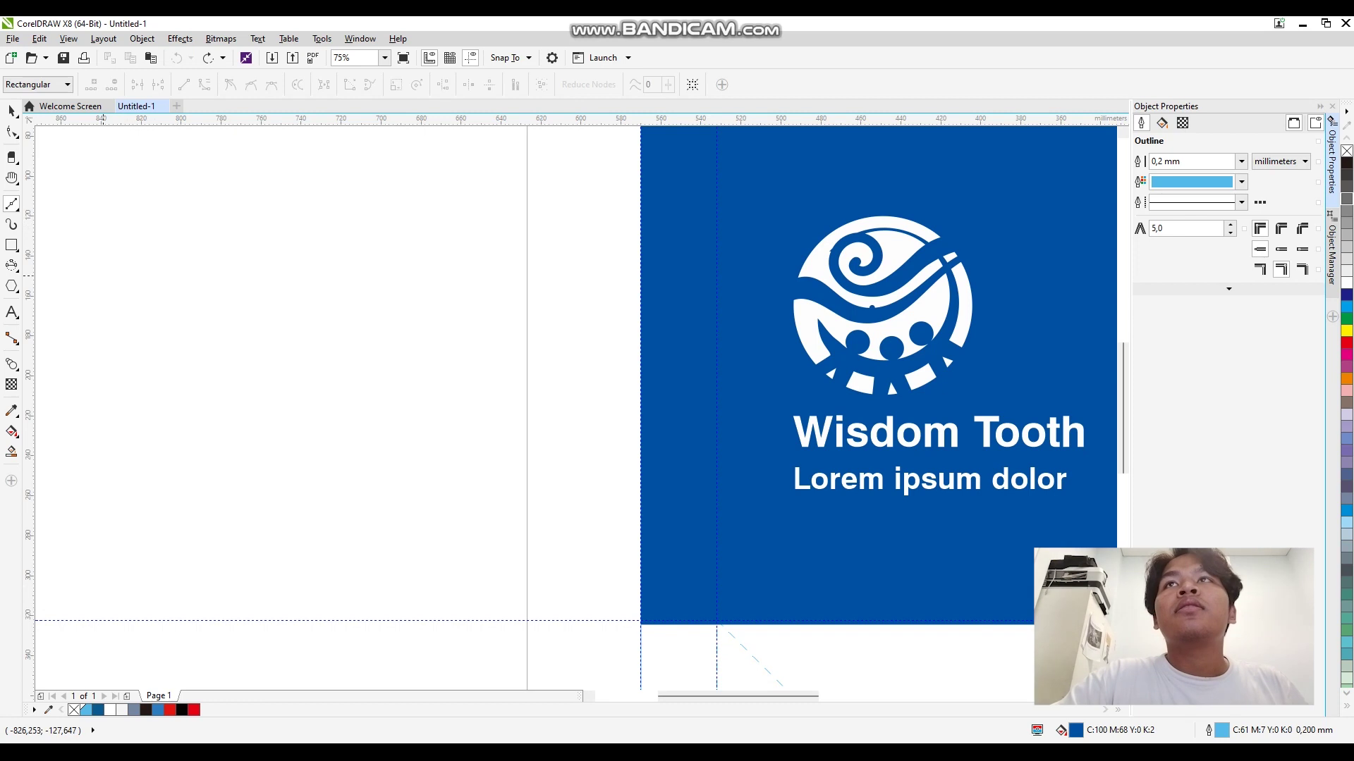
# Draw a closed teardrop with the Bezier tool, with a pointed start node and one curved node at its round end
pyautogui.click(139, 278)
pyautogui.moveTo(413, 309); pyautogui.dragTo(367, 452)
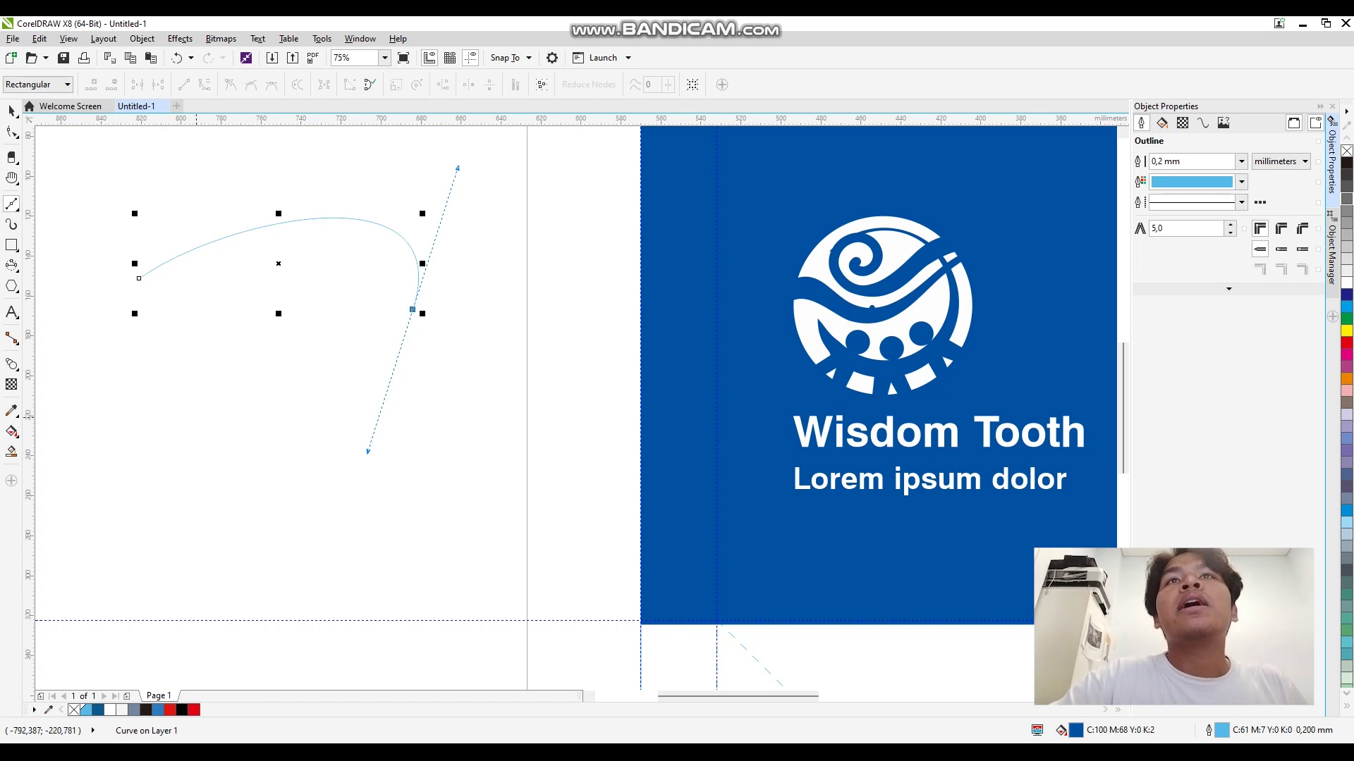
pyautogui.moveTo(139, 278); pyautogui.dragTo(278, 260)
pyautogui.hotkey('ctrl', 'z')
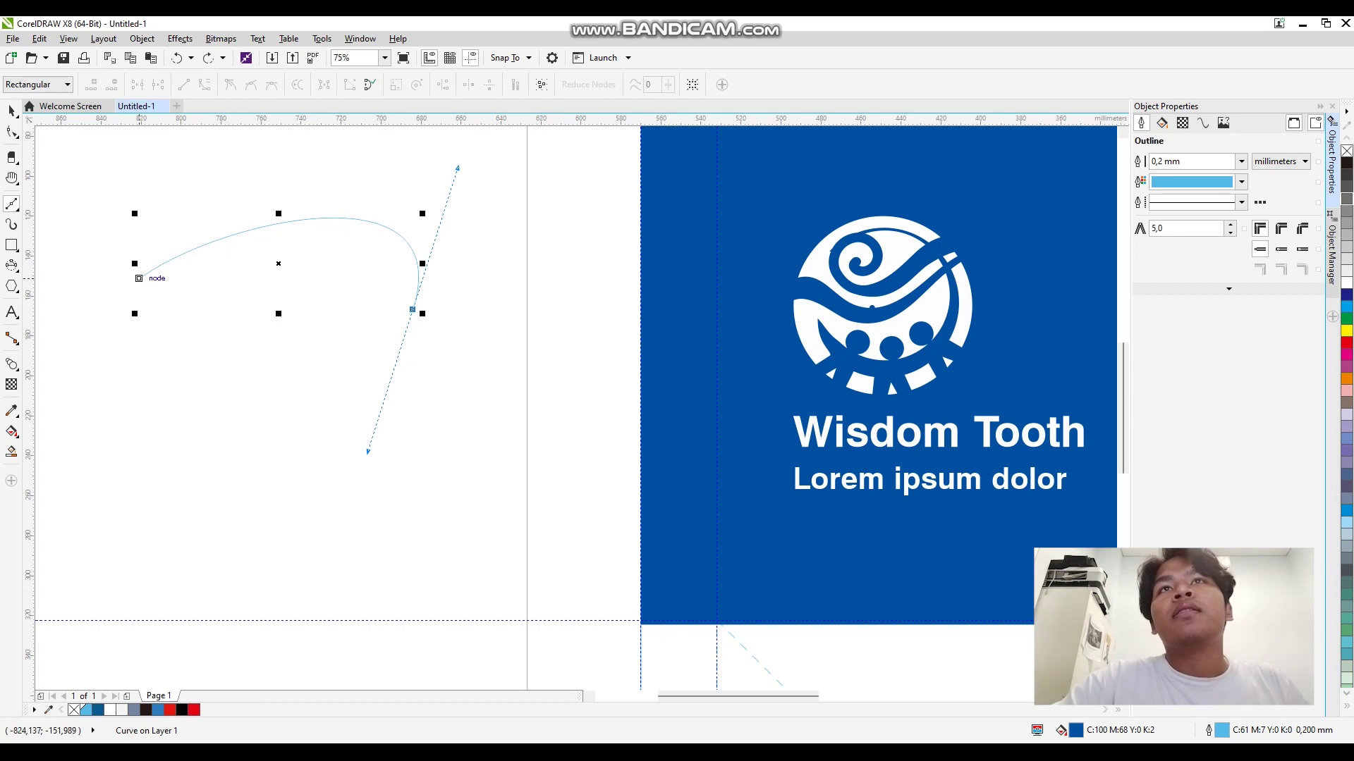
pyautogui.click(139, 278)
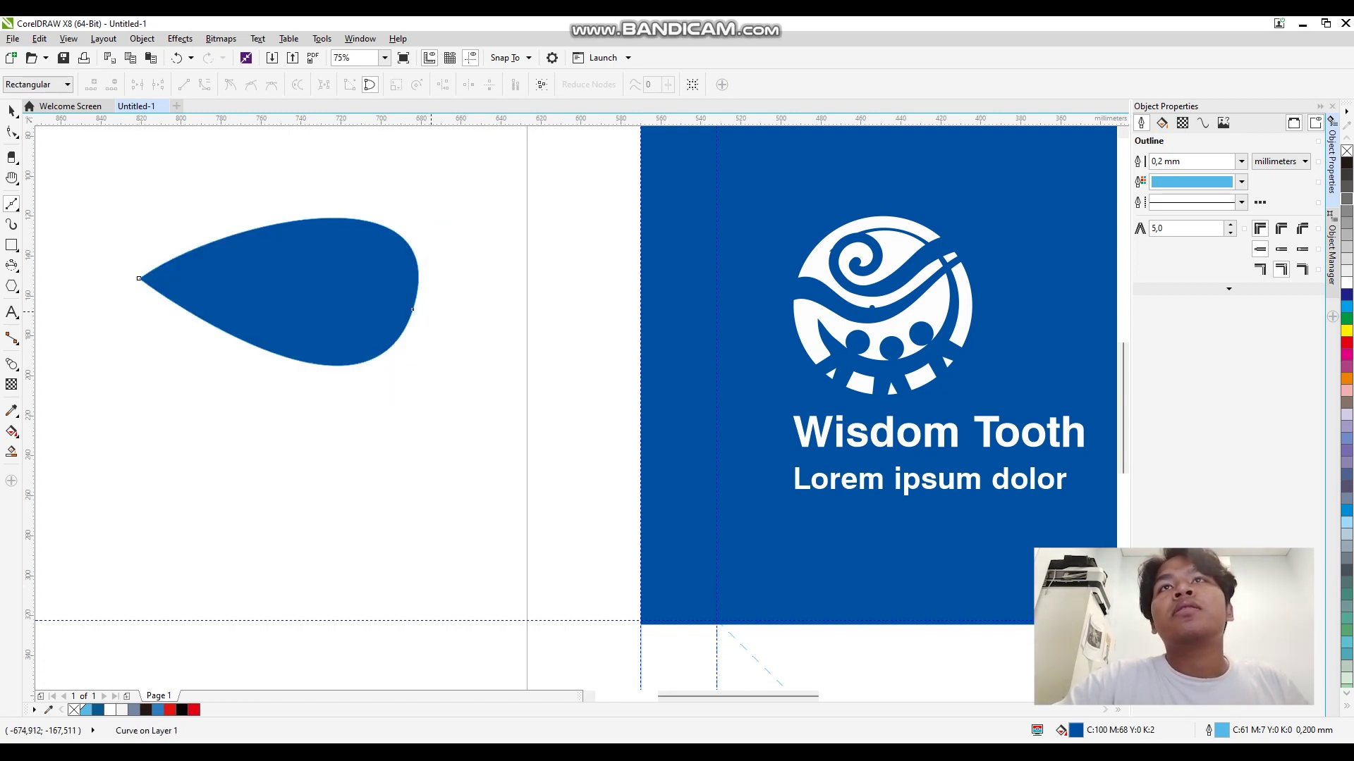
# Reopen and reclose the teardrop at its start node to repeat the closing, and undo the whole shape
pyautogui.hotkey('ctrl', 'z')
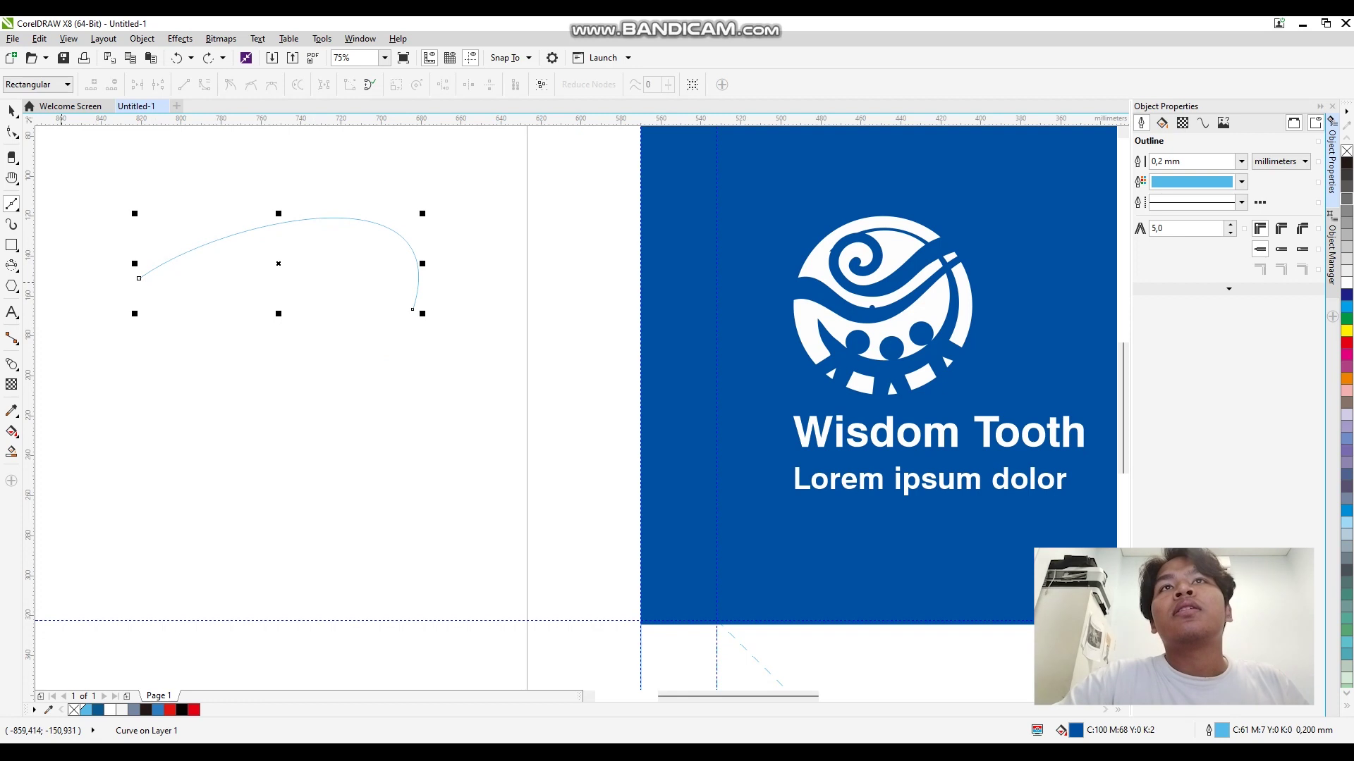
pyautogui.click(139, 278)
pyautogui.hotkey('ctrl', 'z')
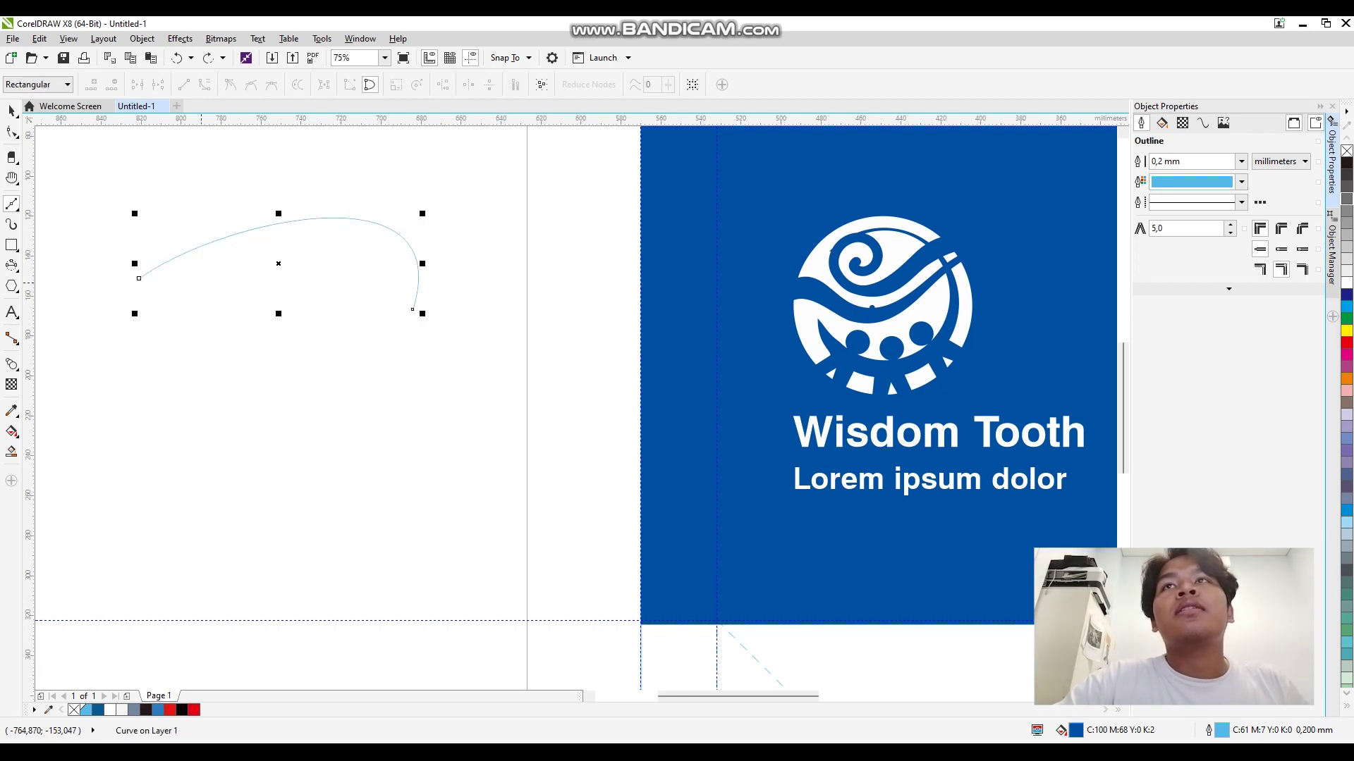
pyautogui.click(139, 279)
pyautogui.hotkey('ctrl', 'z')
pyautogui.hotkey('ctrl', 'z')
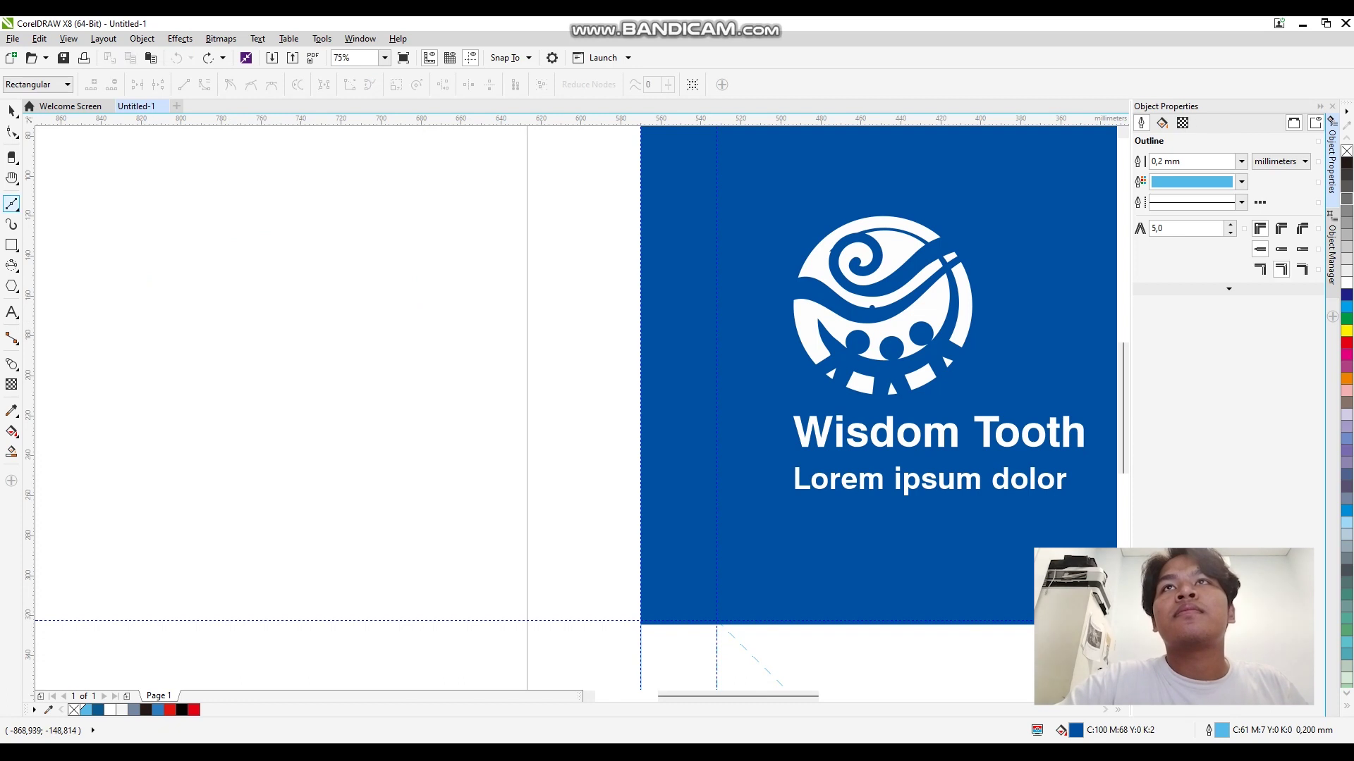
# Draw a closed Pen shape about 201 by 103 mm with a straight upper edge and one curved node at the lower end
pyautogui.click(17, 210)
pyautogui.click(132, 250)
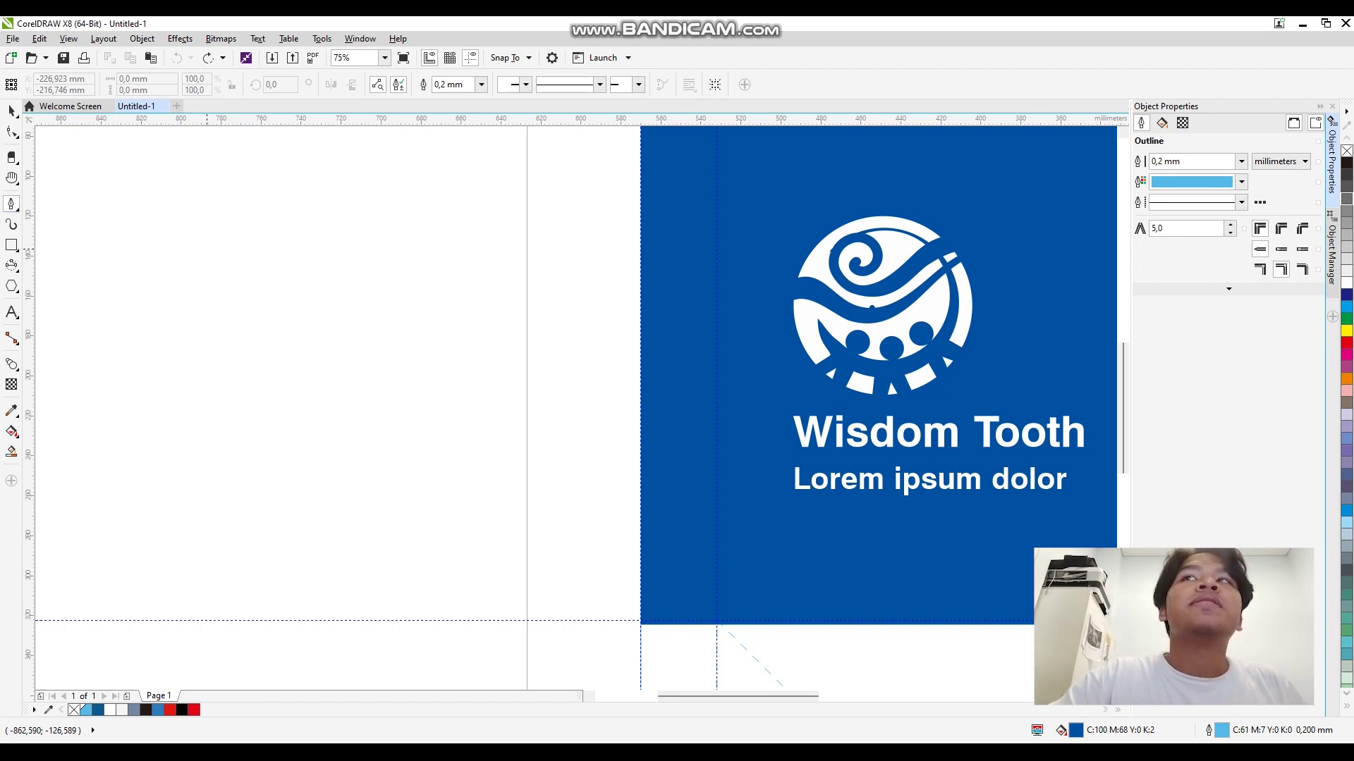
pyautogui.click(161, 244)
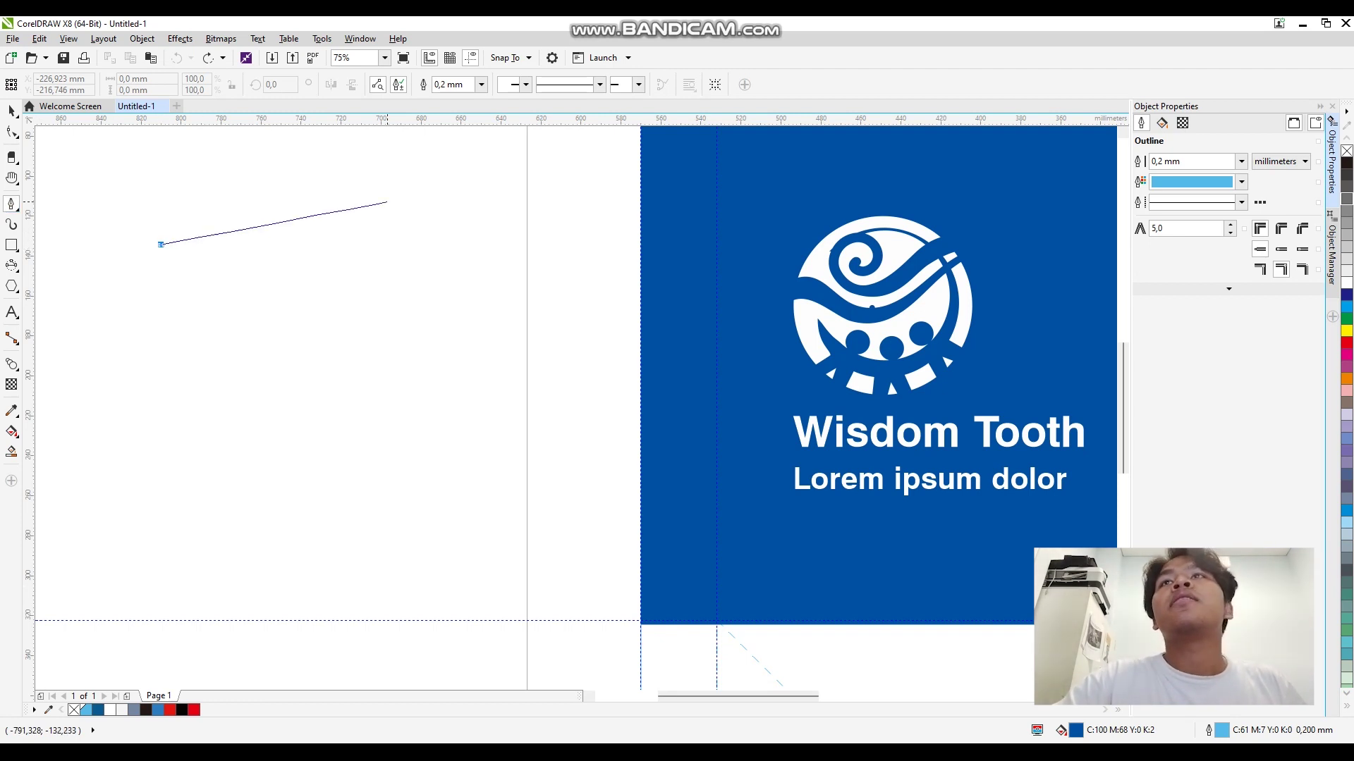
pyautogui.click(458, 245)
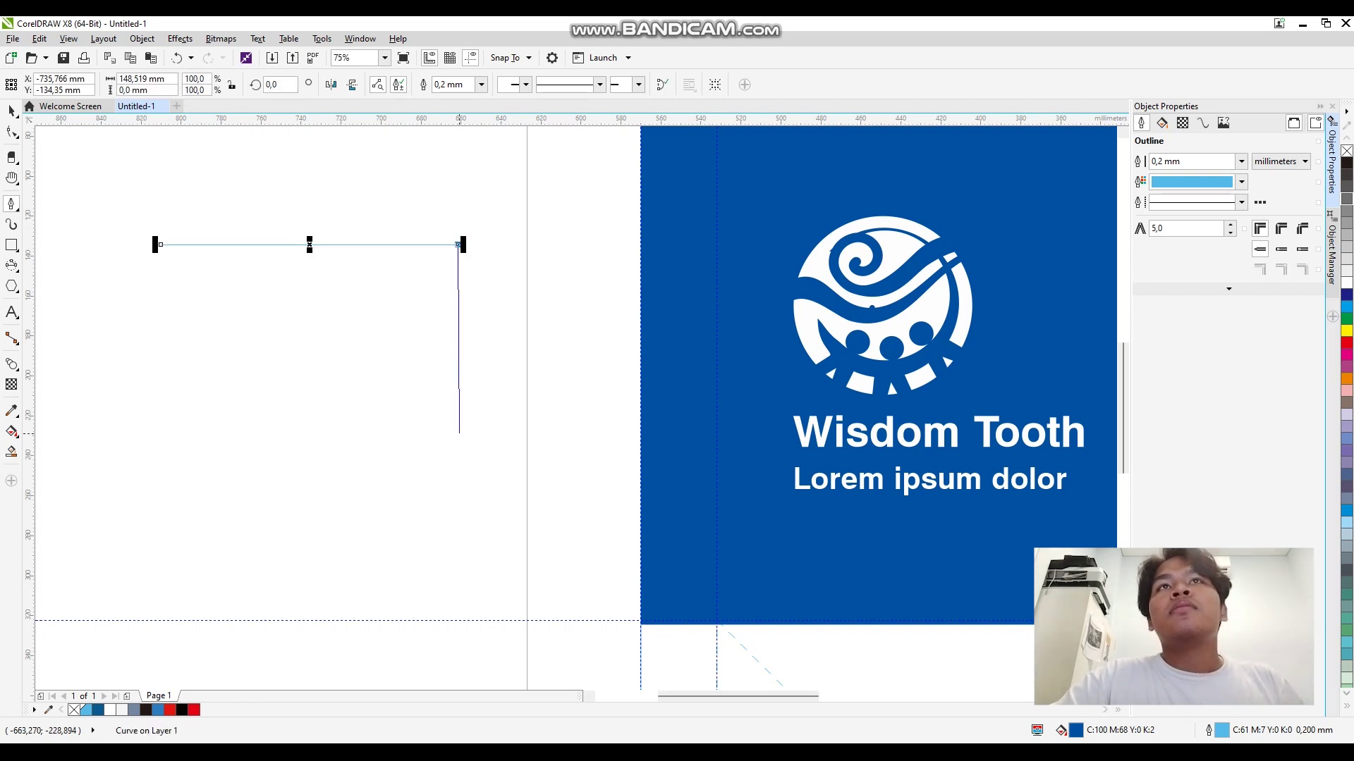
pyautogui.doubleClick(460, 448)
pyautogui.moveTo(456, 450); pyautogui.dragTo(252, 449)
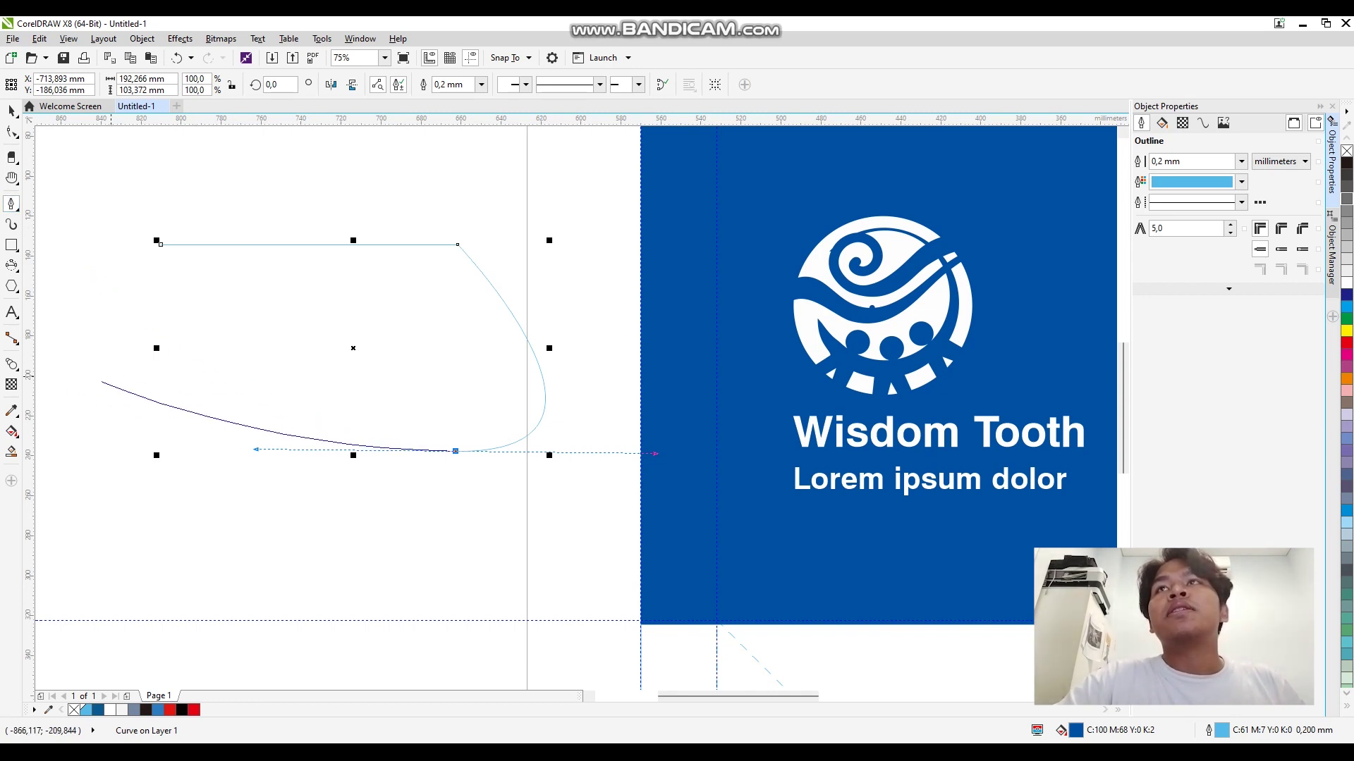
pyautogui.click(144, 324)
pyautogui.click(161, 245)
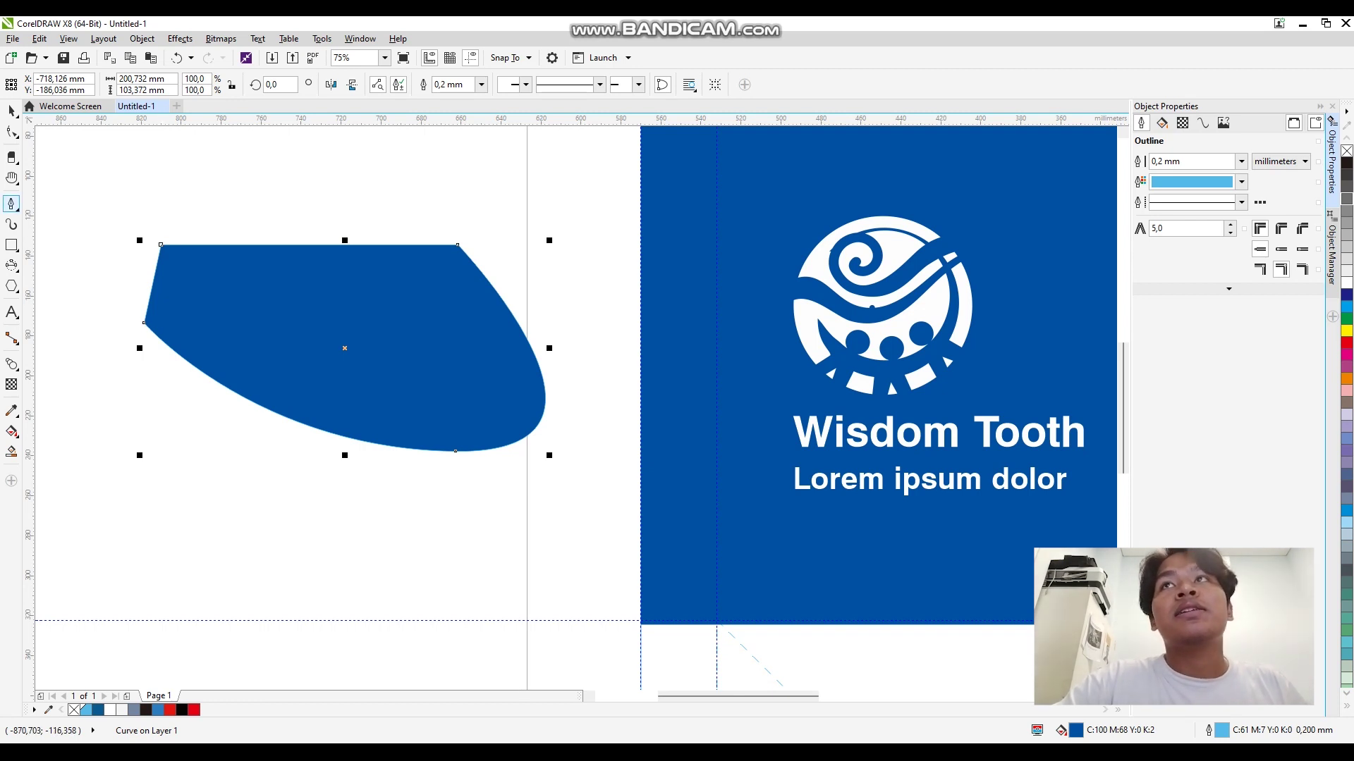
# Draw a flat closed oval about 131 by 19 mm above the Pen shape with the B-Spline tool
pyautogui.click(12, 203)
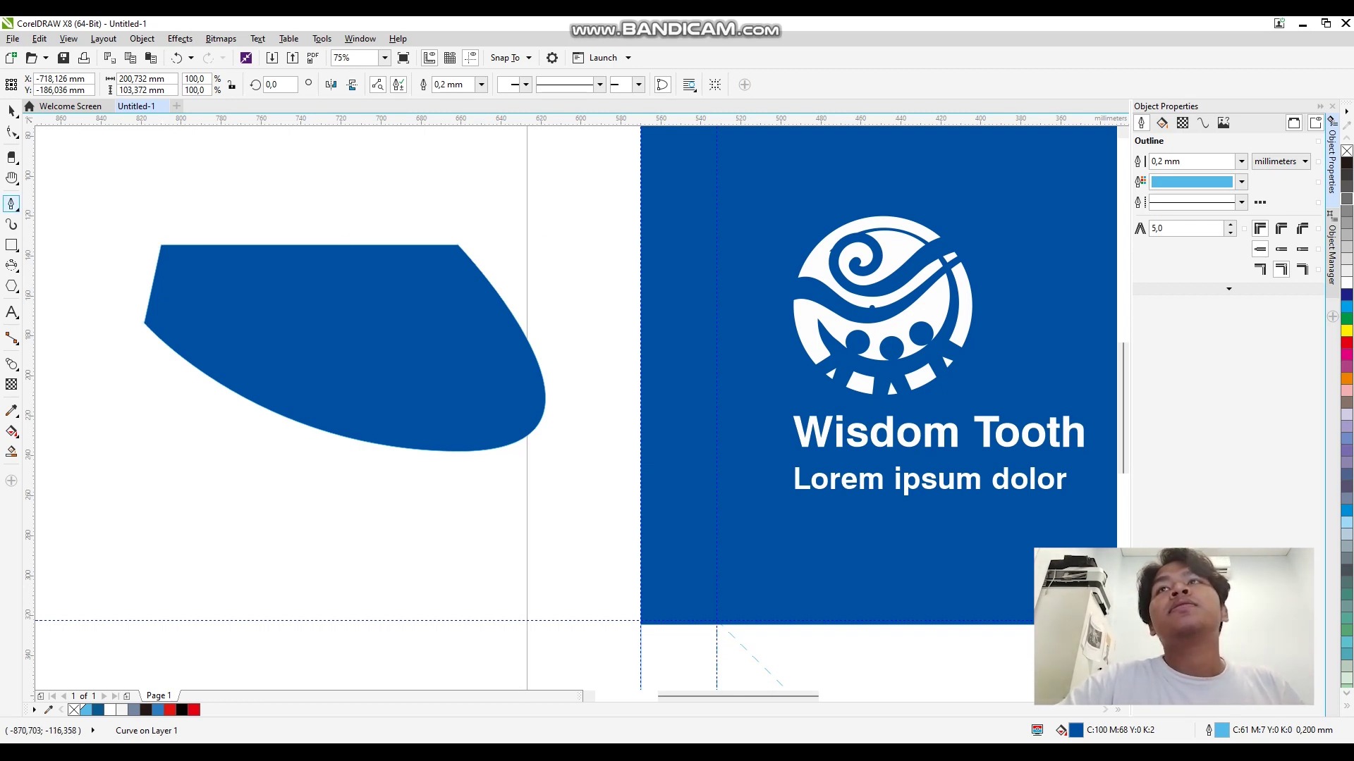
pyautogui.click(58, 237)
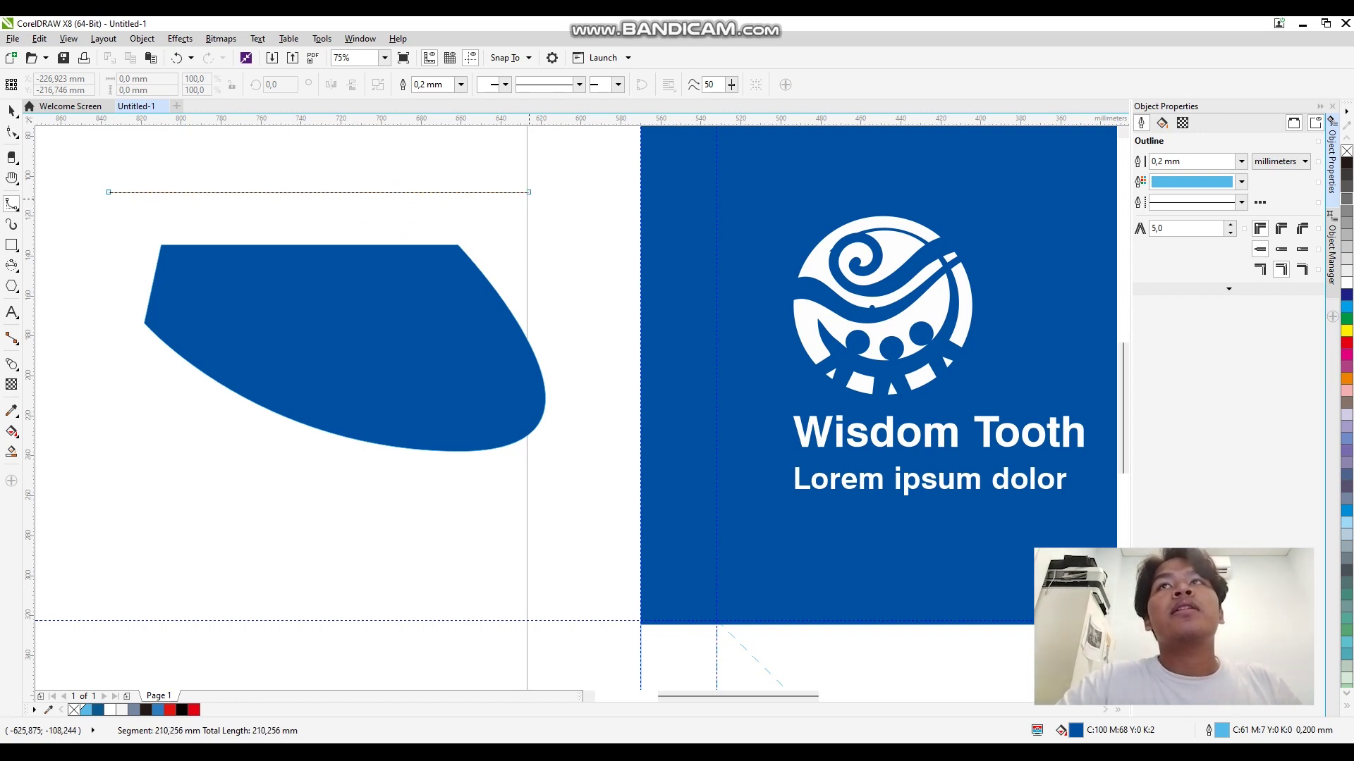
pyautogui.moveTo(529, 191); pyautogui.dragTo(280, 389)
pyautogui.scroll(1, 458, 295)
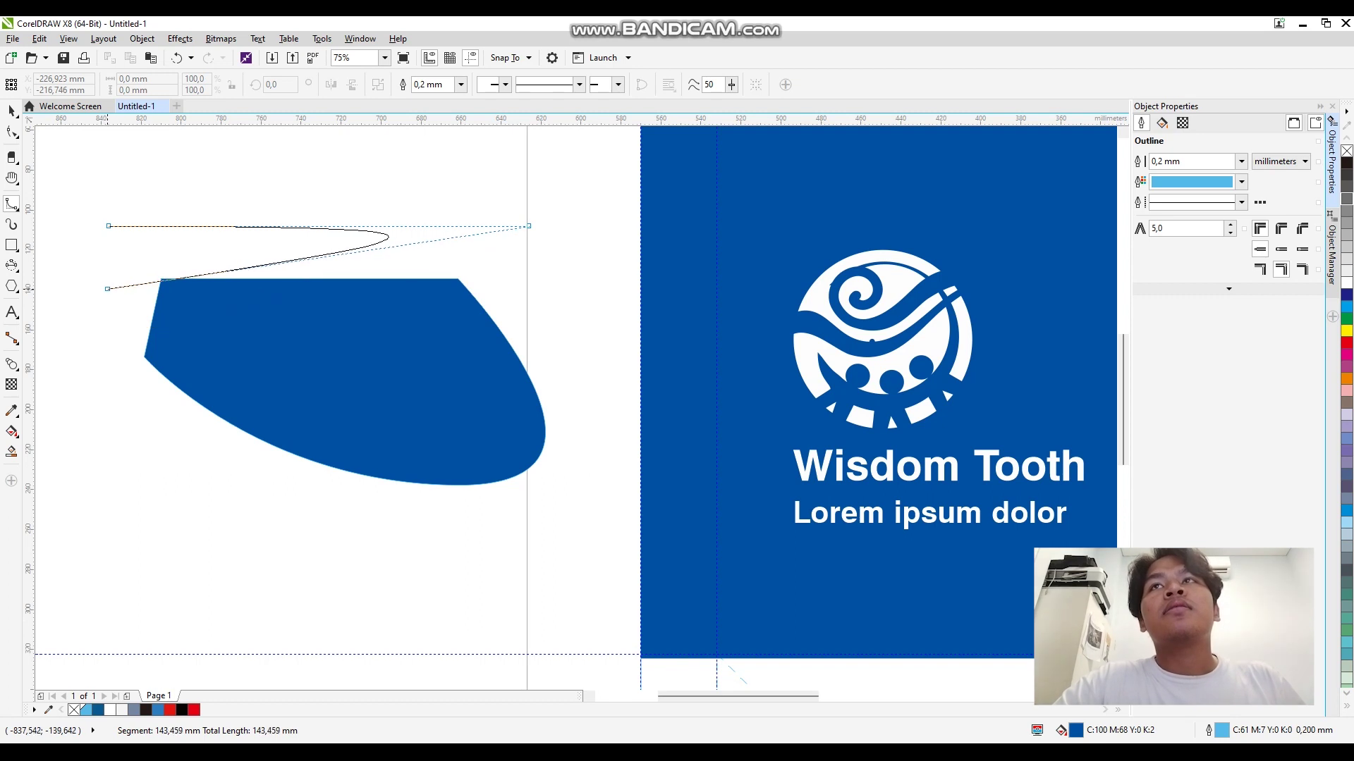
pyautogui.moveTo(108, 225); pyautogui.dragTo(108, 287)
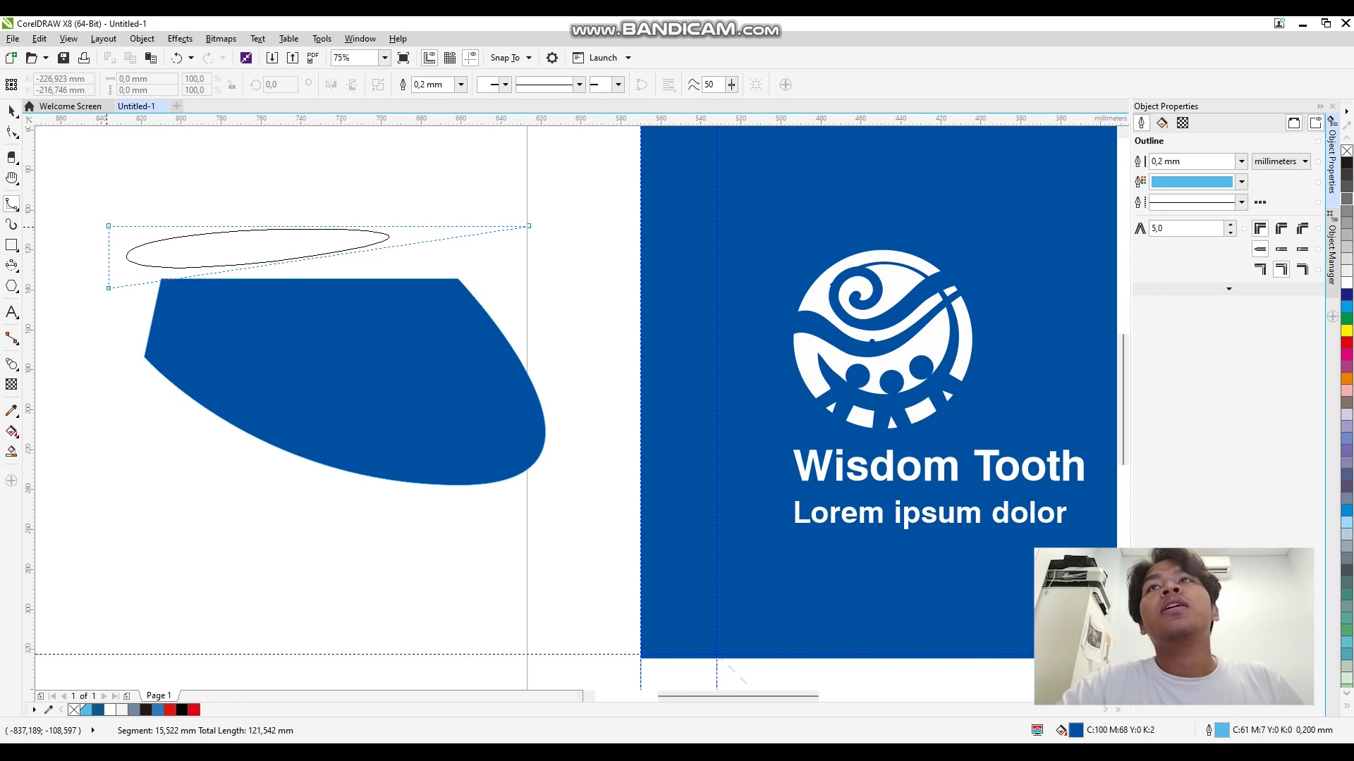
pyautogui.click(107, 288)
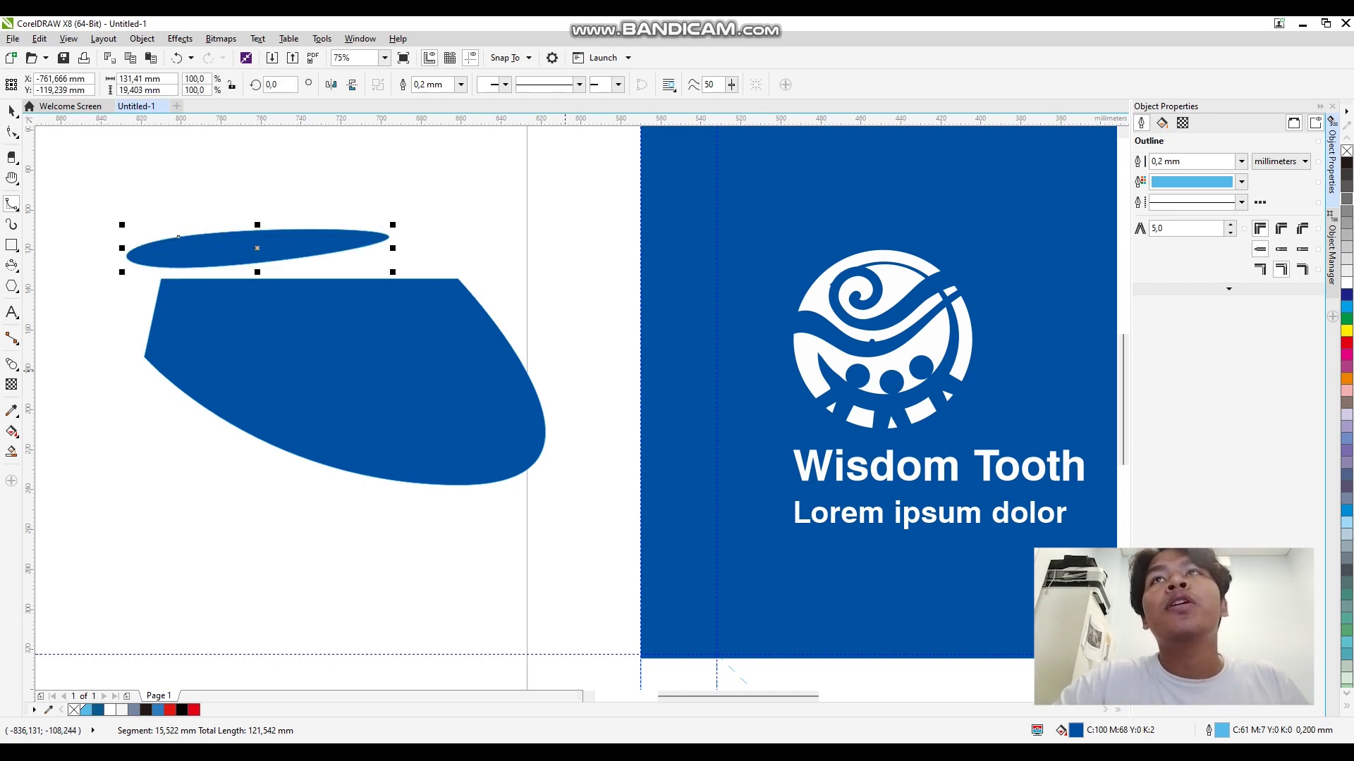
# Draw a closed wavy B-Spline blob about 106 by 103 mm between the oval and the blue panel
pyautogui.click(446, 171)
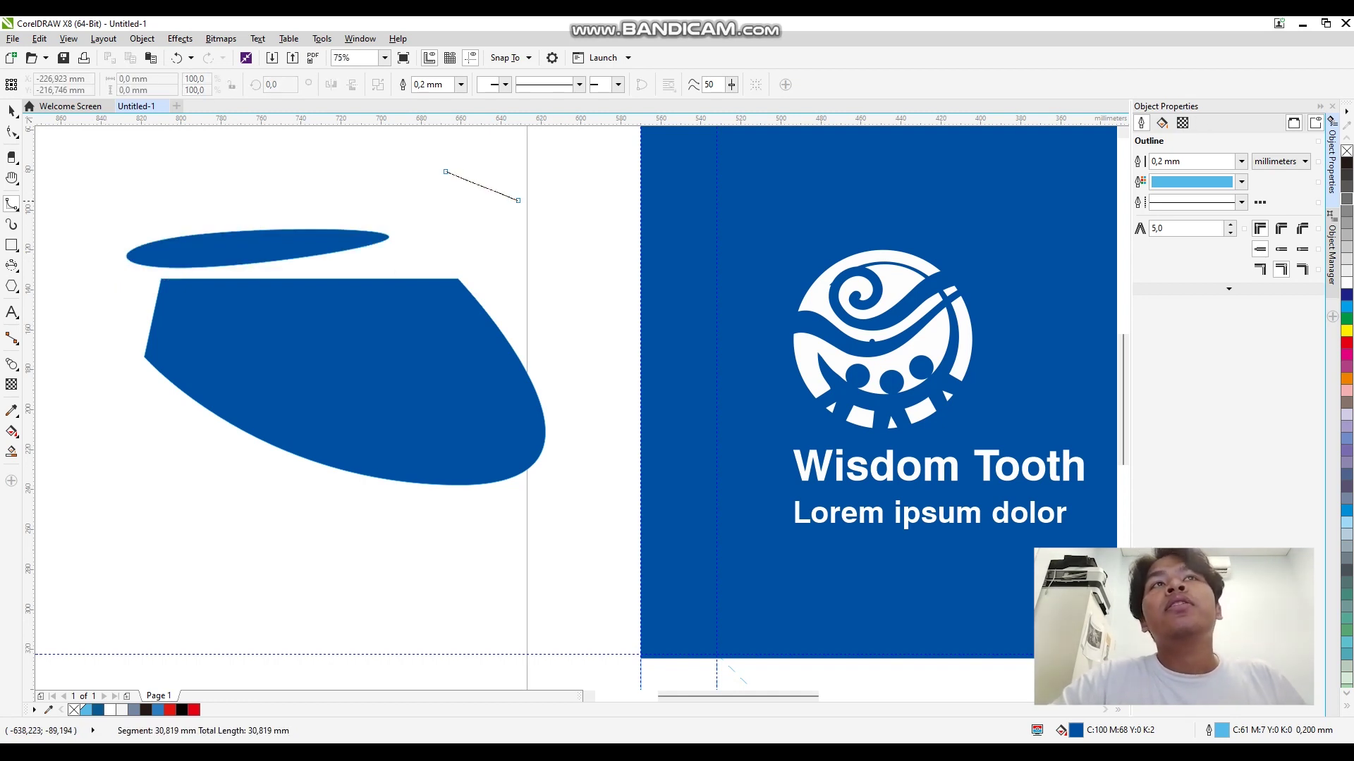
pyautogui.click(532, 198)
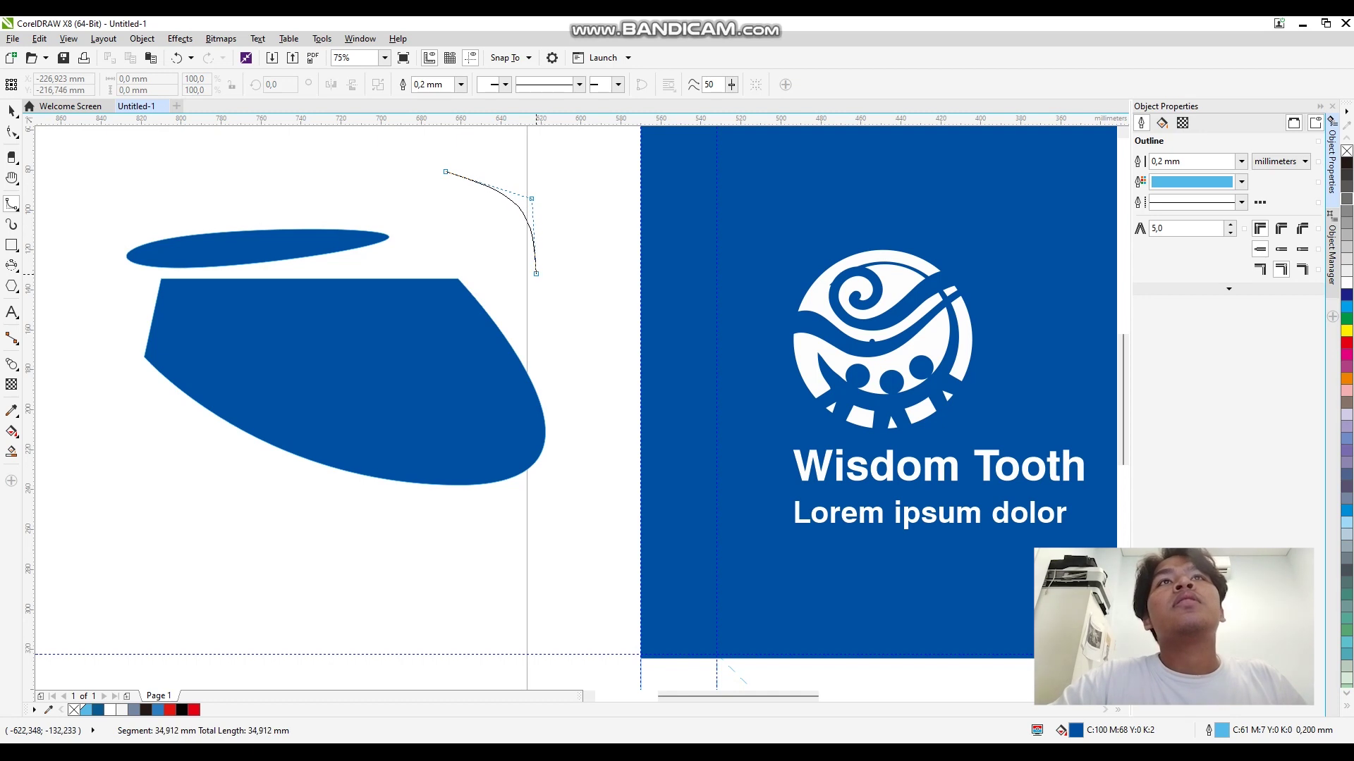
pyautogui.click(523, 287)
pyautogui.click(592, 298)
pyautogui.click(615, 372)
pyautogui.click(522, 357)
pyautogui.click(495, 277)
pyautogui.click(421, 230)
pyautogui.click(367, 187)
pyautogui.click(453, 148)
pyautogui.click(459, 175)
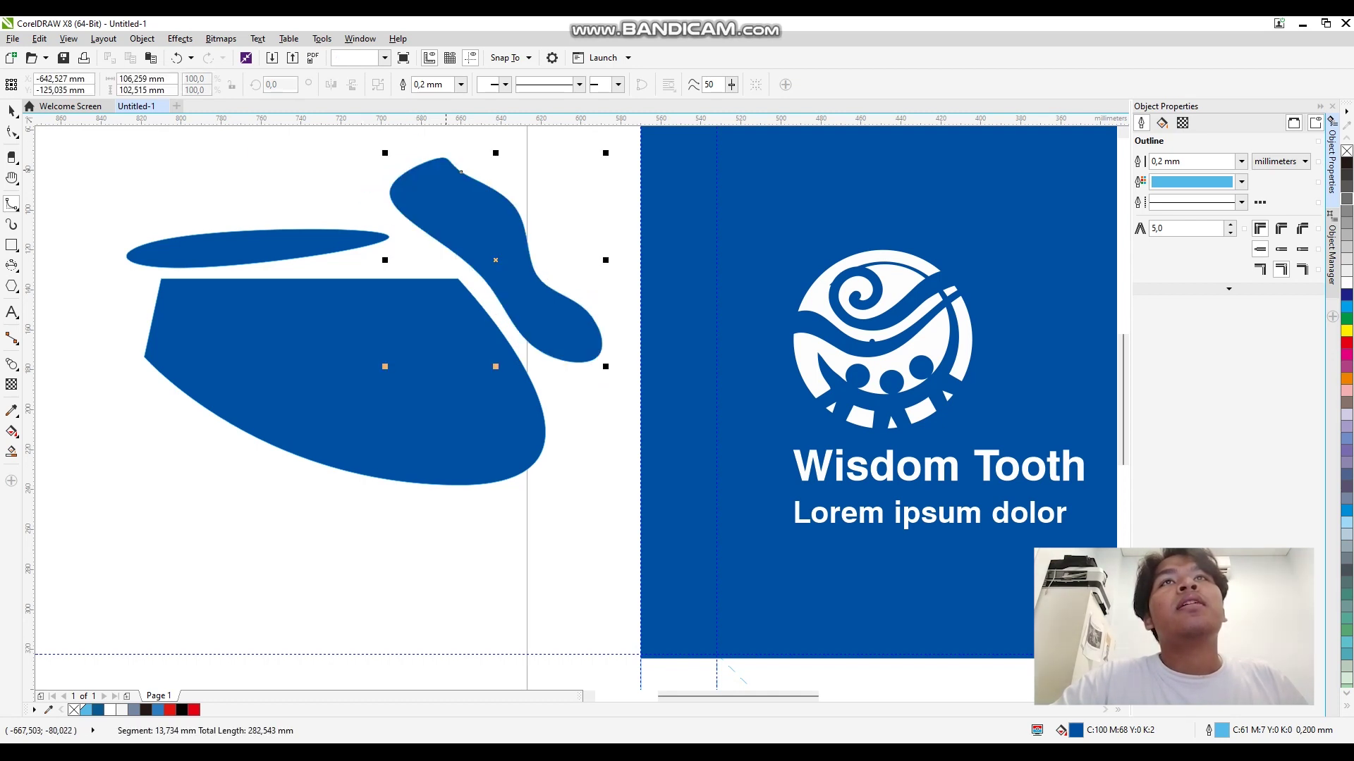
# Undo both B-Spline shapes and the Pen shape to clear the area beside the blue panel
pyautogui.click(11, 111)
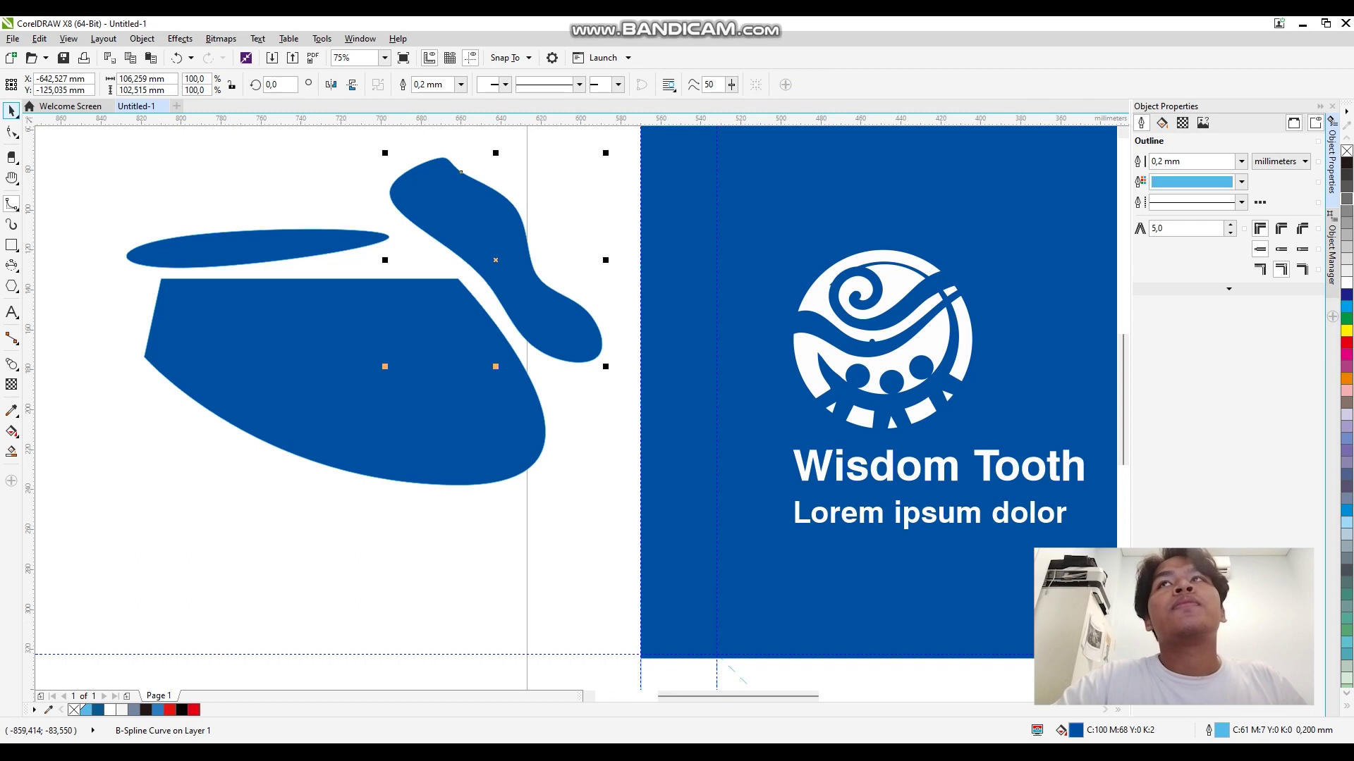
pyautogui.hotkey('ctrl', 'z')
pyautogui.hotkey('ctrl', 'z')
pyautogui.hotkey('ctrl', 'z')
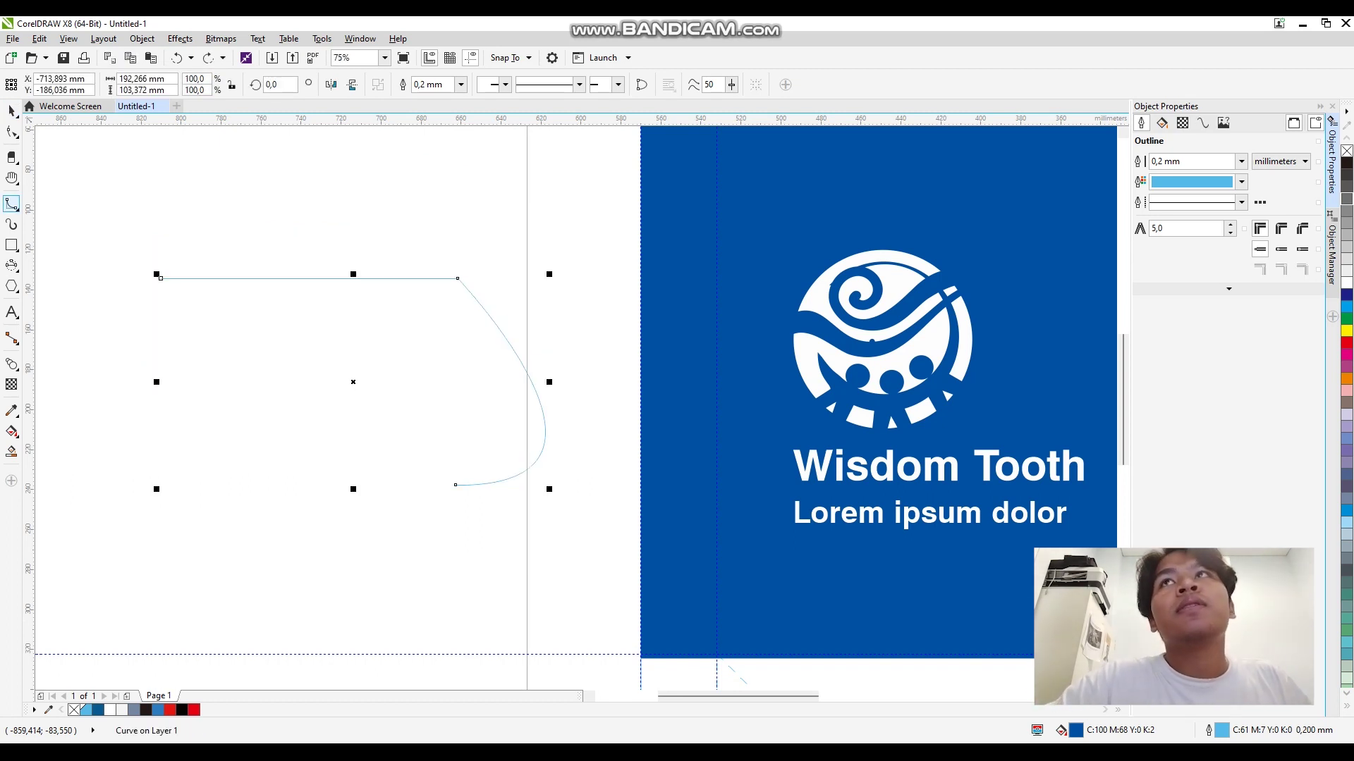
pyautogui.hotkey('ctrl', 'z')
pyautogui.hotkey('ctrl', 'z')
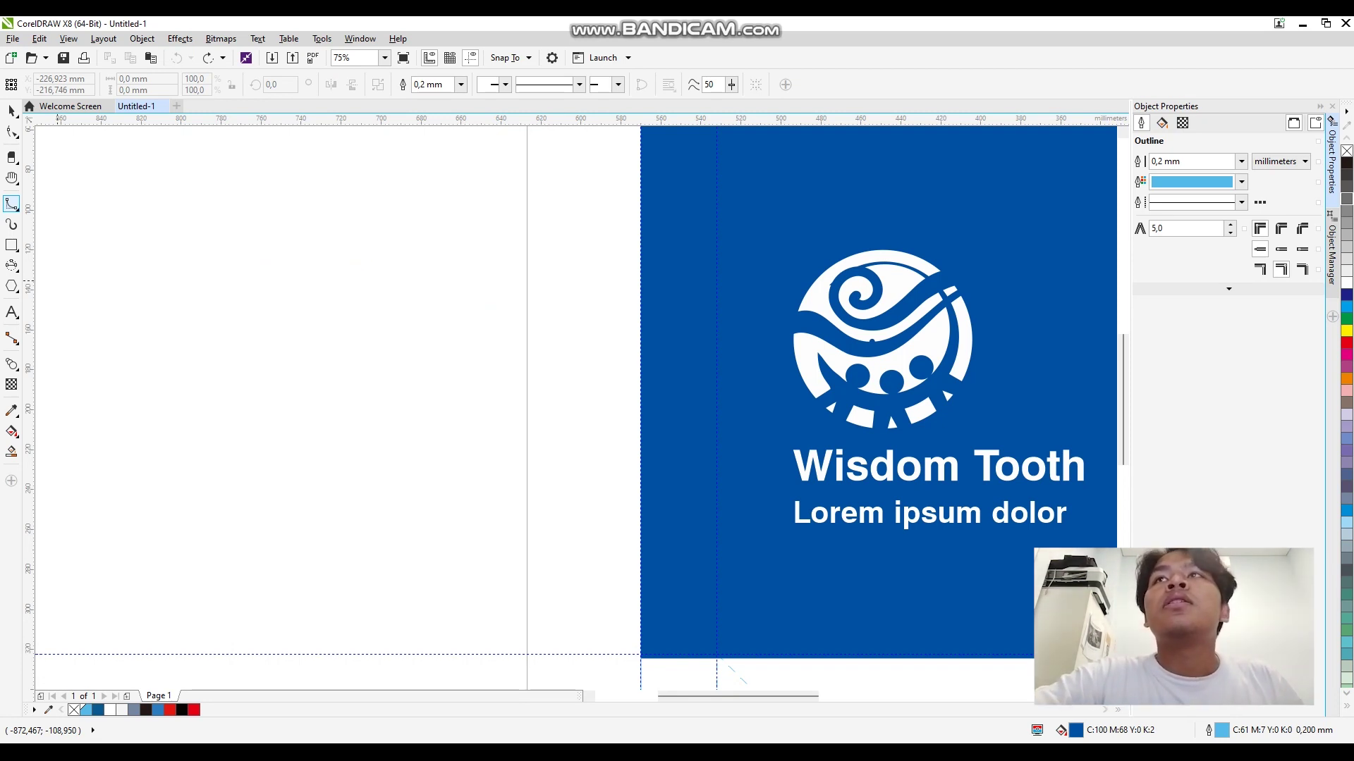
# Draw a closed Polyline shape about 347 by 87 mm that mixes freehand curves with straight segments
pyautogui.moveTo(135, 245); pyautogui.dragTo(343, 349)
pyautogui.moveTo(186, 358); pyautogui.dragTo(186, 359)
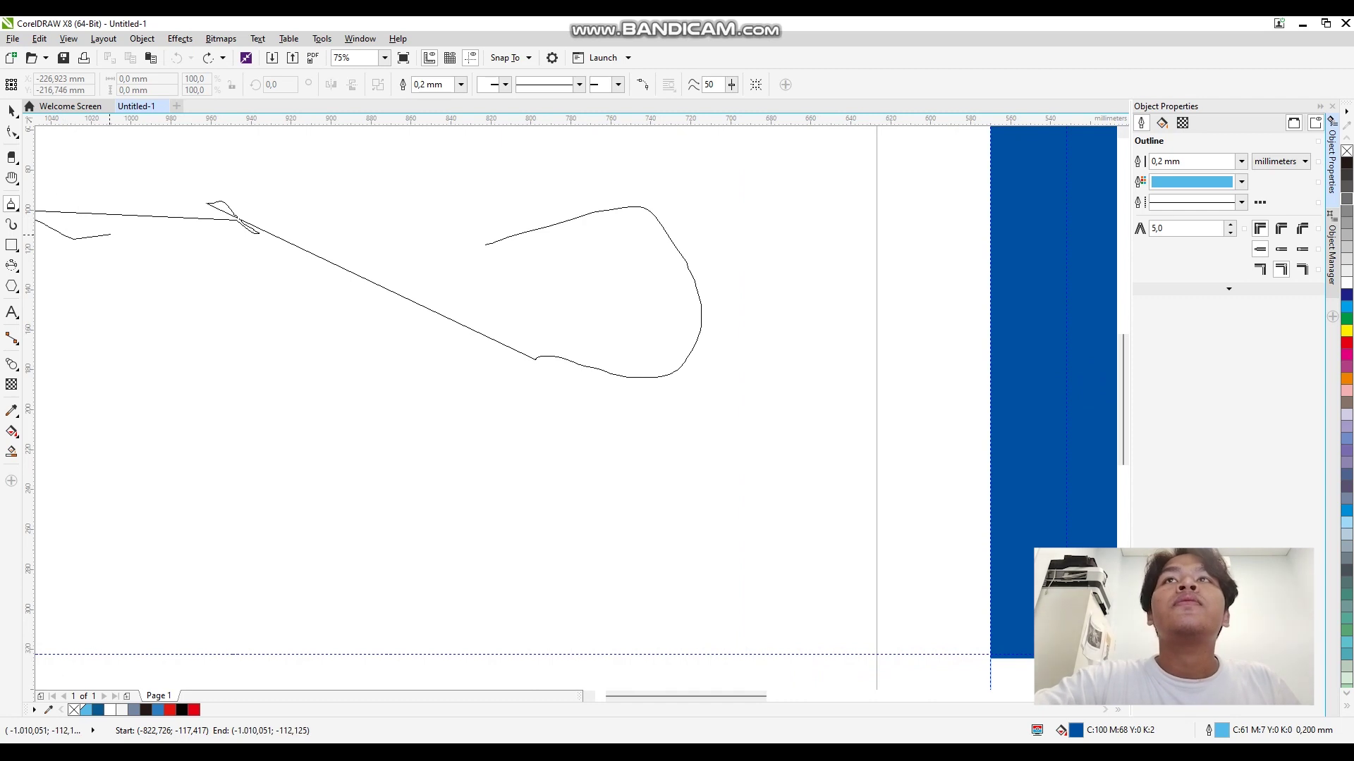
pyautogui.click(87, 277)
pyautogui.click(486, 245)
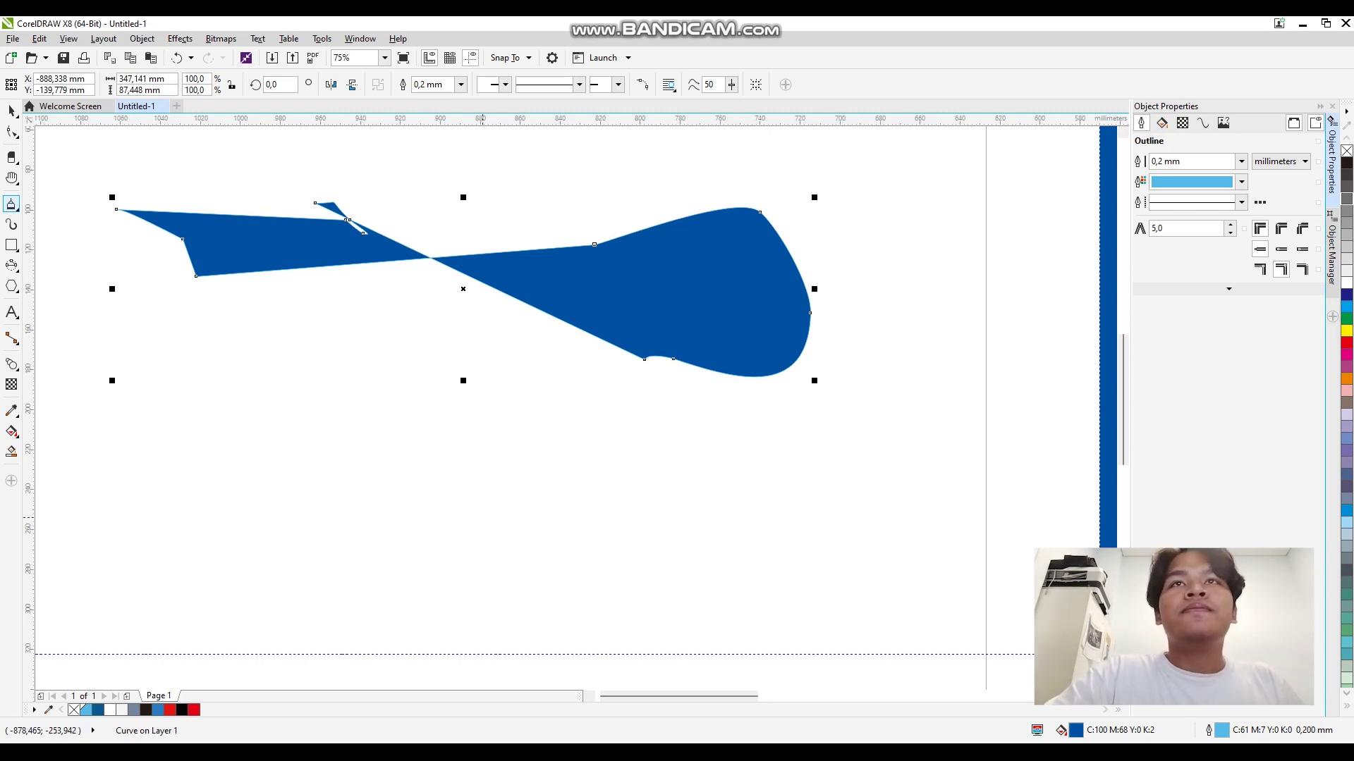
# Draw a second closed Polyline shape about 124 by 82 mm below the first, a rounded freehand body with a straight-sided point
pyautogui.moveTo(476, 518); pyautogui.dragTo(445, 499)
pyautogui.moveTo(557, 381); pyautogui.dragTo(570, 438)
pyautogui.click(668, 536)
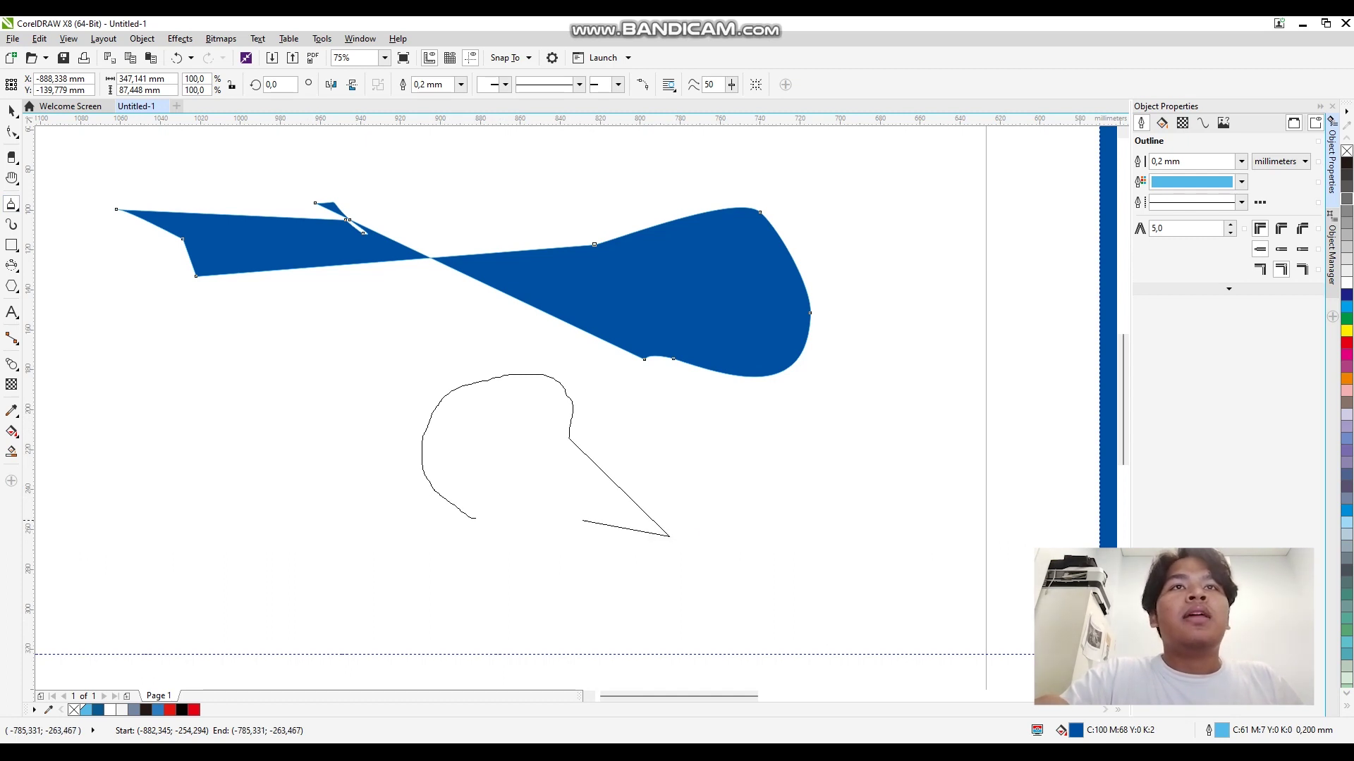
pyautogui.moveTo(529, 497); pyautogui.dragTo(477, 518)
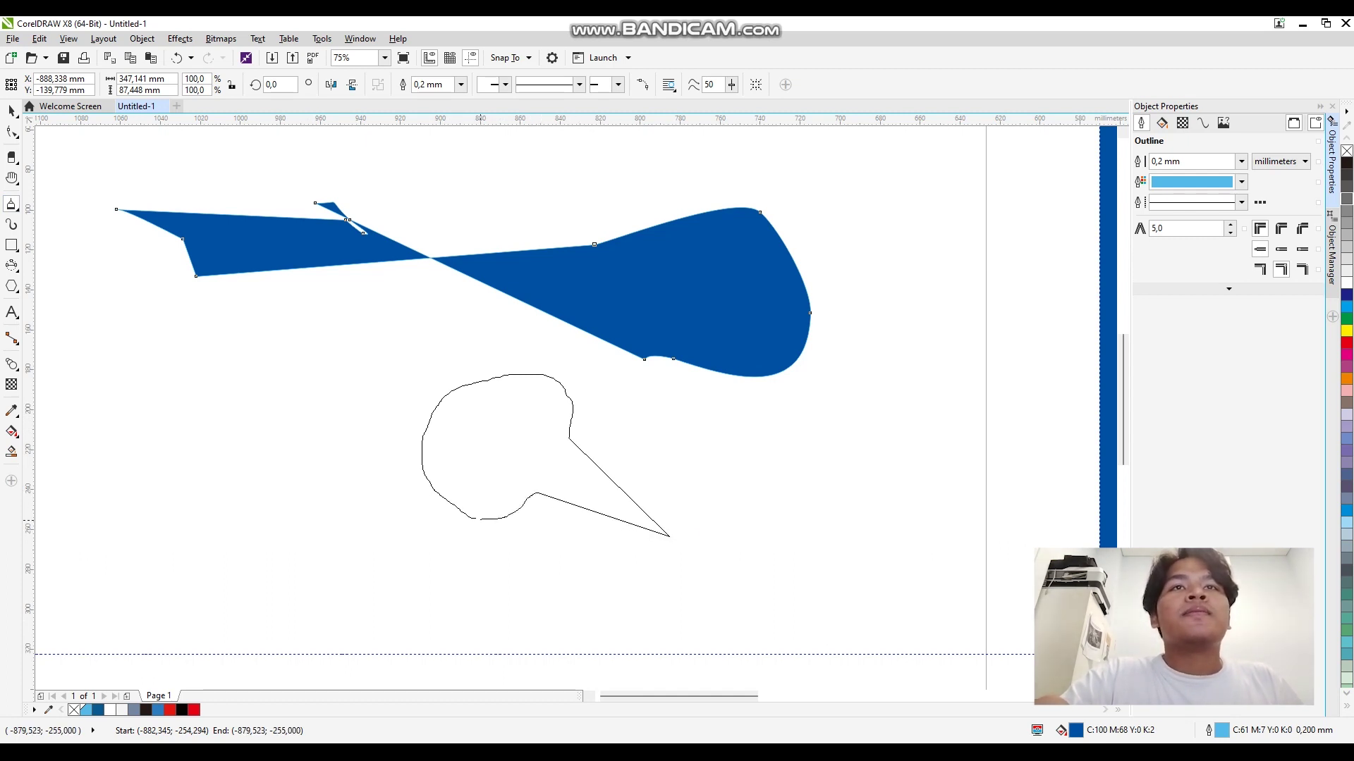
pyautogui.click(11, 110)
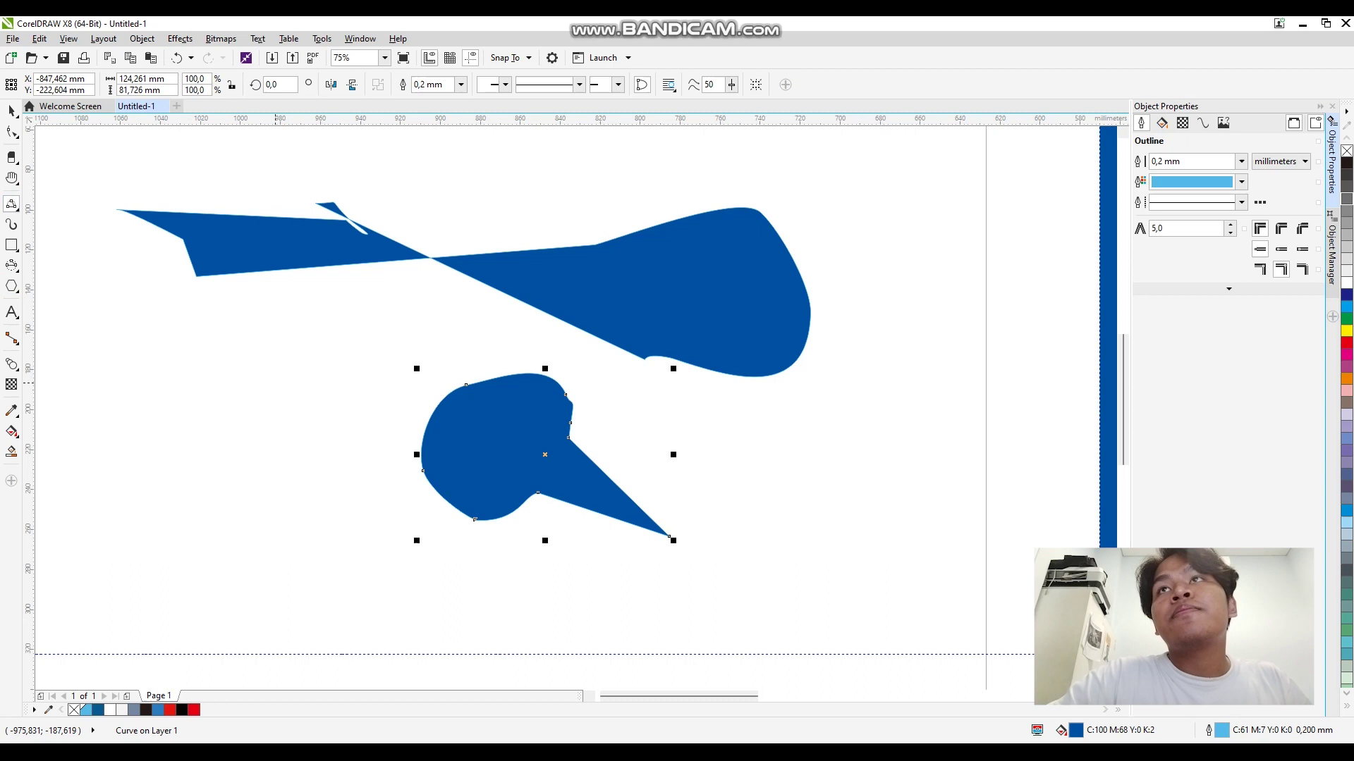
# Draw a small circle and a separate open arc with endpoints about 74 mm apart using the 3-Point Curve tool
pyautogui.moveTo(165, 342); pyautogui.dragTo(167, 405)
pyautogui.press('Escape')
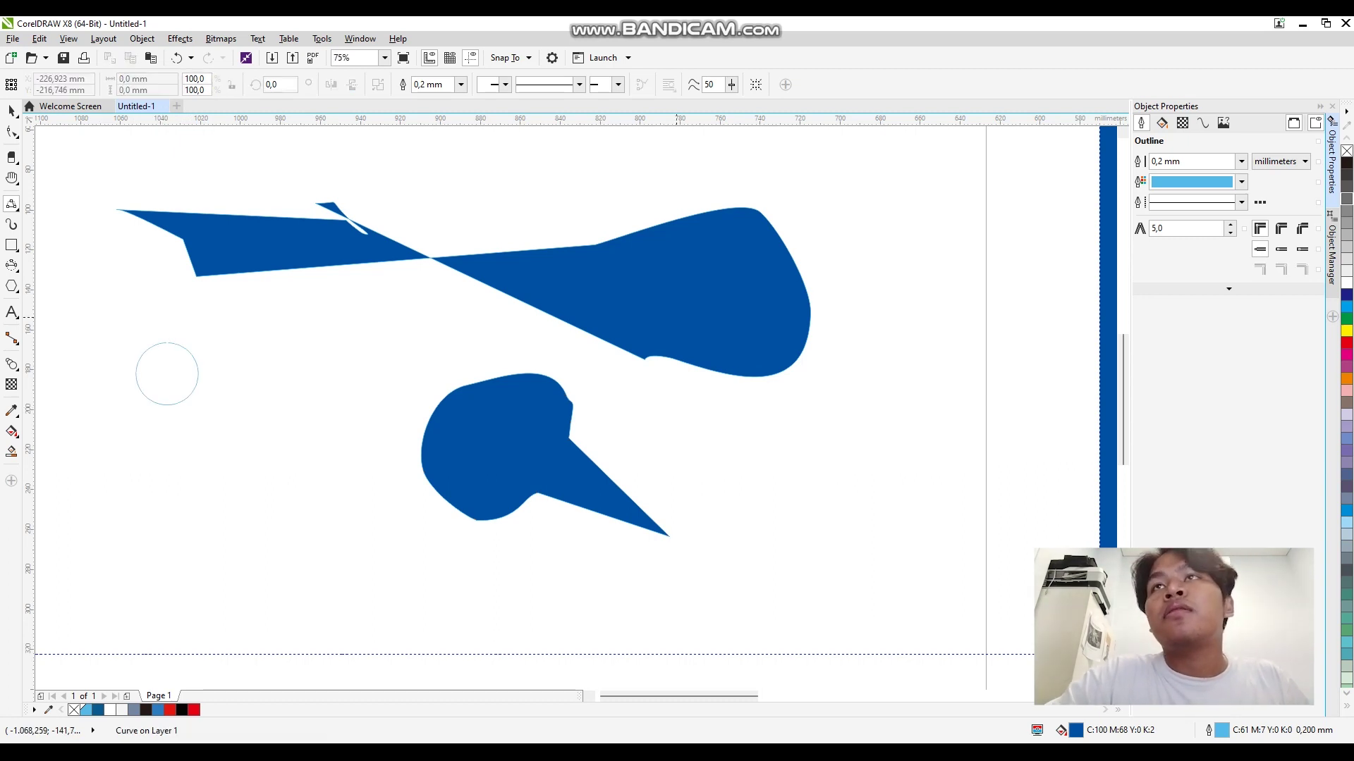
pyautogui.moveTo(858, 237); pyautogui.dragTo(859, 384)
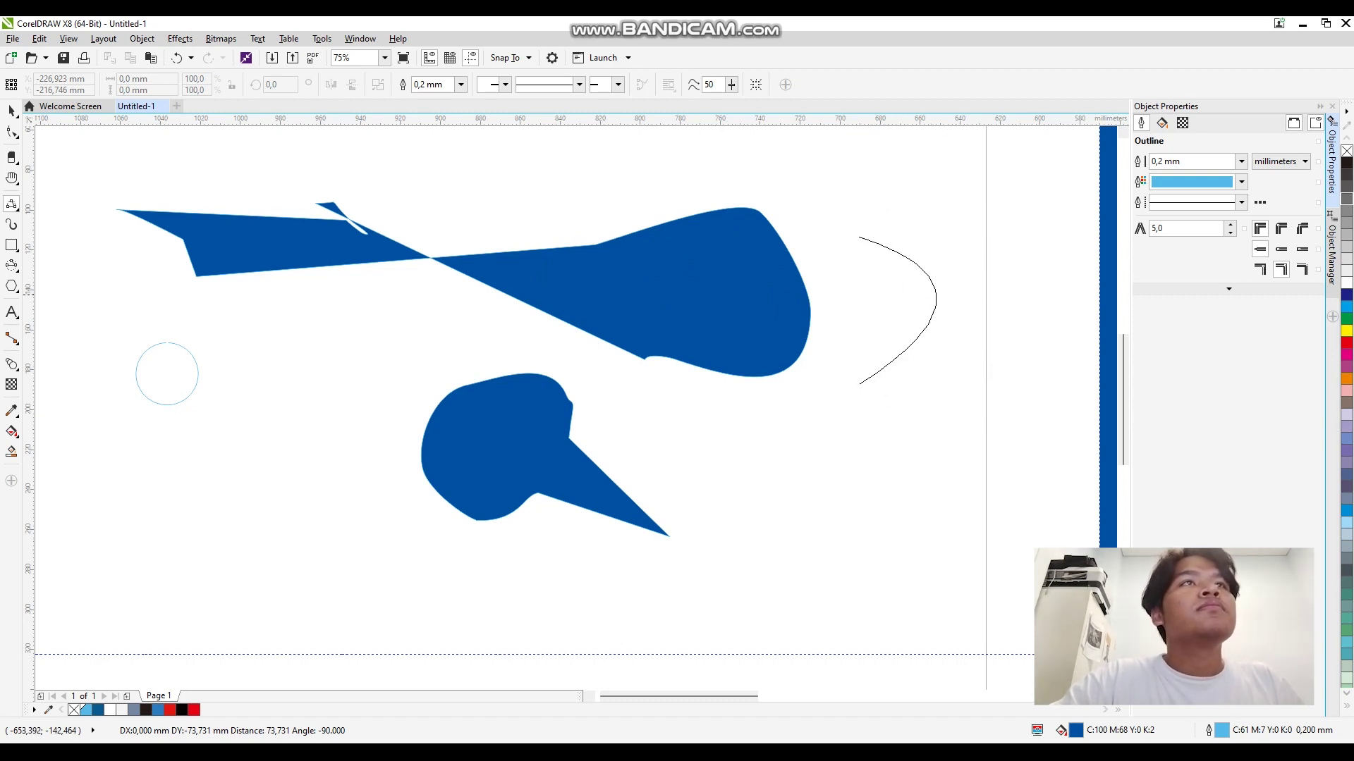
pyautogui.click(958, 310)
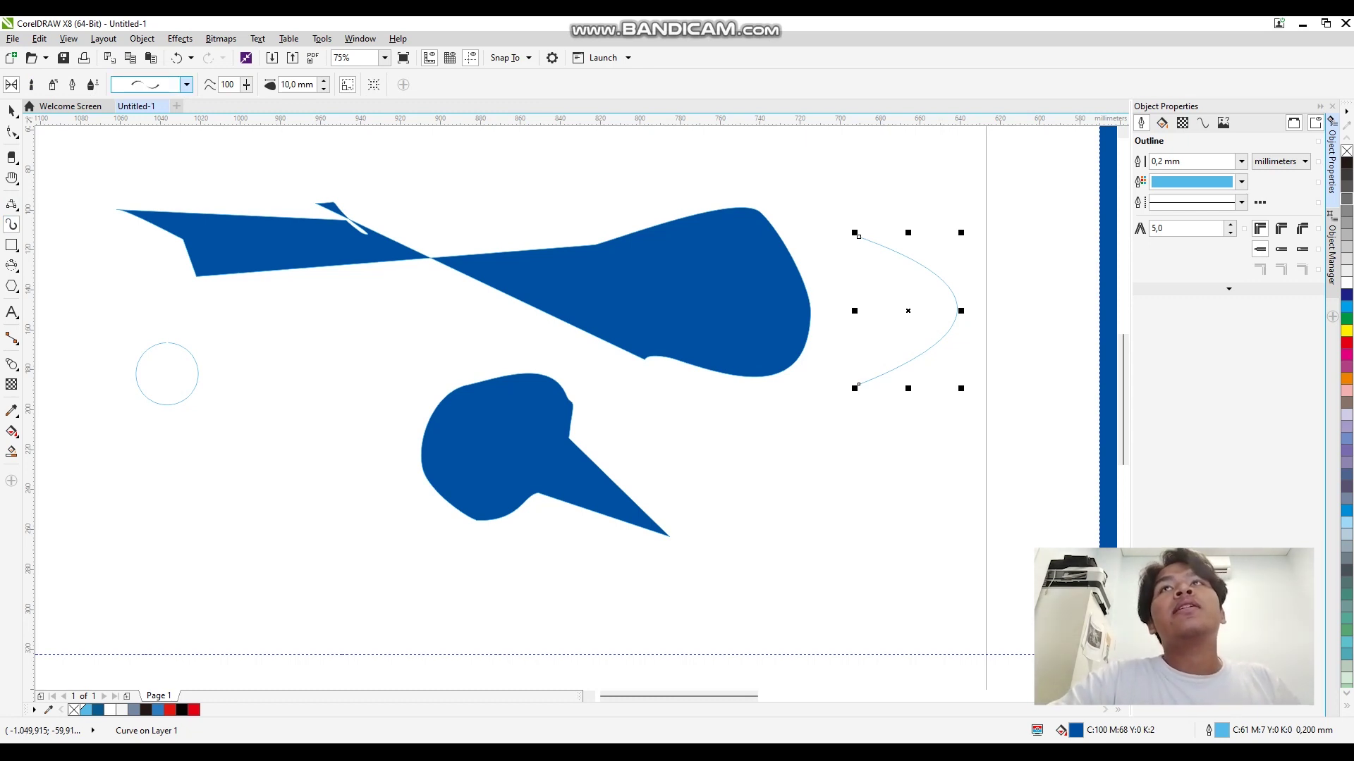
# Apply a tapered Artistic Media preset to the arc and draw a 10 mm wide freehand stroke across the long Polyline shape
pyautogui.scroll(-1, 151, 83)
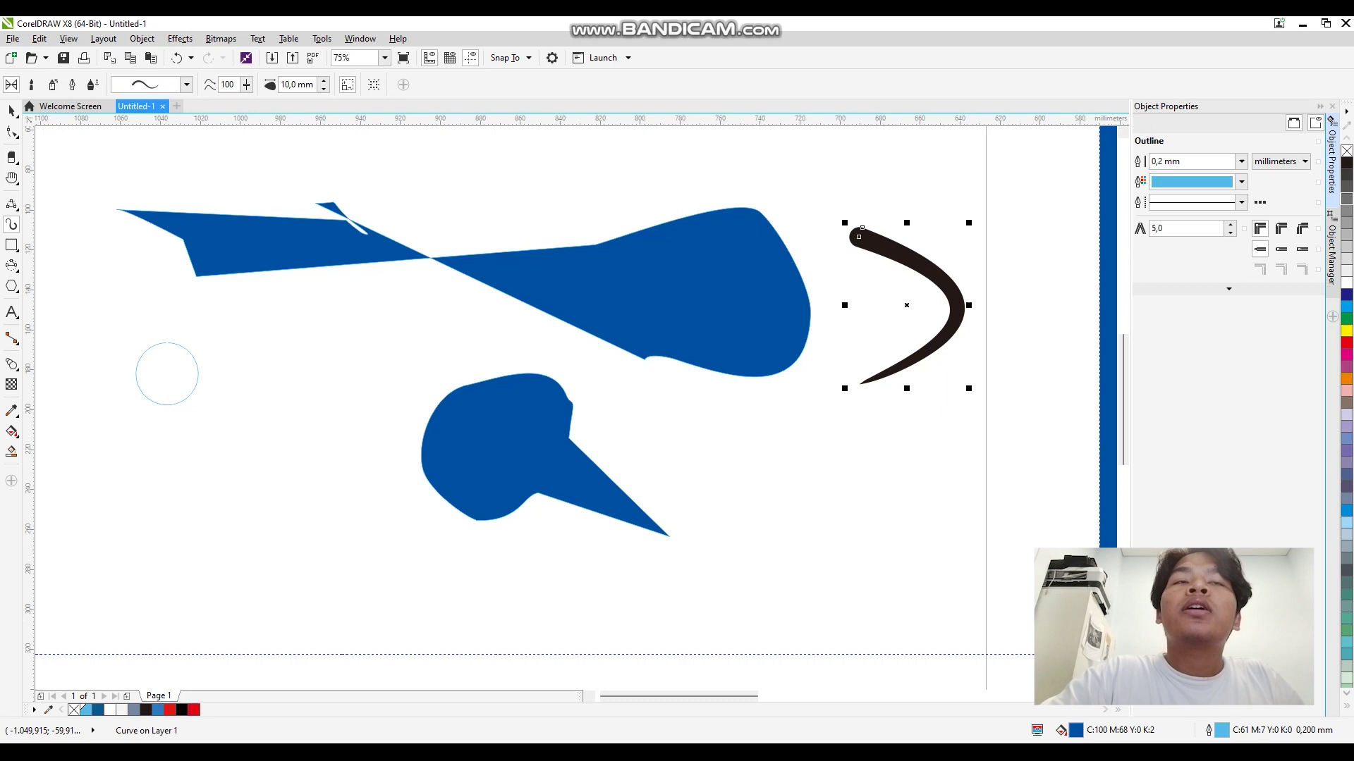
pyautogui.moveTo(481, 198)
pyautogui.mouseDown()
pyautogui.moveTo(430, 268)
pyautogui.moveTo(420, 351)
pyautogui.mouseUp()
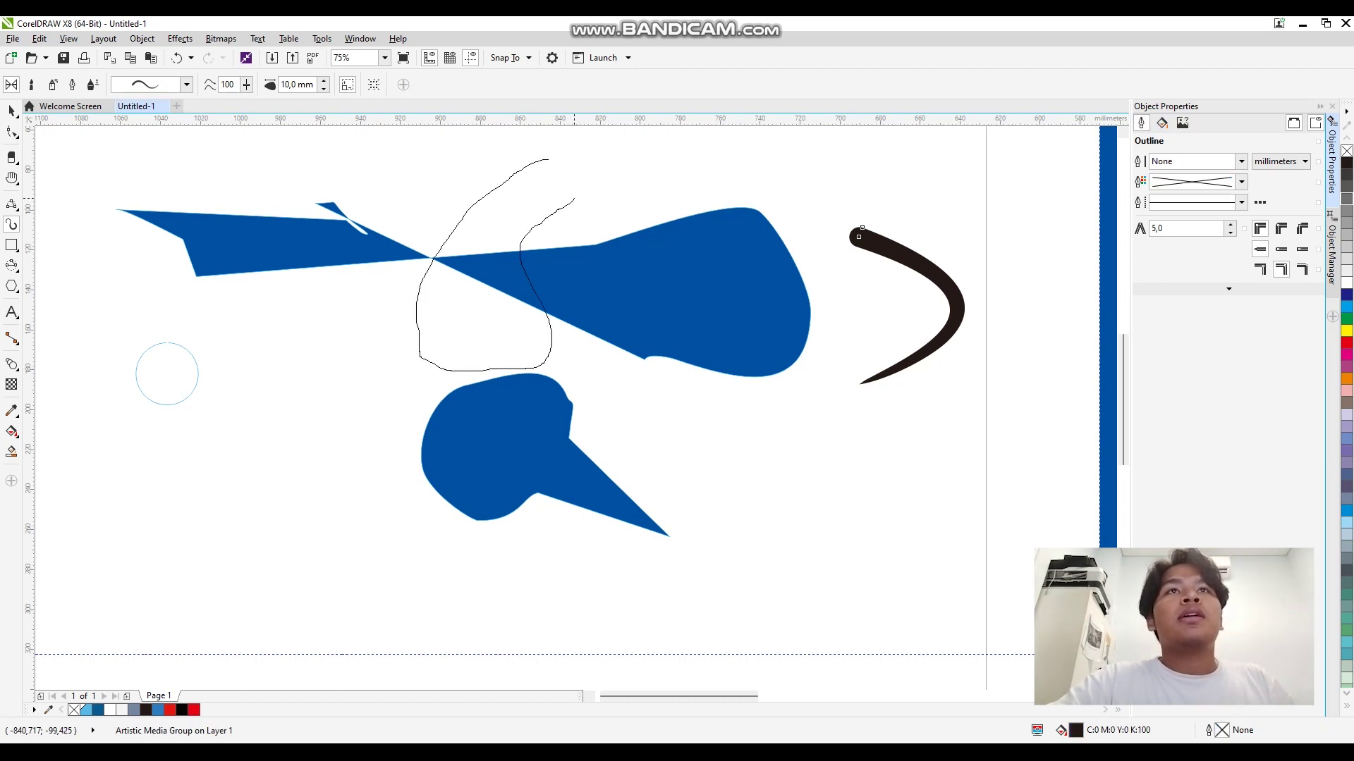
pyautogui.moveTo(570, 205); pyautogui.dragTo(580, 196)
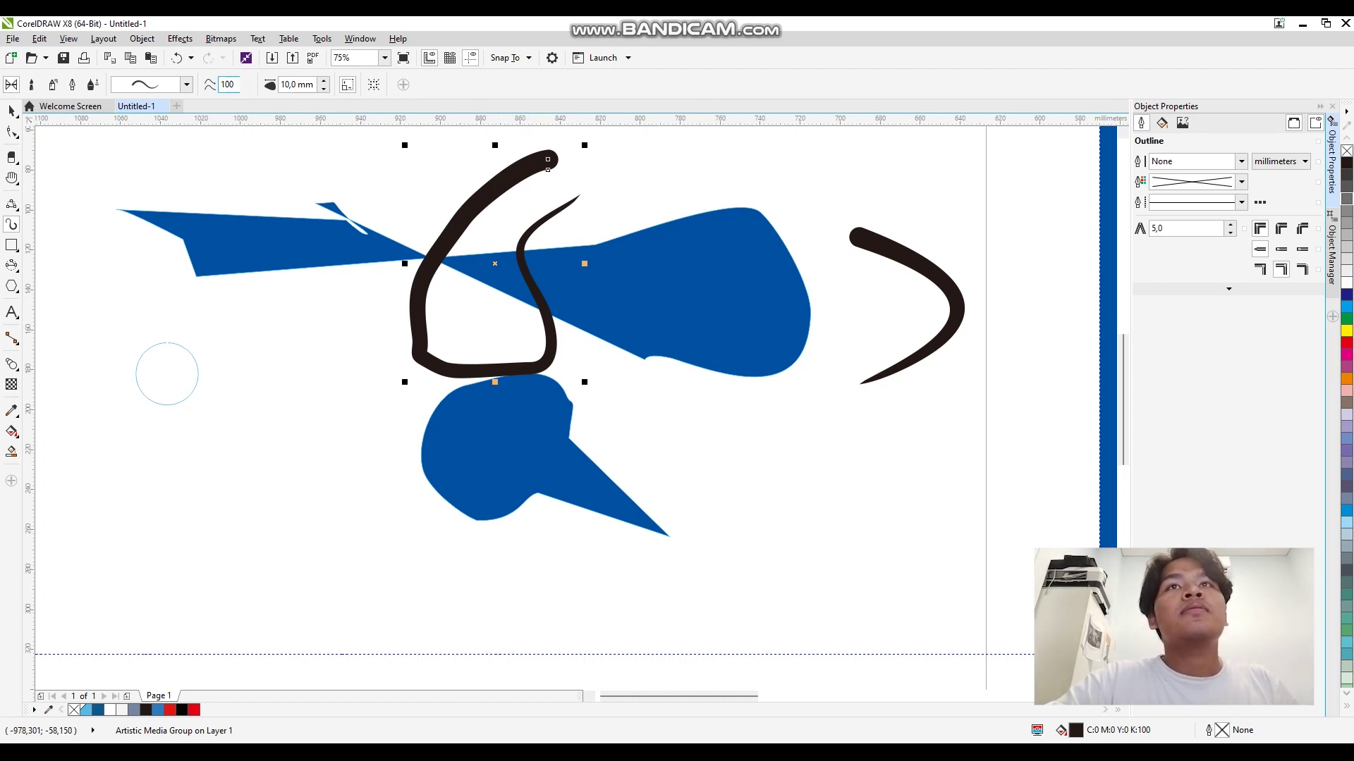
# Set the freehand smoothing to 0 and reduce the selected Artistic Media stroke's width to 4.5 mm
pyautogui.write('30')
pyautogui.press('Return')
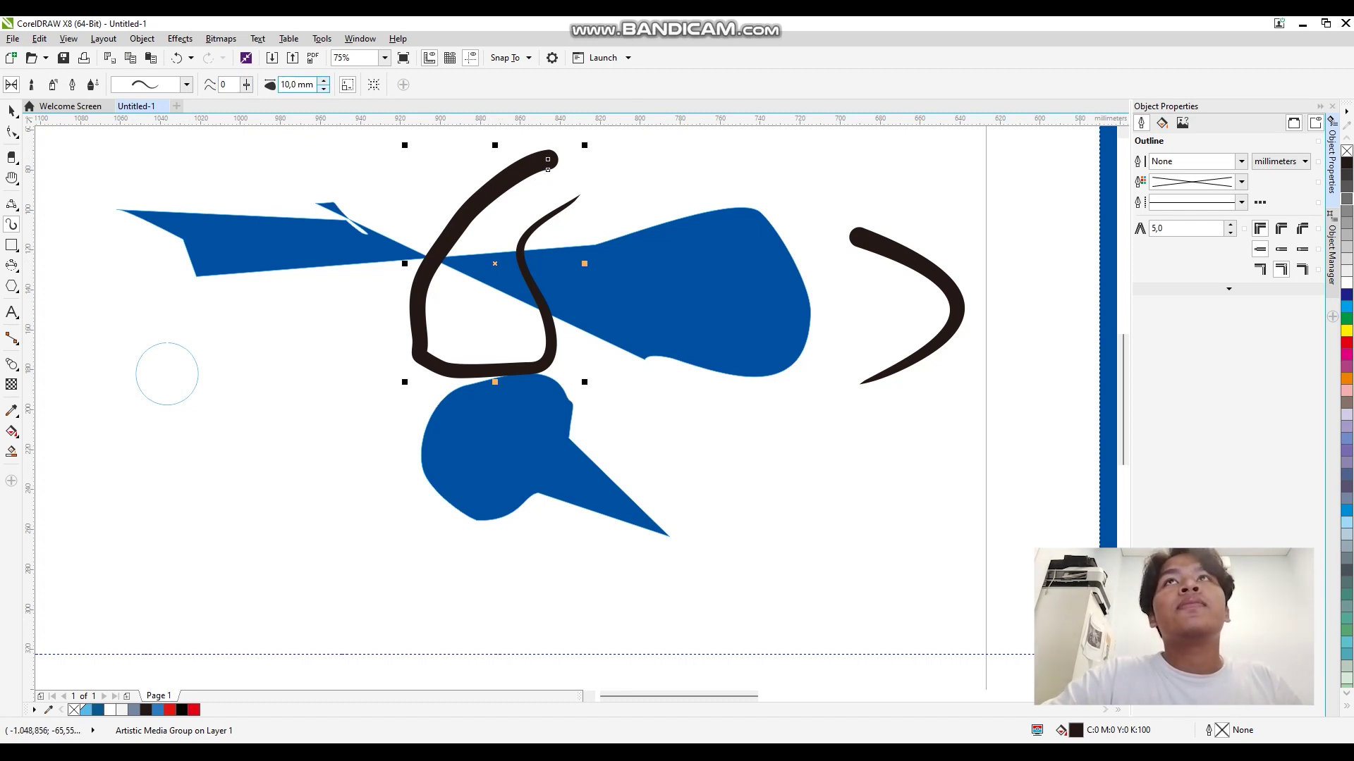
pyautogui.click(324, 89)
pyautogui.click(323, 88)
pyautogui.click(324, 88)
pyautogui.click(323, 89)
pyautogui.click(323, 88)
pyautogui.click(323, 89)
pyautogui.click(324, 89)
pyautogui.click(323, 89)
pyautogui.click(323, 88)
pyautogui.click(324, 89)
pyautogui.click(324, 89)
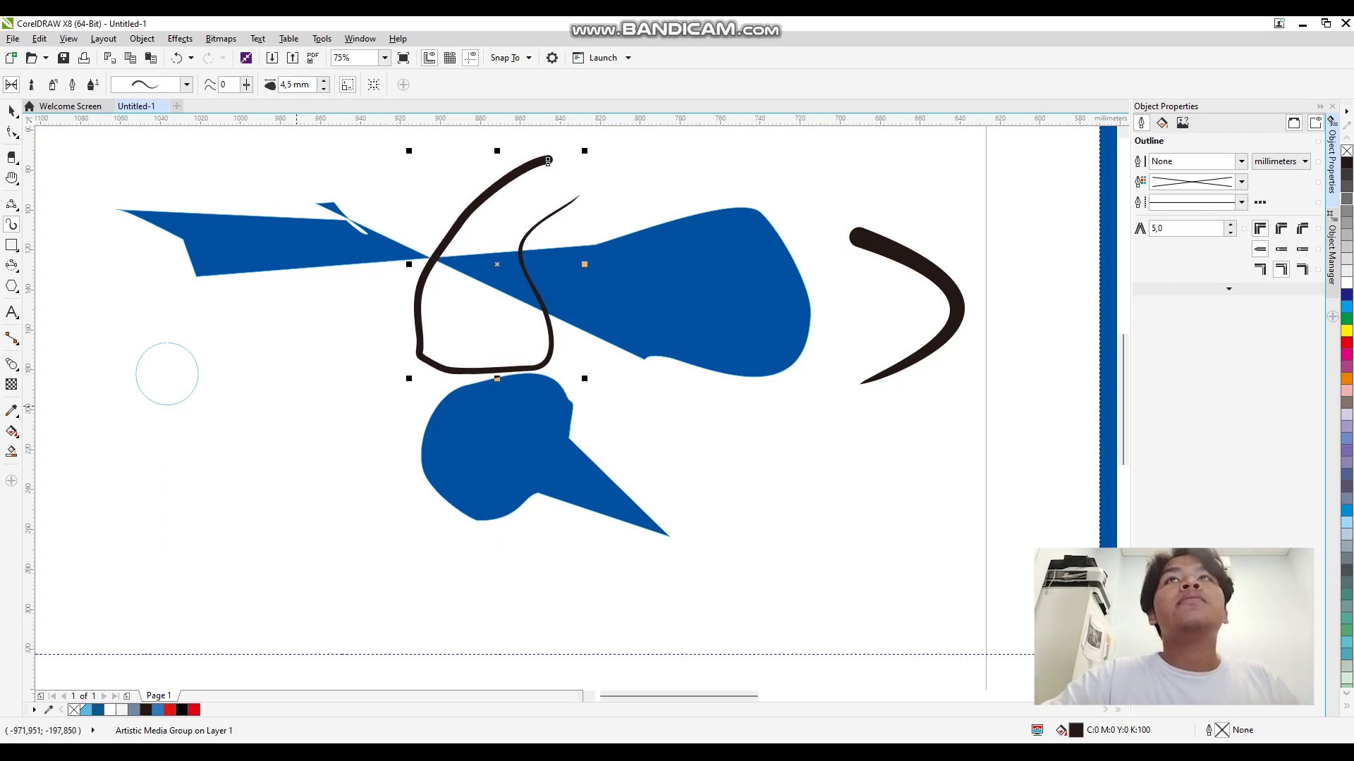
# Draw an open rounded Artistic Media stroke below the small circle at the 4.5 mm width
pyautogui.click(268, 415)
pyautogui.moveTo(268, 415)
pyautogui.mouseDown()
pyautogui.moveTo(206, 468)
pyautogui.moveTo(326, 479)
pyautogui.moveTo(329, 452)
pyautogui.mouseUp()
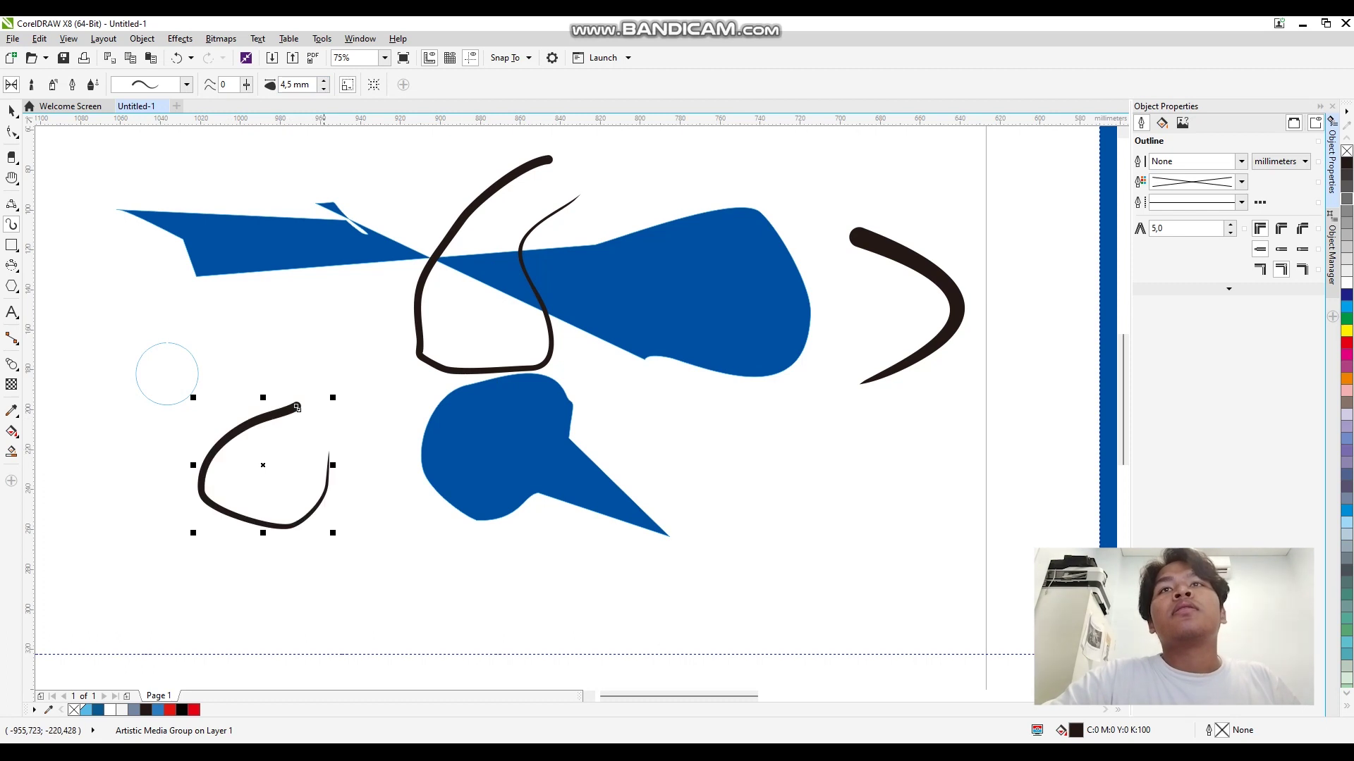
# Undo the Artistic Media strokes, 3-point curves and Polyline shapes until the drawing area is empty
pyautogui.hotkey('ctrl', 'z')
pyautogui.hotkey('ctrl', 'z')
pyautogui.hotkey('ctrl', 'z')
pyautogui.hotkey('ctrl', 'z')
pyautogui.hotkey('ctrl', 'z')
pyautogui.hotkey('ctrl', 'z')
pyautogui.hotkey('ctrl', 'z')
pyautogui.hotkey('ctrl', 'z')
pyautogui.hotkey('ctrl', 'z')
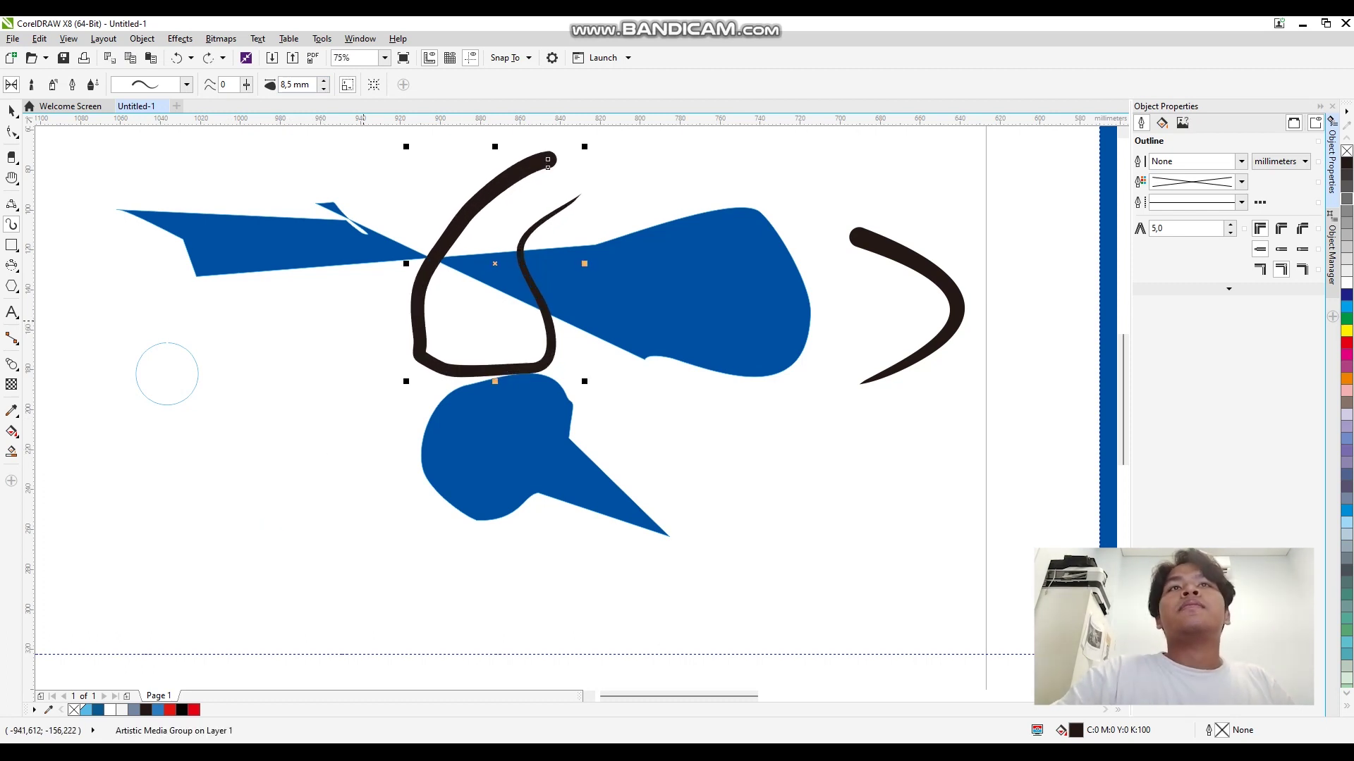
pyautogui.hotkey('ctrl', 'z')
pyautogui.hotkey('ctrl', 'z')
pyautogui.hotkey('ctrl', 'z')
pyautogui.hotkey('ctrl', 'z')
pyautogui.hotkey('ctrl', 'z')
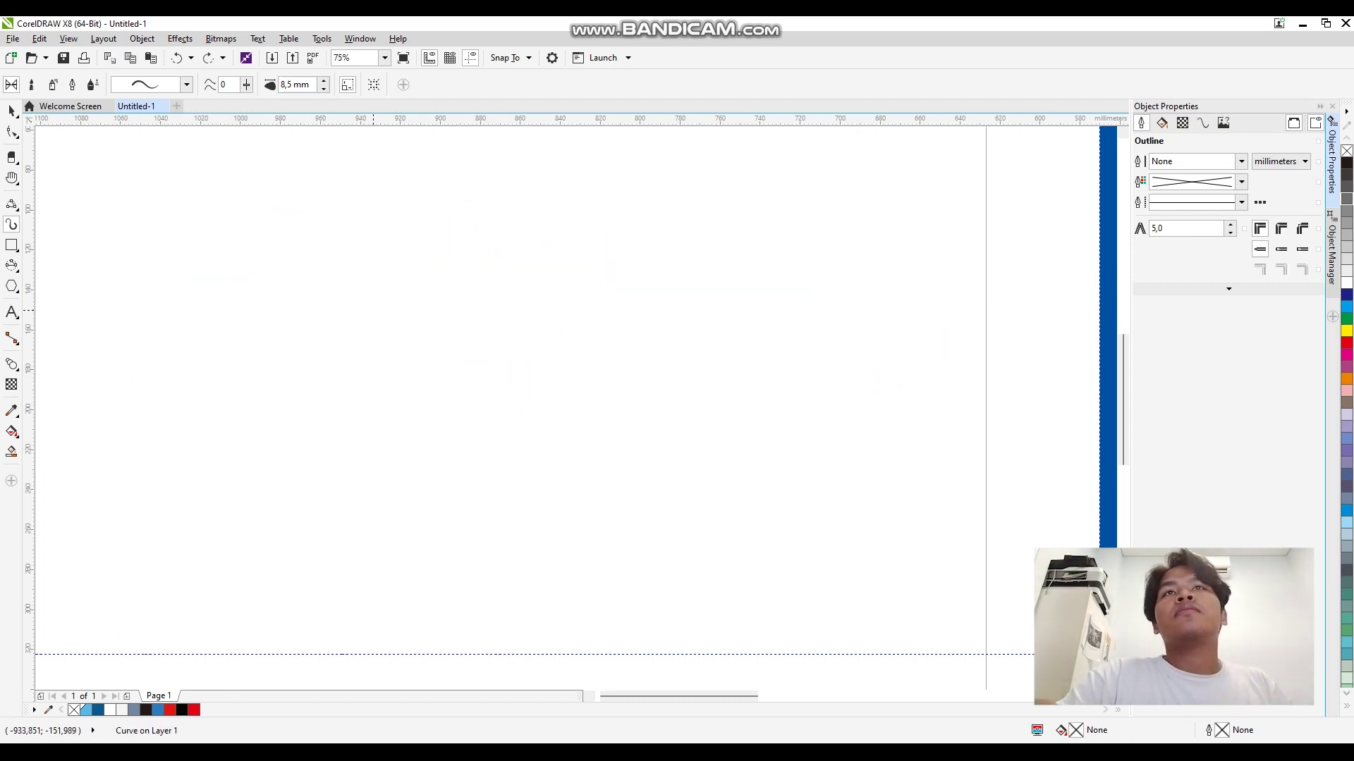
pyautogui.hotkey('ctrl', 'z')
# Draw a square about 69 mm wide with the Rectangle tool and undo it
pyautogui.press('F6')
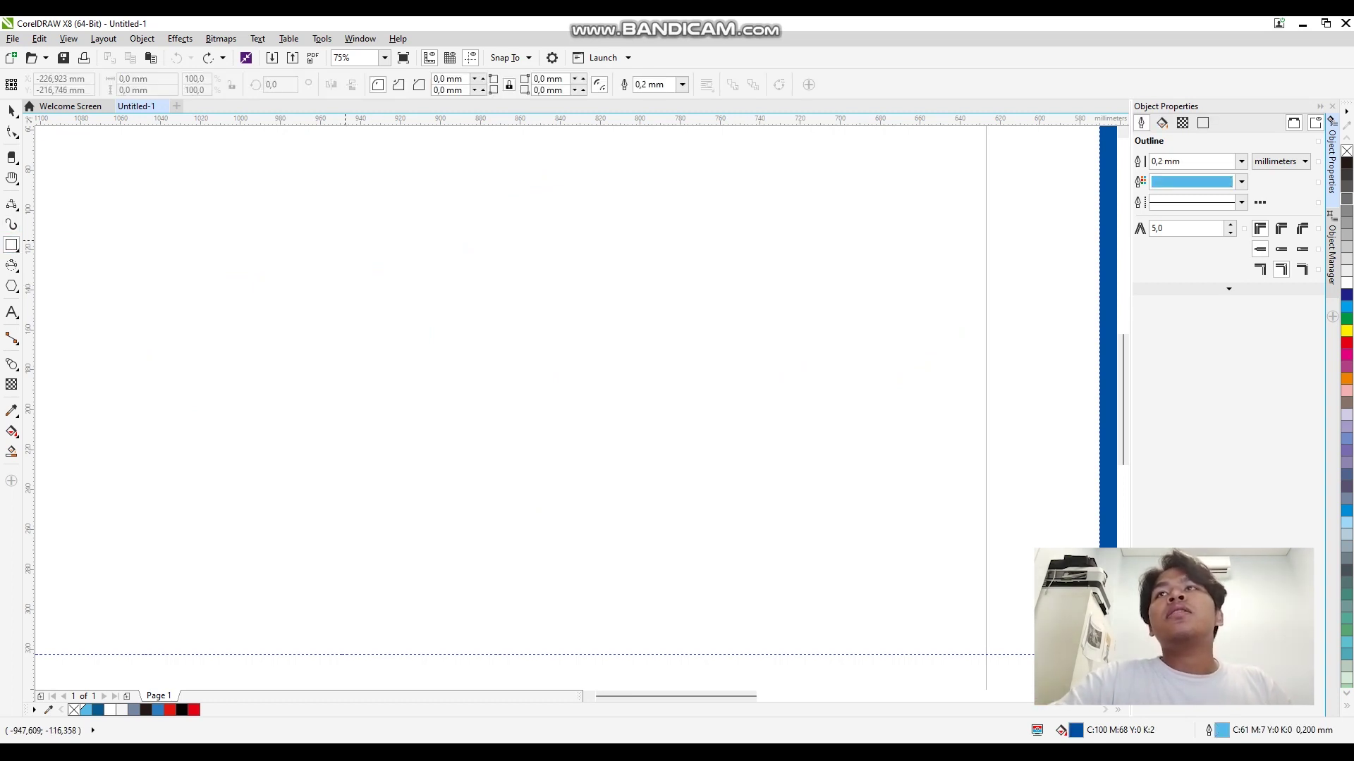
pyautogui.moveTo(338, 219)
pyautogui.mouseDown()
pyautogui.moveTo(390, 278)
pyautogui.moveTo(623, 399)
pyautogui.moveTo(719, 327)
pyautogui.moveTo(624, 243)
pyautogui.moveTo(466, 303)
pyautogui.moveTo(340, 272)
pyautogui.moveTo(613, 356)
pyautogui.moveTo(463, 261)
pyautogui.moveTo(402, 281)
pyautogui.moveTo(454, 265)
pyautogui.moveTo(435, 305)
pyautogui.moveTo(477, 356)
pyautogui.mouseUp()
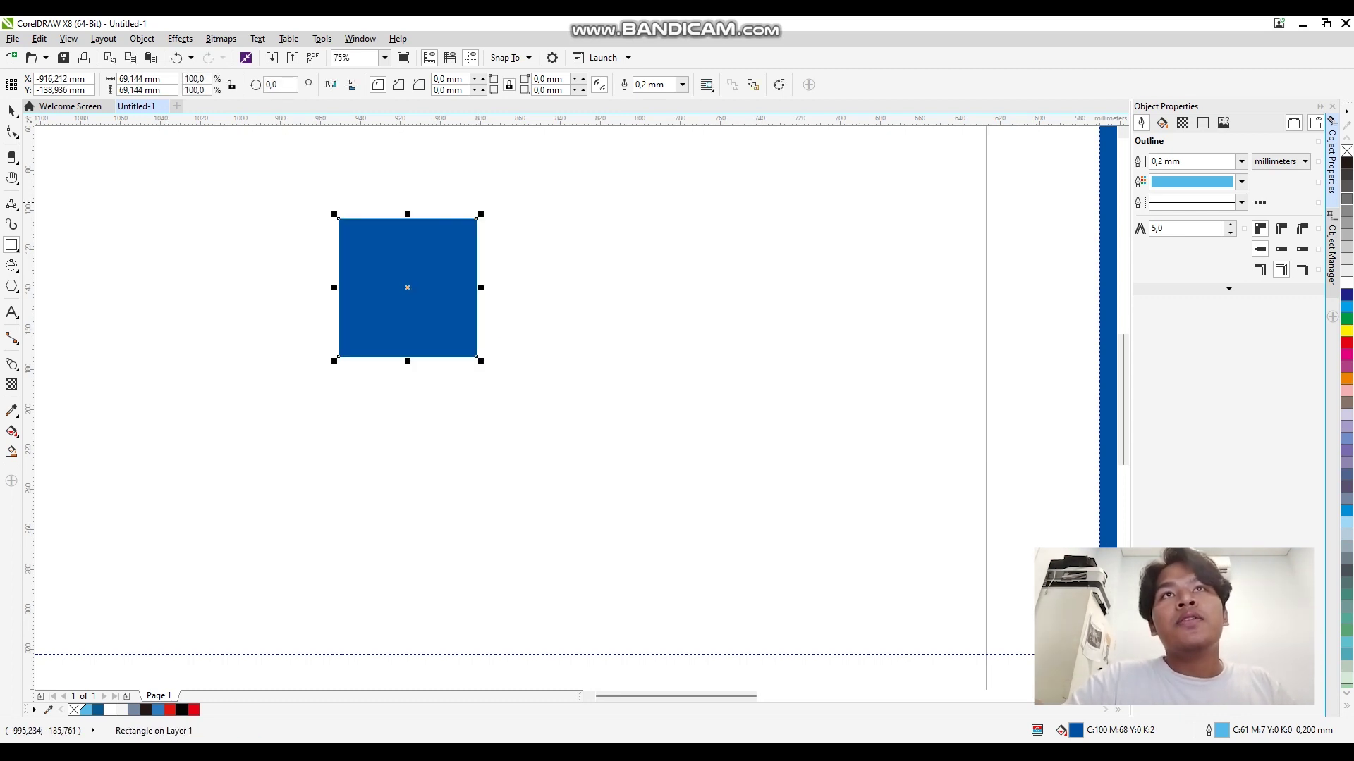
pyautogui.hotkey('ctrl', 'z')
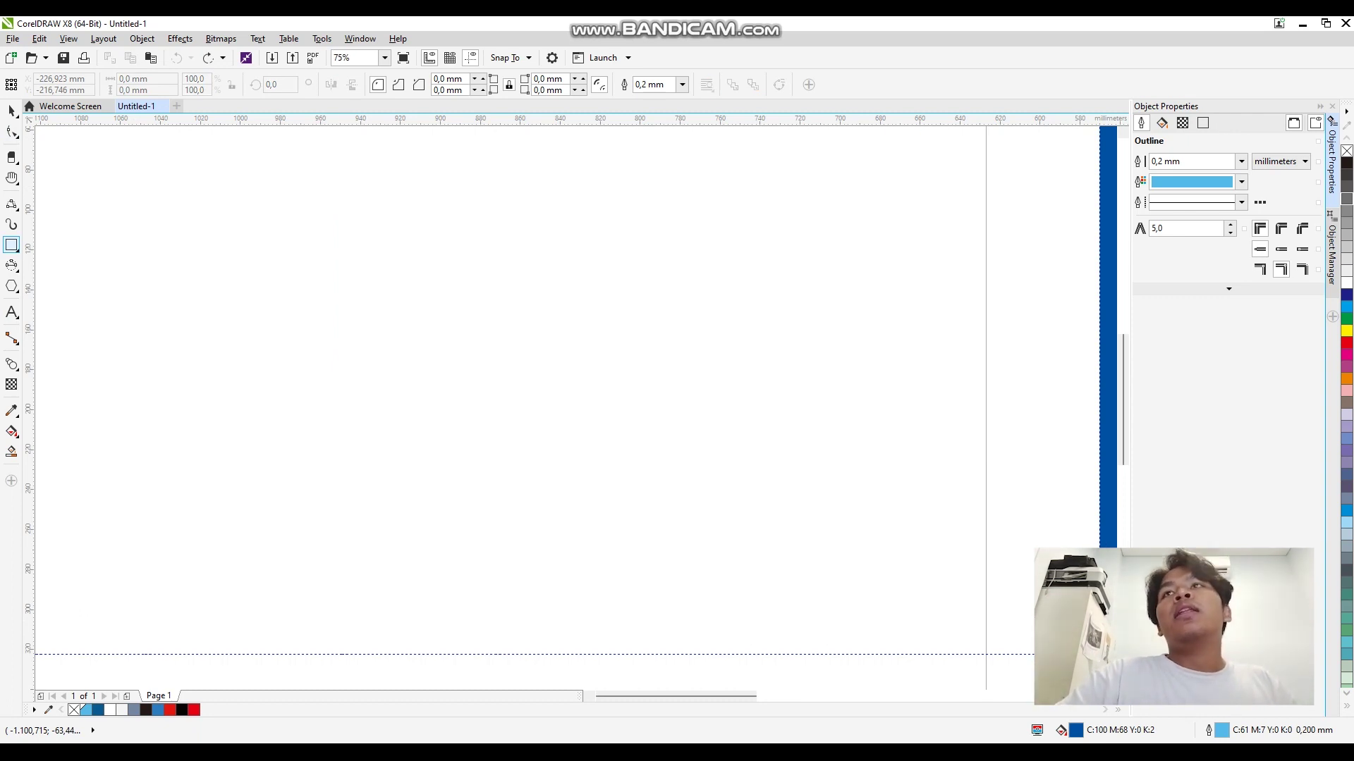
# Draw a long, thin rectangle about 206 mm wide and 10 mm high in the empty area and undo it
pyautogui.moveTo(354, 283); pyautogui.dragTo(720, 267)
pyautogui.click(568, 287)
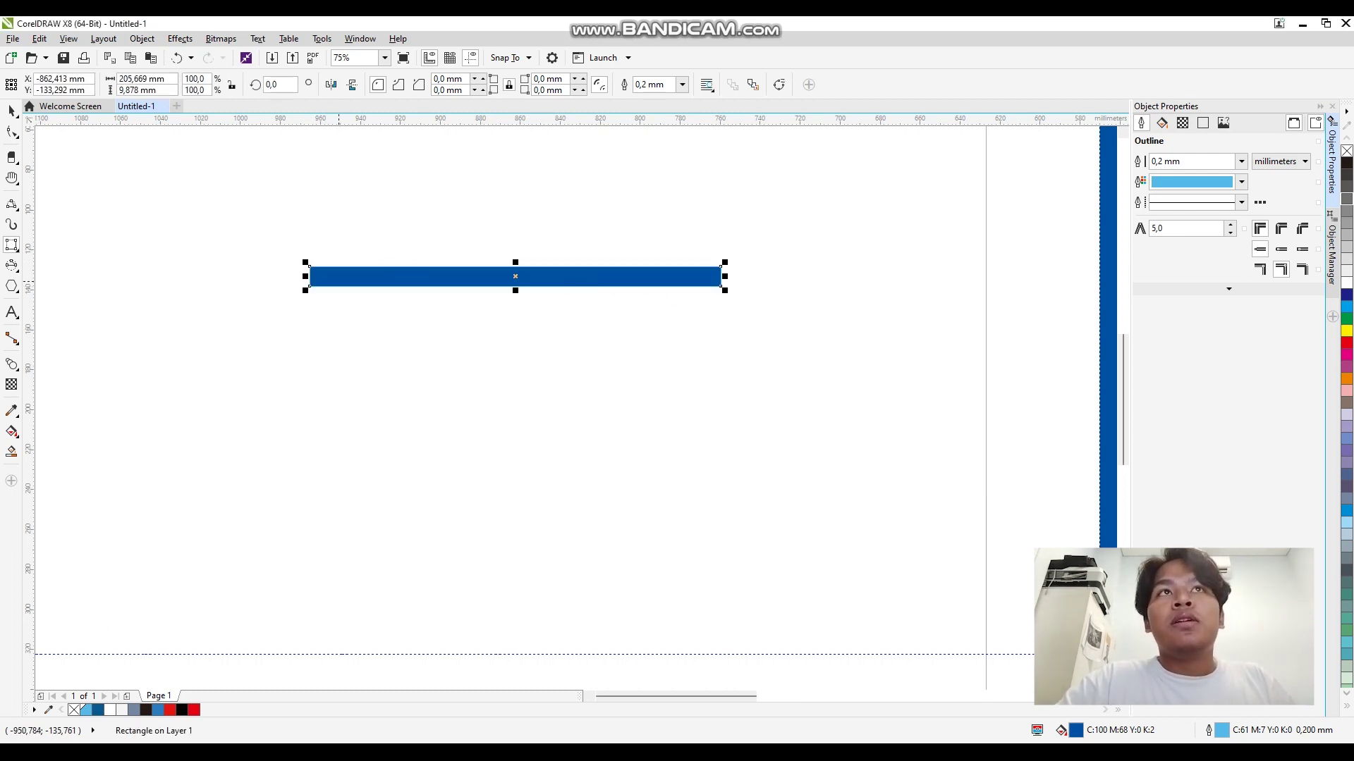
pyautogui.hotkey('ctrl', 'z')
# Draw a rectangle about 164 mm wide and 65 mm high in the empty area and undo it
pyautogui.moveTo(309, 258); pyautogui.dragTo(617, 258)
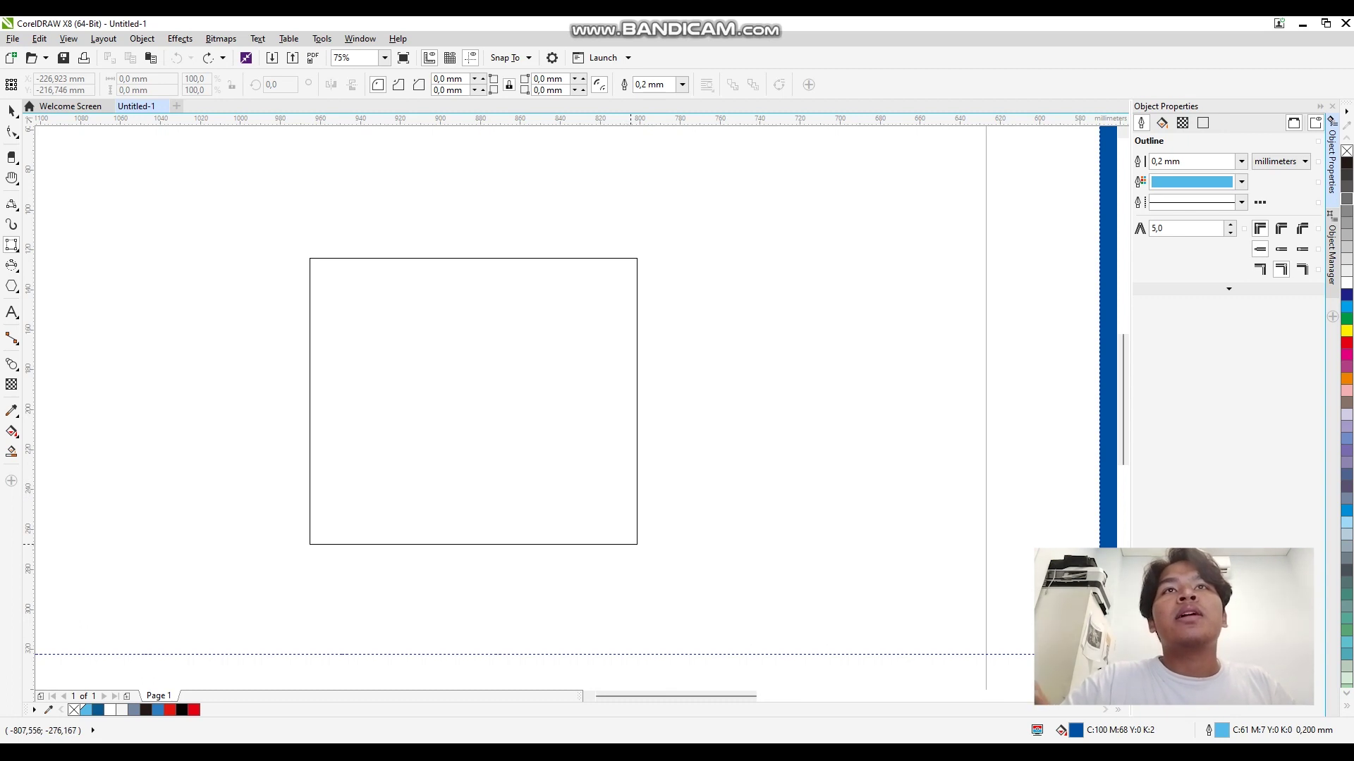
pyautogui.click(638, 387)
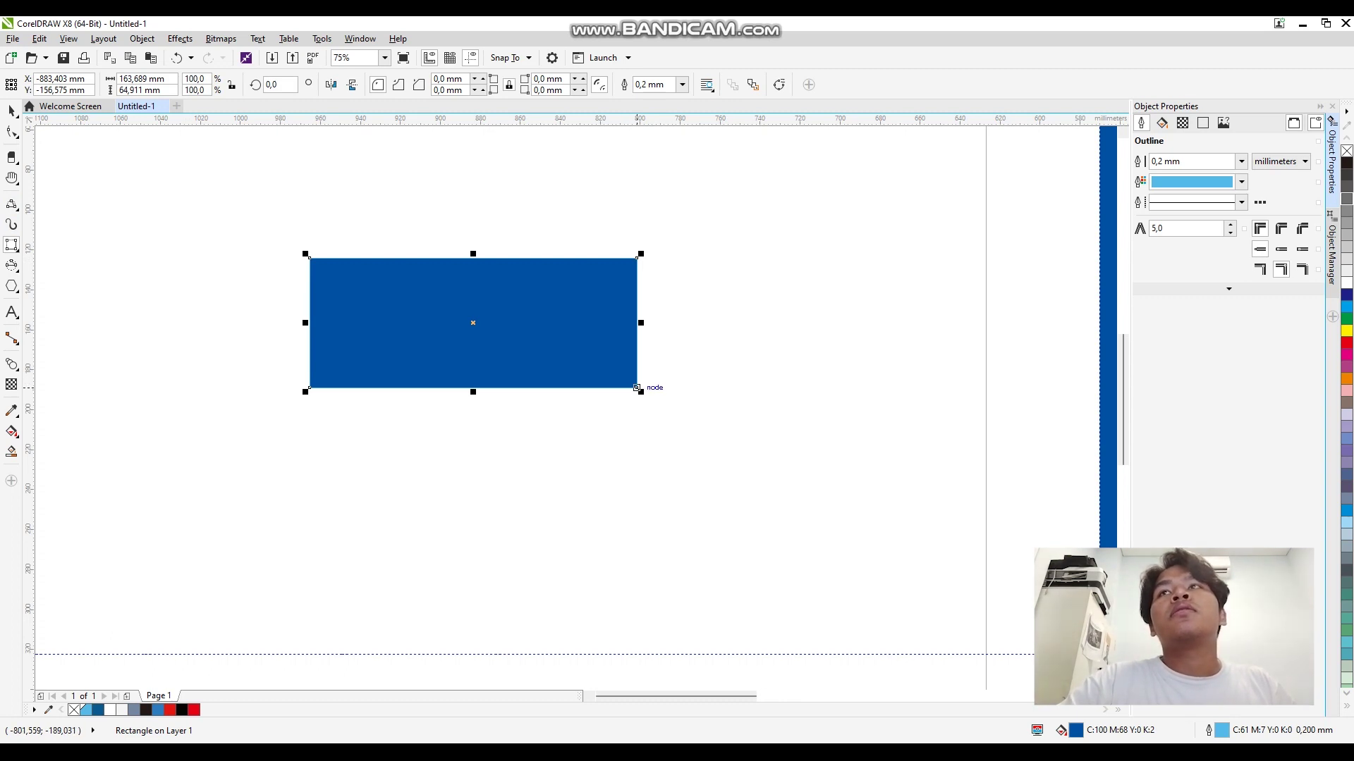
pyautogui.hotkey('ctrl', 'z')
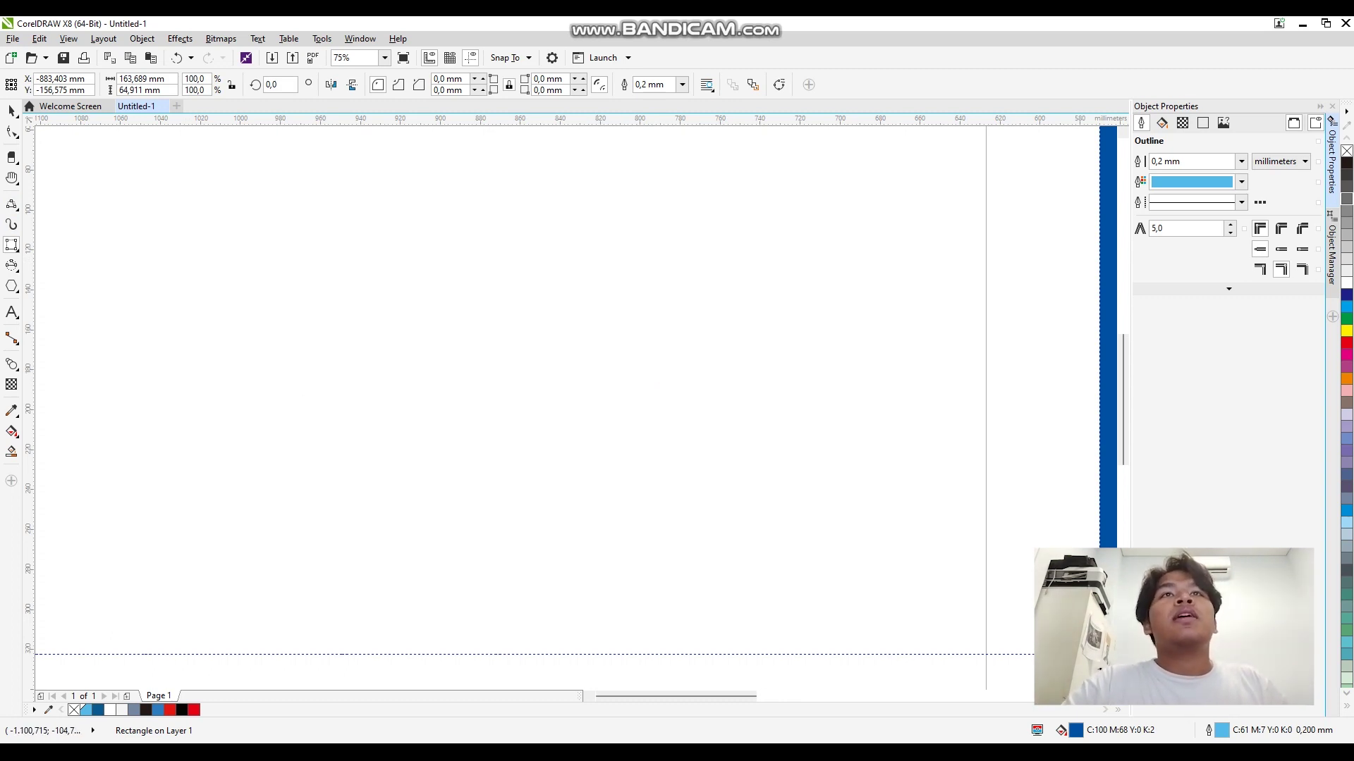
# Draw a perfect circle about 167 mm in diameter with the Ellipse tool and remove it
pyautogui.press('y')
pyautogui.press('F7')
pyautogui.moveTo(435, 257); pyautogui.dragTo(768, 590)
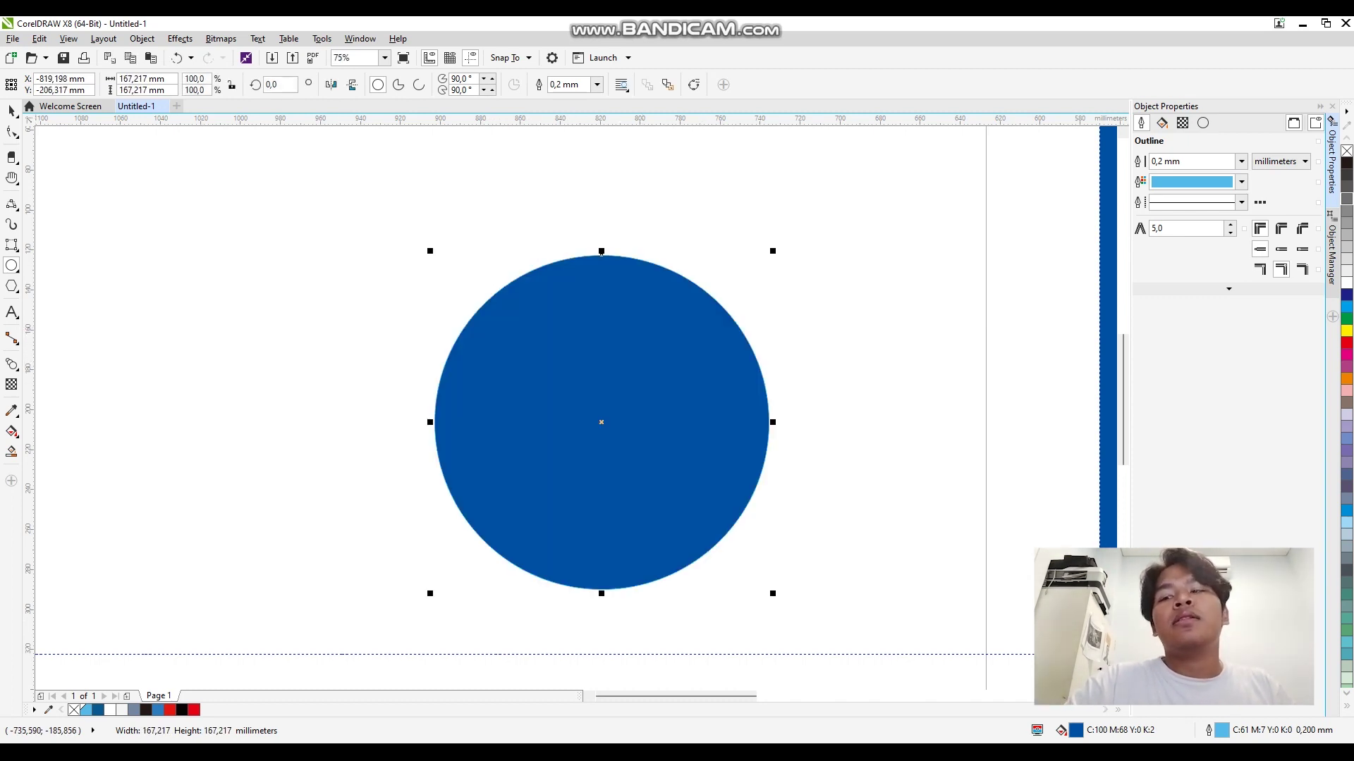
pyautogui.press('Delete')
# Draw a flat ellipse about 296 mm wide and 54 mm high and remove it
pyautogui.moveTo(210, 249); pyautogui.dragTo(802, 358)
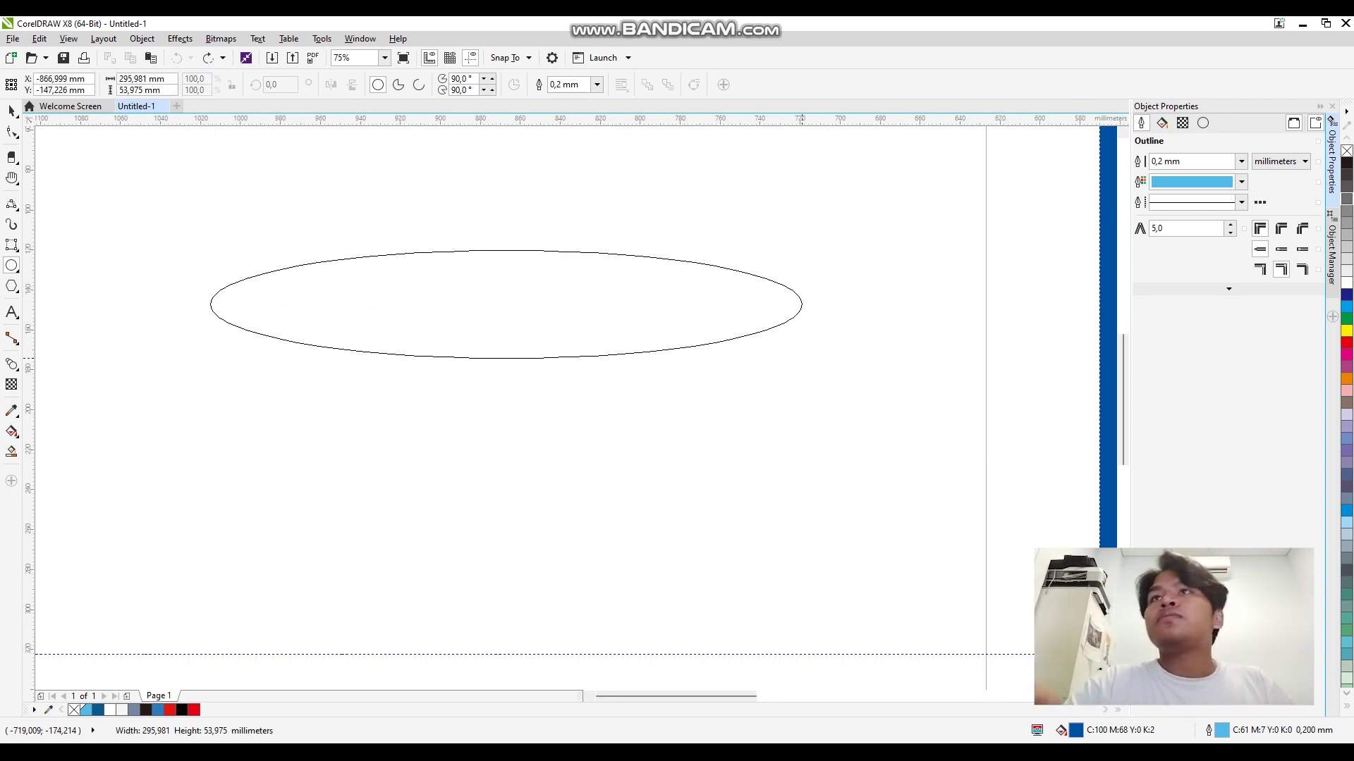
pyautogui.moveTo(802, 358); pyautogui.dragTo(802, 358)
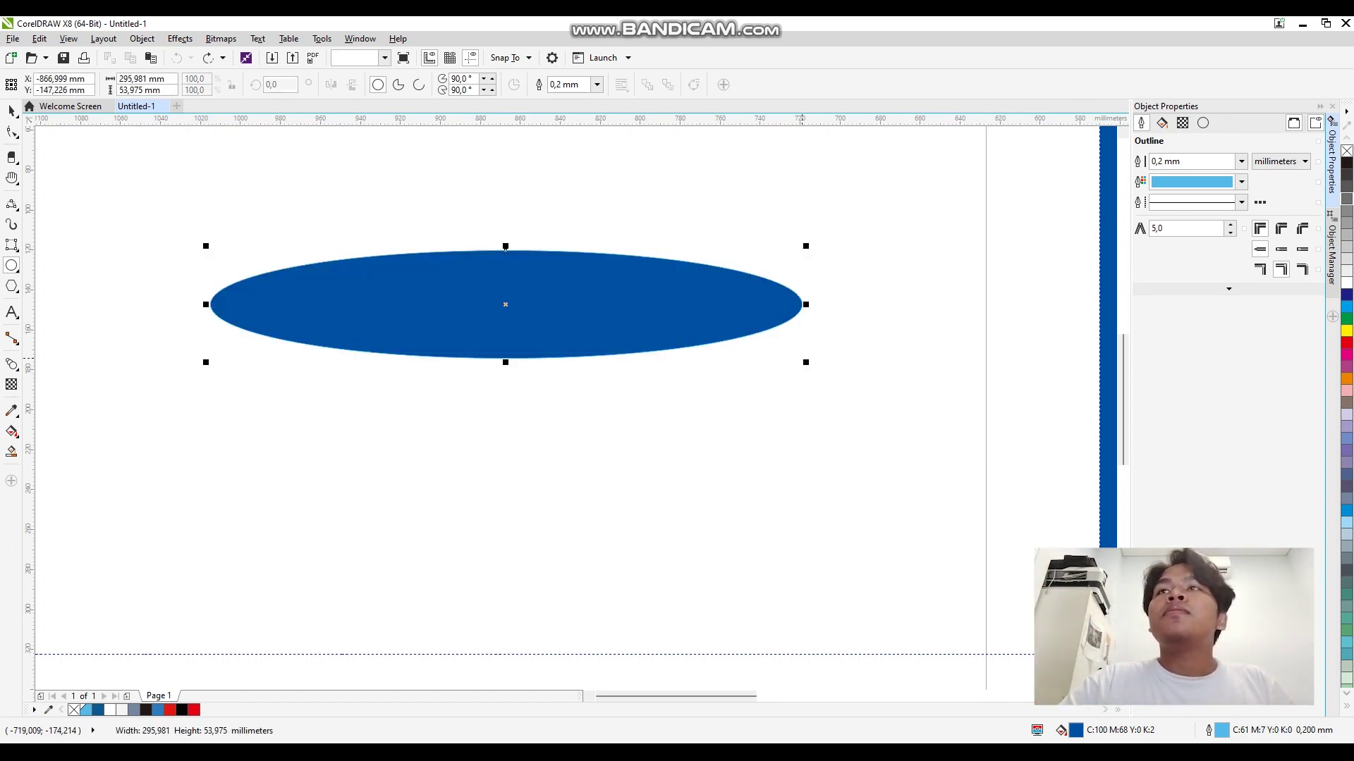
pyautogui.press('Delete')
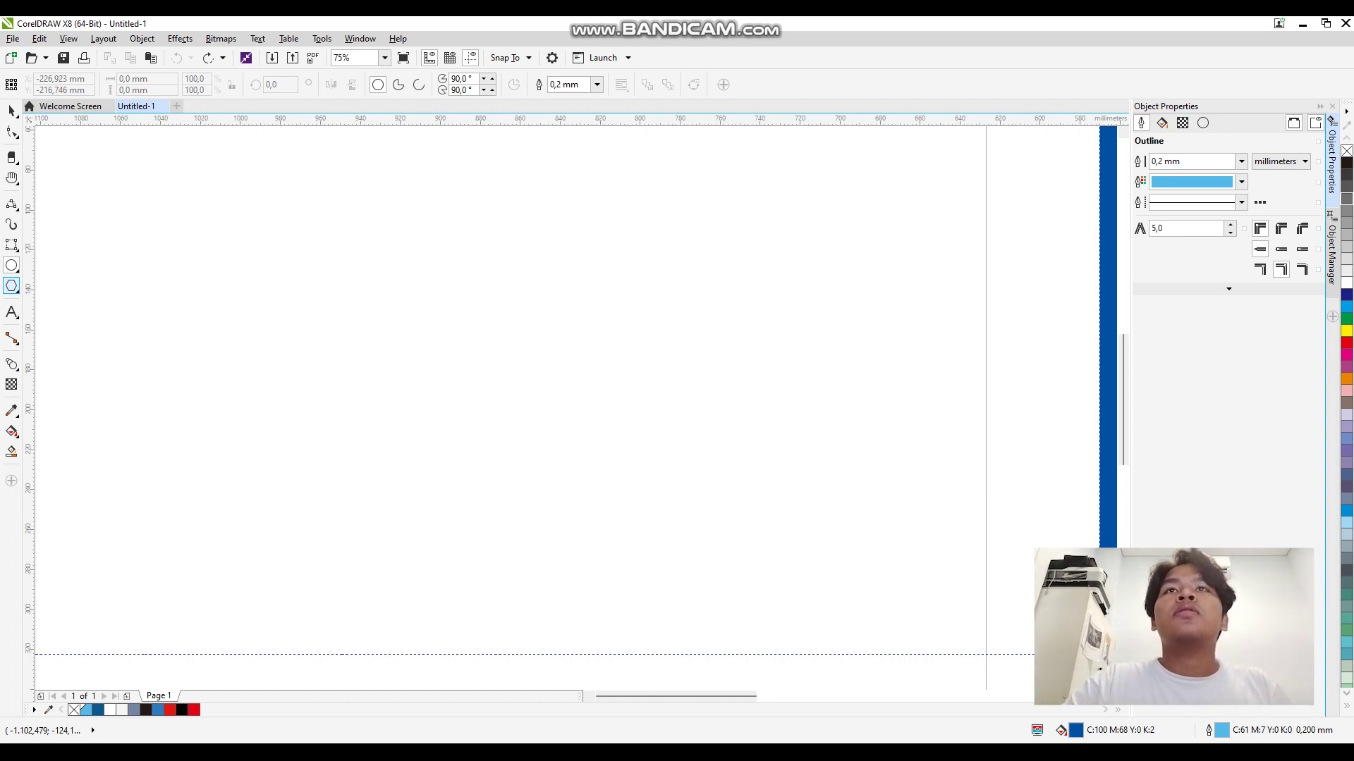
# Add an artistic text object reading "LoremIpsum" in the upper part of the empty area
pyautogui.press('F8')
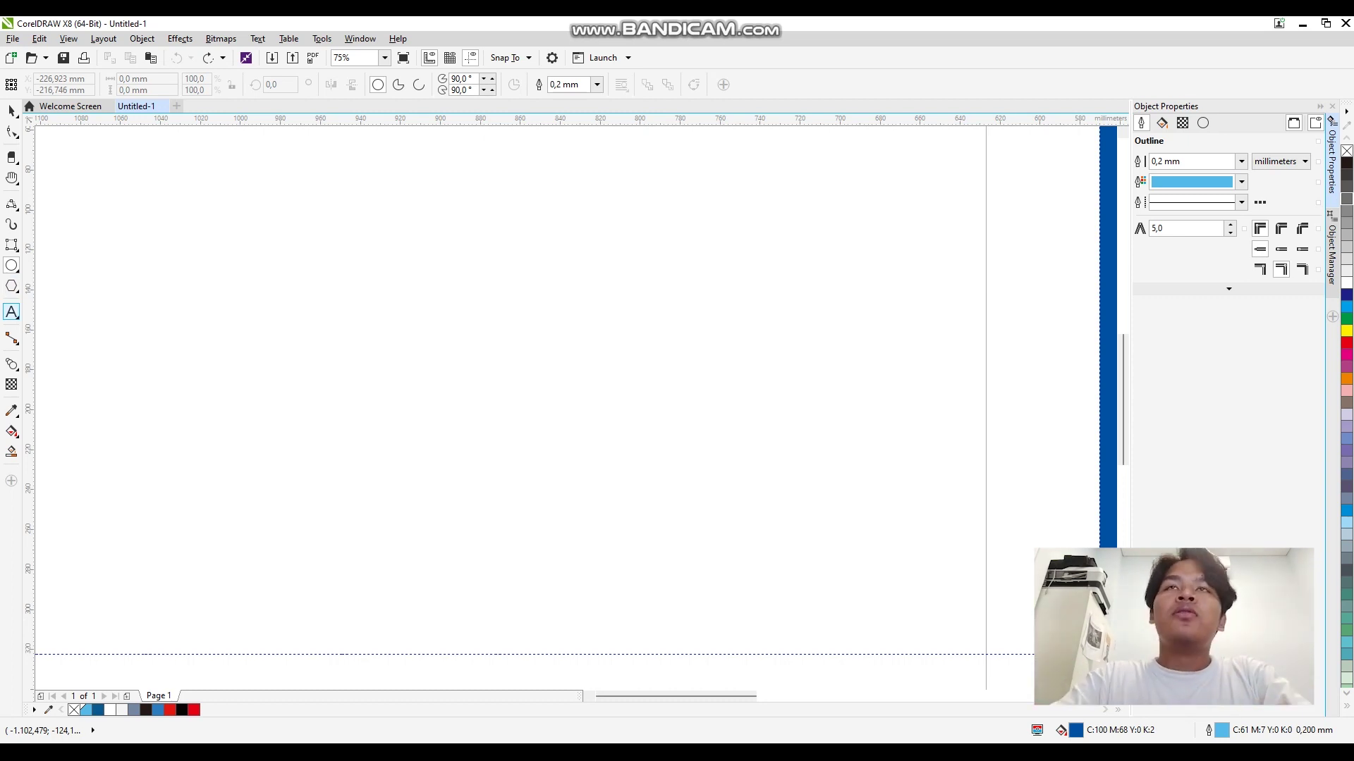
pyautogui.press('F8')
pyautogui.click(311, 282)
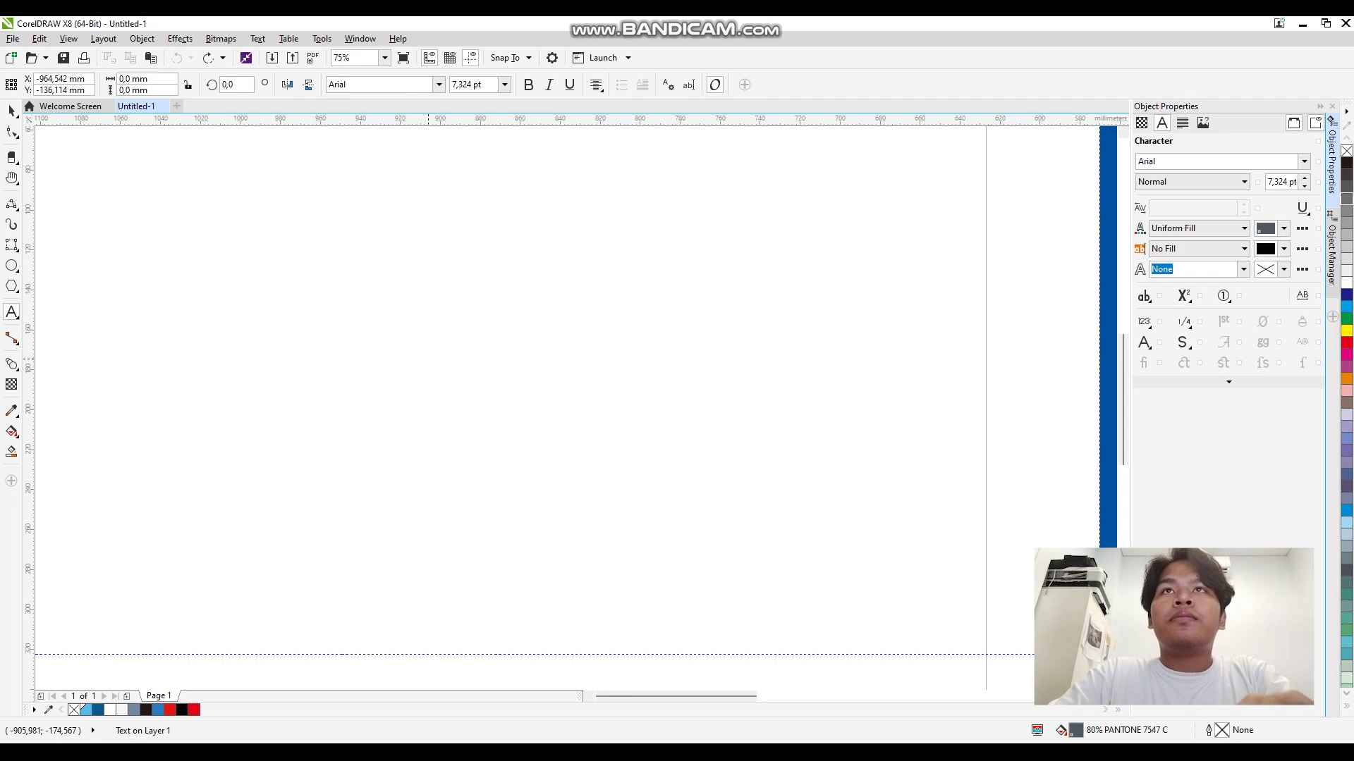
pyautogui.write('R')
pyautogui.press('BackSpace')
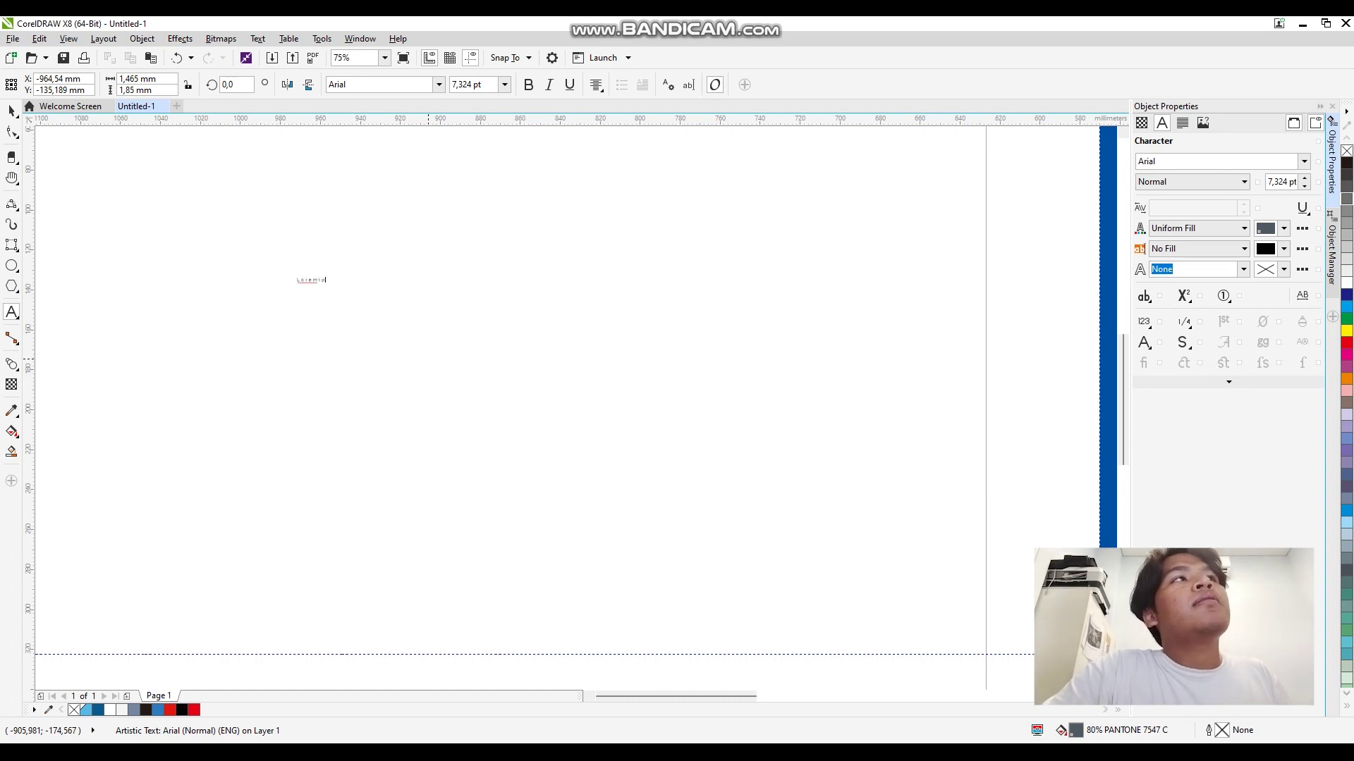
pyautogui.hotkey('ctrl', 'space')
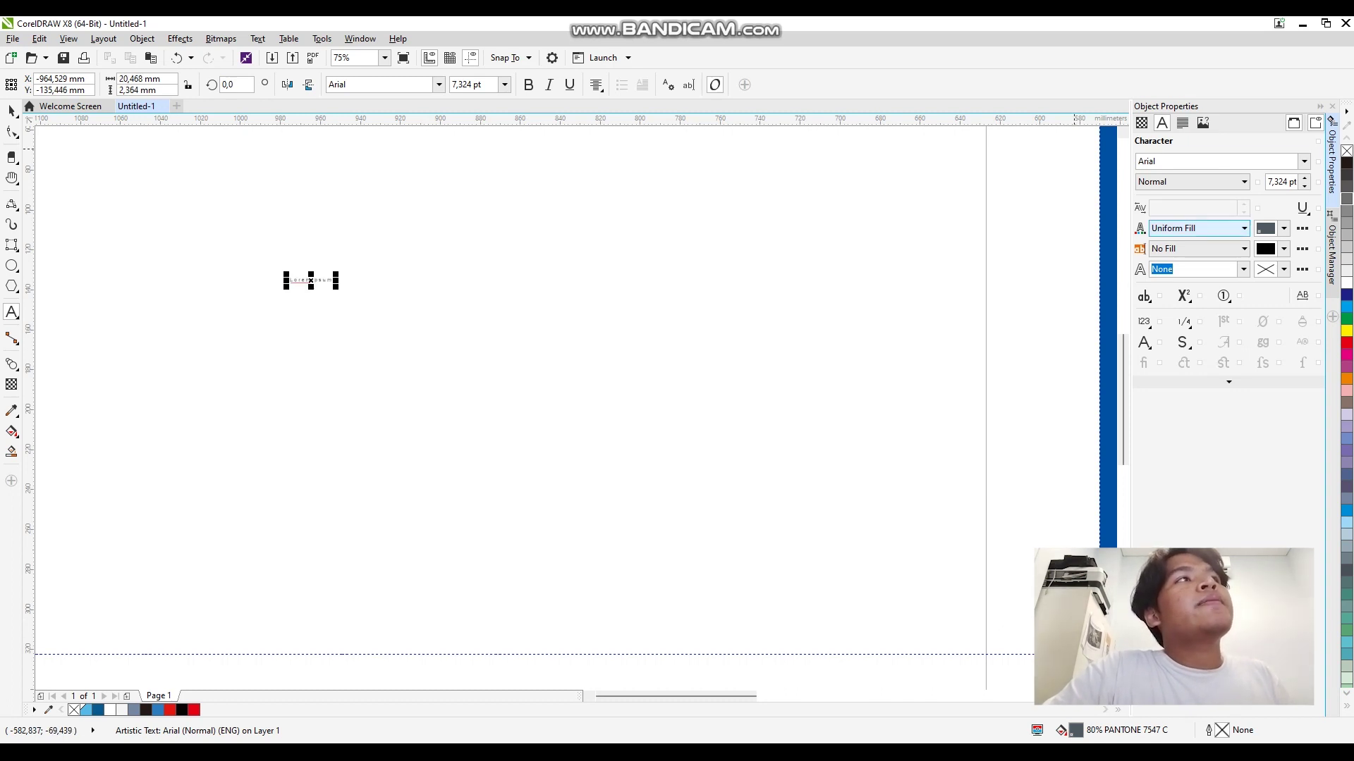
# Change the whole text's font to Arial Rounded MT Bold and its size to 70,324 pt
pyautogui.hotkey('ctrl', 'a')
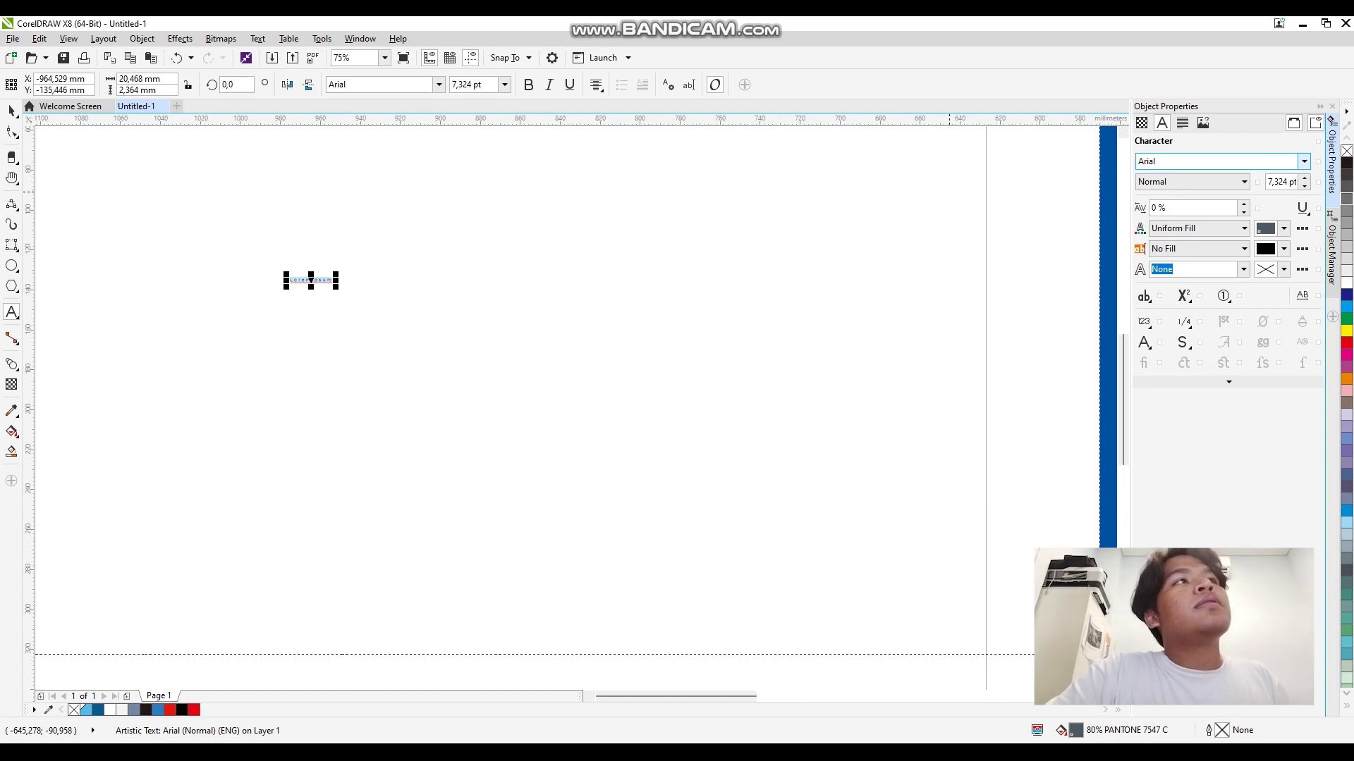
pyautogui.click(1304, 161)
pyautogui.click(1304, 161)
pyautogui.click(1303, 161)
pyautogui.click(1285, 183)
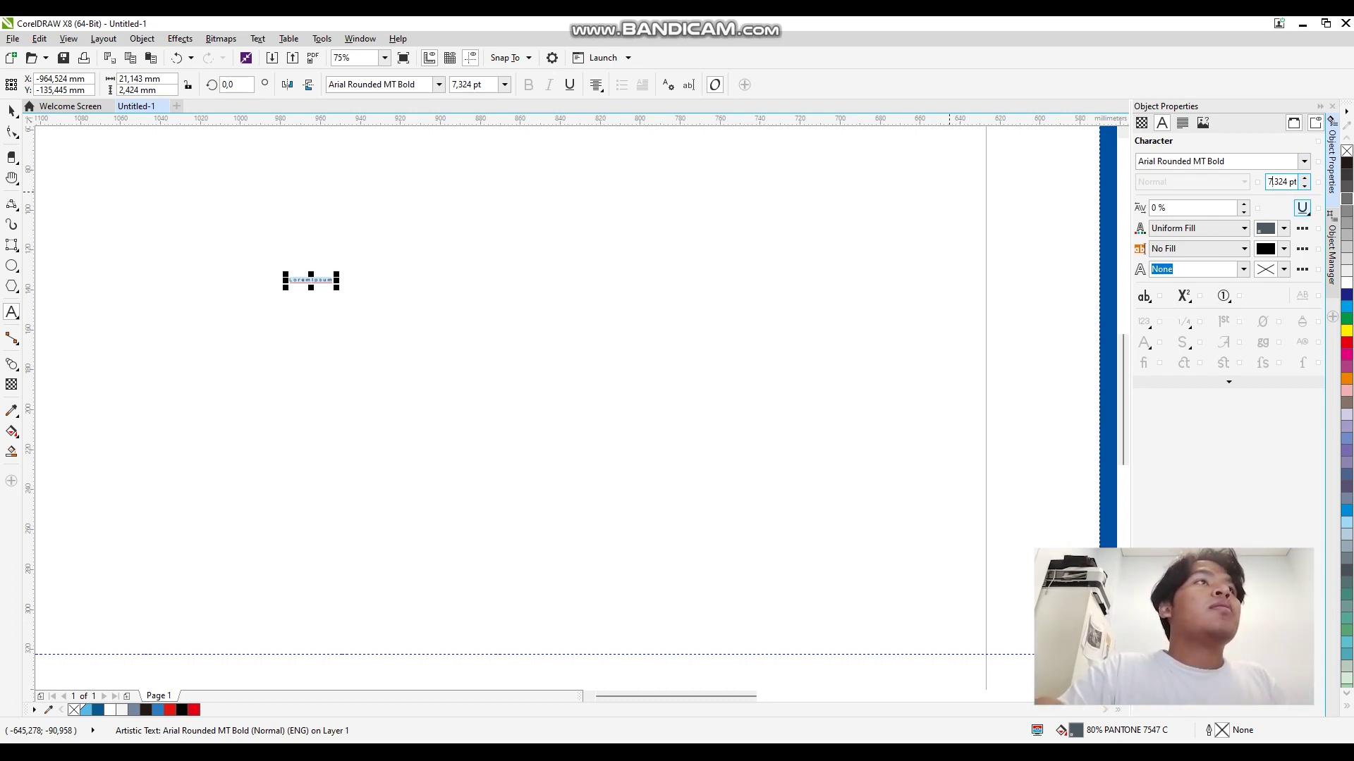
pyautogui.write('0')
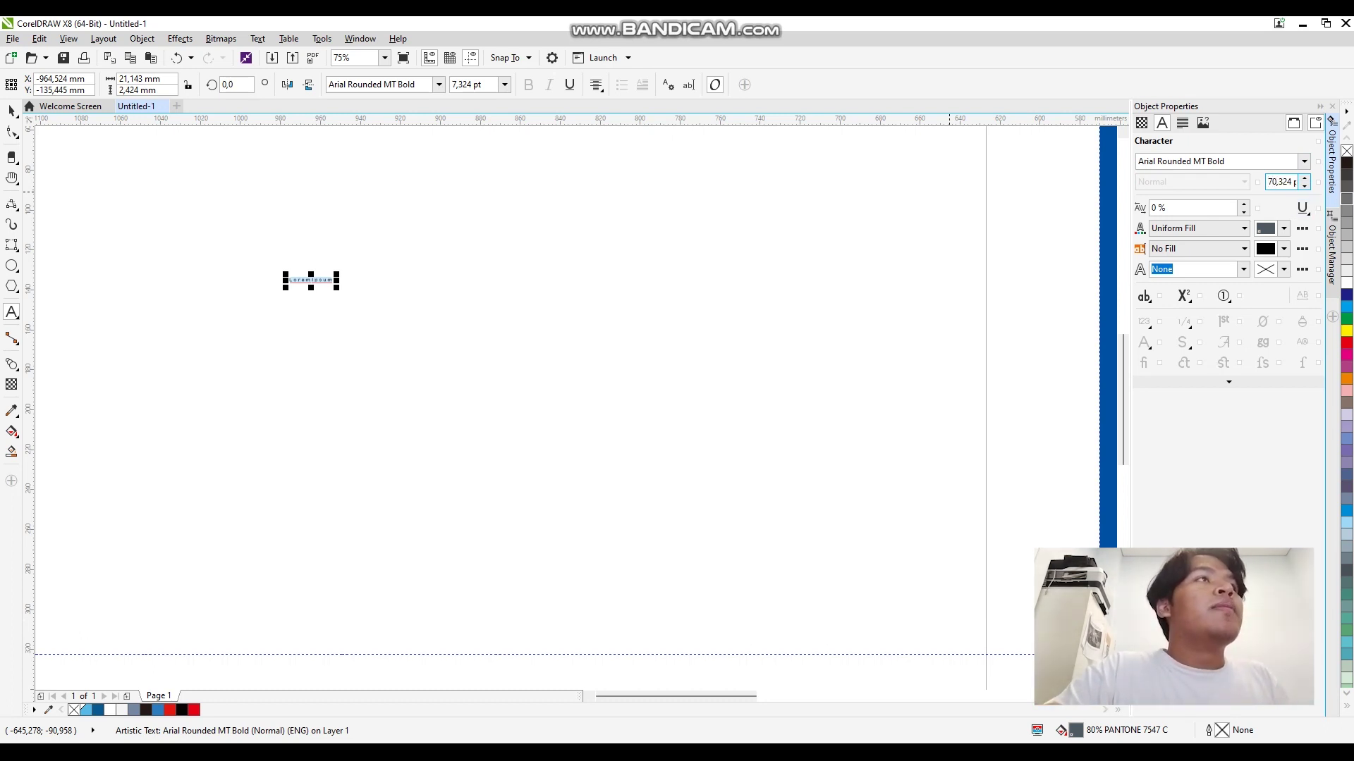
pyautogui.press('Return')
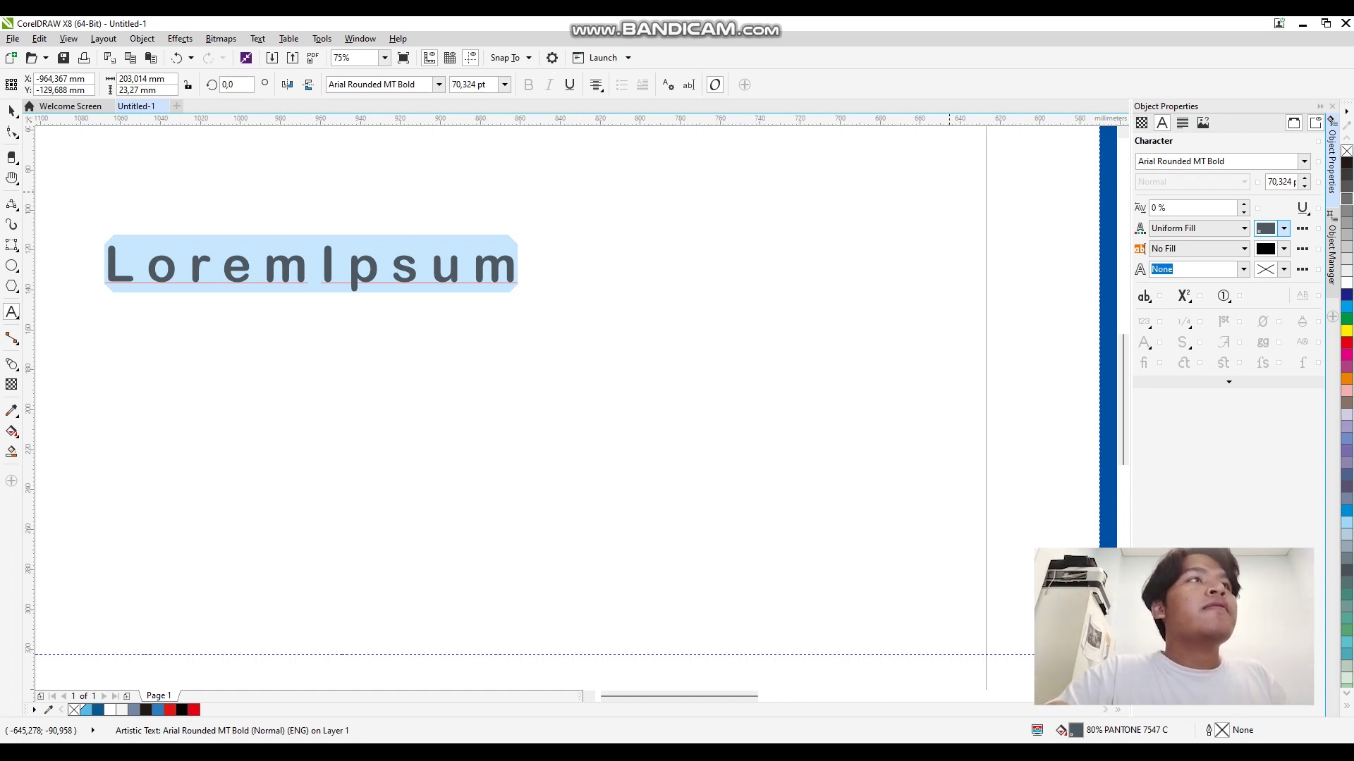
# Give the text a black uniform fill and a red uniform background fill
pyautogui.click(1269, 332)
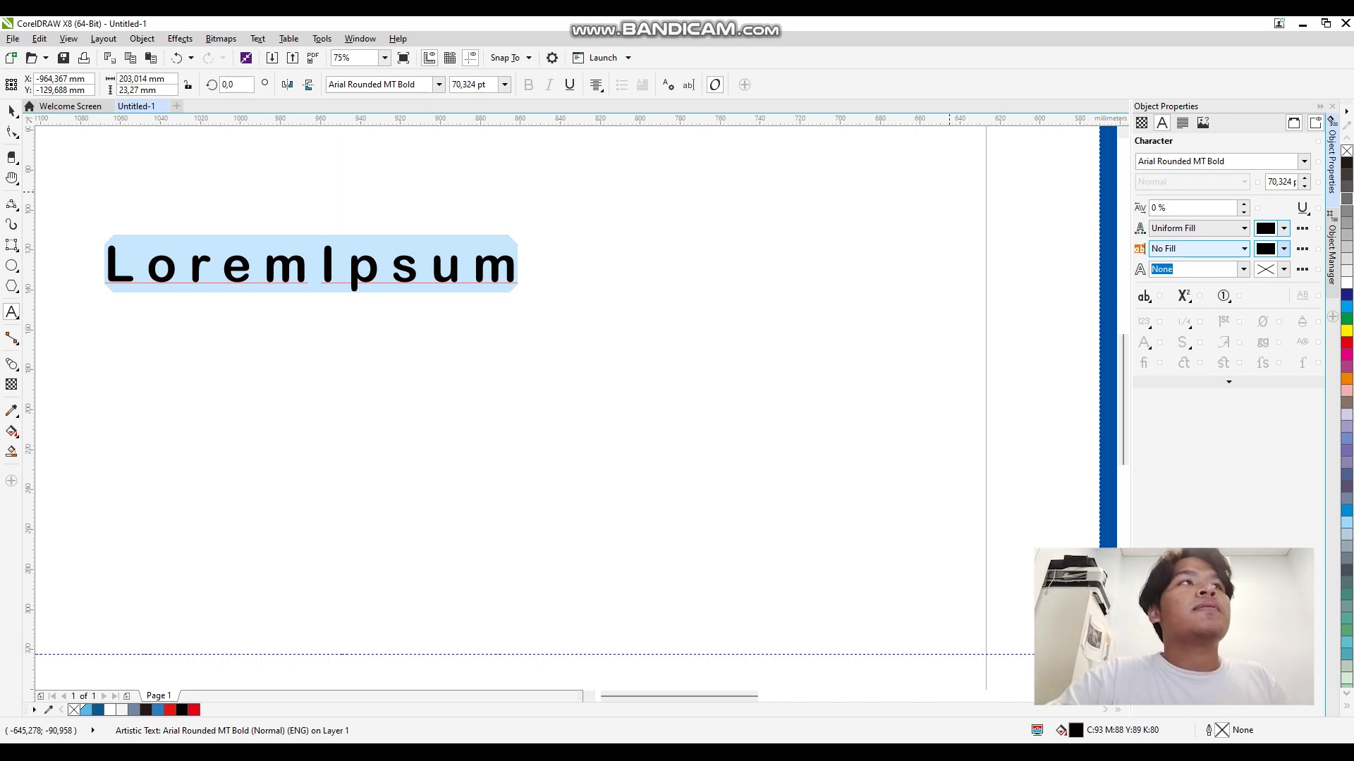
pyautogui.scroll(-1, 1199, 248)
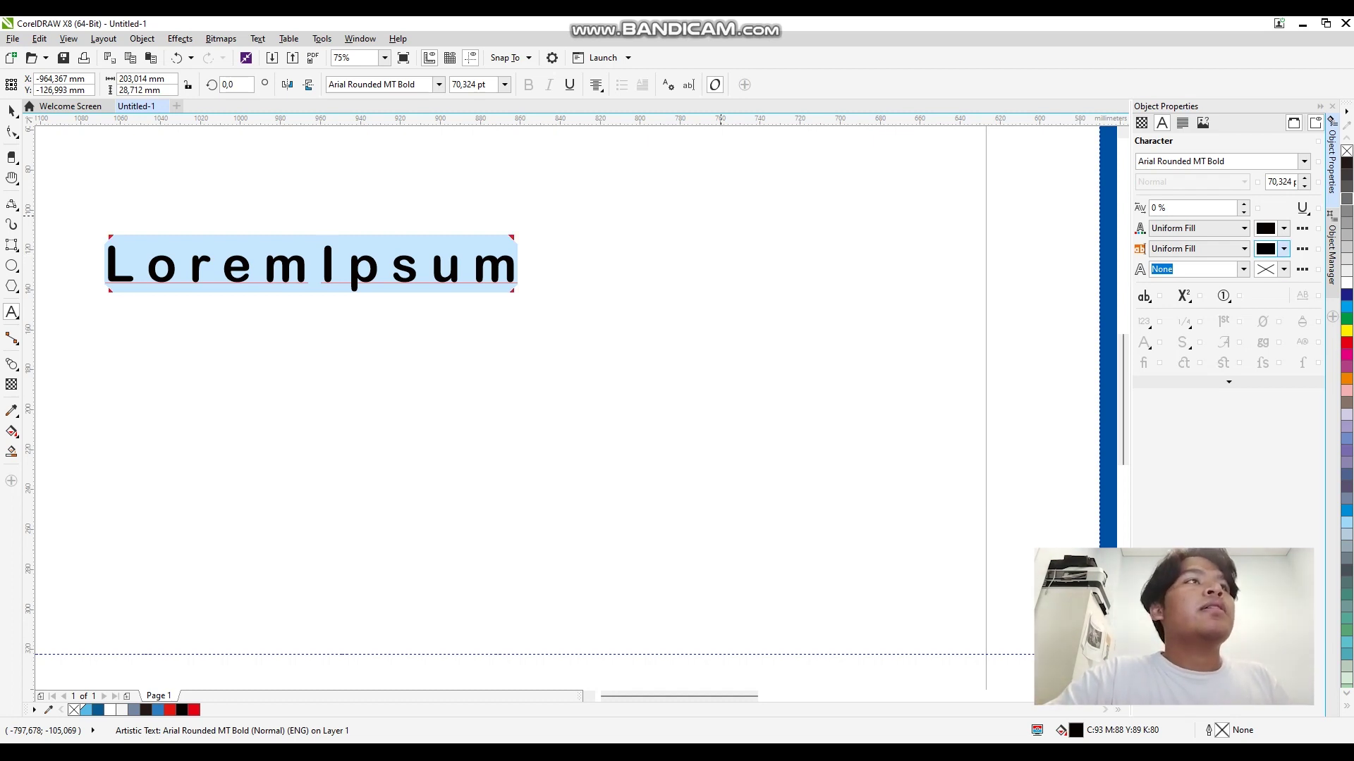
pyautogui.click(1283, 228)
pyautogui.click(218, 270)
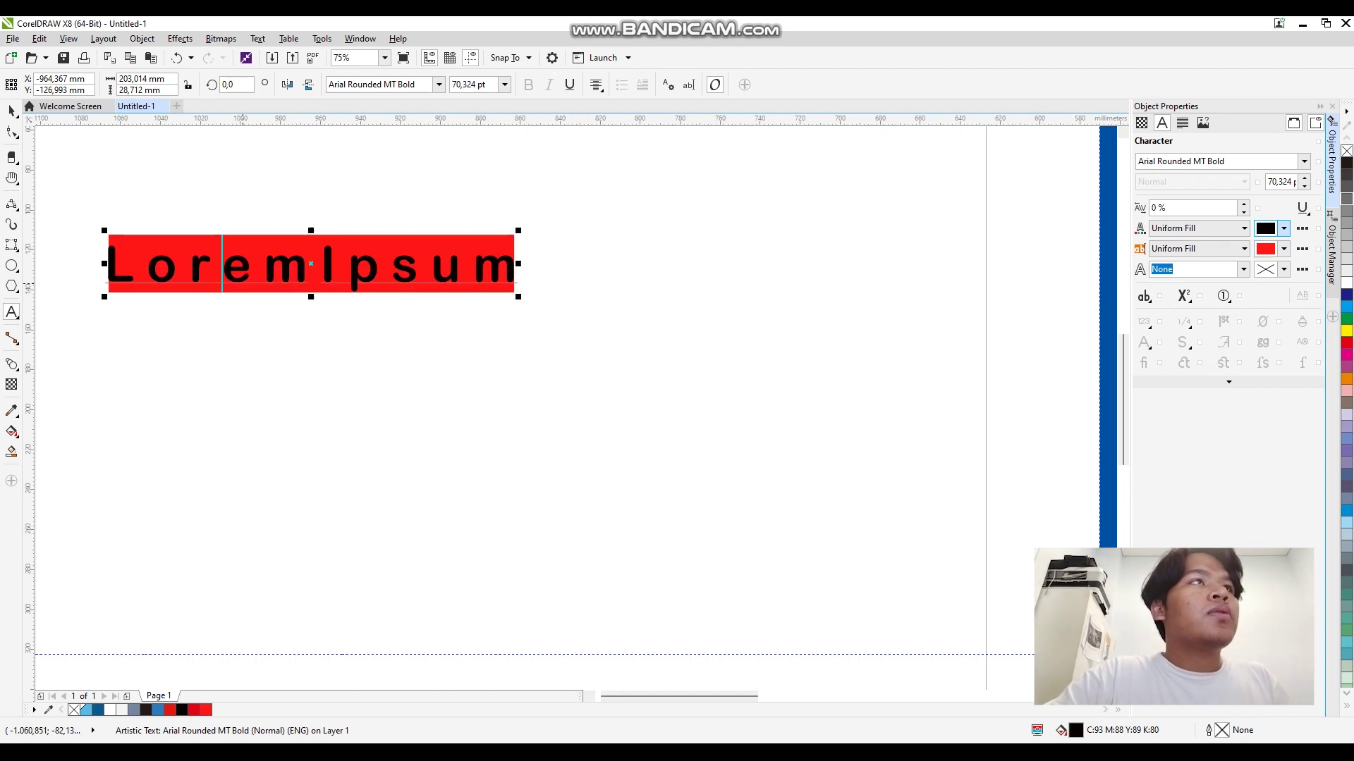
# Give the whole text a 1,0 mm white outline
pyautogui.doubleClick(204, 270)
pyautogui.hotkey('ctrl', 'a')
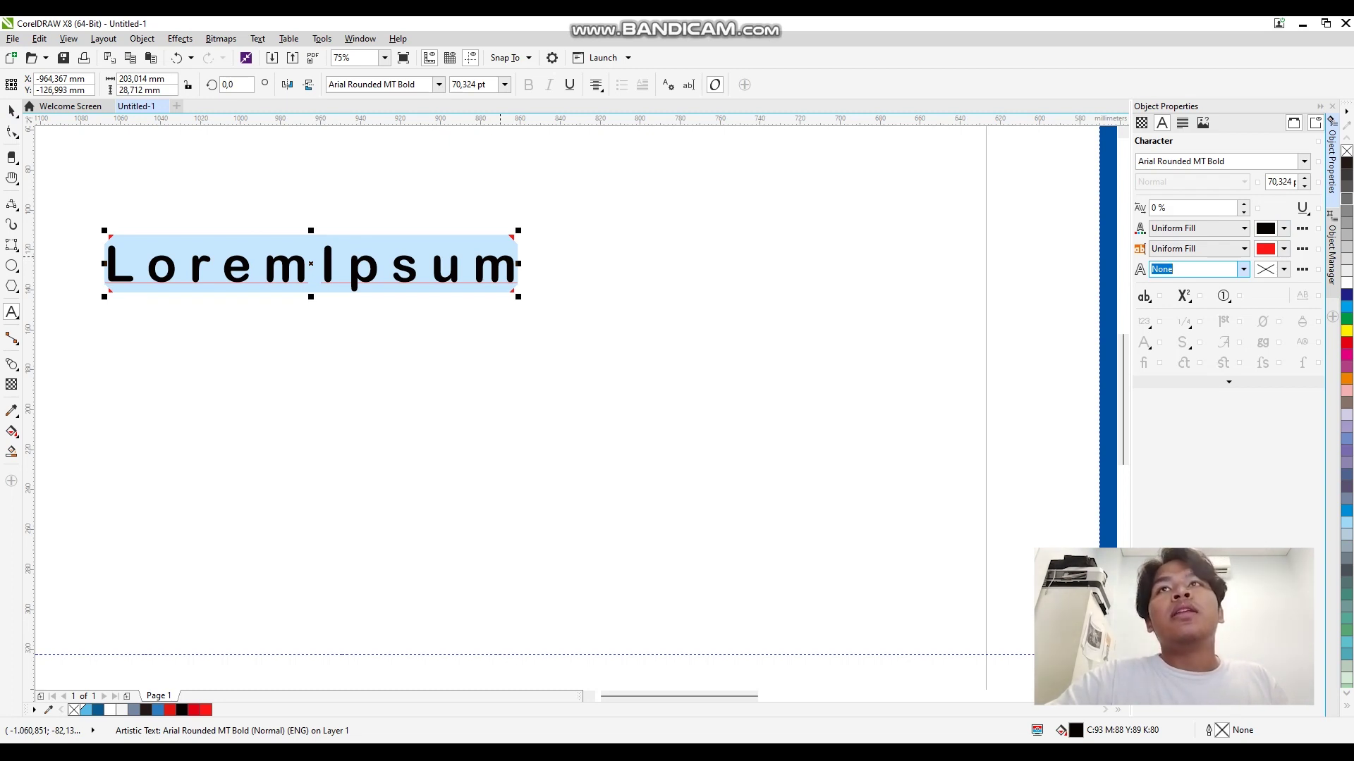
pyautogui.write('1')
pyautogui.press('Return')
pyautogui.click(1284, 270)
pyautogui.click(1196, 331)
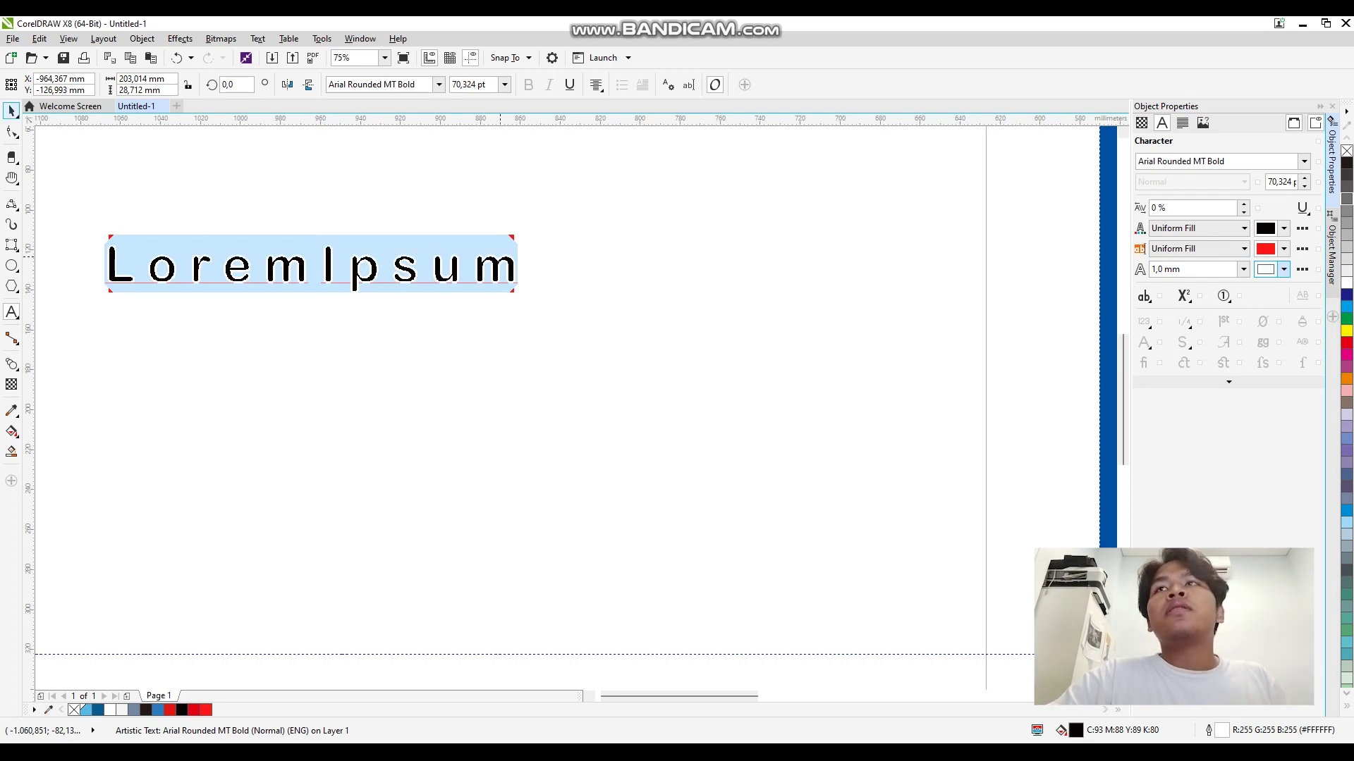
# Undo the text formatting and the text object until the drawing area is empty
pyautogui.click(150, 189)
pyautogui.hotkey('ctrl', 'z')
pyautogui.hotkey('ctrl', 'z')
pyautogui.hotkey('ctrl', 'z')
pyautogui.hotkey('ctrl', 'z')
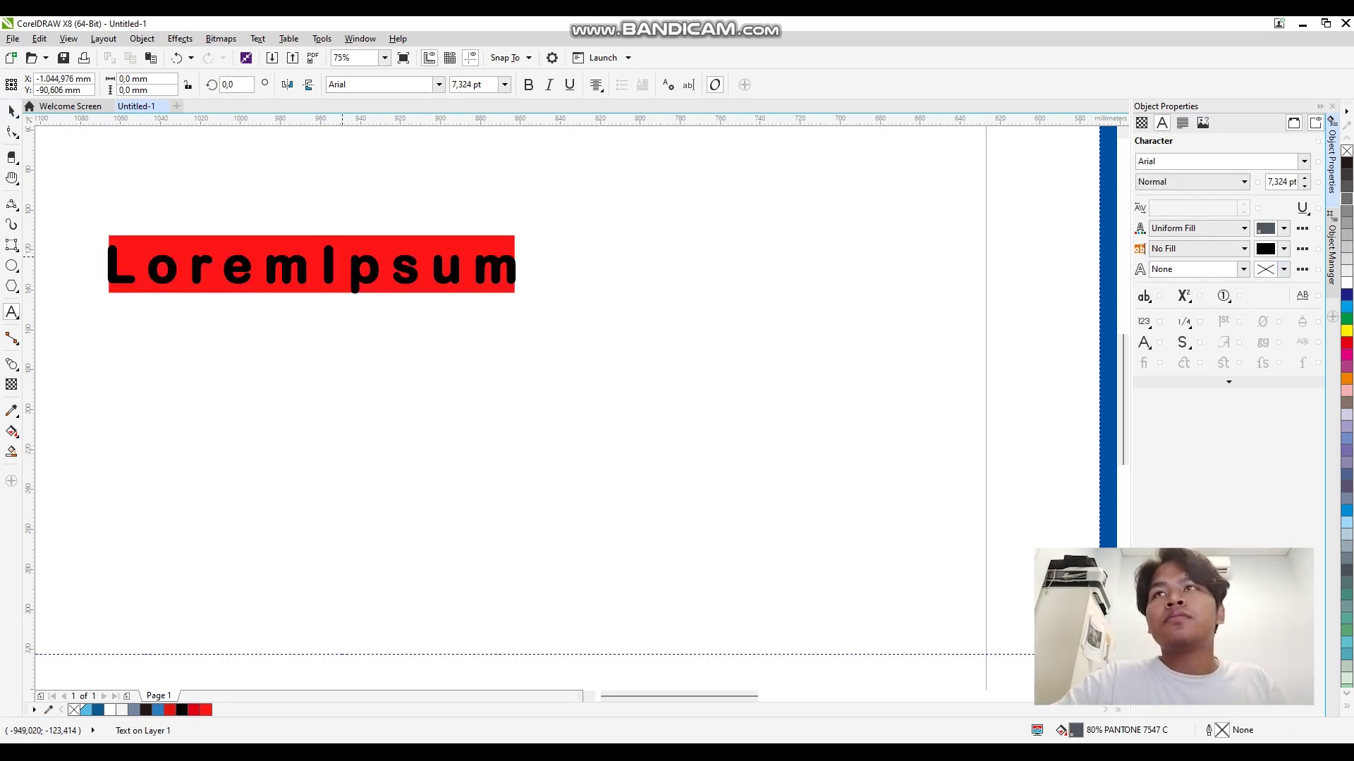
pyautogui.hotkey('ctrl', 'z')
pyautogui.hotkey('ctrl', 'z')
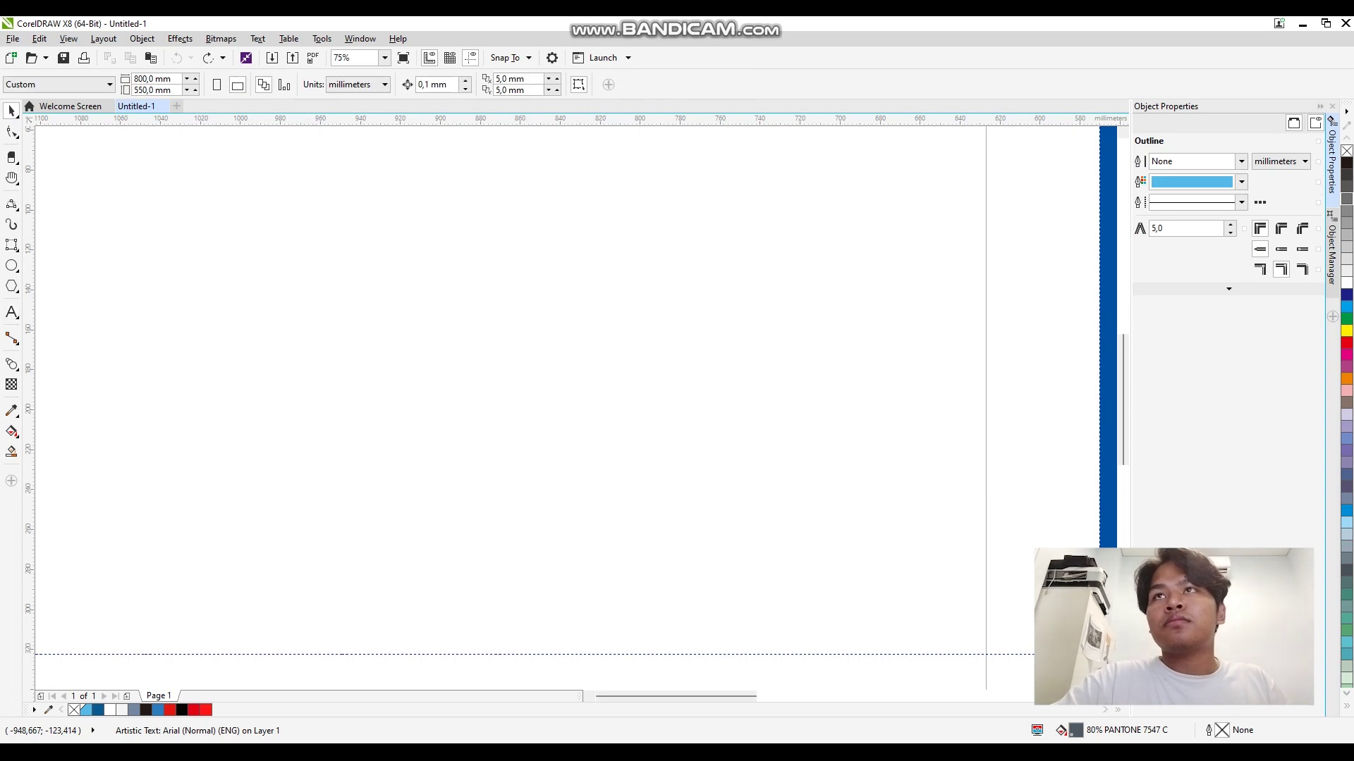
# Add a drop shadow to the blue Wisdom Tooth panel, cast from its left edge to just past its right edge
pyautogui.click(12, 365)
pyautogui.scroll(-3, 909, 272)
pyautogui.scroll(1, 1060, 288)
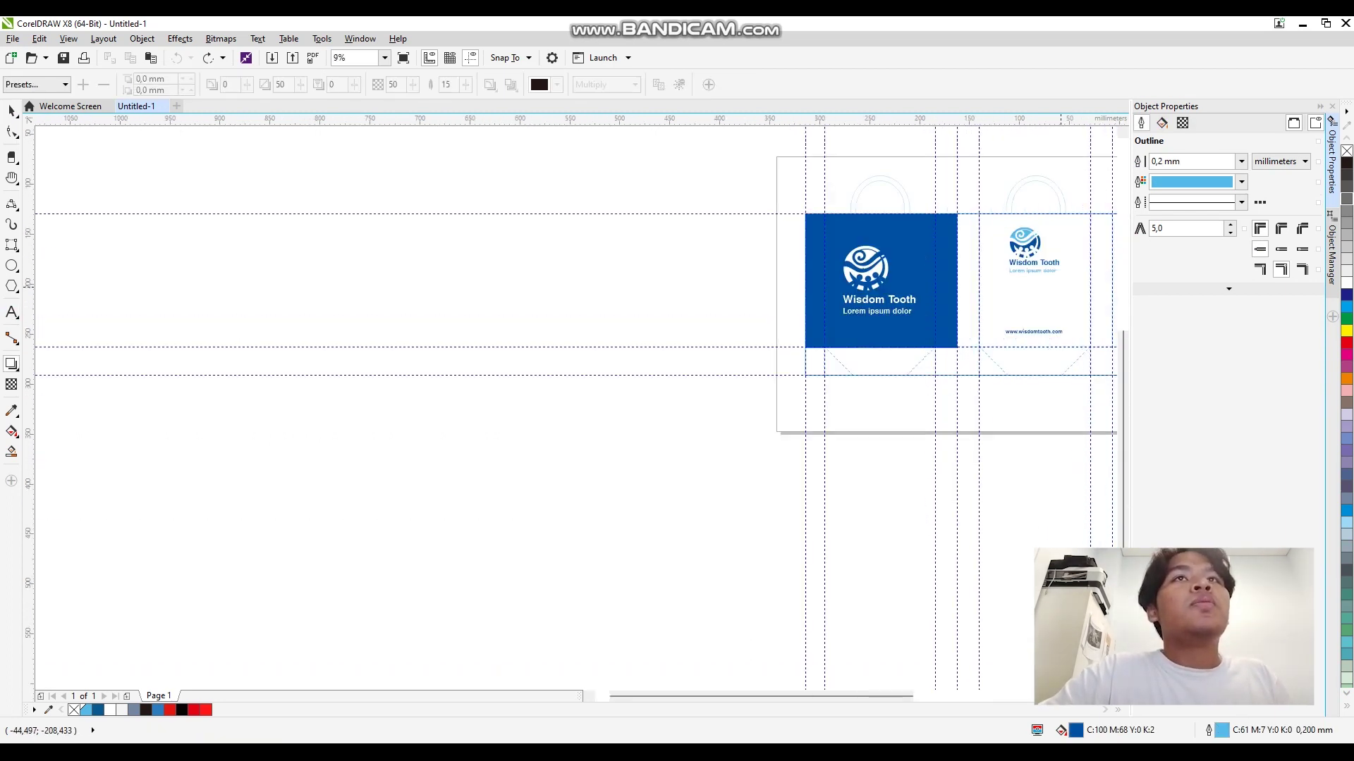
pyautogui.scroll(2, 1060, 287)
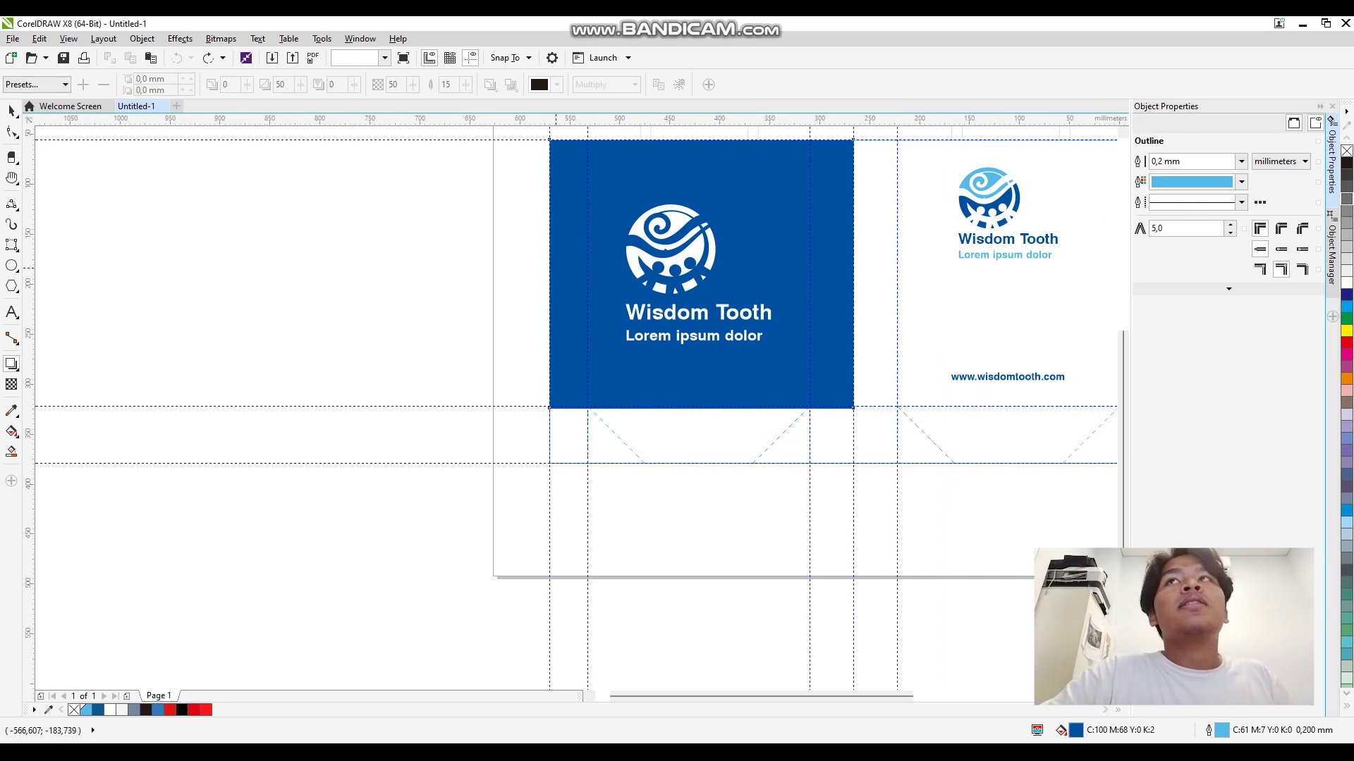
pyautogui.click(605, 192)
pyautogui.click(12, 111)
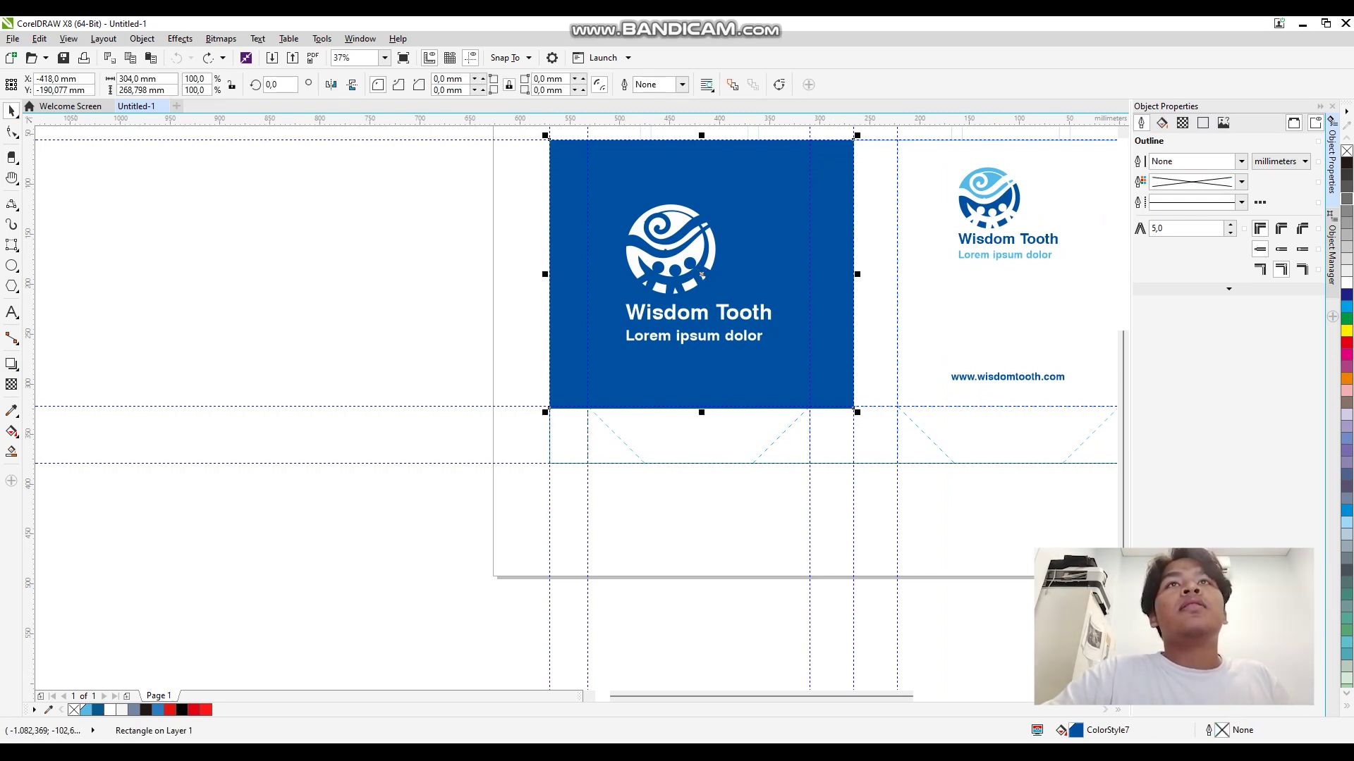
pyautogui.click(11, 364)
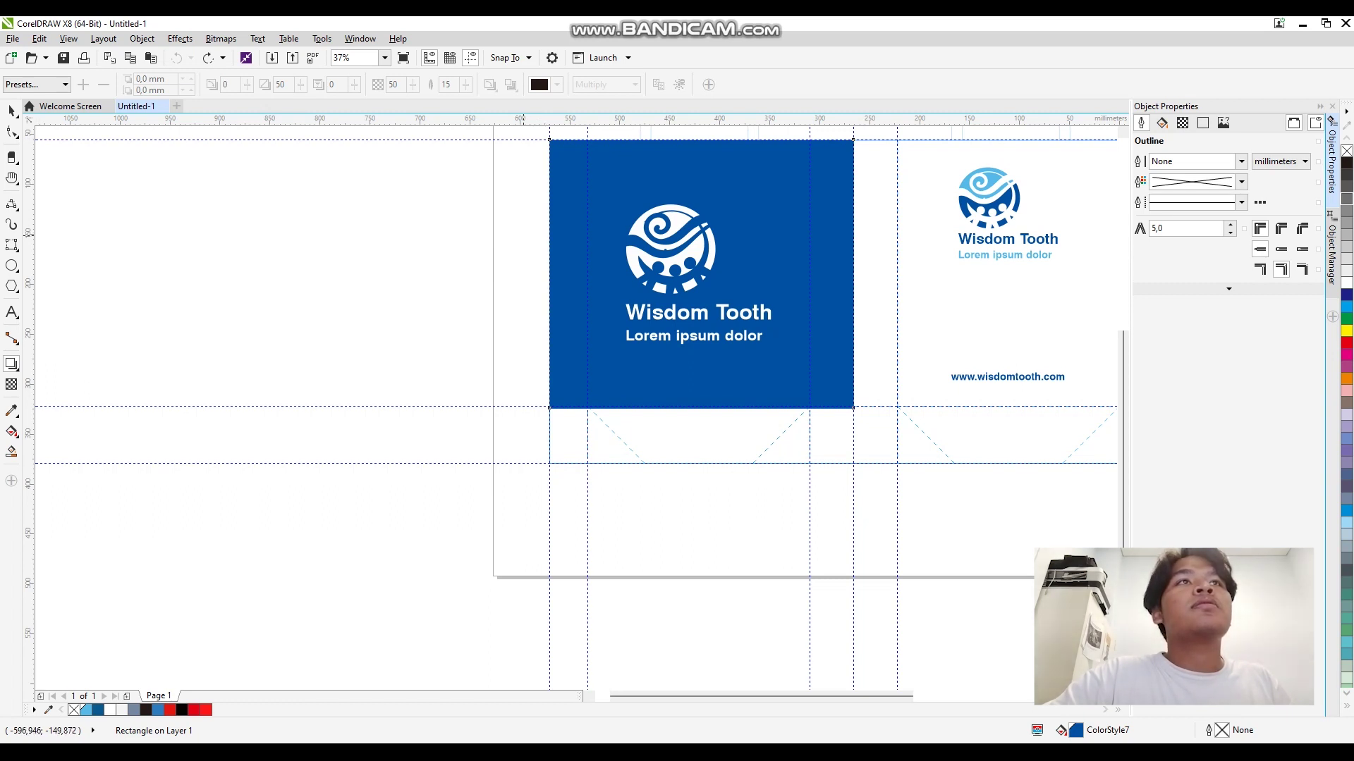
pyautogui.moveTo(548, 274); pyautogui.dragTo(871, 283)
pyautogui.hotkey('ctrl', 'shift', 'z')
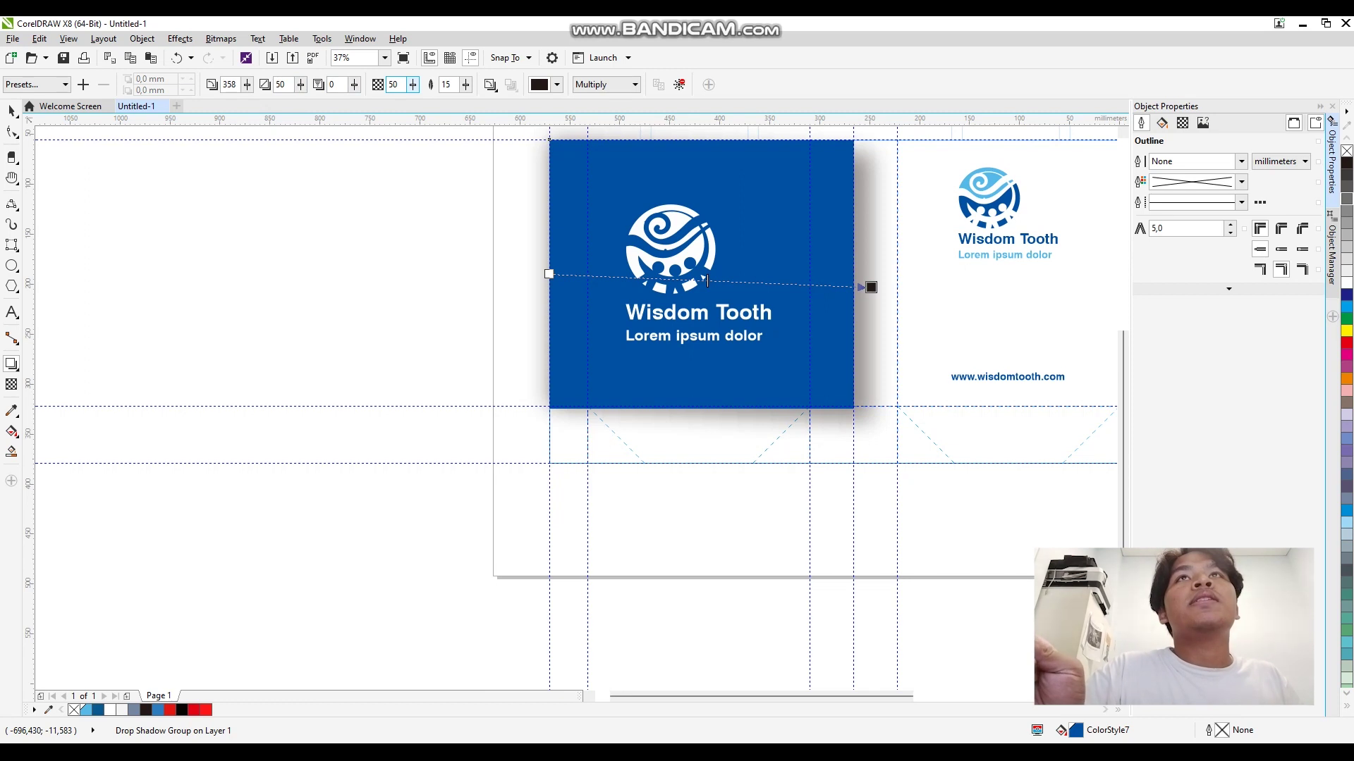
# Set the blue panel's drop shadow feathering to 14 and deselect the panel
pyautogui.doubleClick(393, 84)
pyautogui.press('Tab')
pyautogui.write('14')
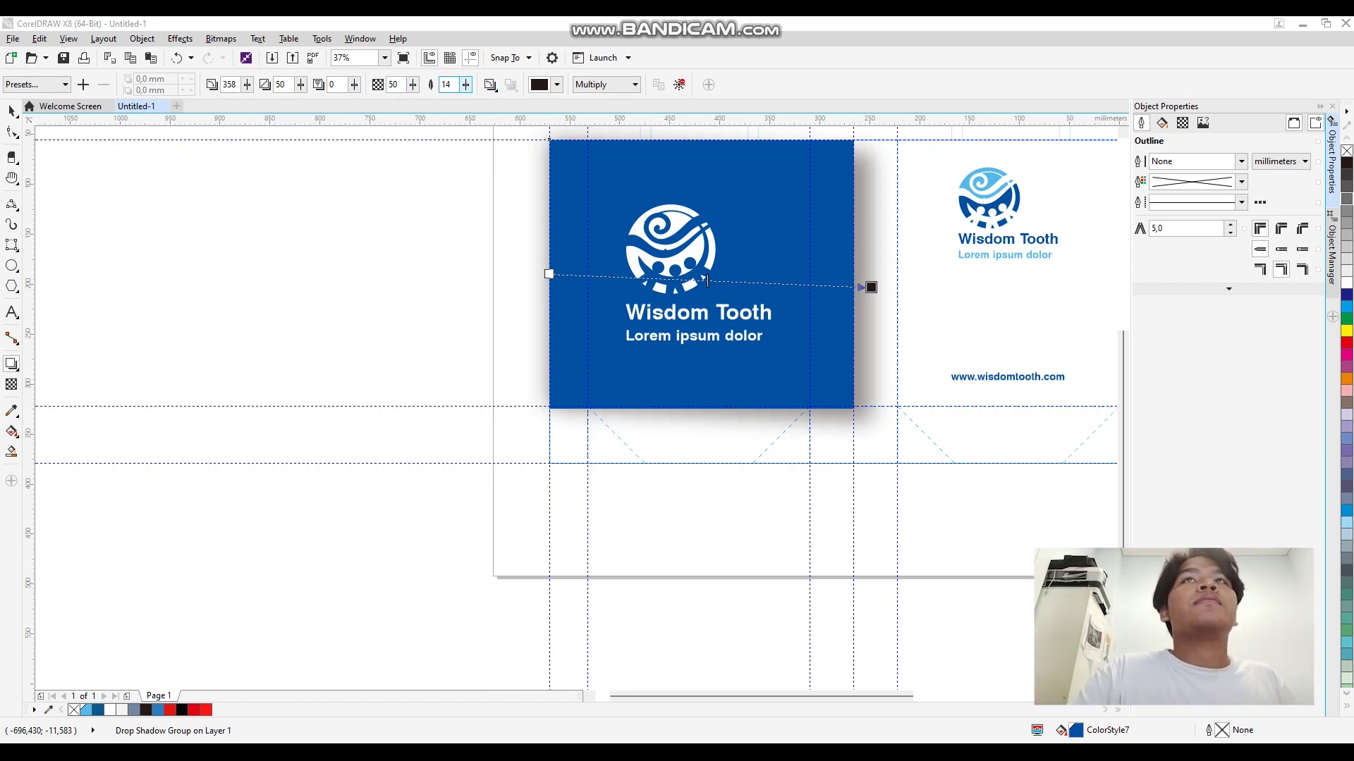
pyautogui.press('Return')
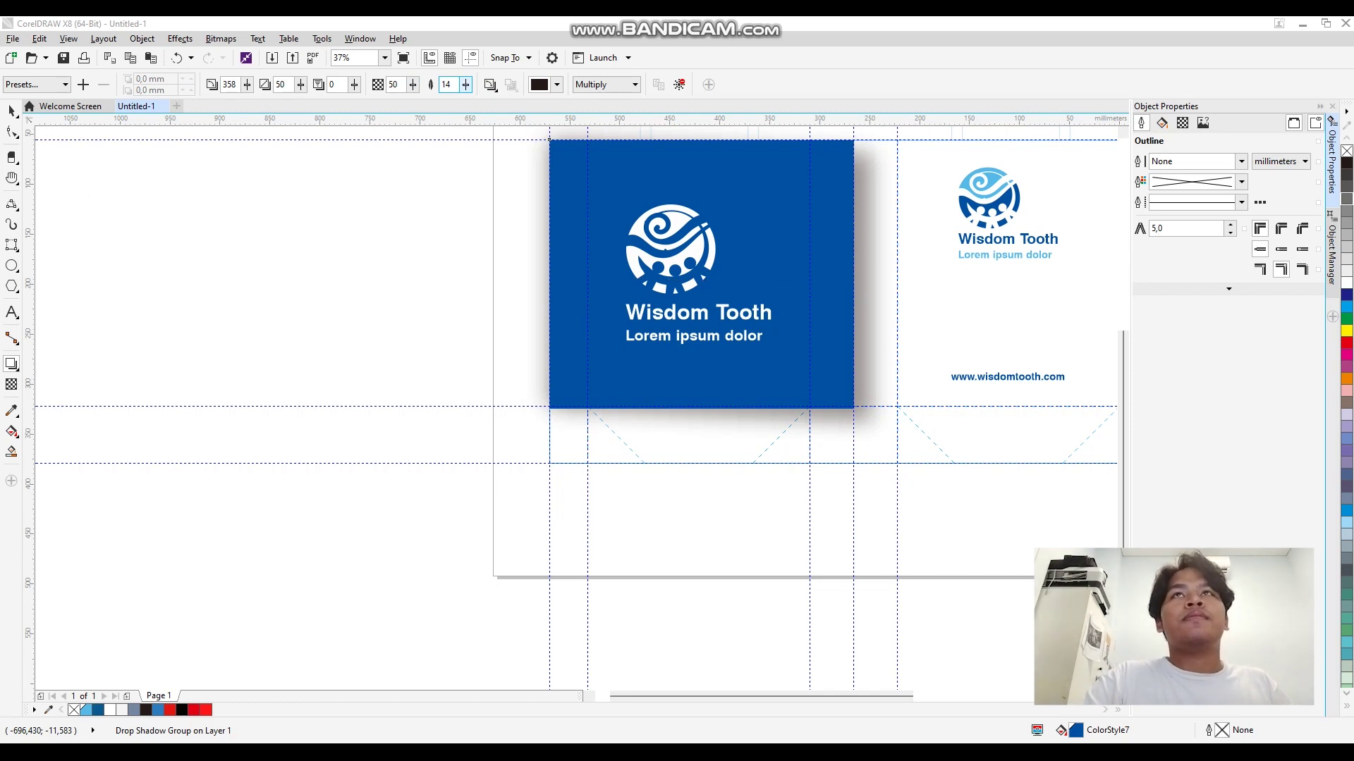
pyautogui.press('Escape')
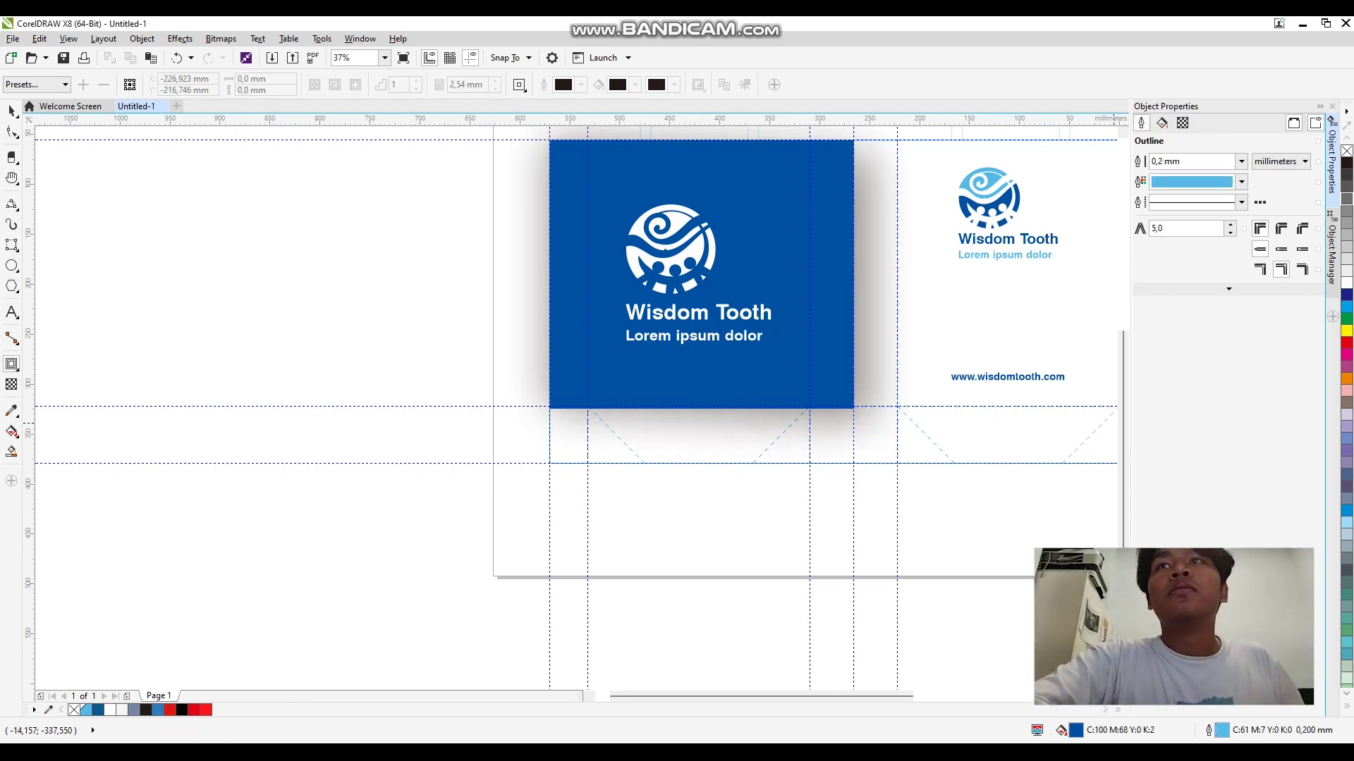
# Apply a contour to the lower curve of the white logo on the blue panel and undo it
pyautogui.scroll(2, 1123, 423)
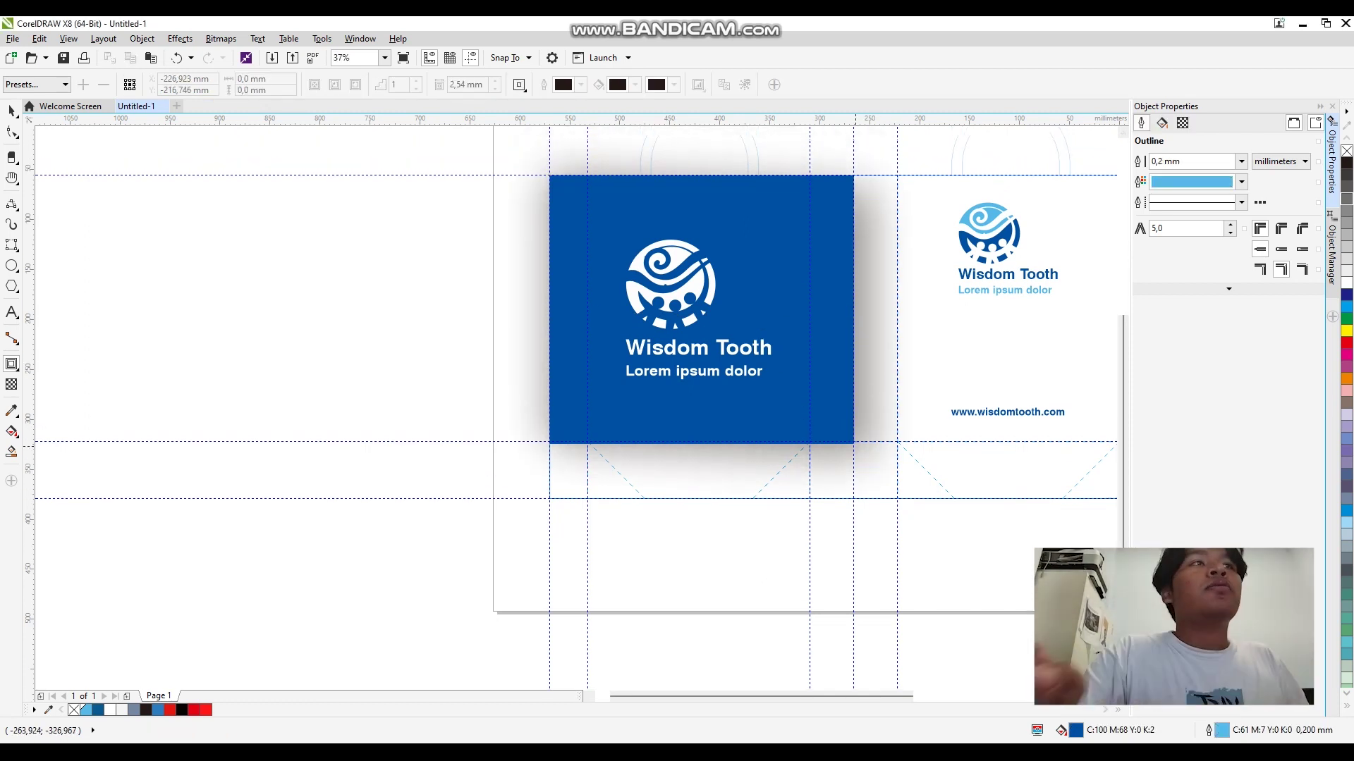
pyautogui.keyDown('ctrl'); pyautogui.click(682, 308); pyautogui.keyUp('ctrl')
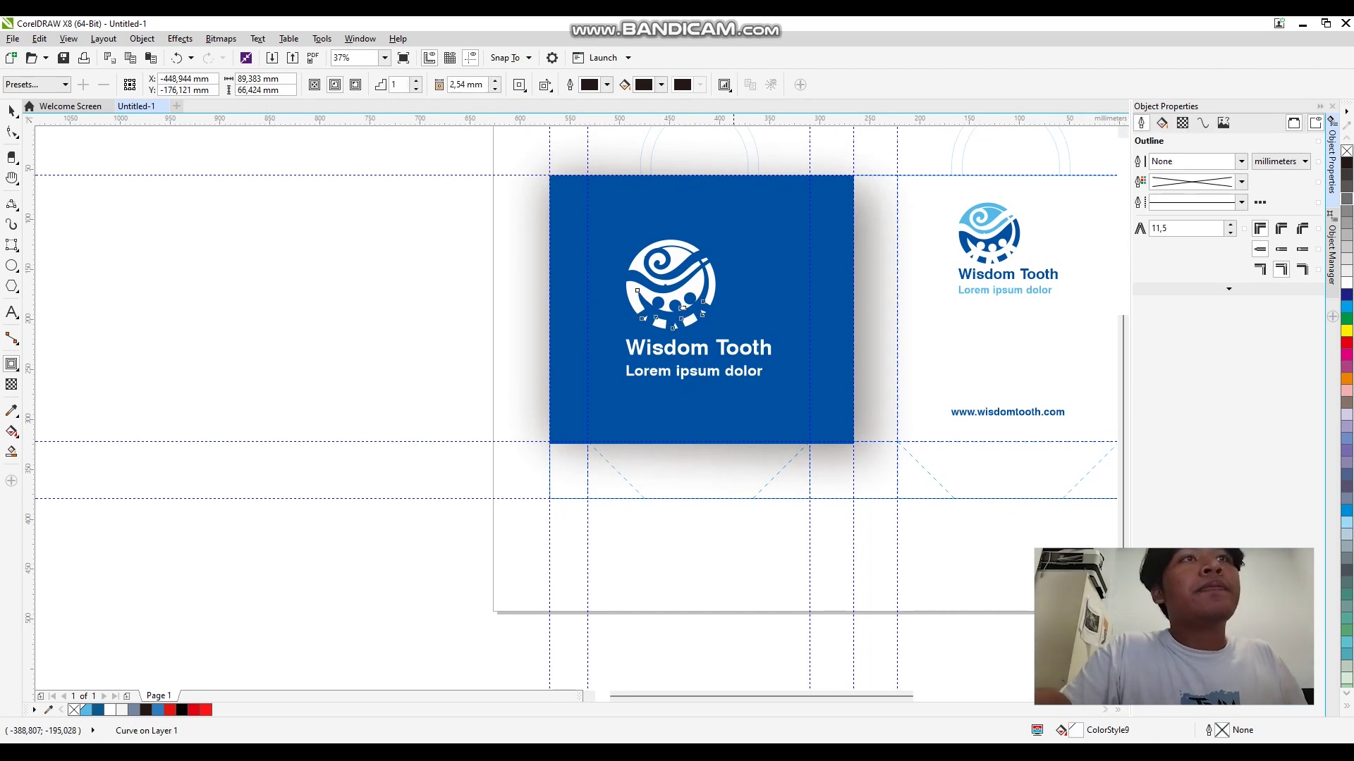
pyautogui.moveTo(682, 308); pyautogui.dragTo(747, 294)
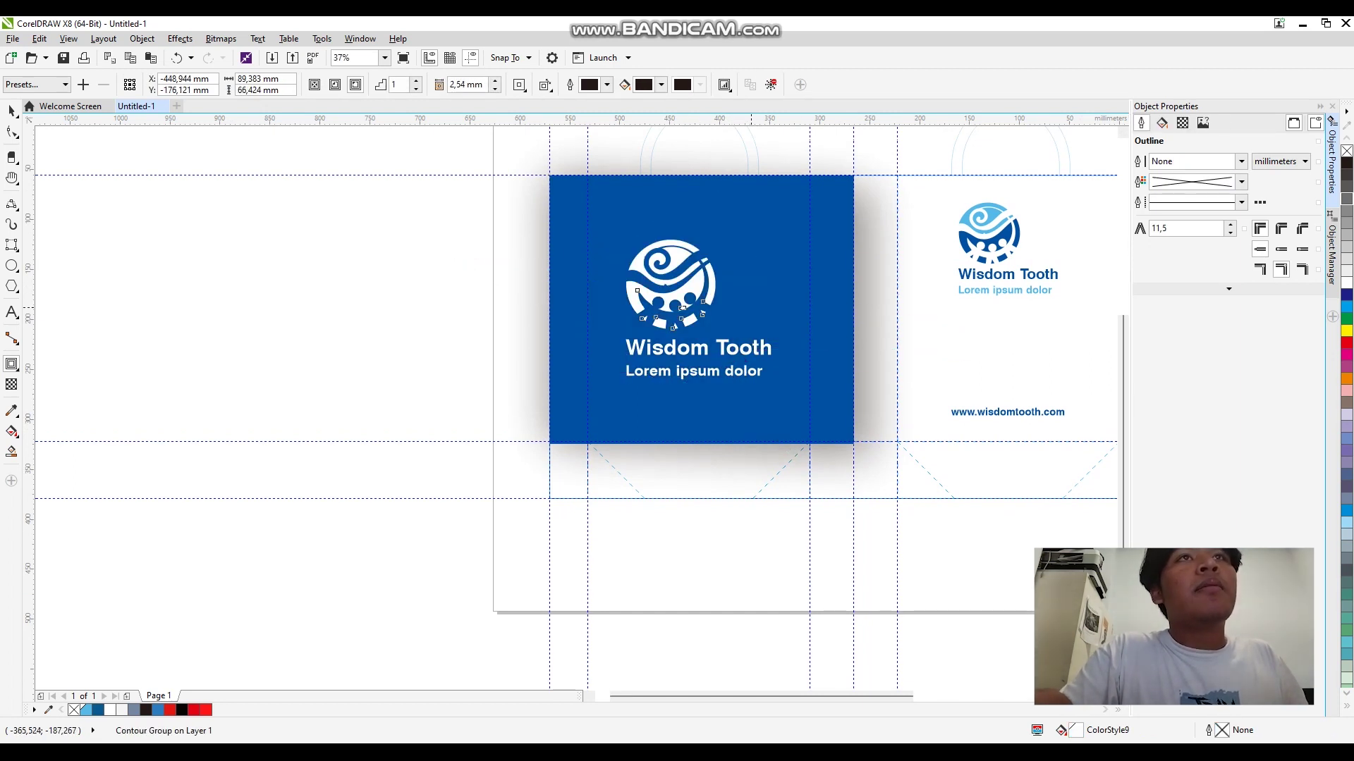
pyautogui.hotkey('ctrl', 'z')
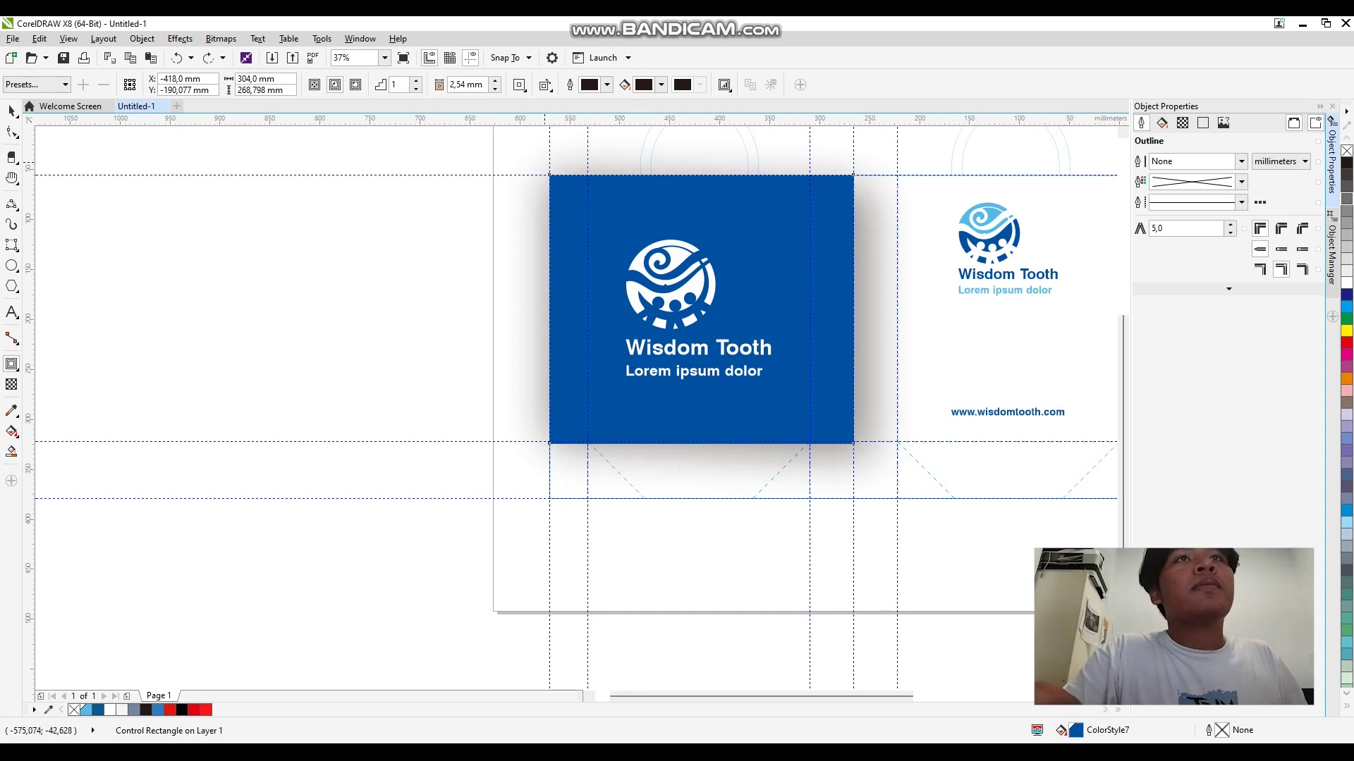
# Contour the blue Wisdom Tooth panel outward by about 7.4 mm and set the contour to 5 steps
pyautogui.moveTo(701, 175)
pyautogui.mouseDown()
pyautogui.moveTo(701, 234)
pyautogui.moveTo(701, 171)
pyautogui.mouseUp()
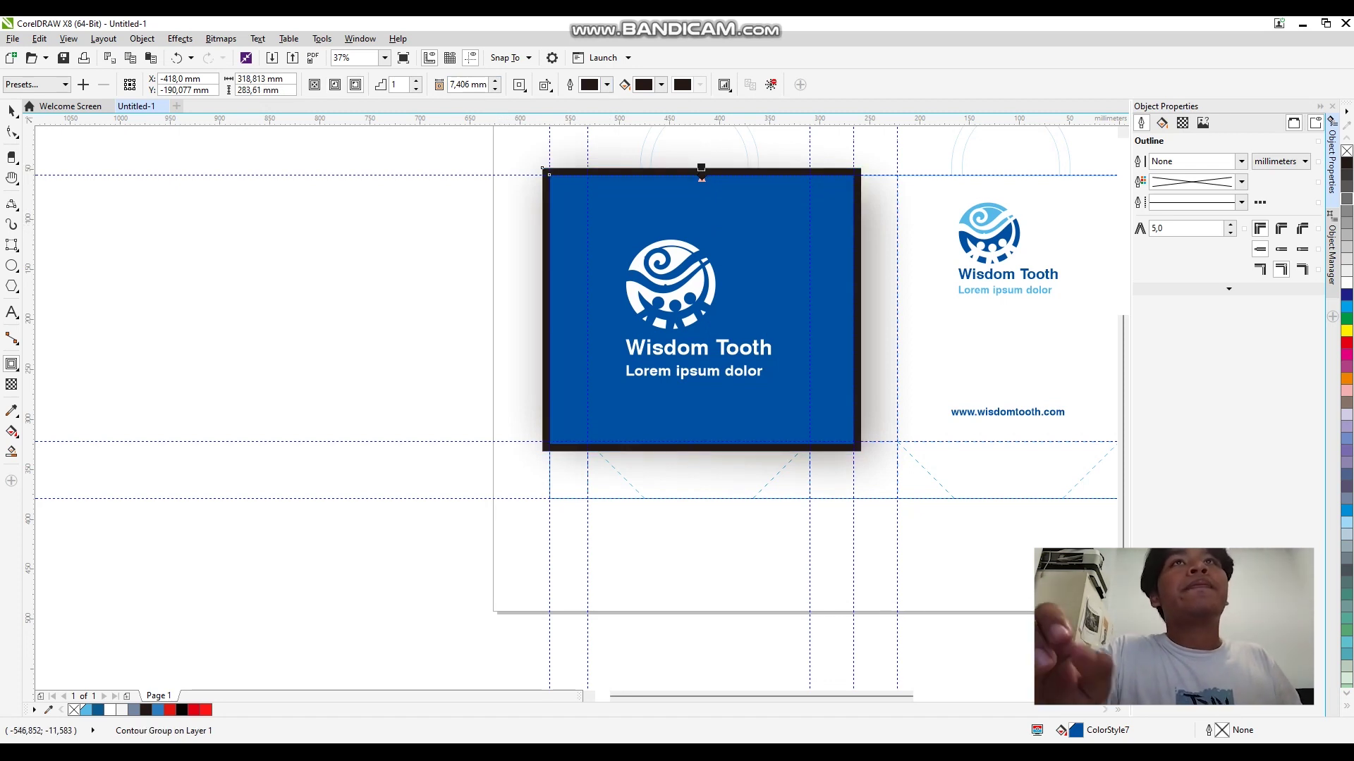
pyautogui.click(416, 81)
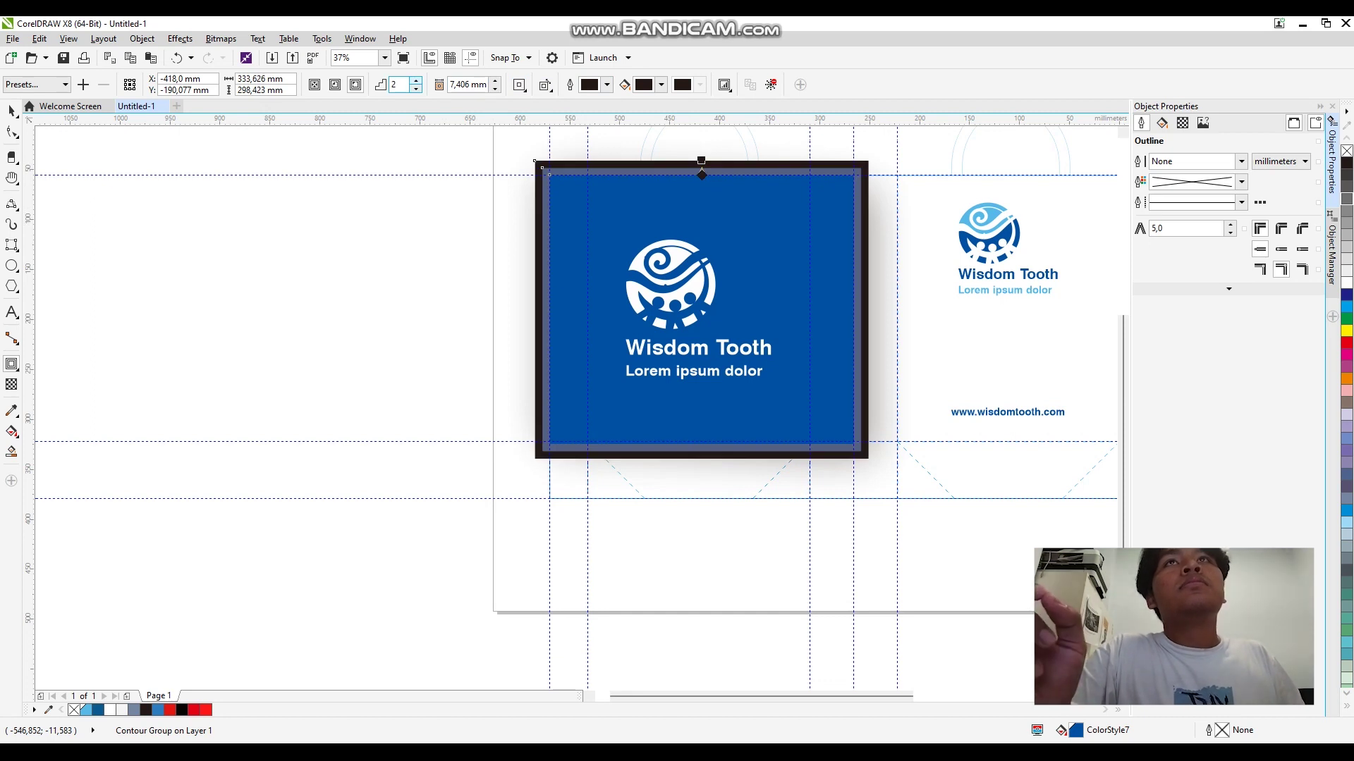
pyautogui.click(416, 81)
pyautogui.click(416, 81)
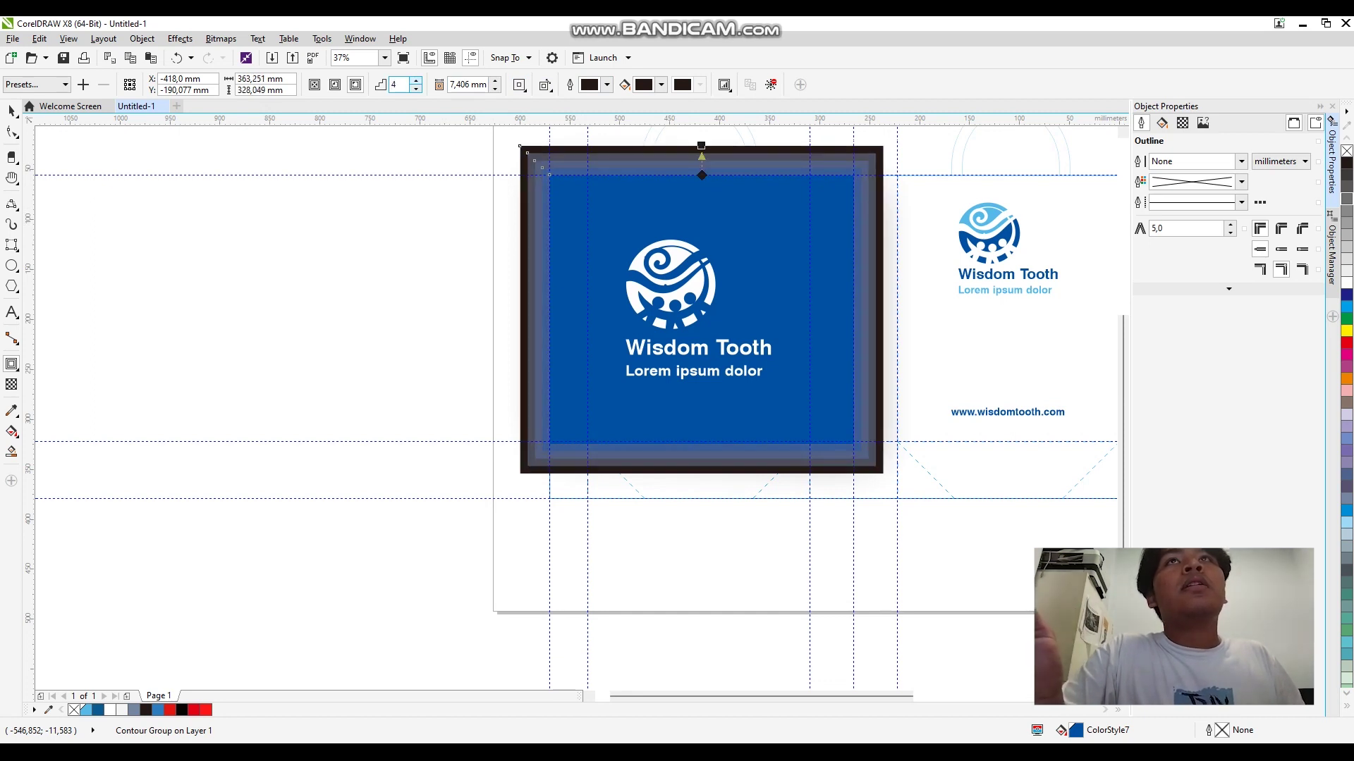
pyautogui.click(416, 81)
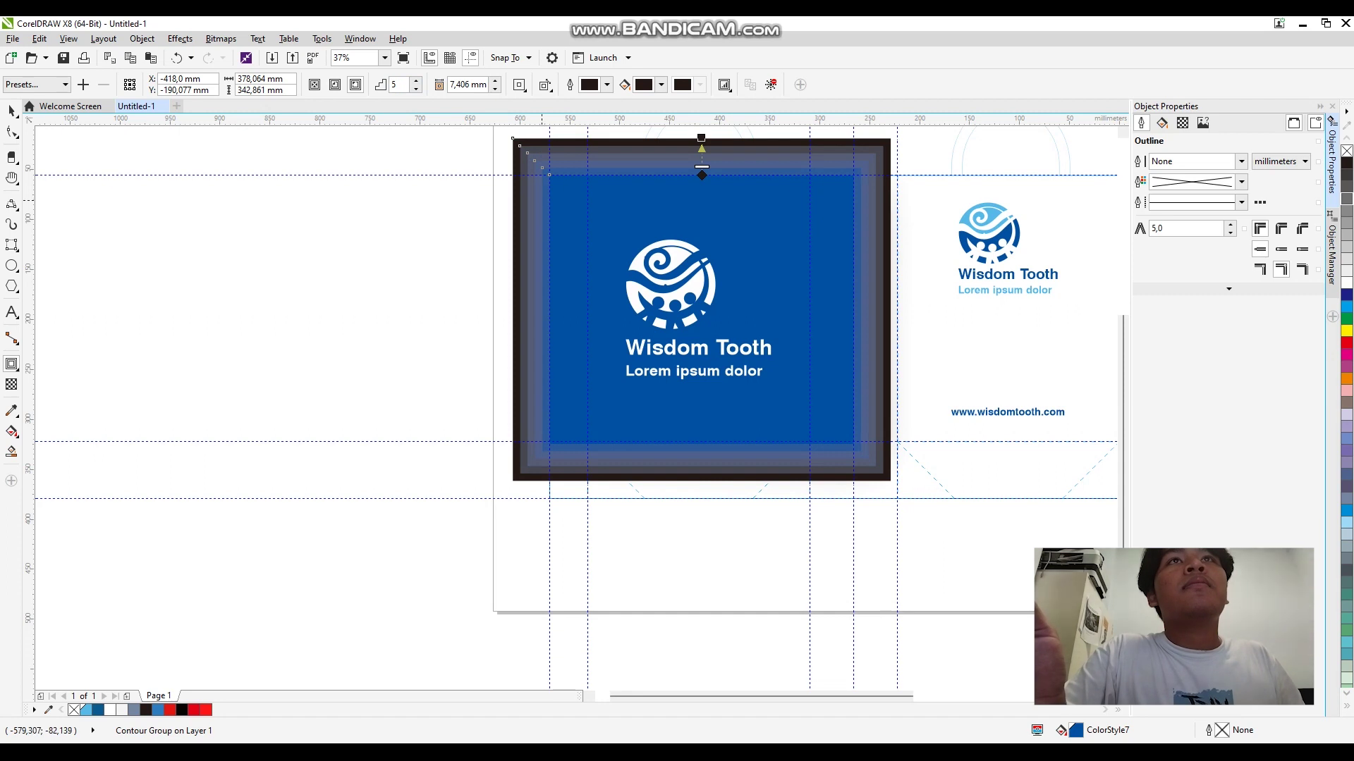
# Set the panel contour's fill colour to white and reduce its offset to 3.906 mm
pyautogui.scroll(2, 811, 408)
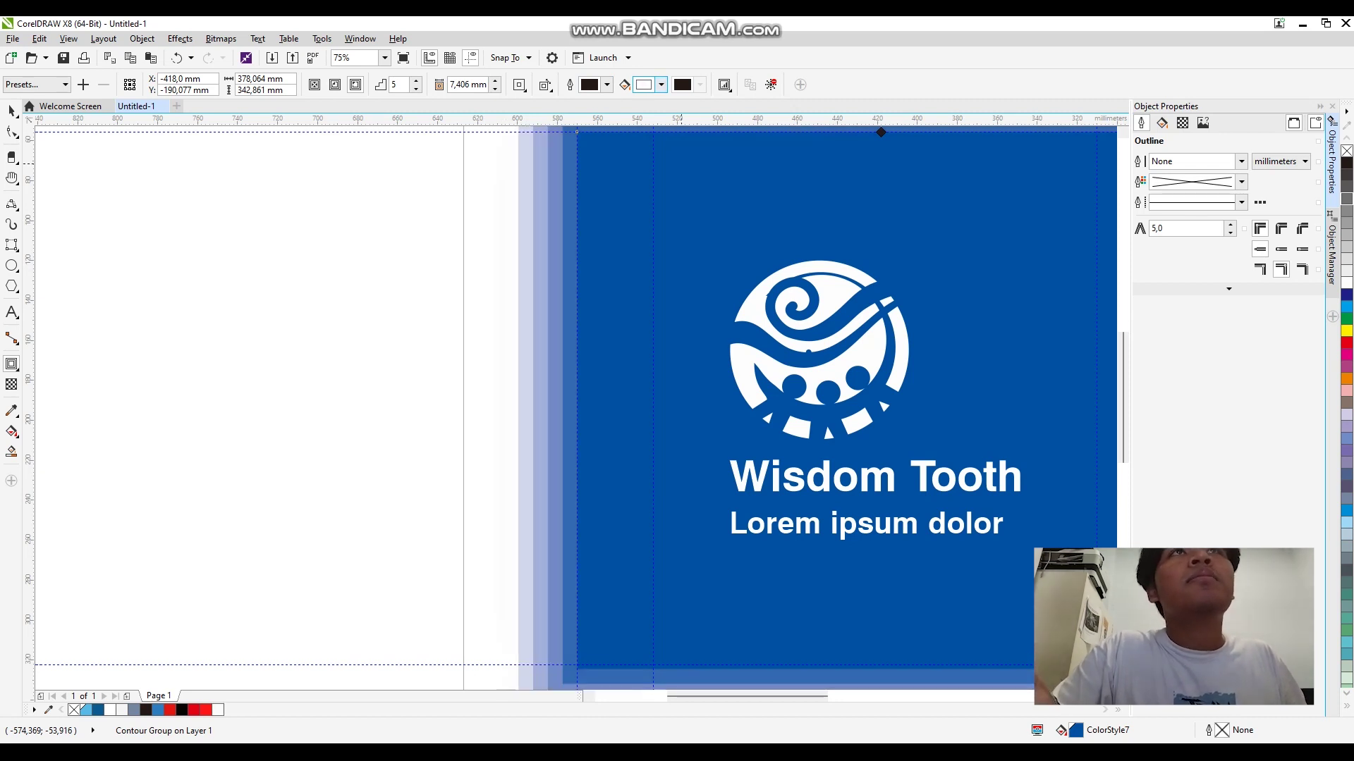
pyautogui.scroll(-3, 667, 256)
pyautogui.scroll(2, 667, 257)
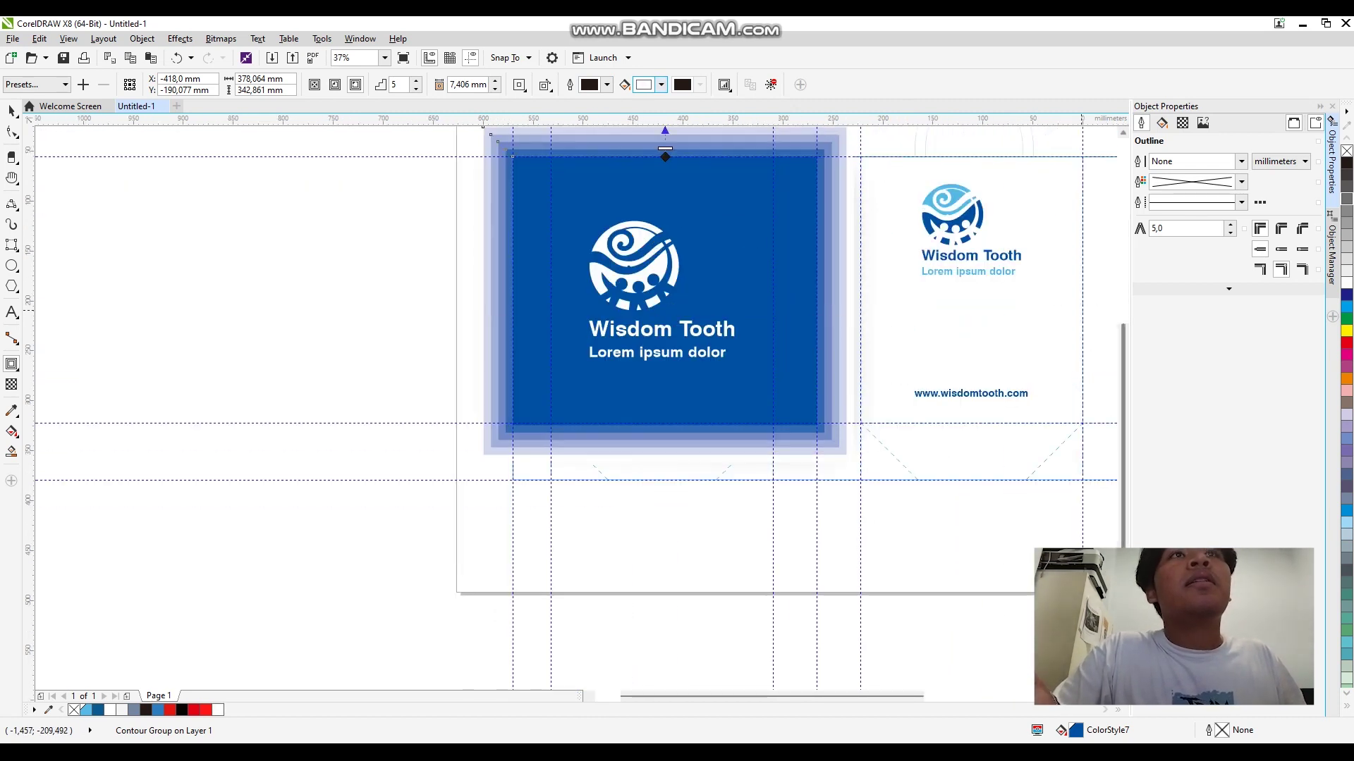
pyautogui.scroll(3, 578, 387)
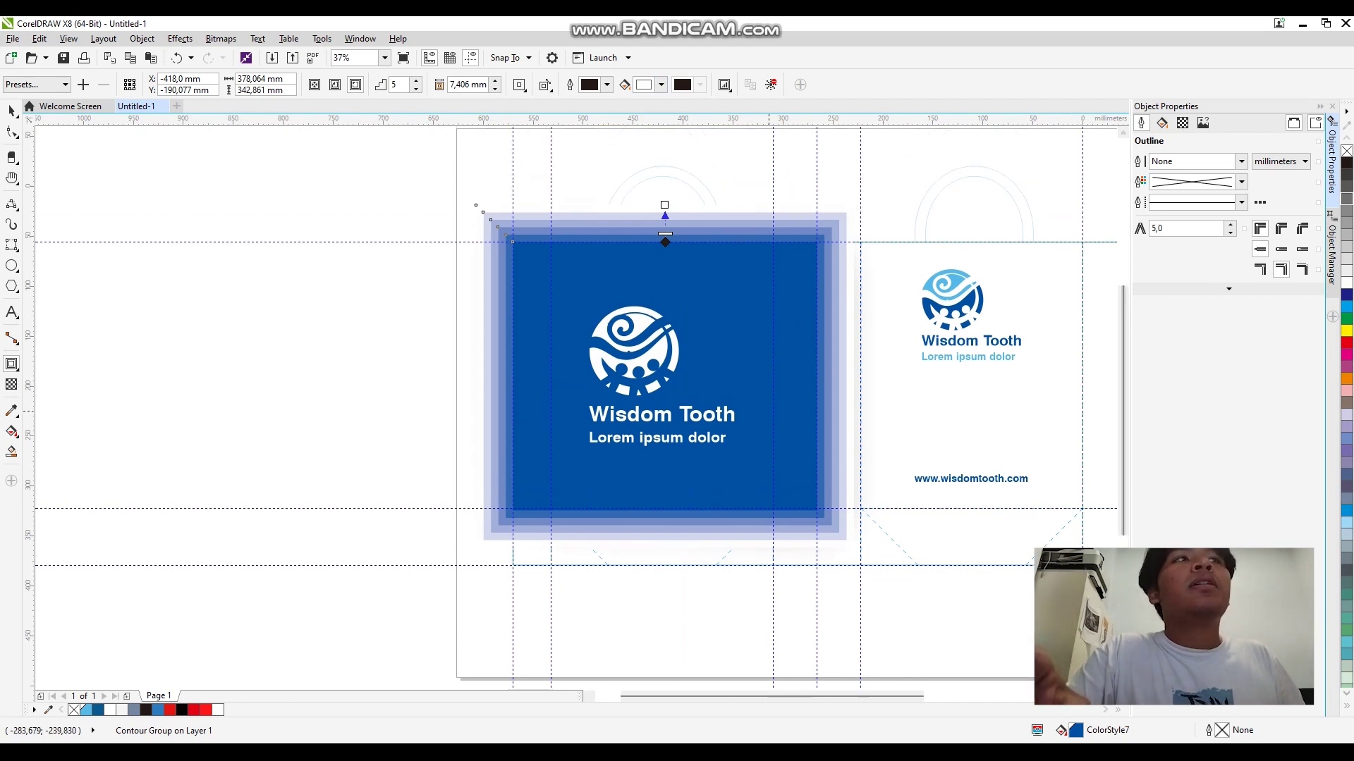
pyautogui.click(495, 90)
pyautogui.click(495, 90)
pyautogui.click(495, 89)
pyautogui.click(495, 89)
pyautogui.click(495, 90)
pyautogui.click(495, 89)
pyautogui.click(495, 89)
pyautogui.click(11, 111)
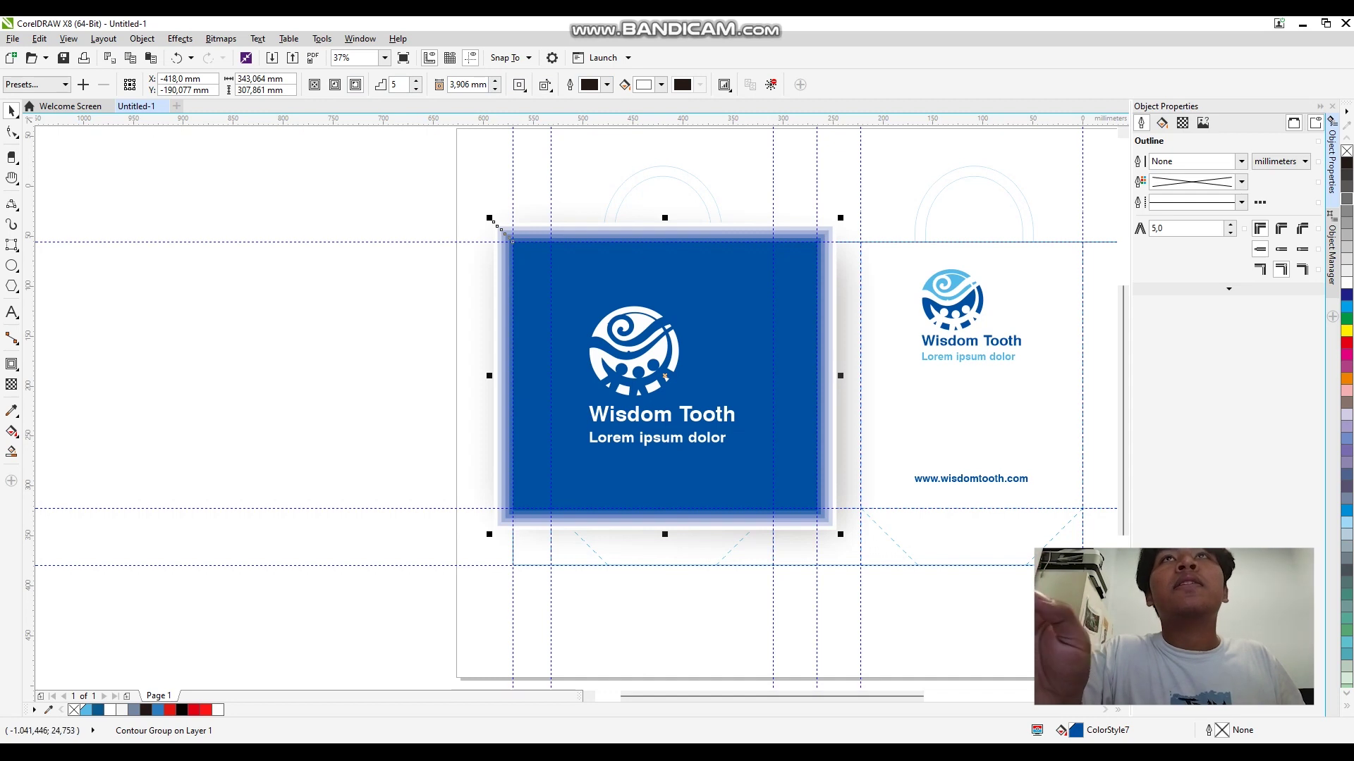
# Undo the contour on the blue panel, including its offset and colour changes
pyautogui.hotkey('ctrl', 'z')
pyautogui.hotkey('ctrl', 'z')
pyautogui.hotkey('ctrl', 'z')
pyautogui.hotkey('ctrl', 'z')
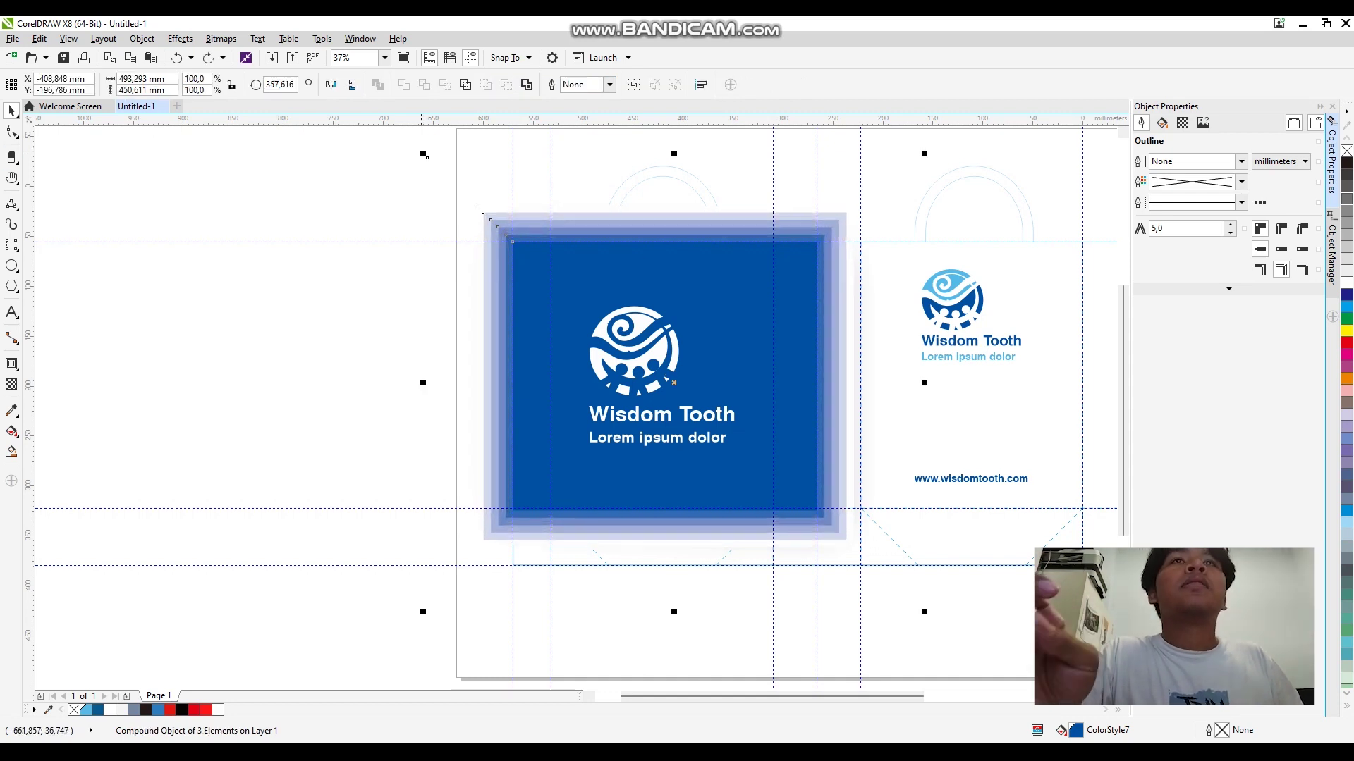
pyautogui.hotkey('ctrl', 'z')
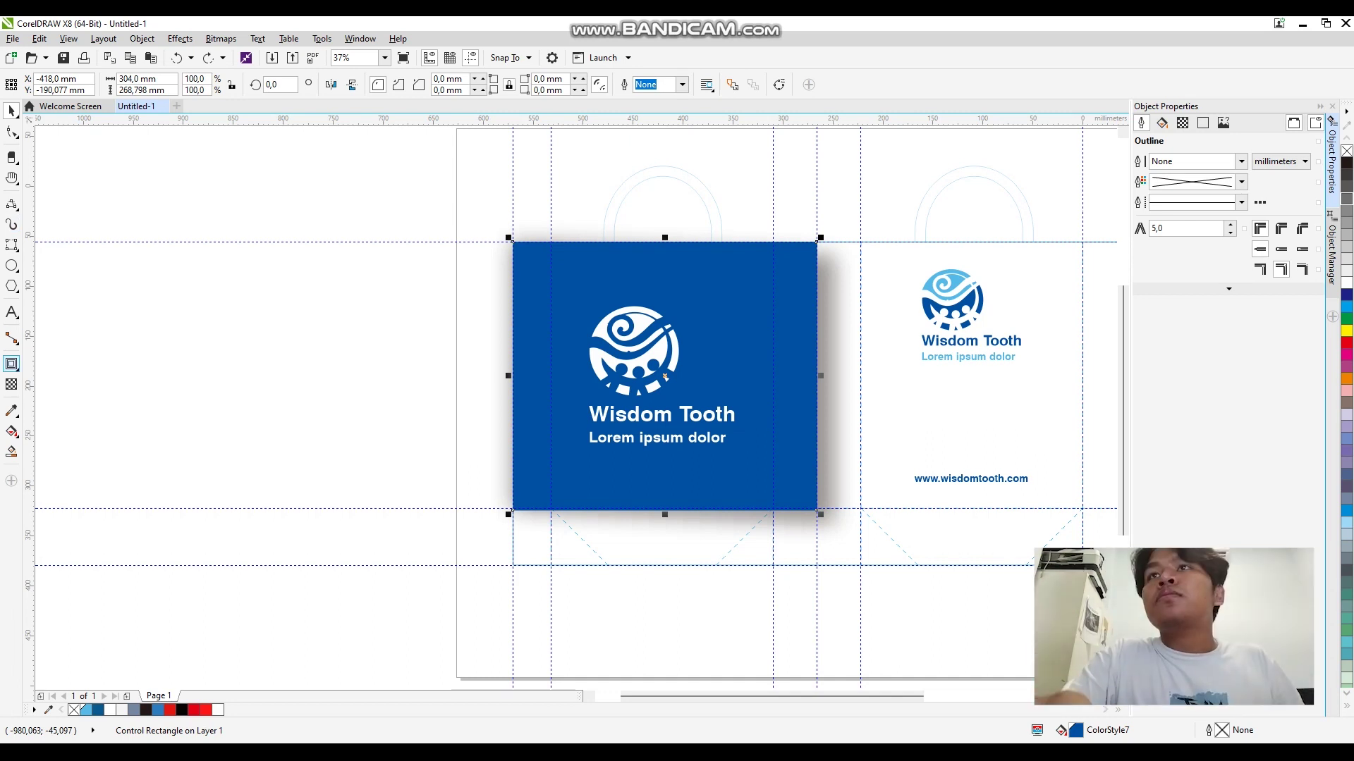
# Blend the upper curve of the white logo with the blue panel and undo the blend
pyautogui.click(55, 396)
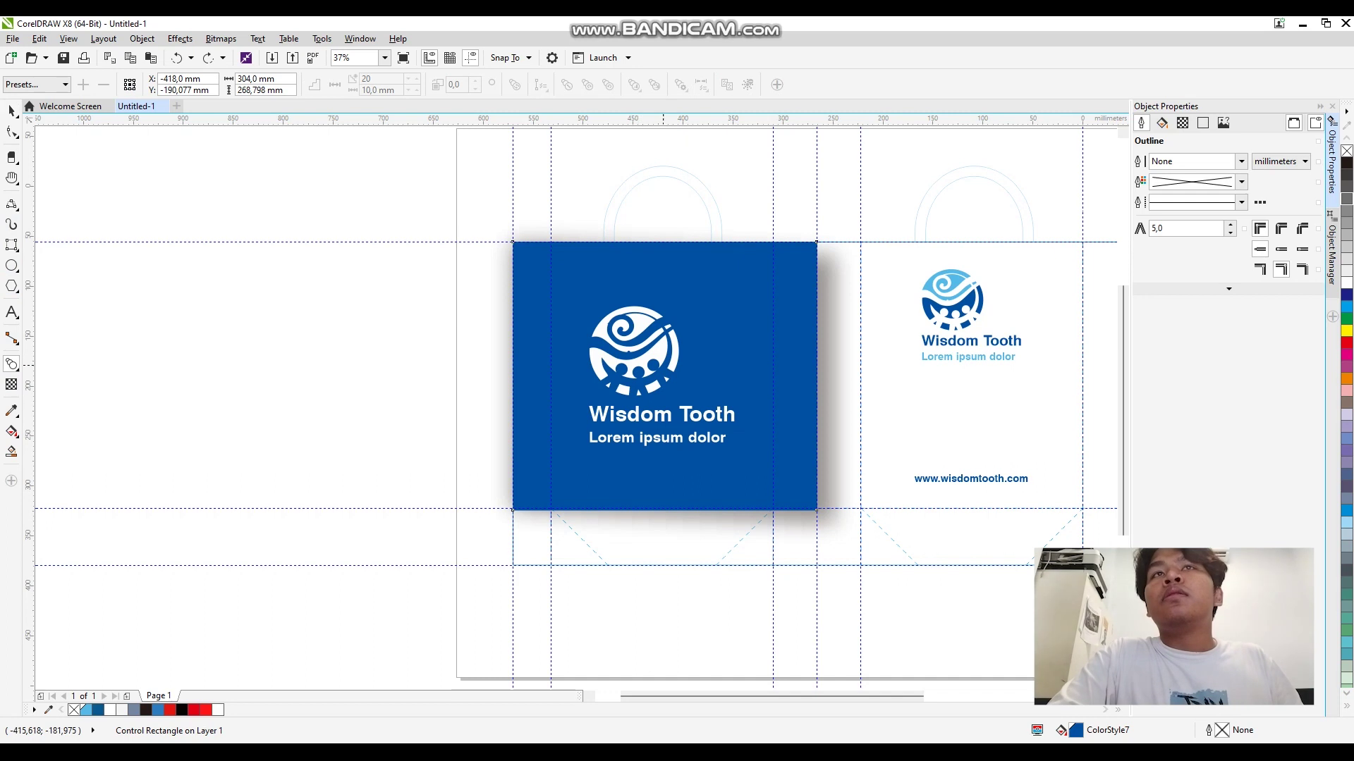
pyautogui.scroll(1, 655, 349)
pyautogui.click(568, 282)
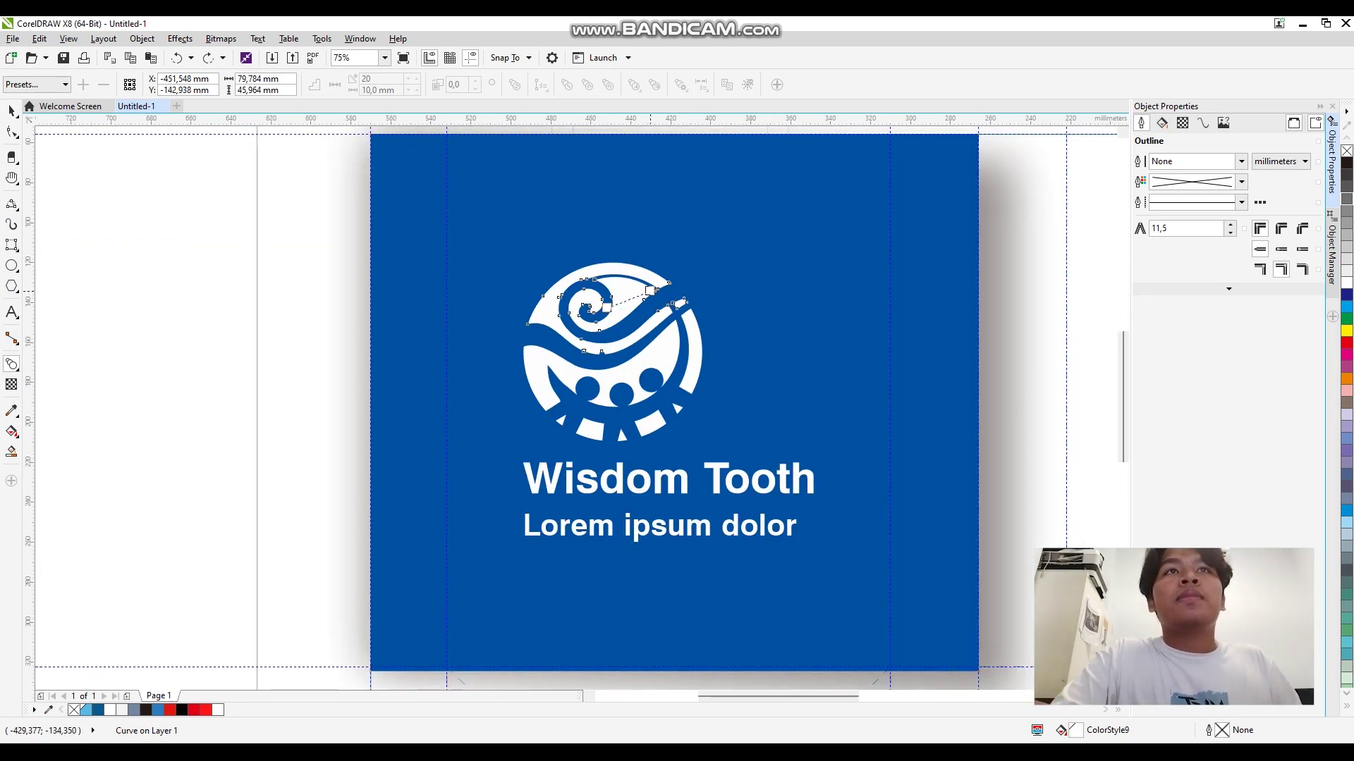
pyautogui.moveTo(674, 303); pyautogui.dragTo(371, 134)
pyautogui.scroll(-1, 605, 317)
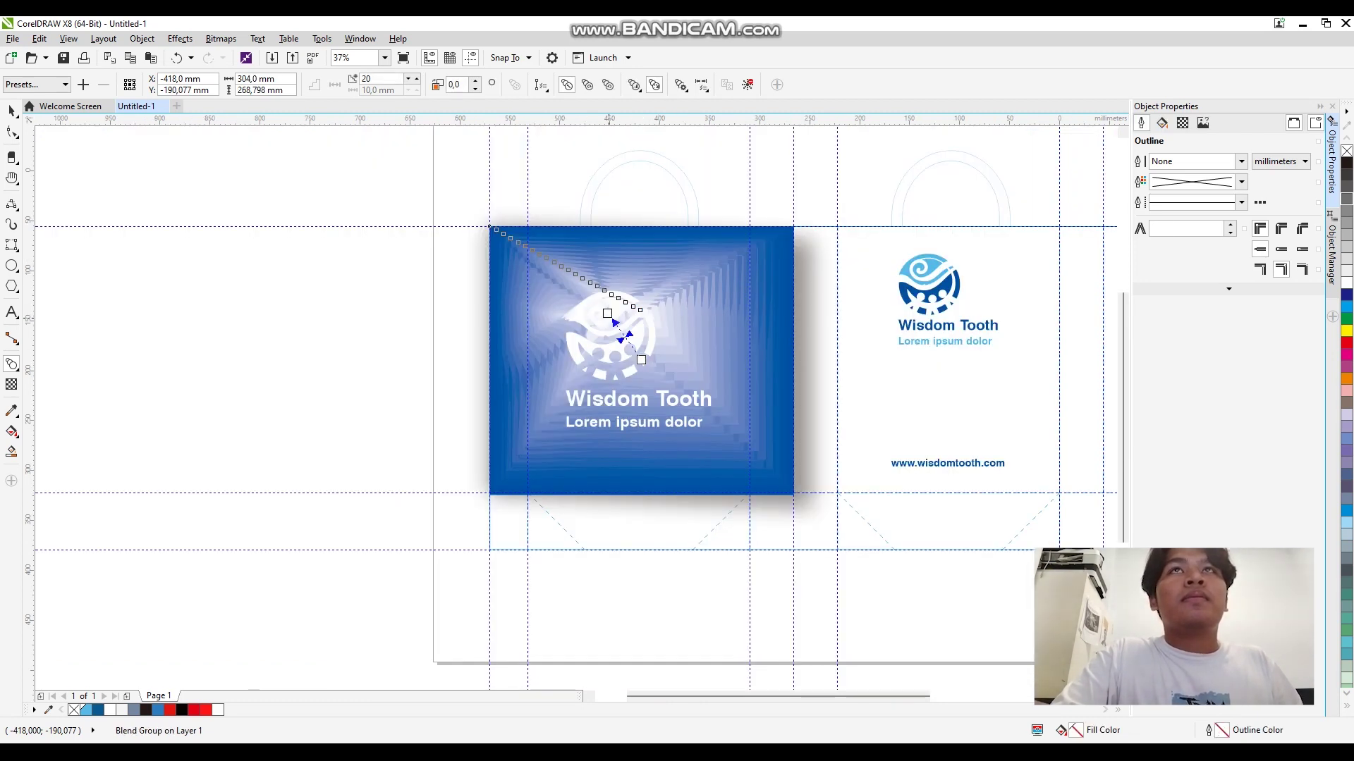
pyautogui.scroll(-1, 607, 314)
pyautogui.hotkey('ctrl', 'z')
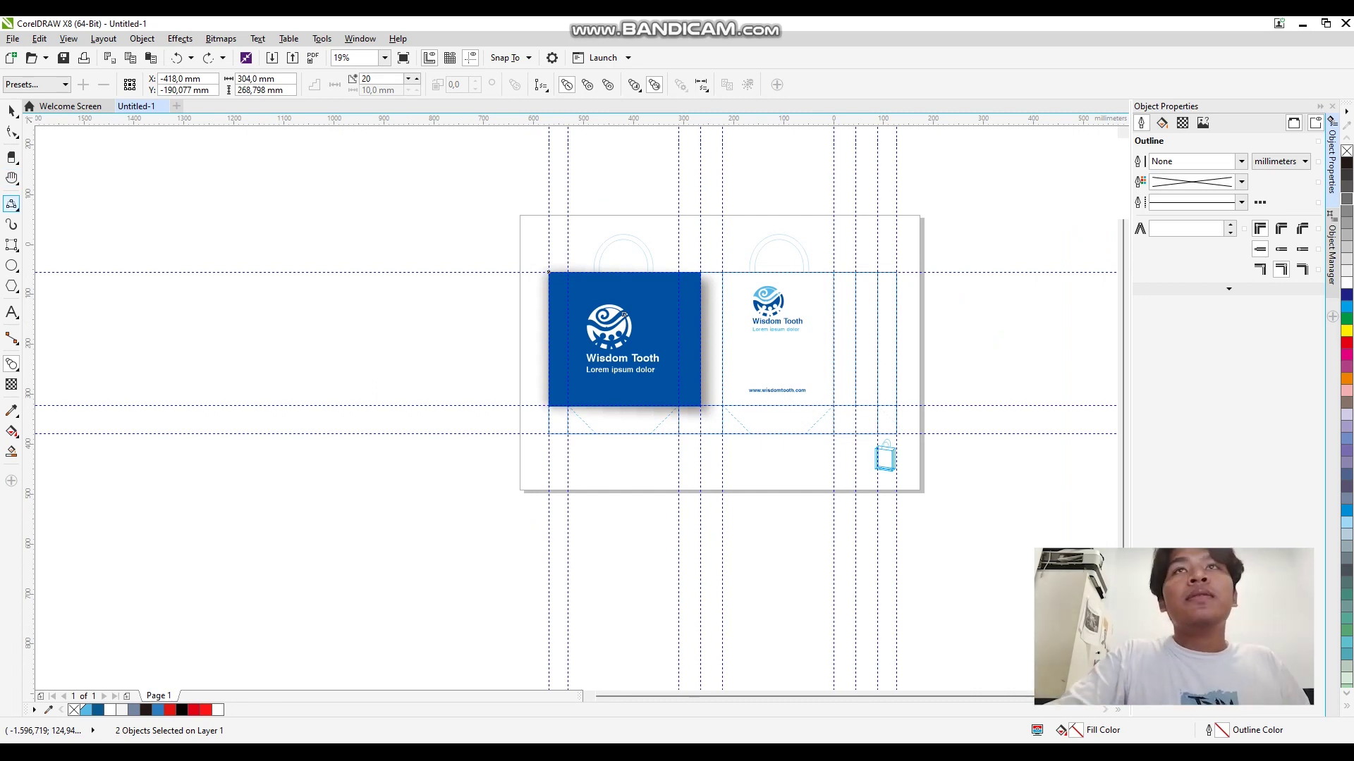
# Draw two vertical lines in the empty area beside the page, about 102 mm and 95 mm long
pyautogui.click(607, 315)
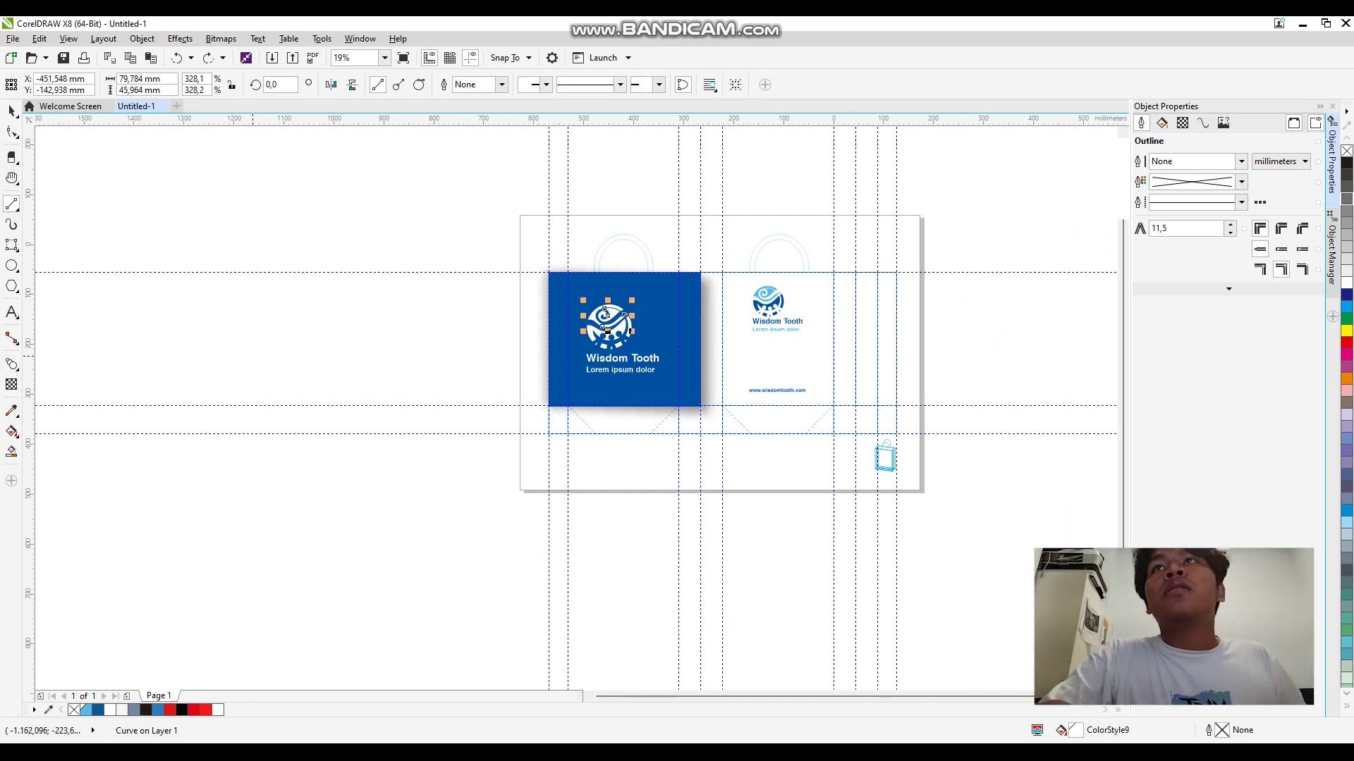
pyautogui.scroll(2, 253, 361)
pyautogui.click(443, 344)
pyautogui.keyDown('ctrl'); pyautogui.click(457, 393); pyautogui.keyUp('ctrl')
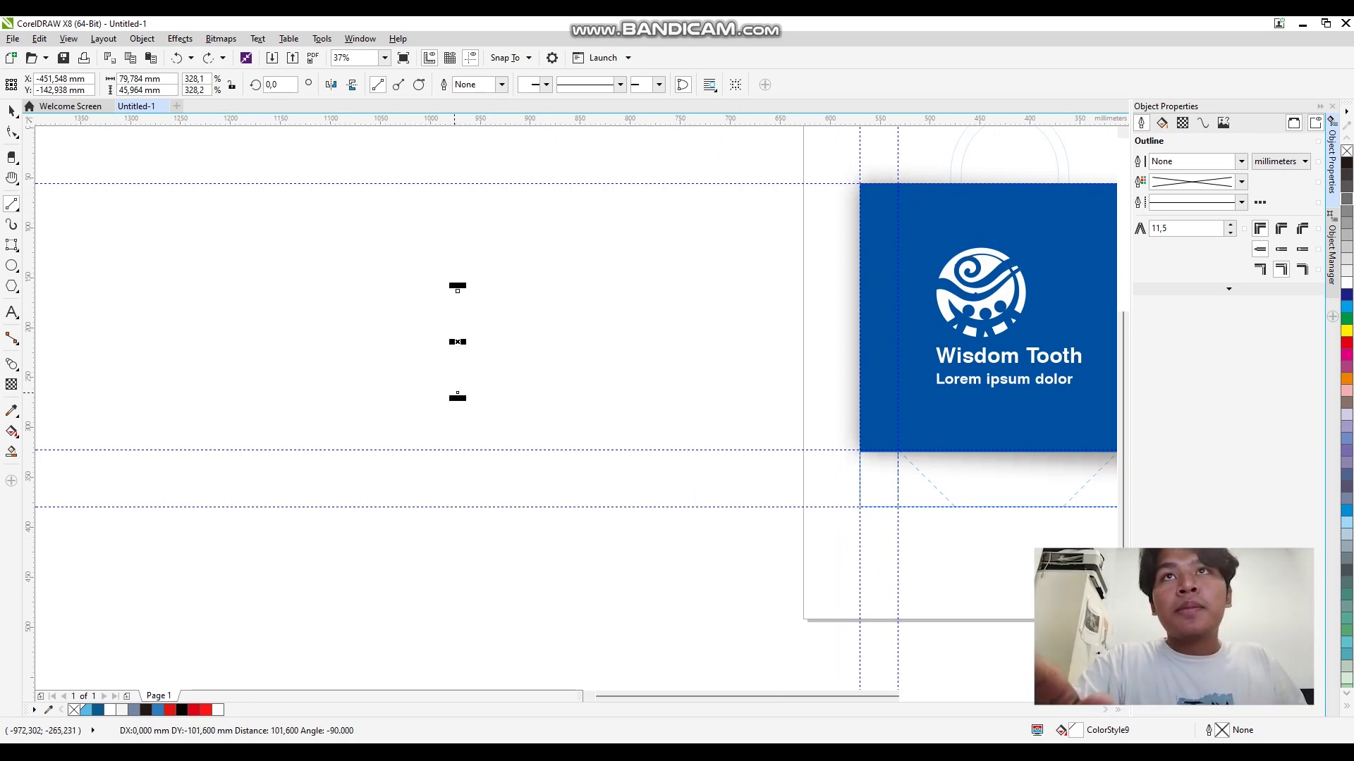
pyautogui.click(636, 289)
pyautogui.keyDown('ctrl'); pyautogui.click(635, 384); pyautogui.keyUp('ctrl')
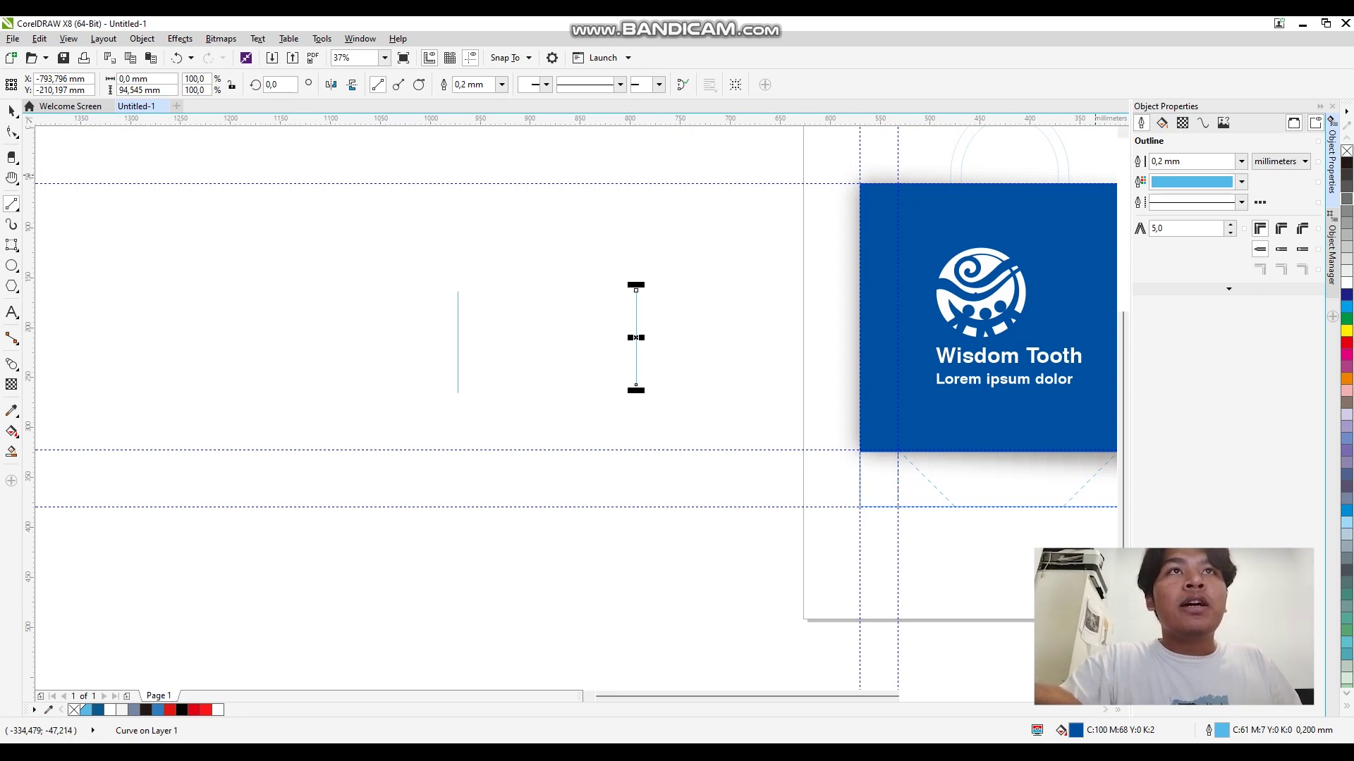
# Set the second line's outline width to 10 mm and blend it with the thin line
pyautogui.click(1191, 161)
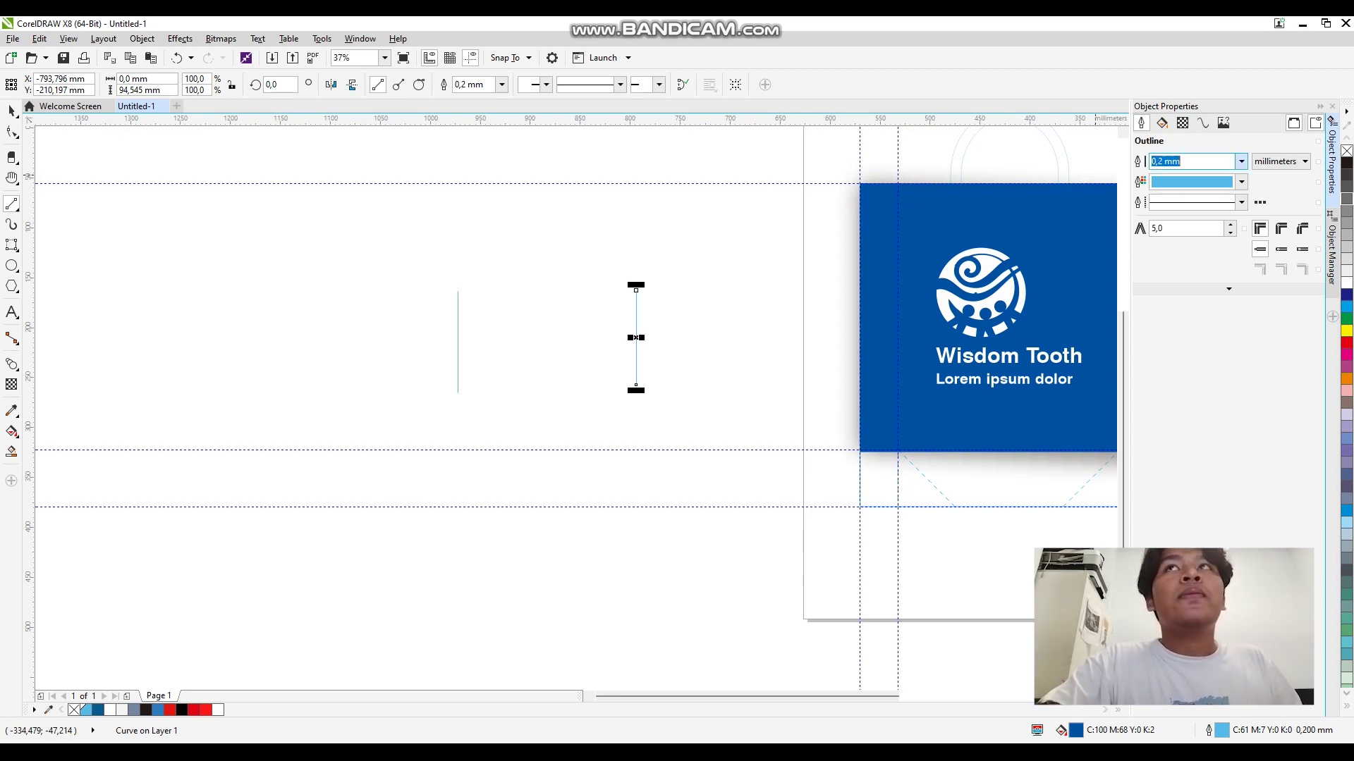
pyautogui.write('10')
pyautogui.press('Return')
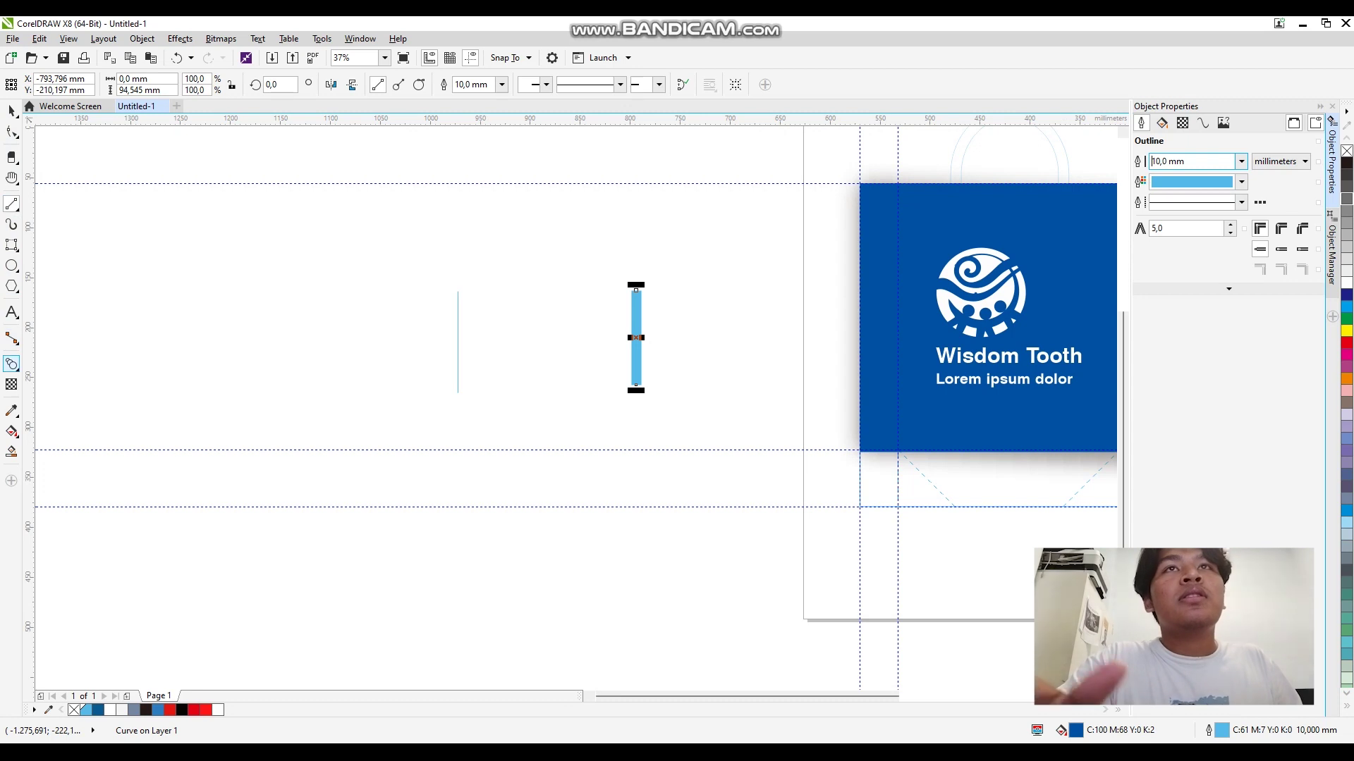
pyautogui.click(11, 365)
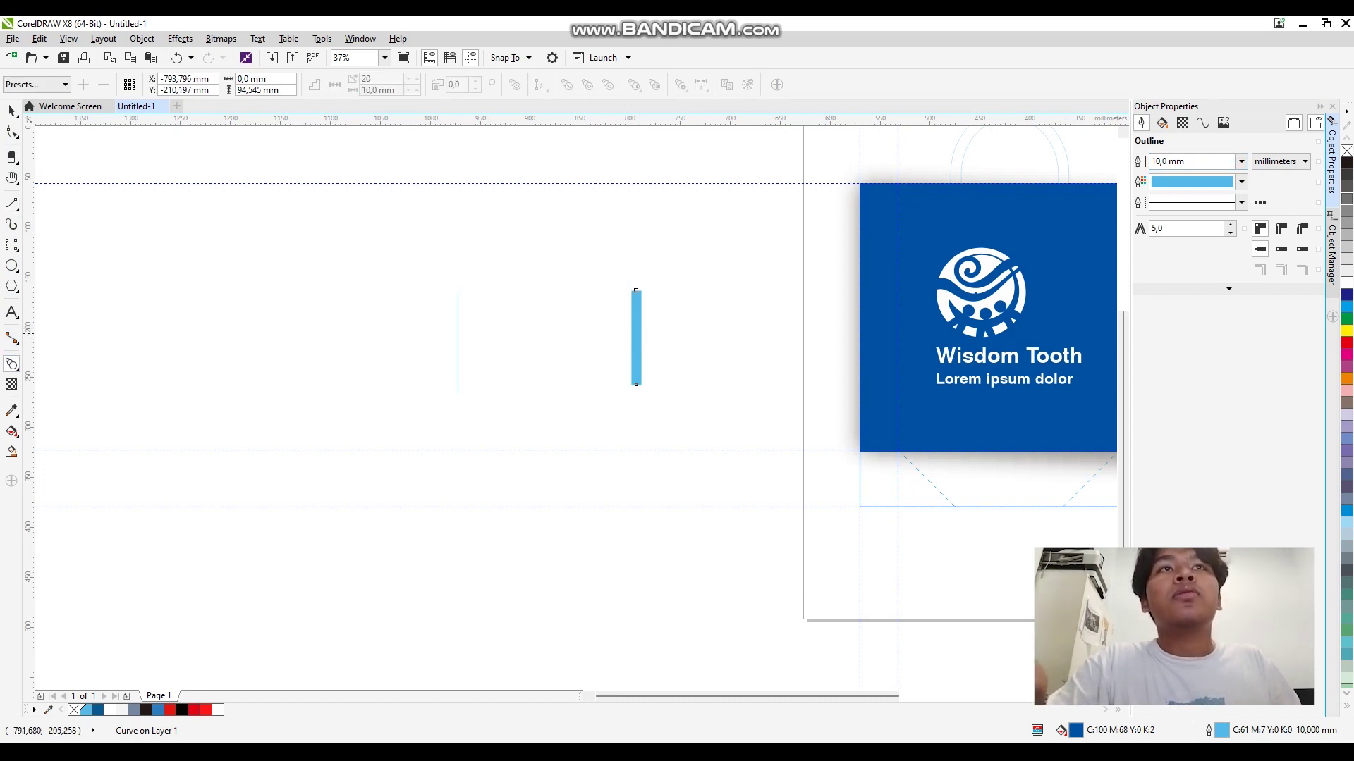
pyautogui.moveTo(635, 337); pyautogui.dragTo(457, 342)
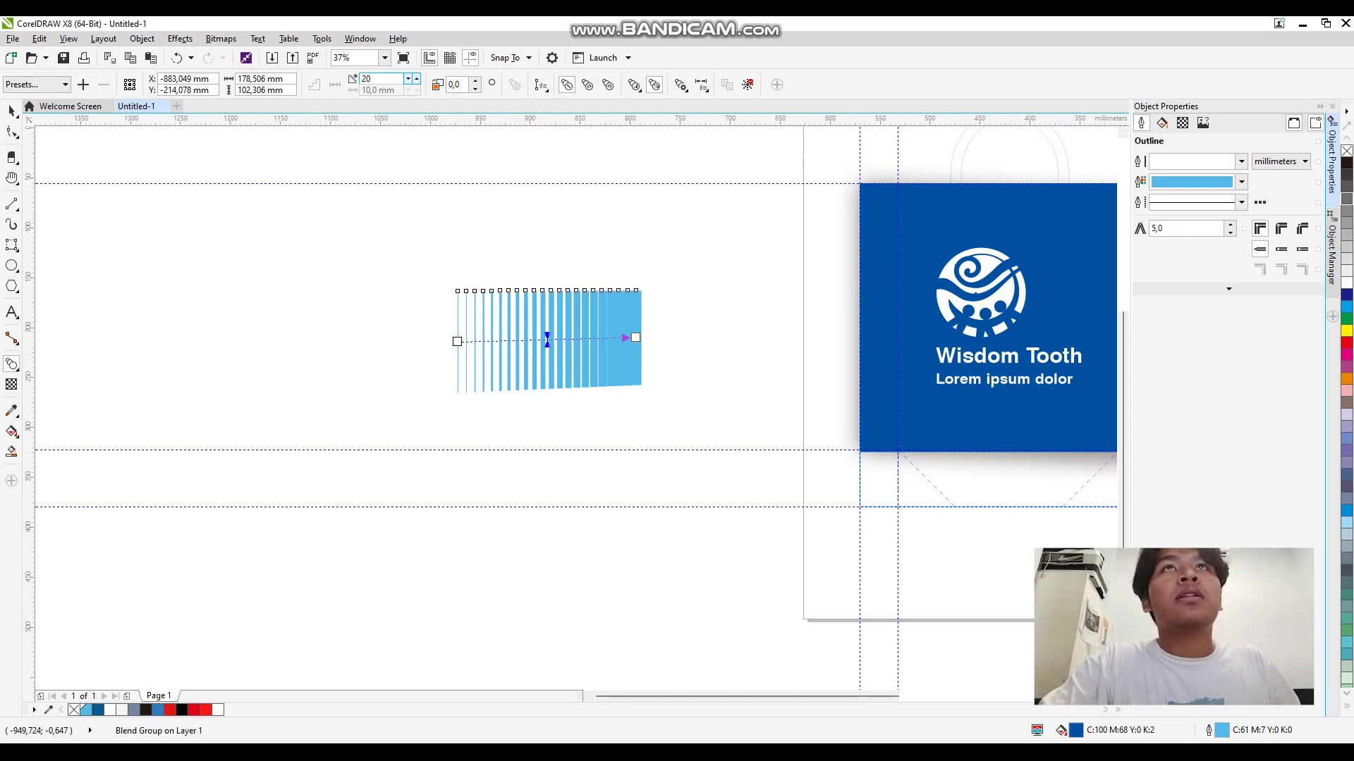
# Reduce the number of blend steps between the two lines to 14
pyautogui.click(408, 79)
pyautogui.click(408, 79)
pyautogui.click(408, 79)
pyautogui.click(409, 79)
pyautogui.click(408, 79)
pyautogui.click(408, 79)
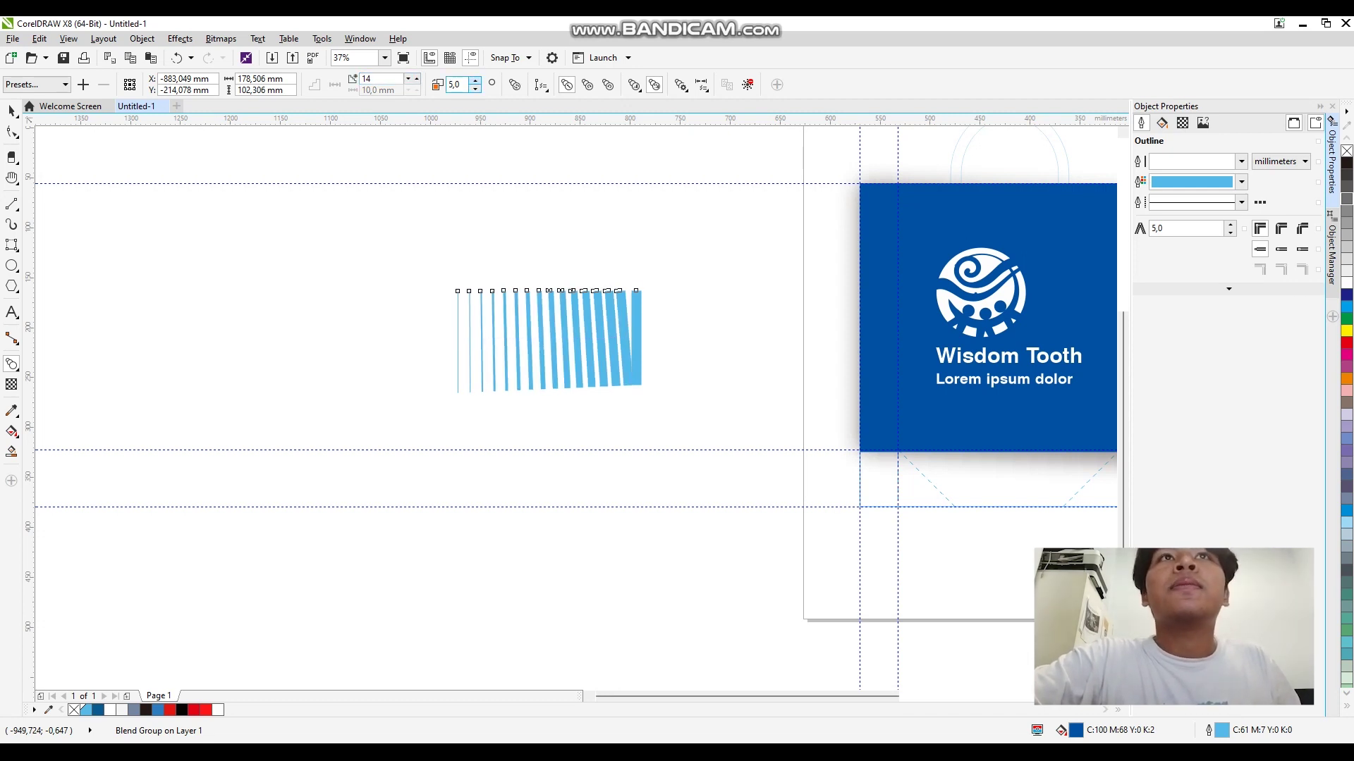
# Set the line blend's direction to -35° and delete the blended lines
pyautogui.click(476, 89)
pyautogui.click(475, 89)
pyautogui.click(475, 88)
pyautogui.click(475, 88)
pyautogui.click(475, 89)
pyautogui.click(475, 89)
pyautogui.click(475, 88)
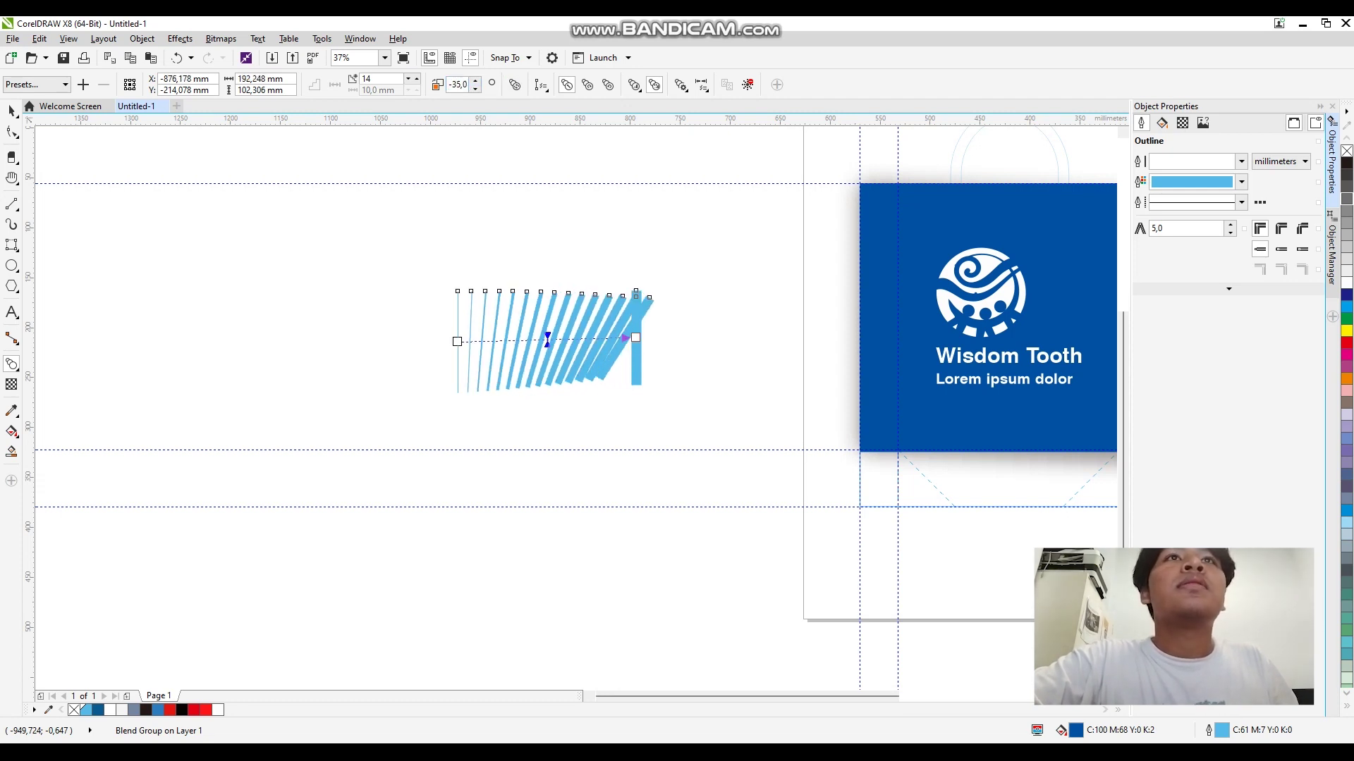
pyautogui.press('space')
pyautogui.press('Delete')
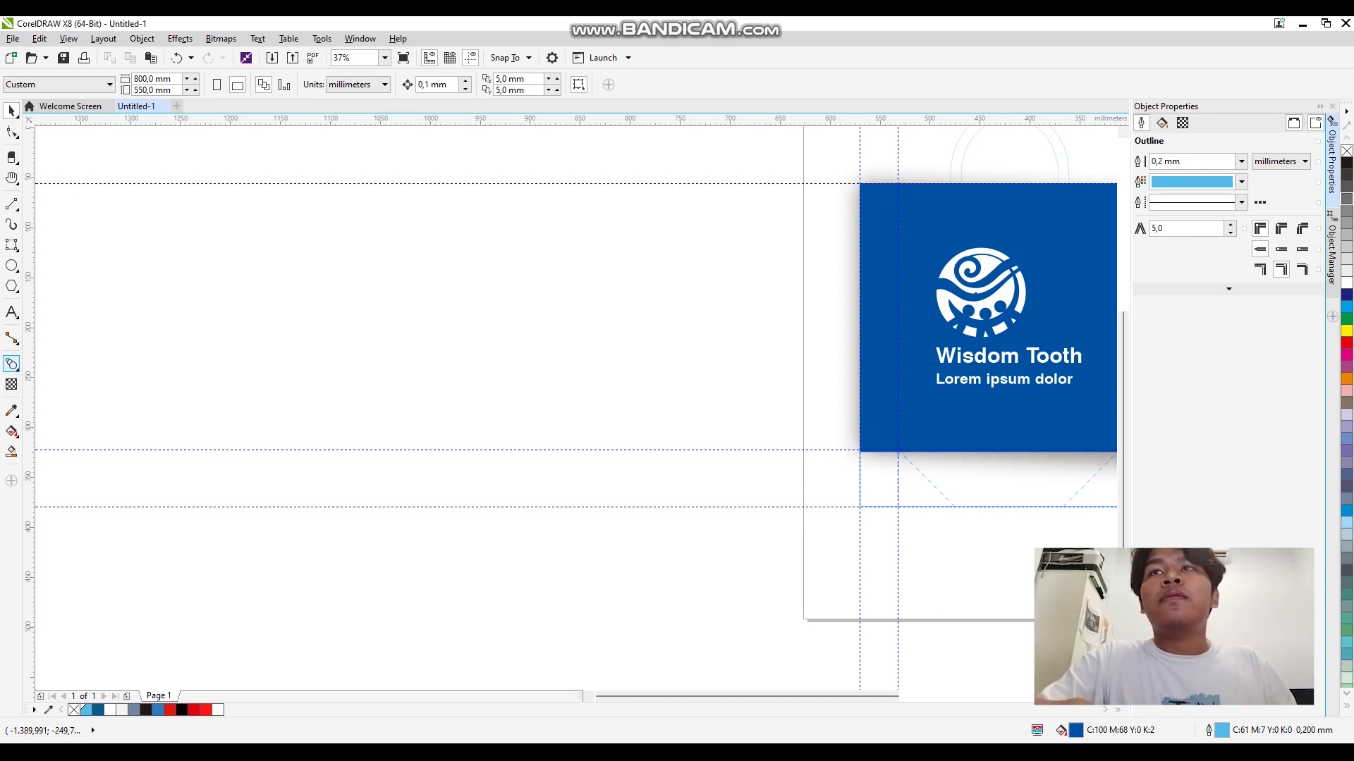
# Apply a linear transparency to the blue panel, fading from just outside its left edge to just past its right edge
pyautogui.click(11, 363)
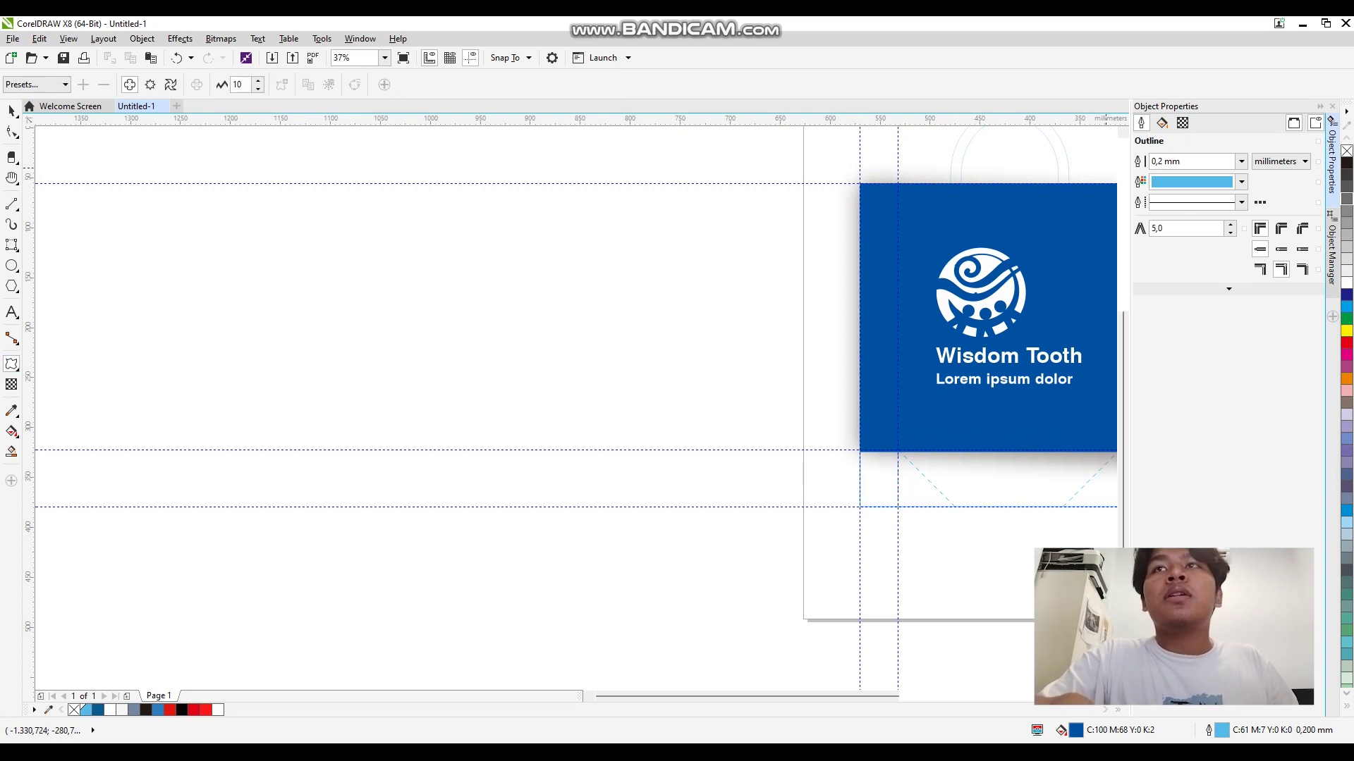
pyautogui.click(1032, 206)
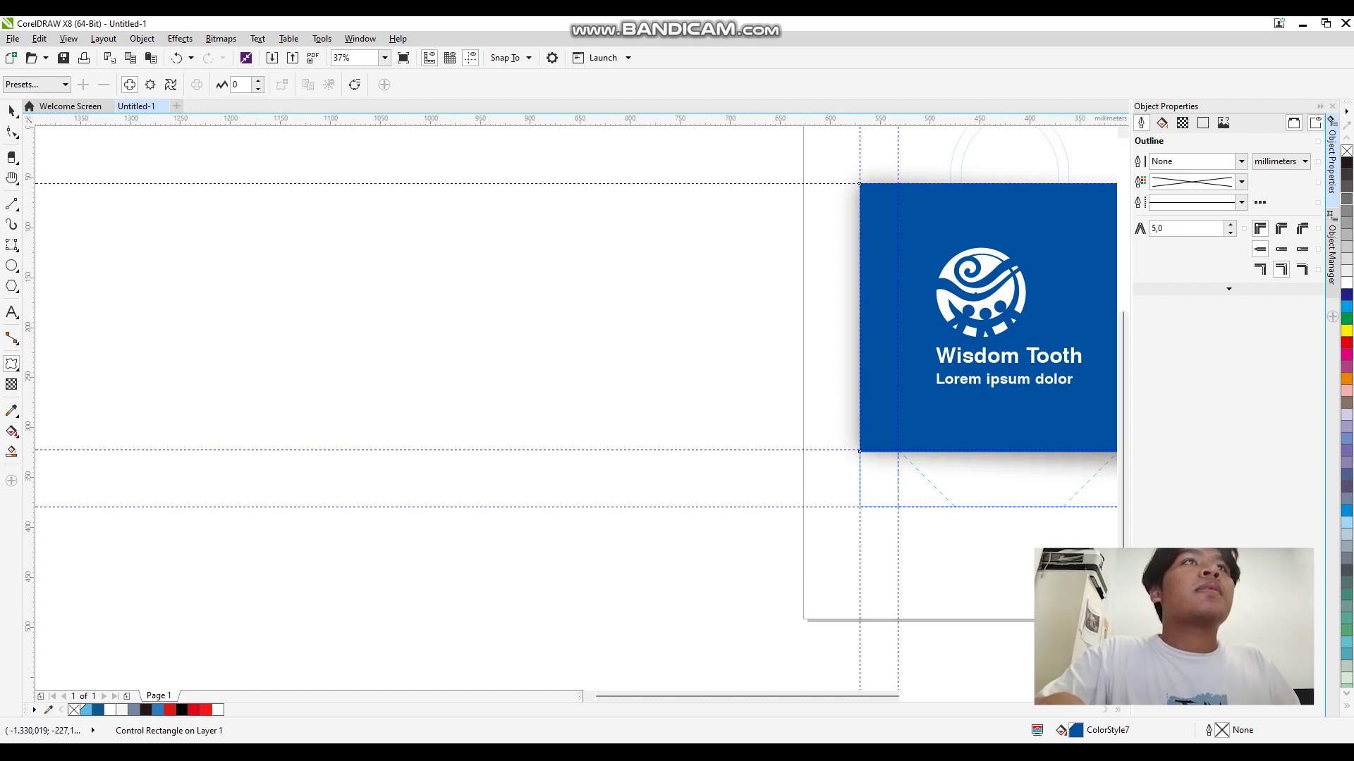
pyautogui.click(11, 384)
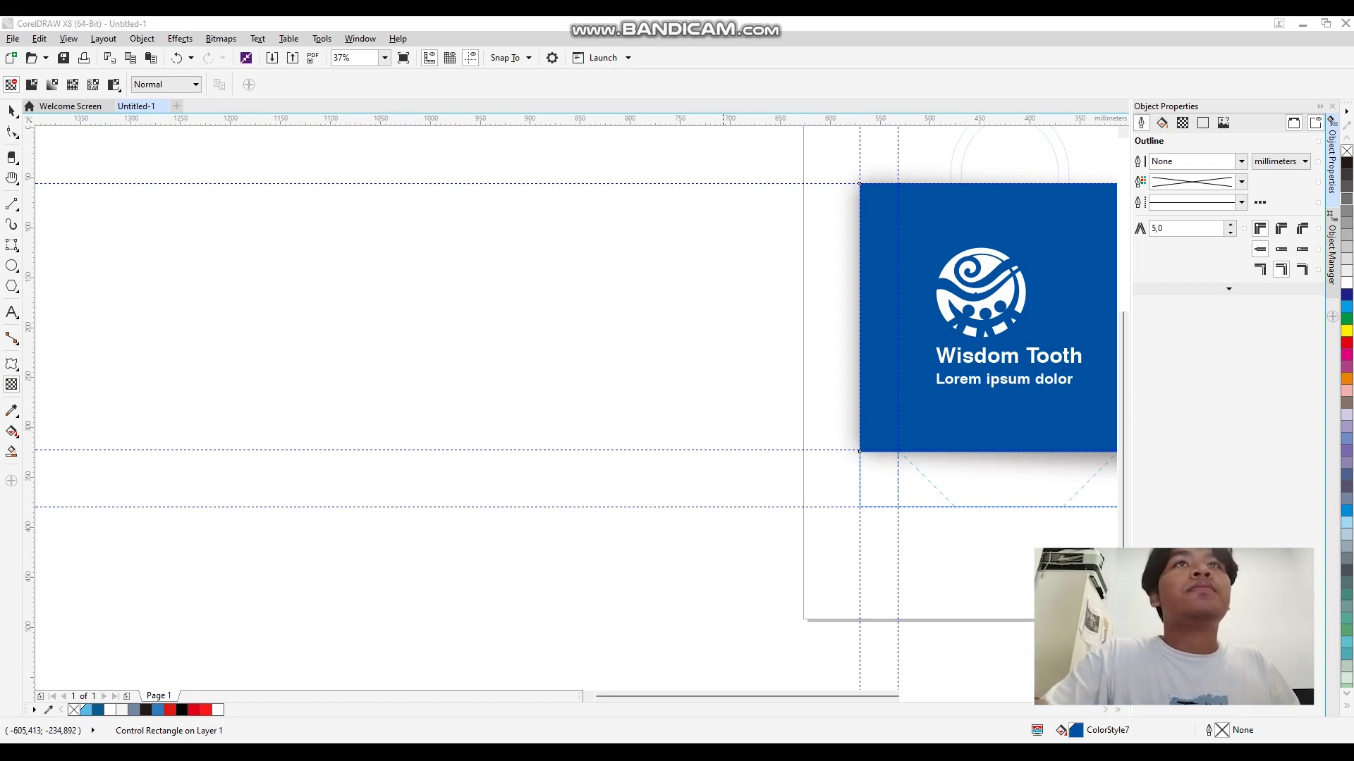
pyautogui.hscroll(5, 576, 317)
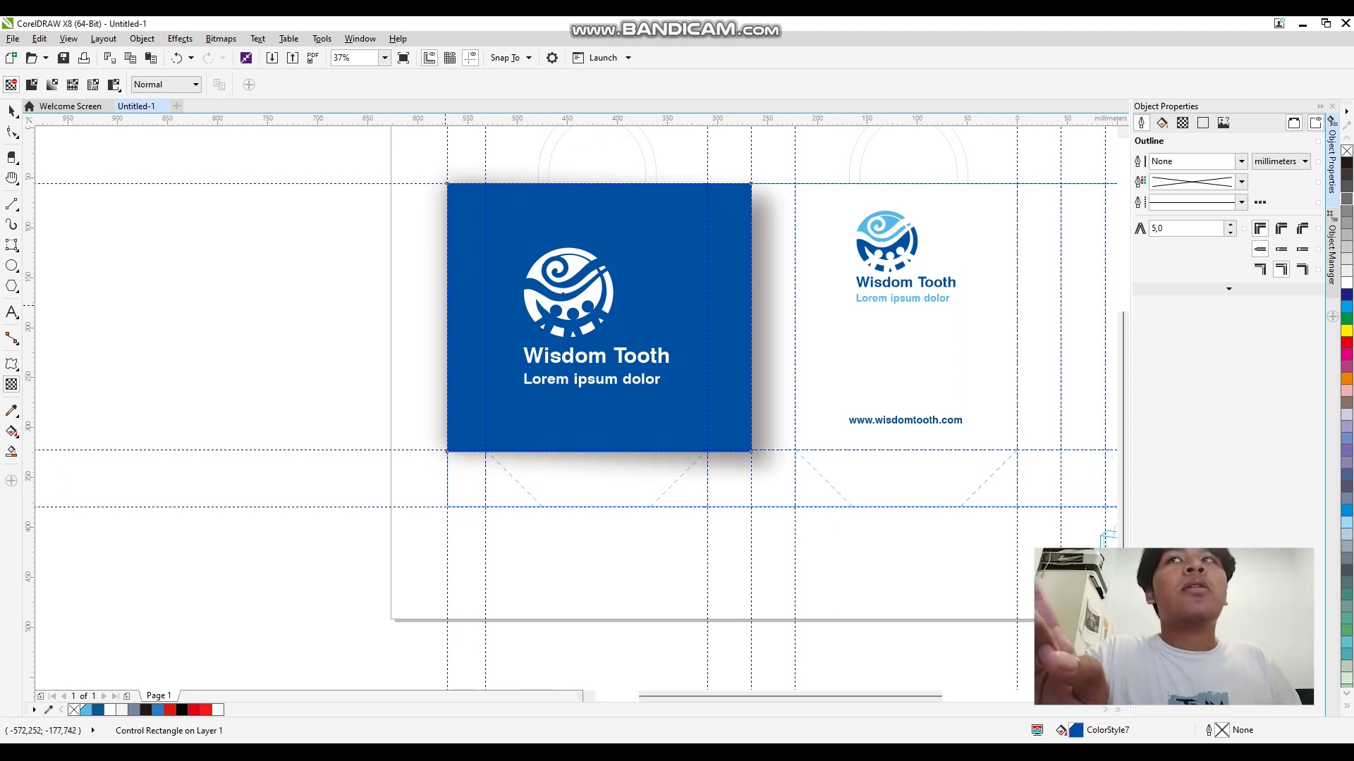
pyautogui.moveTo(431, 310); pyautogui.dragTo(759, 308)
pyautogui.hotkey('ctrl', 'z')
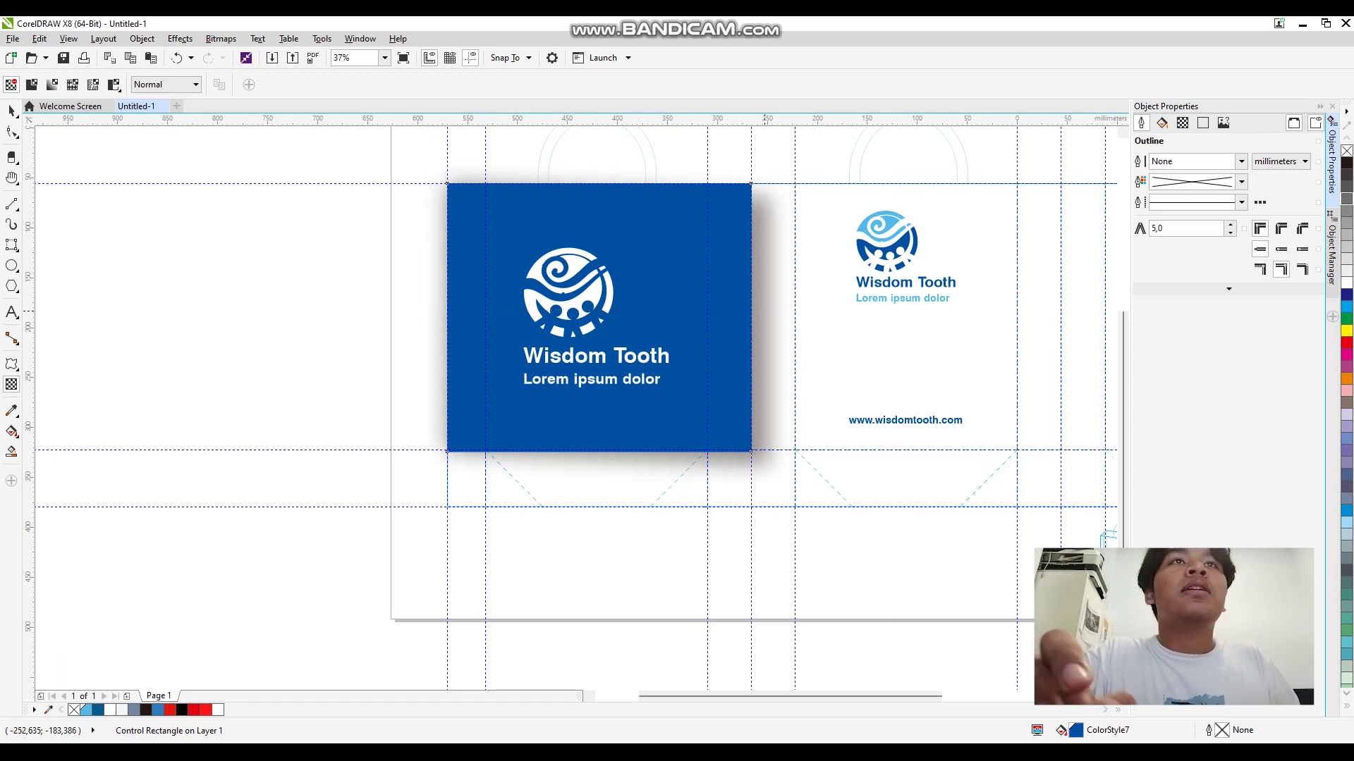
pyautogui.hotkey('ctrl', 'shift', 'z')
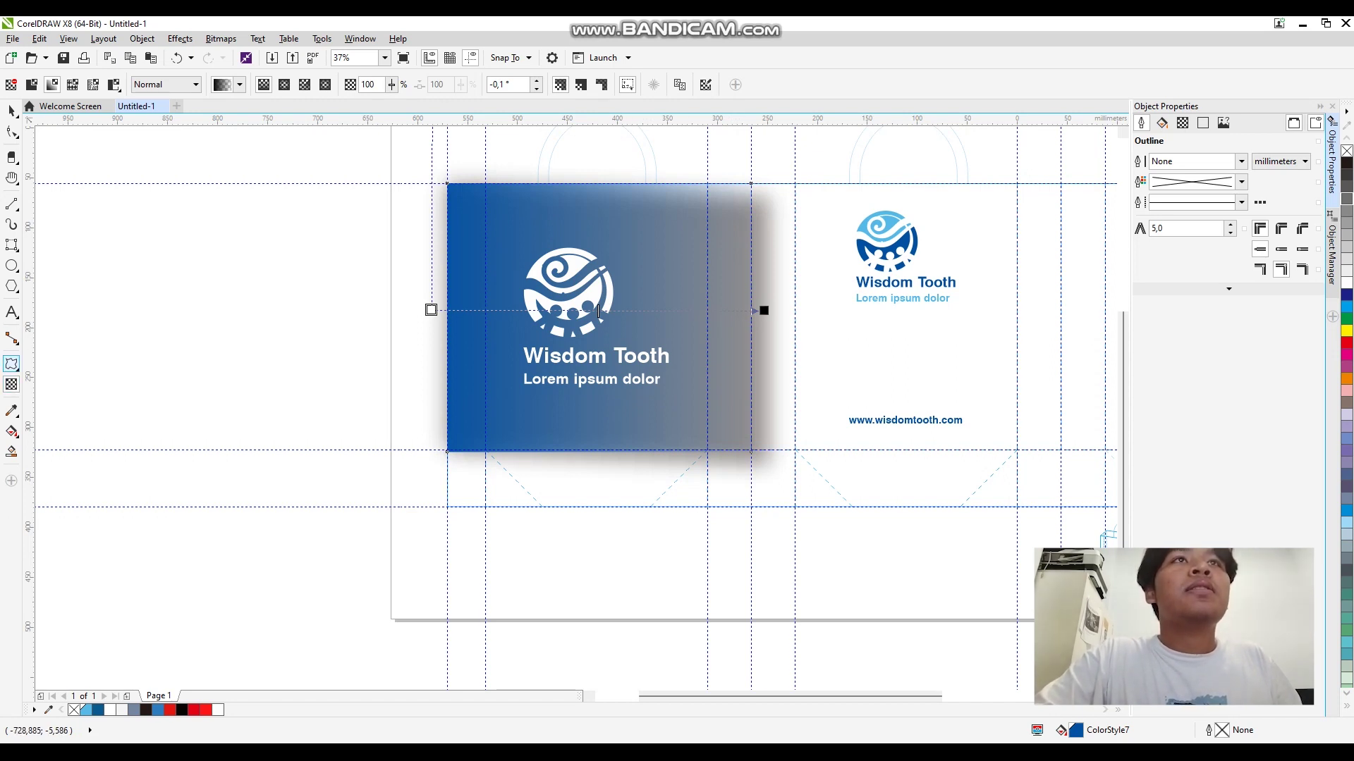
# Shorten the blue panel's drop shadow to just inside its left edge and set the shadow opacity to 0
pyautogui.click(605, 325)
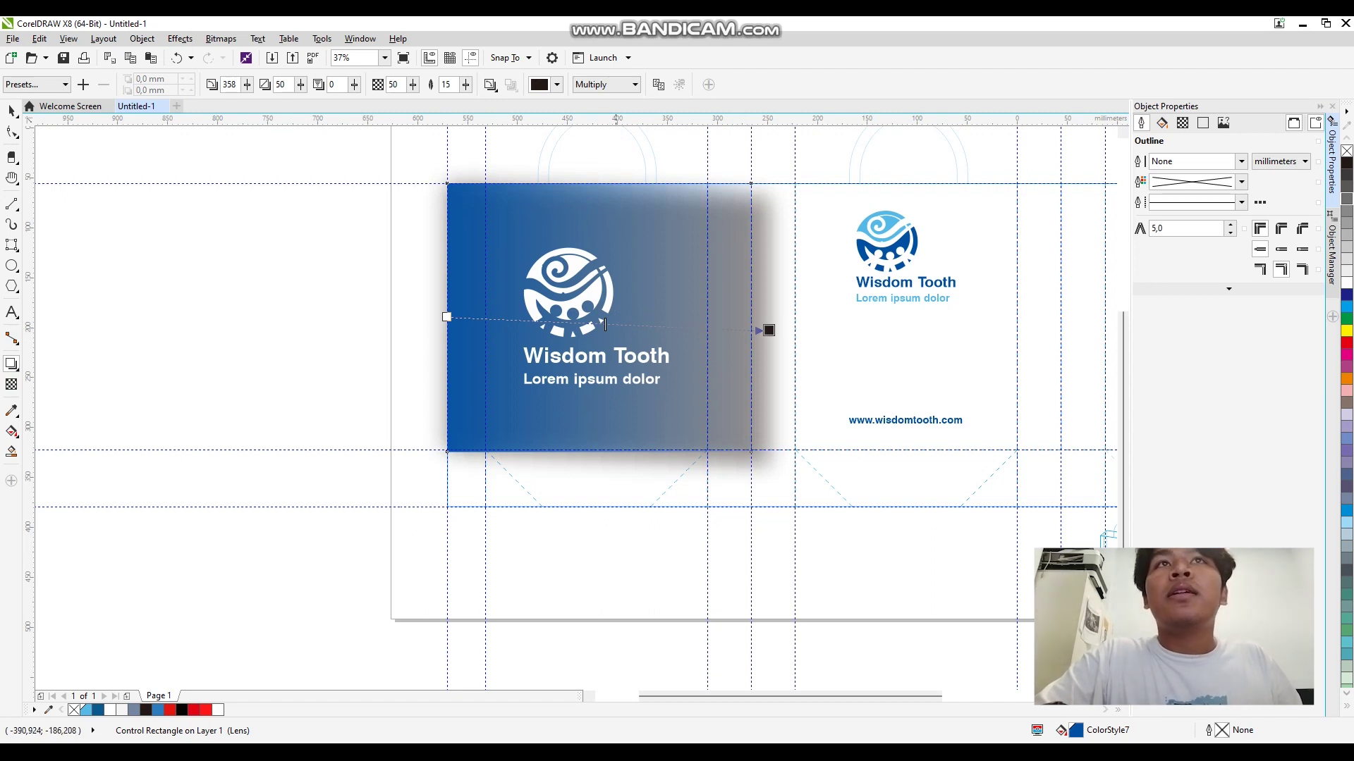
pyautogui.click(769, 331)
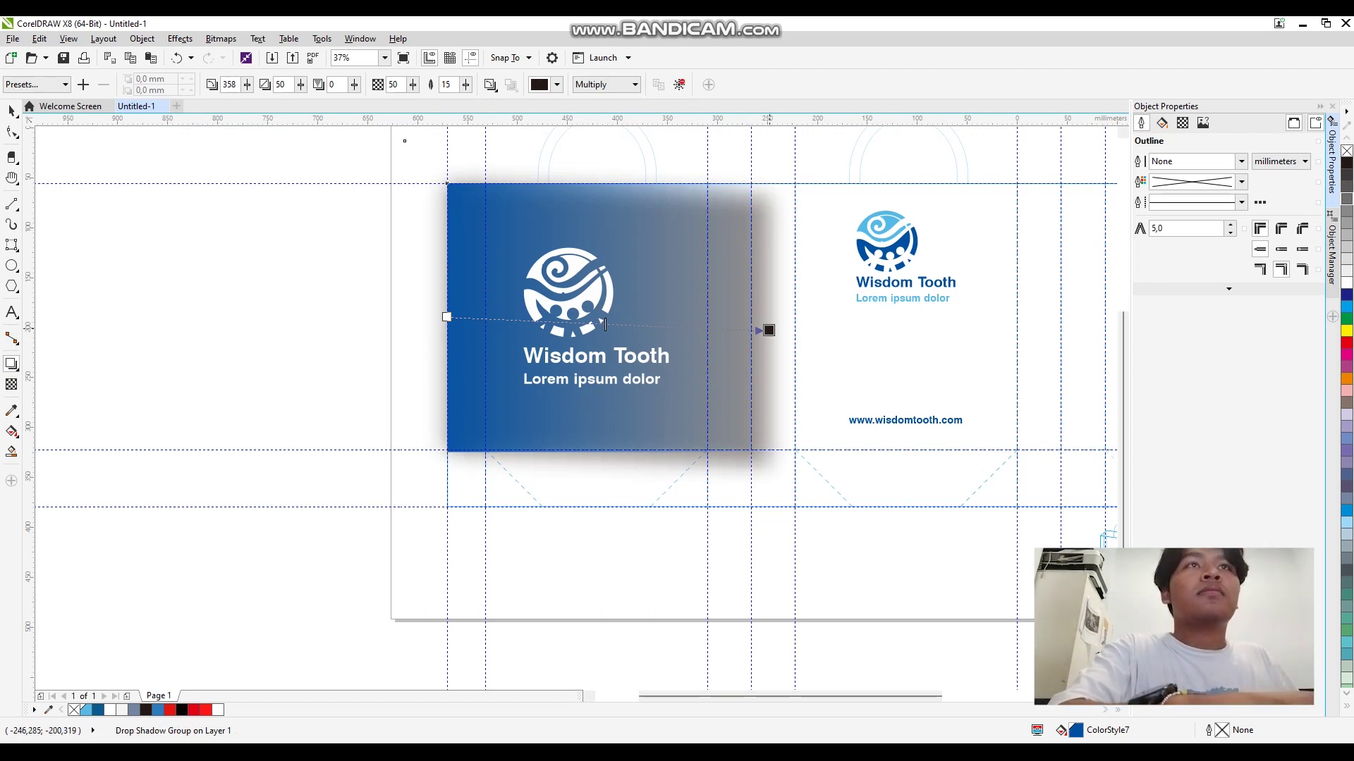
pyautogui.moveTo(769, 331); pyautogui.dragTo(463, 323)
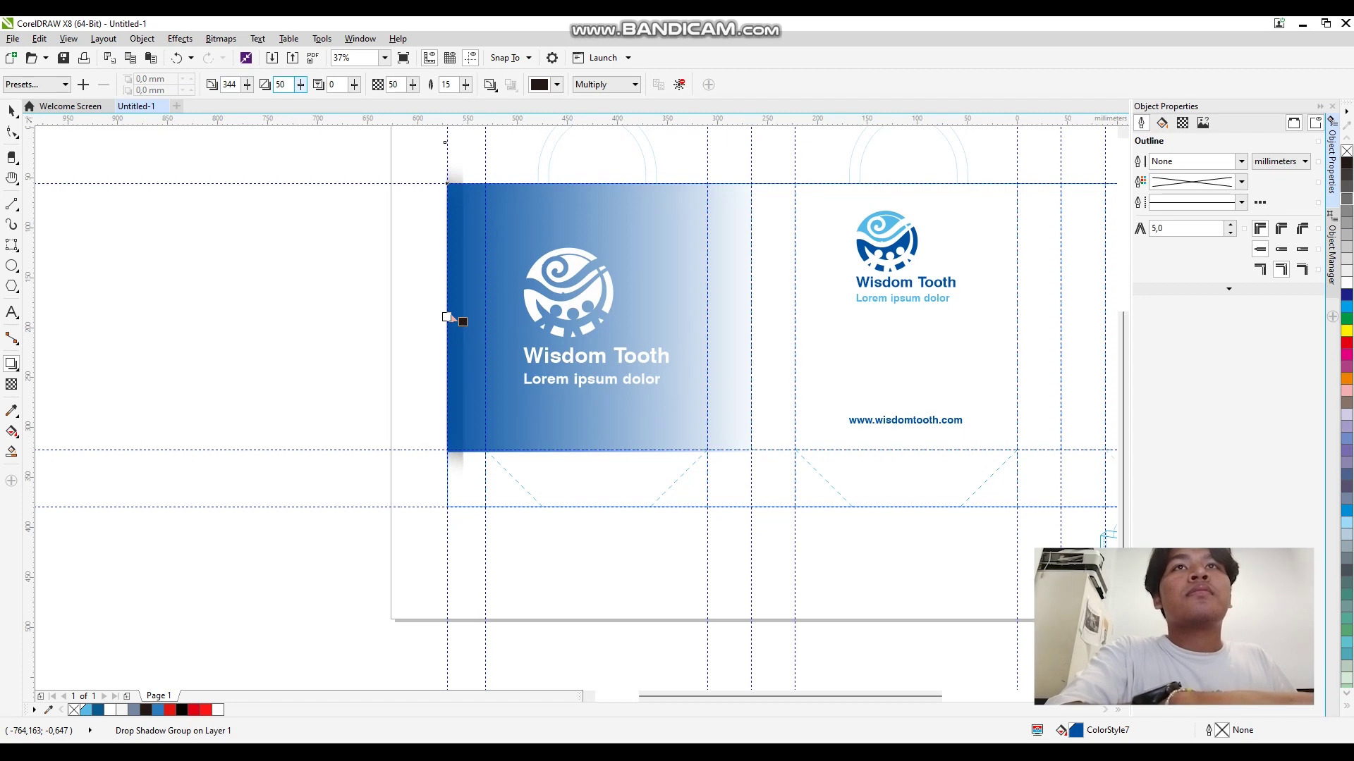
pyautogui.doubleClick(393, 84)
pyautogui.write('0')
pyautogui.press('Return')
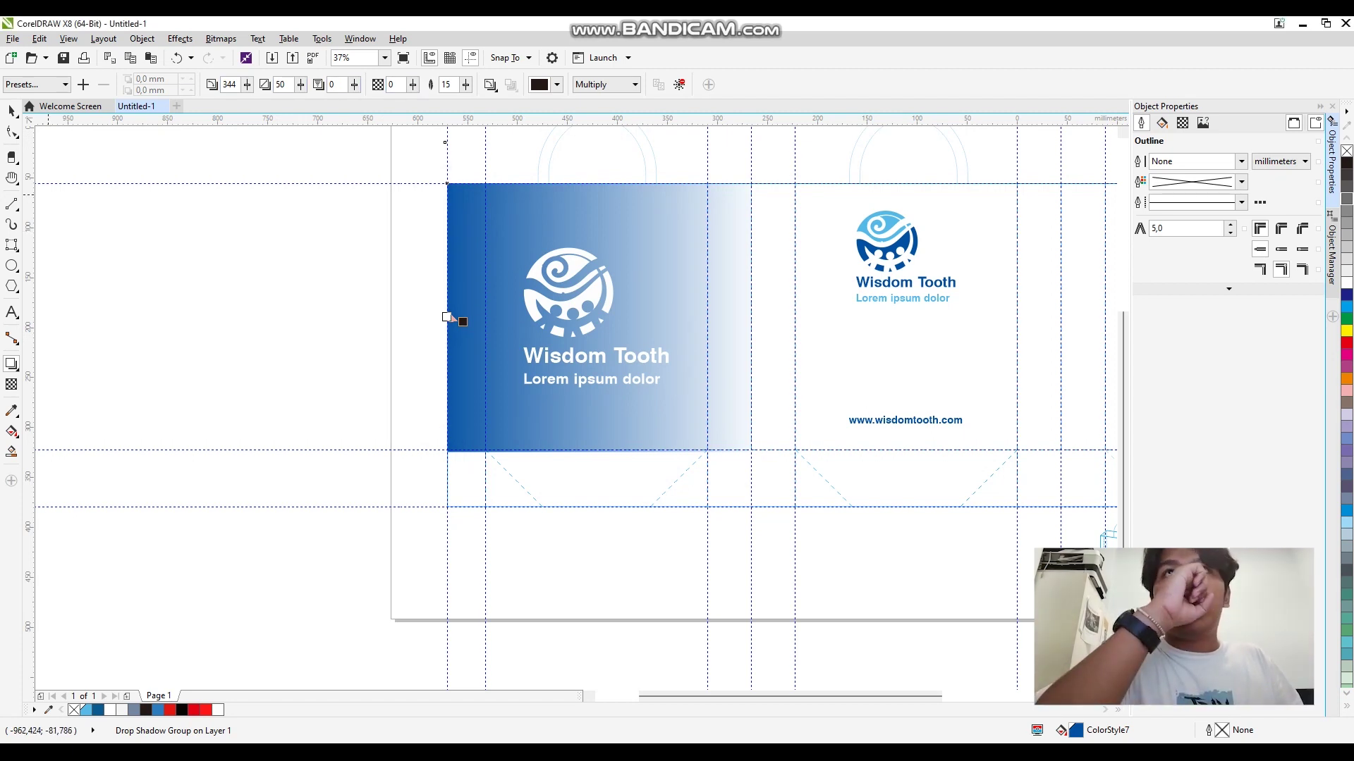
# Return to the Transparency tool on the blue panel and view its linear fade within the full layout
pyautogui.click(11, 385)
pyautogui.moveTo(430, 310); pyautogui.dragTo(764, 311)
pyautogui.scroll(-2, 442, 165)
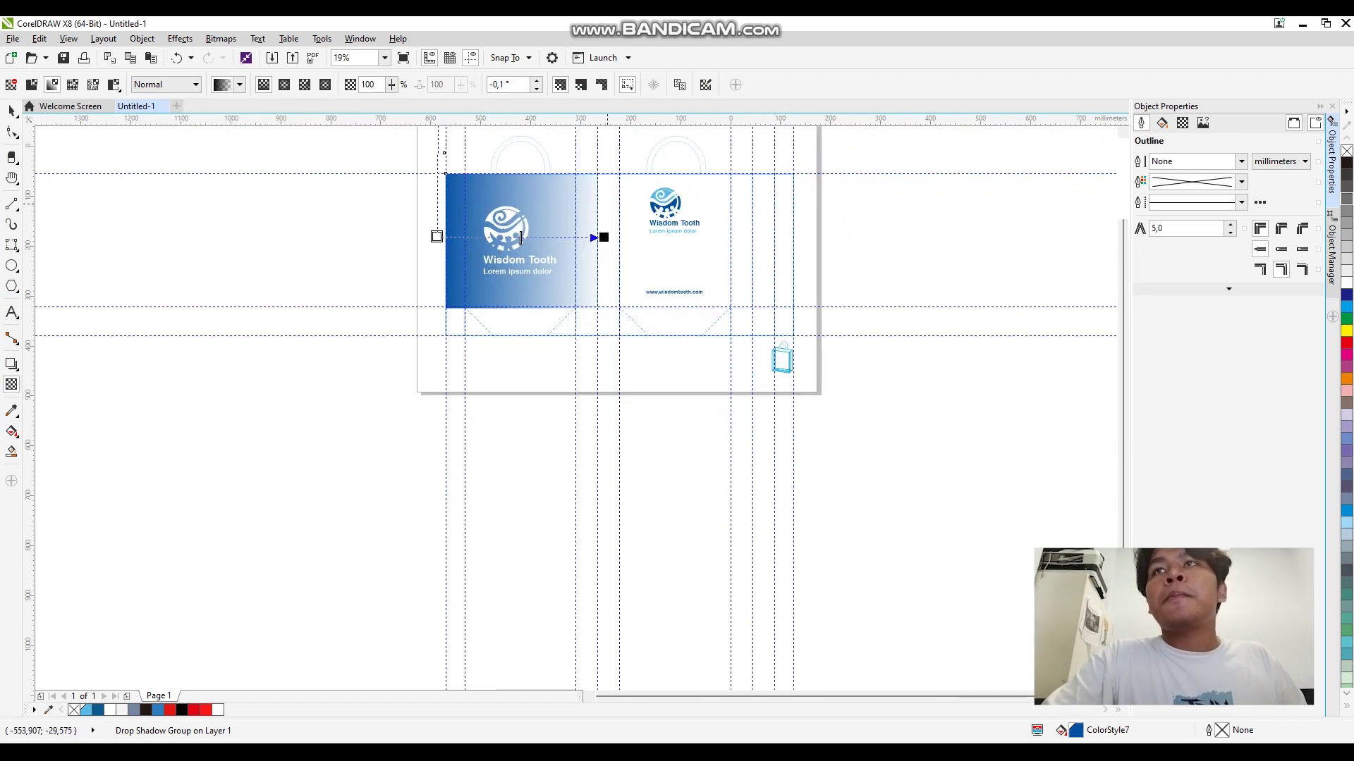
# Check the blue panel with the Pick and Drop Shadow tools and return to its linear transparency
pyautogui.hscroll(-1, 640, 191)
pyautogui.scroll(1, 640, 191)
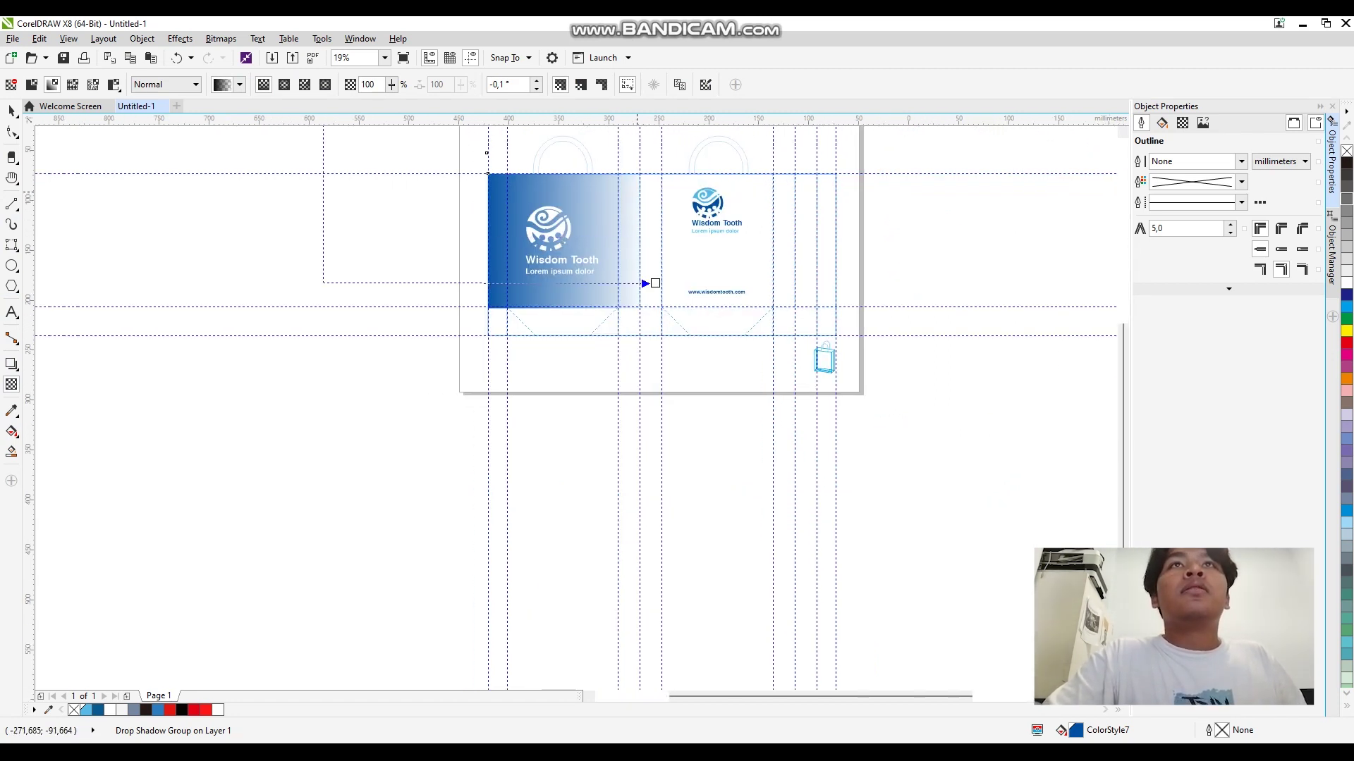
pyautogui.press('space')
pyautogui.scroll(1, 632, 193)
pyautogui.scroll(1, 632, 193)
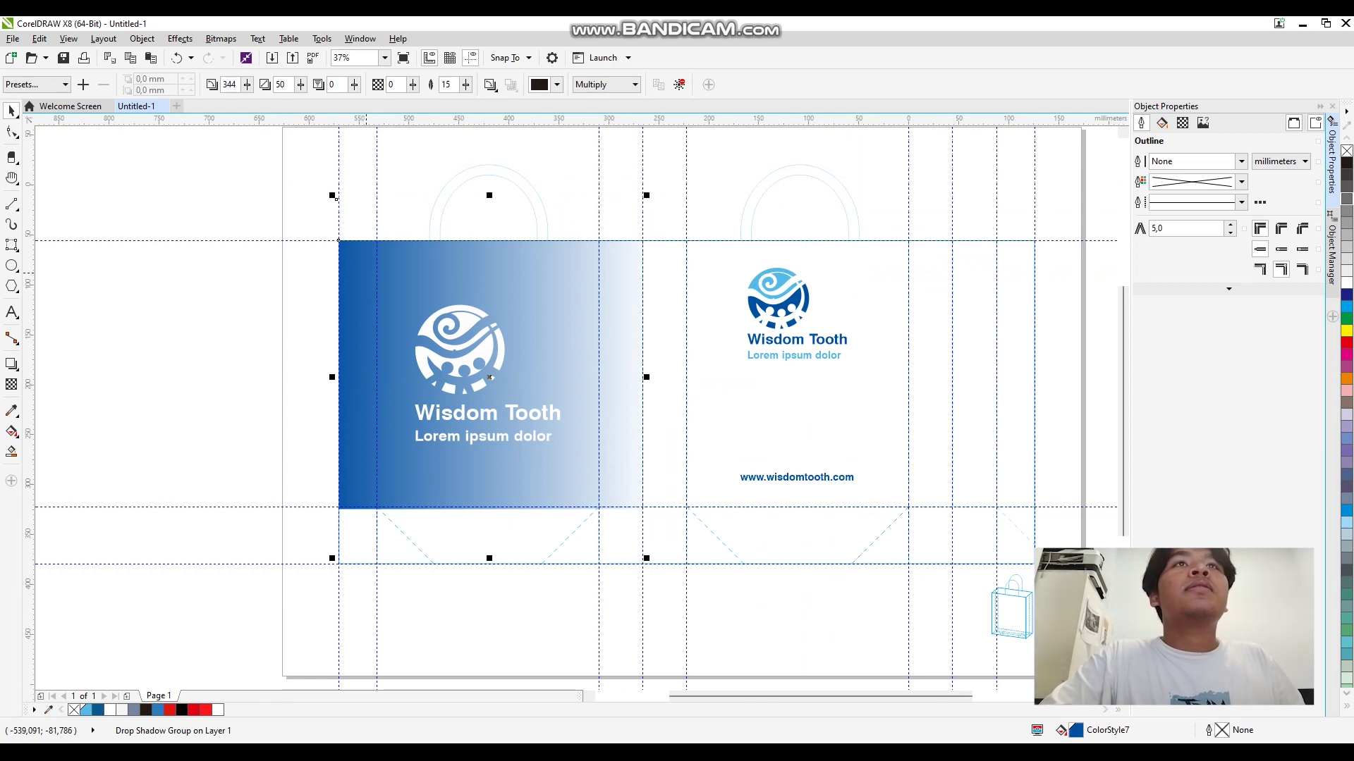
pyautogui.click(11, 363)
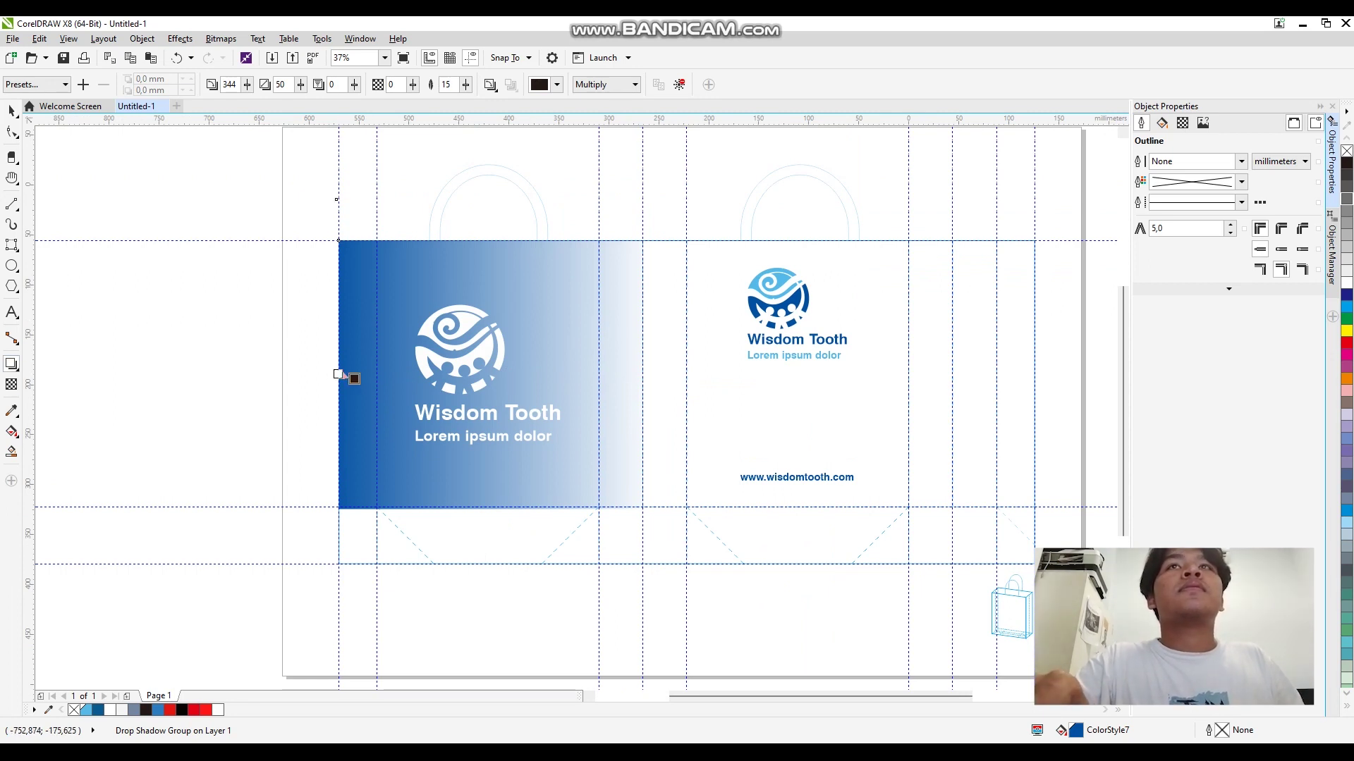
pyautogui.click(11, 385)
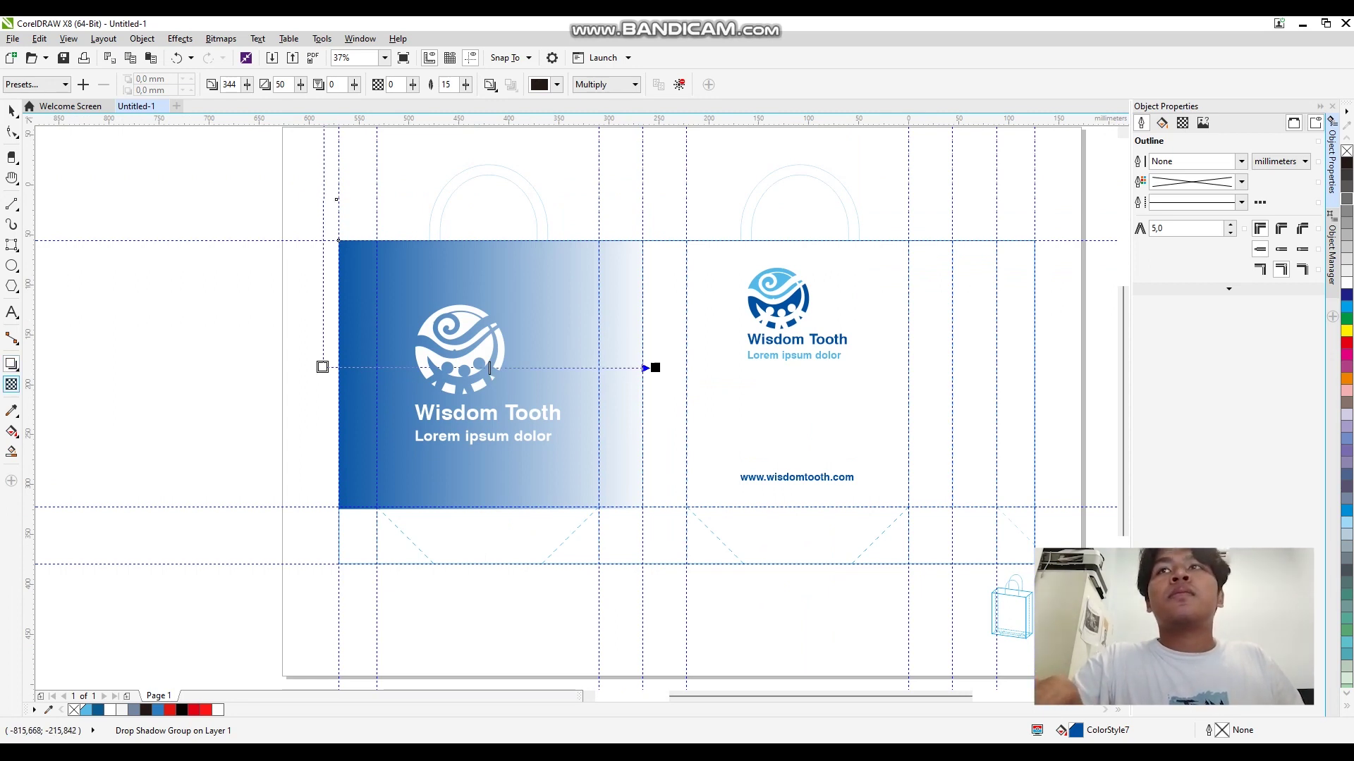
# Skew the blue panel's linear transparency to try different fade directions, and undo the last adjustment
pyautogui.scroll(-2, 330, 176)
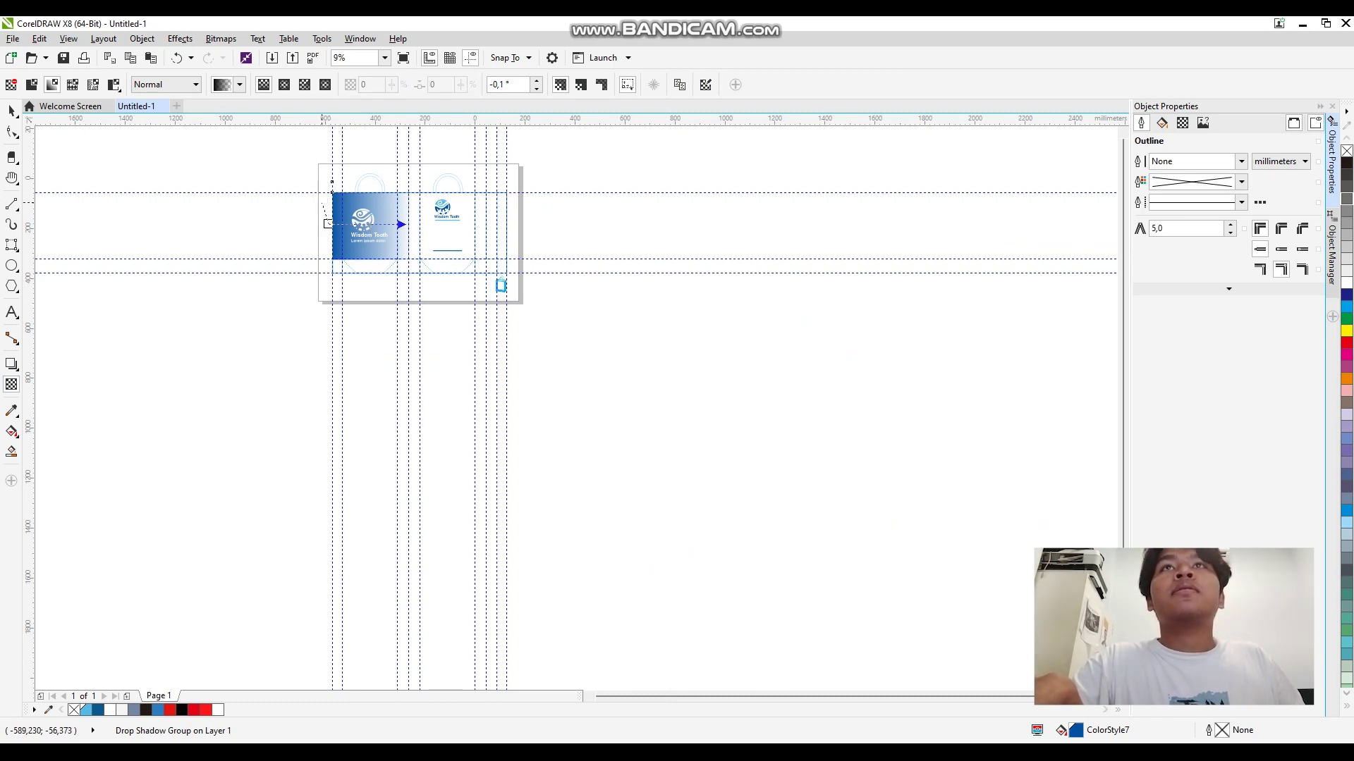
pyautogui.click(305, 222)
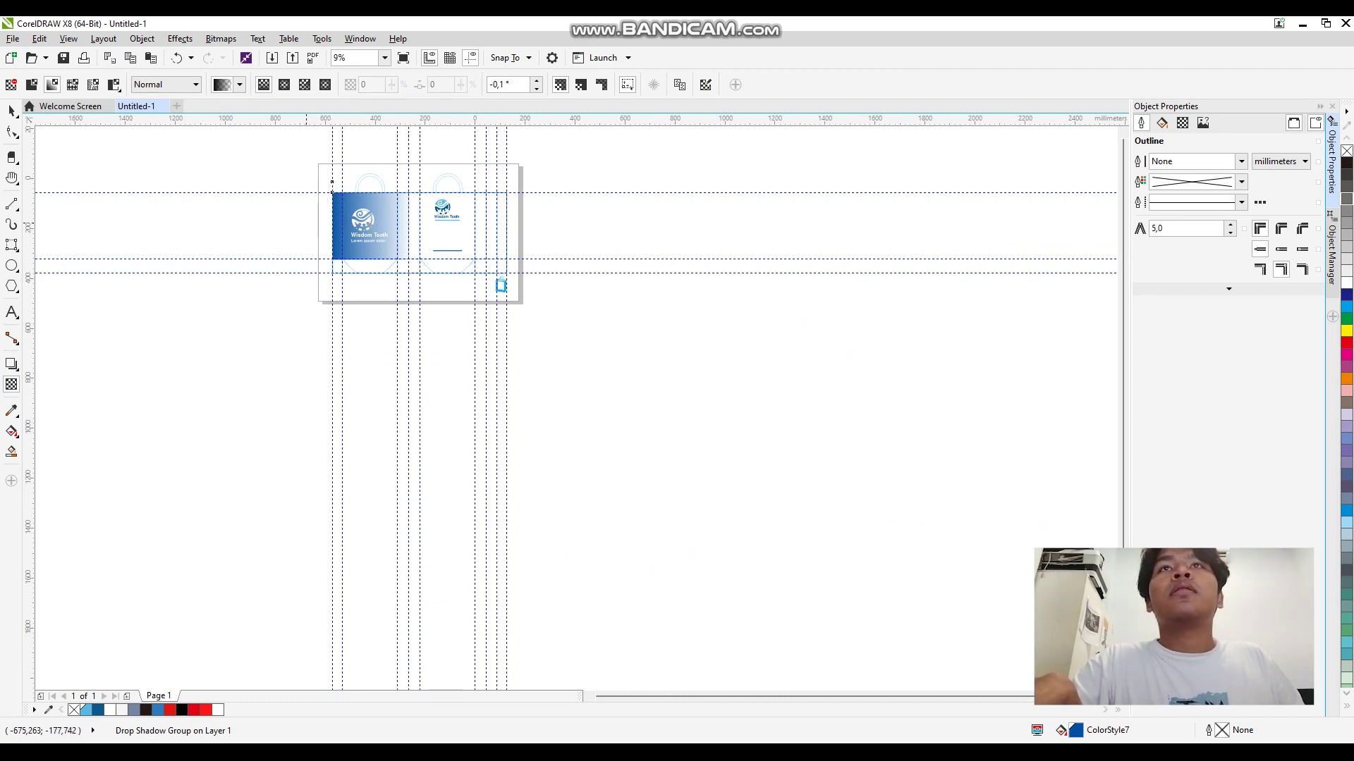
pyautogui.scroll(2, 315, 164)
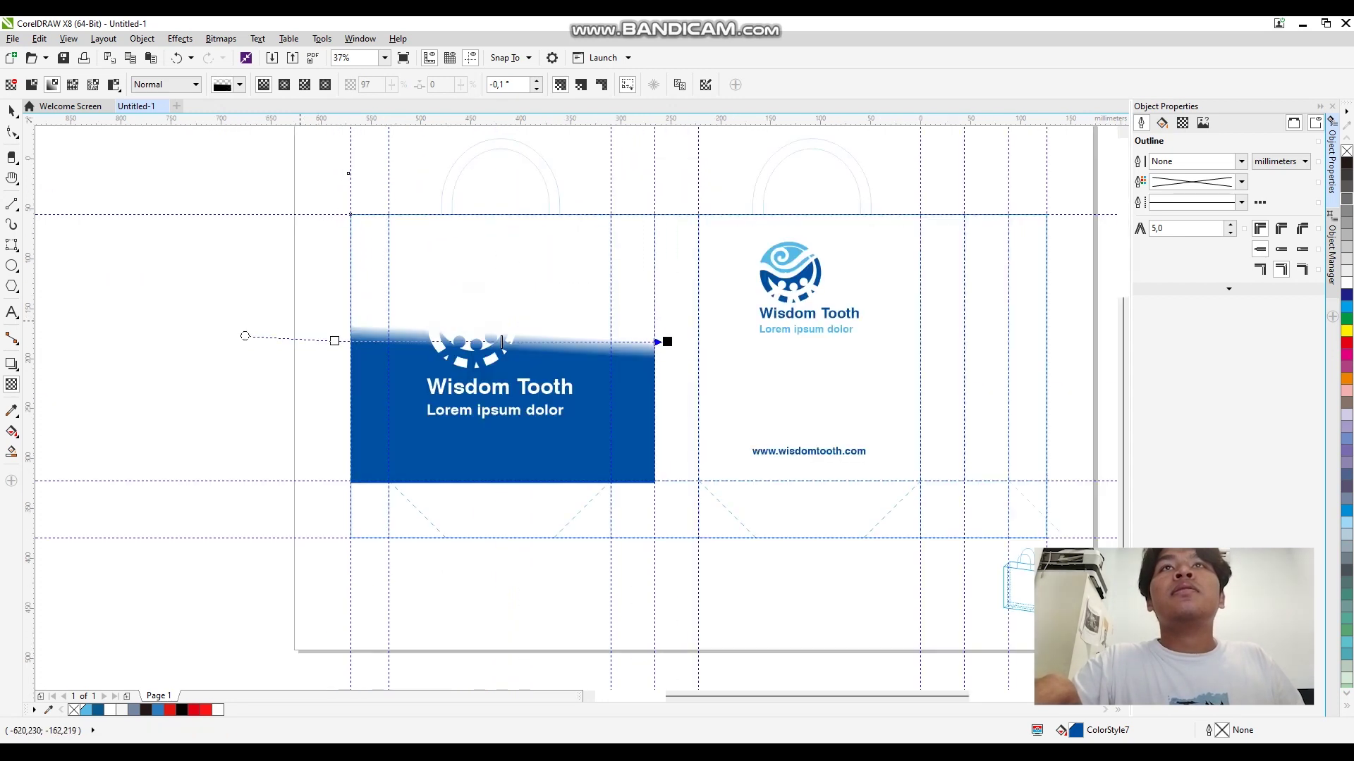
pyautogui.moveTo(244, 335); pyautogui.dragTo(332, 266)
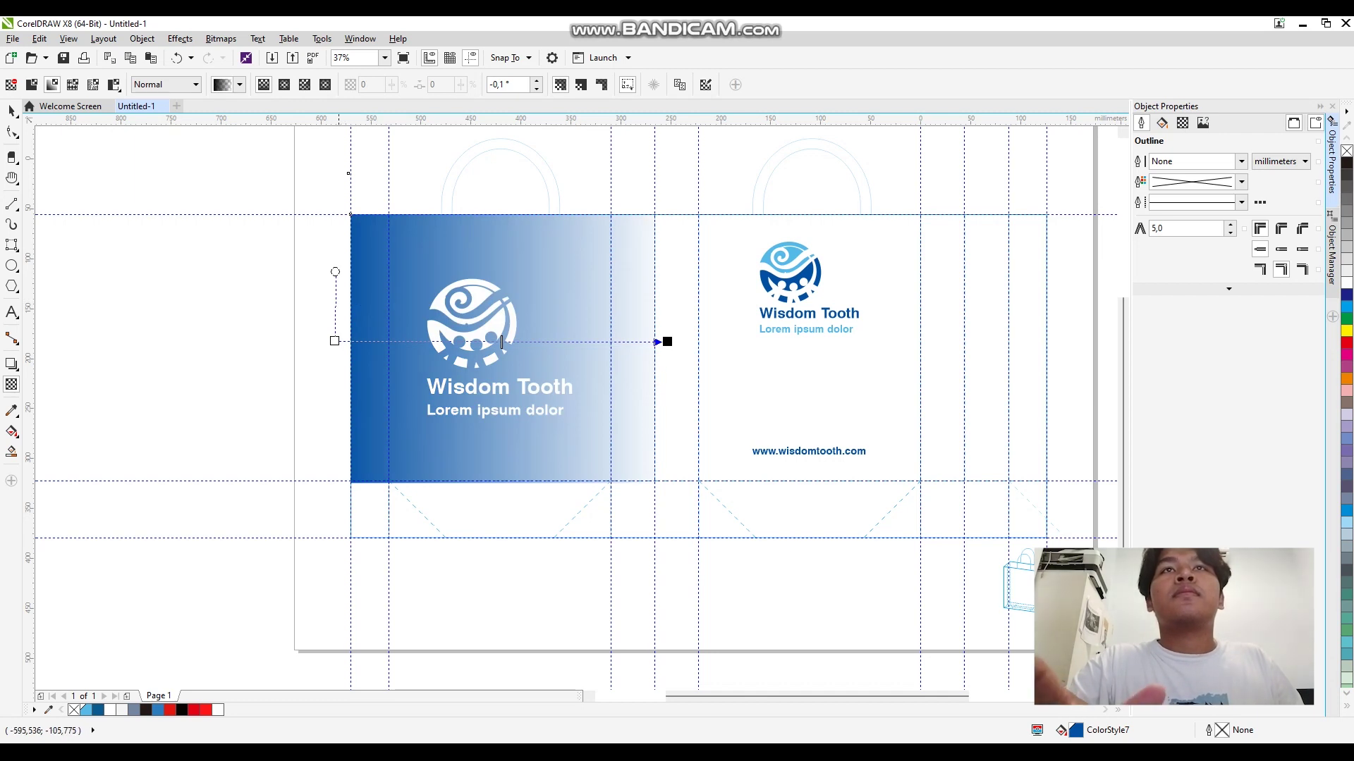
pyautogui.moveTo(335, 272); pyautogui.dragTo(350, 266)
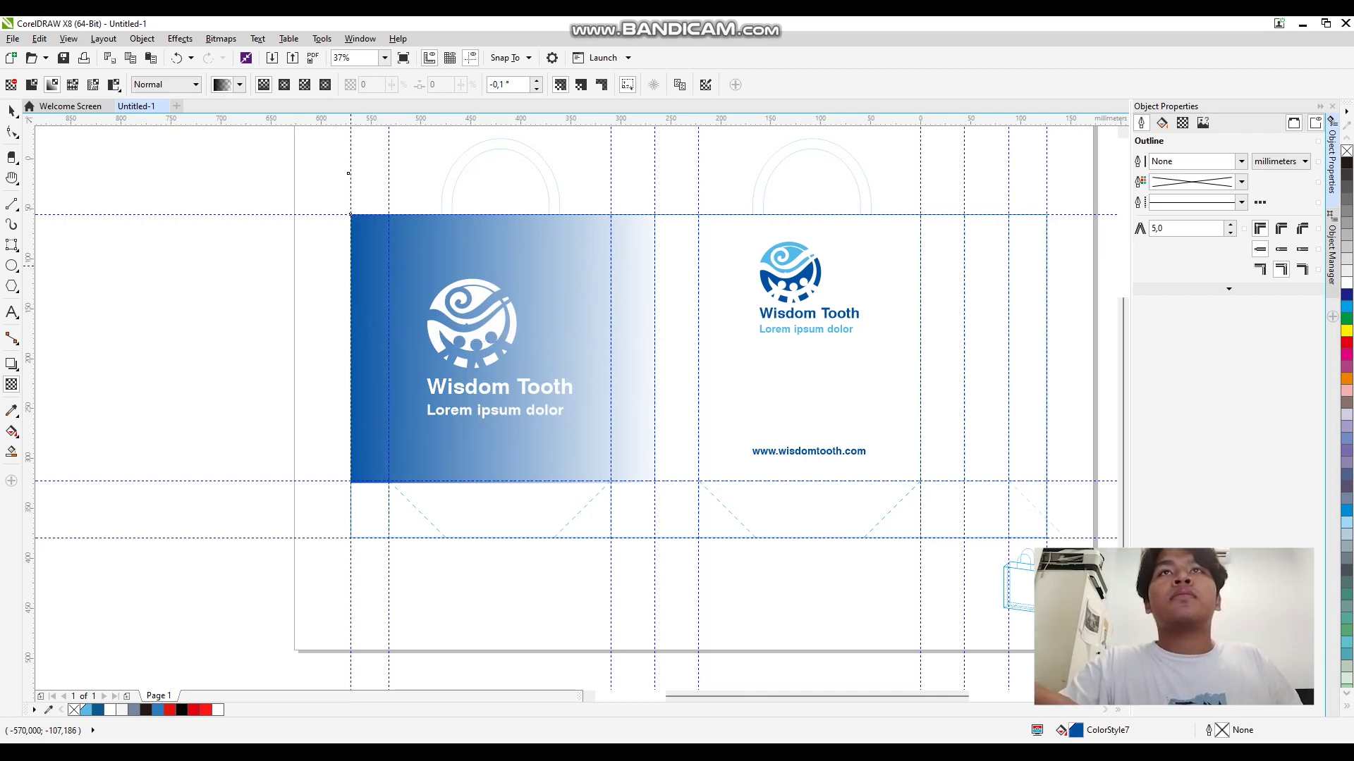
pyautogui.hotkey('ctrl', 'z')
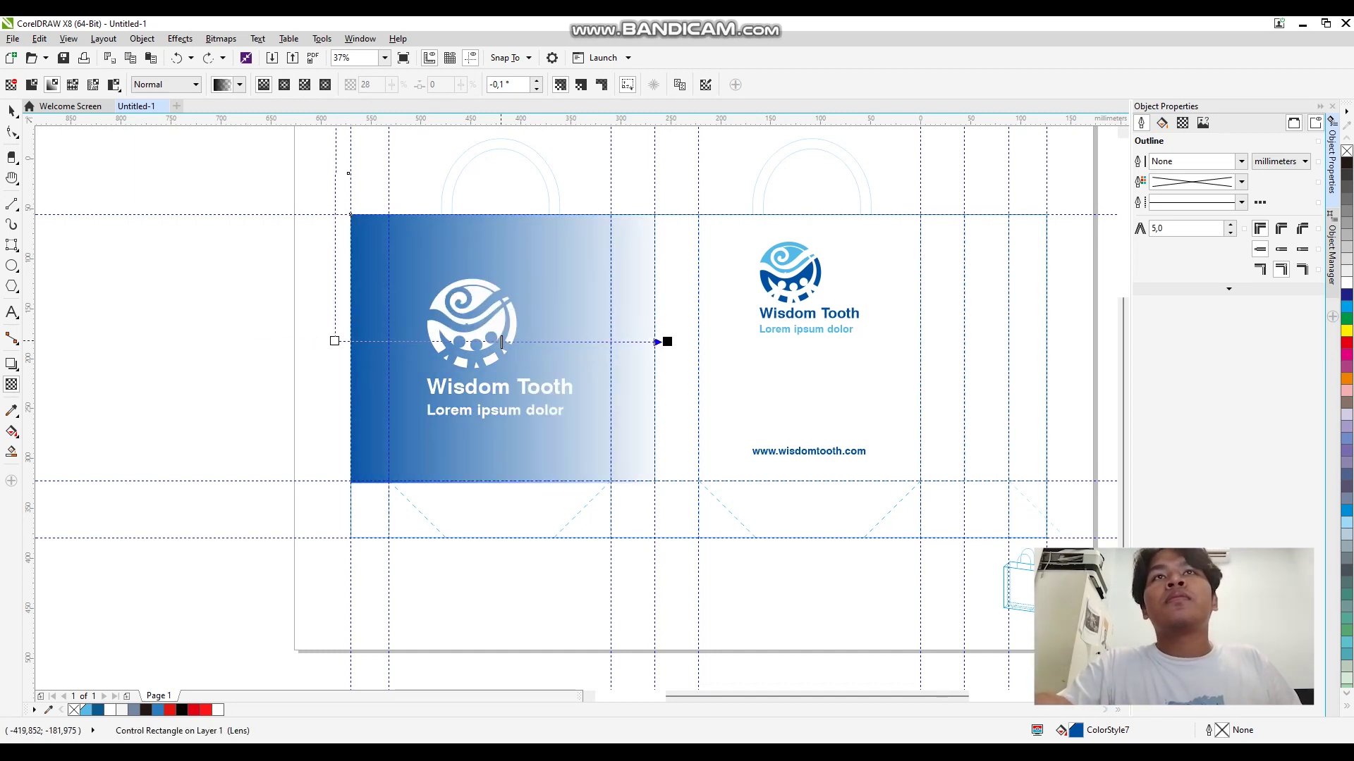
# Shift the transparency midpoint on the blue panel to its right inner guide, and move it back near the left inner guide
pyautogui.moveTo(544, 342); pyautogui.dragTo(611, 342)
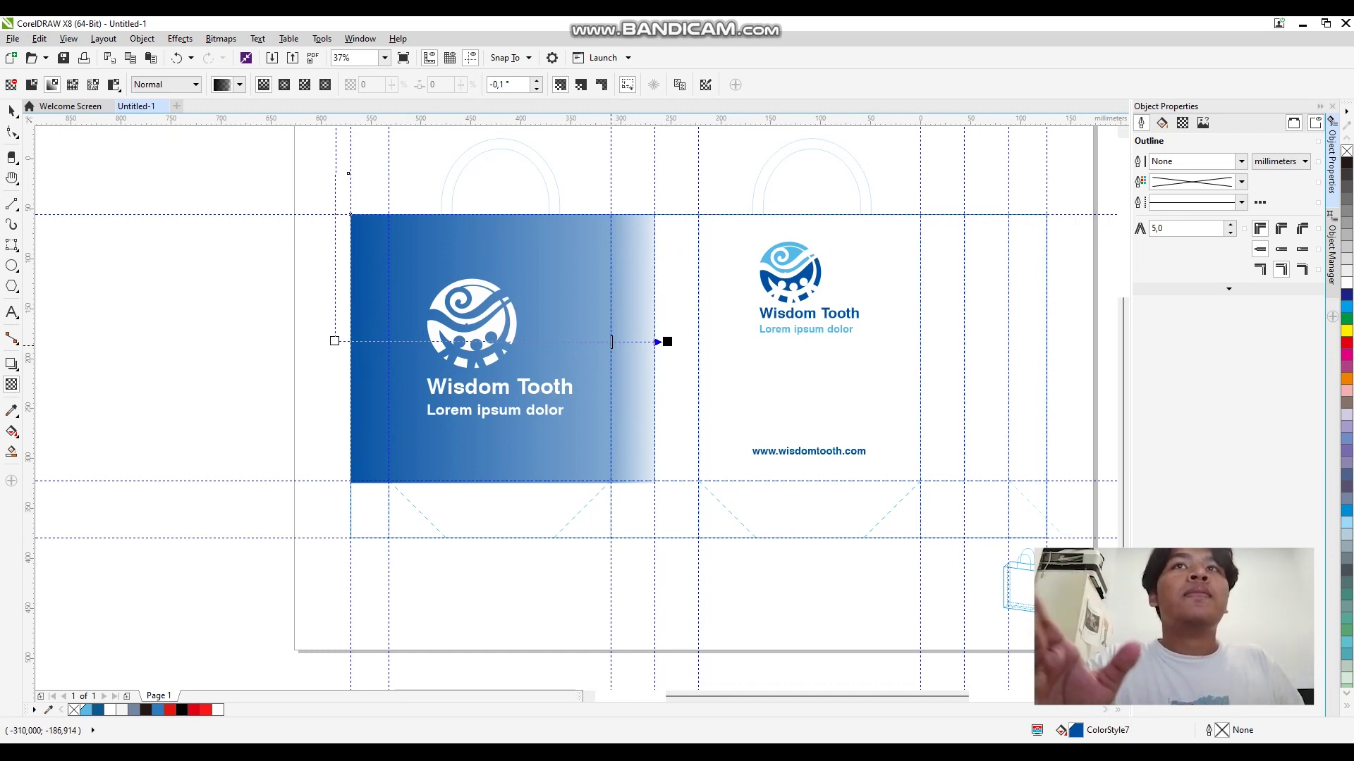
pyautogui.moveTo(410, 341); pyautogui.dragTo(409, 341)
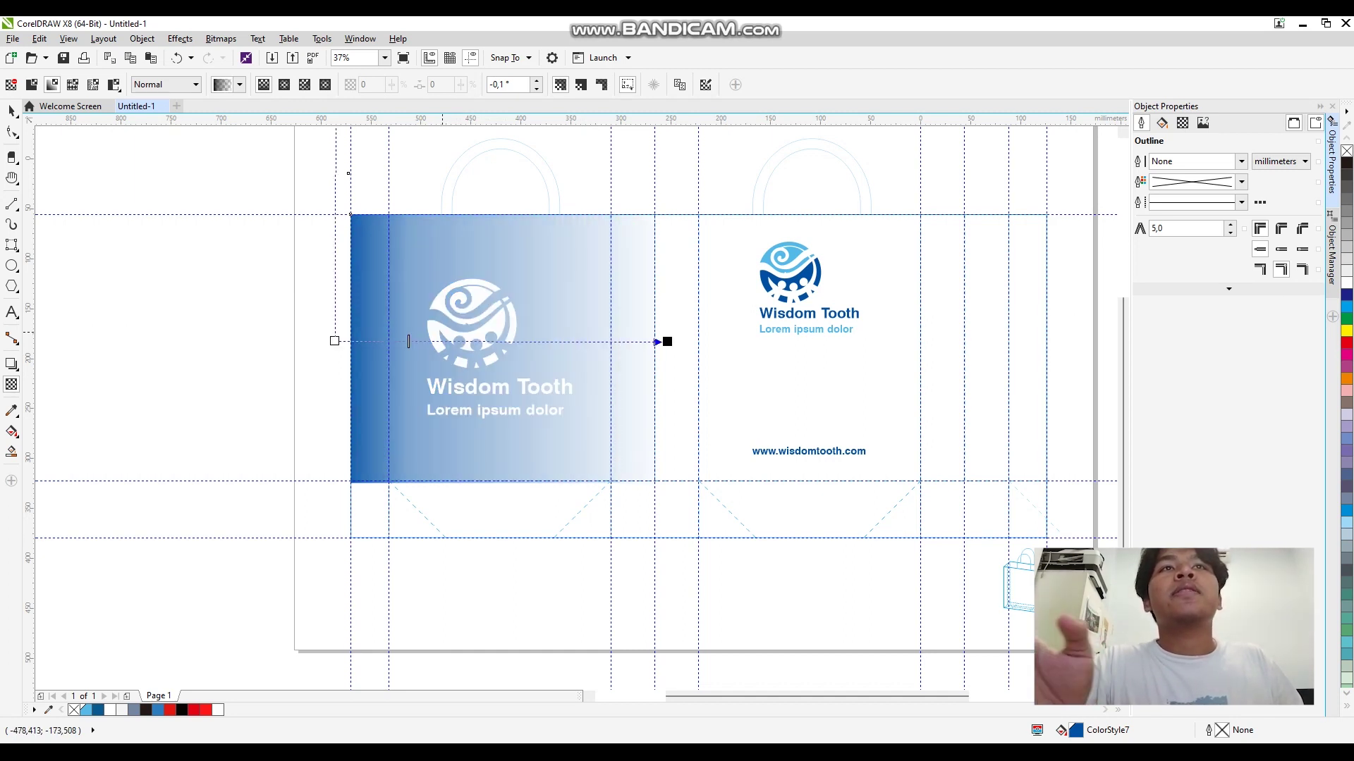
# Undo the blue panel's transparency and drop shadow and the line blend, back to the plain solid panel
pyautogui.hotkey('ctrl', 'z')
pyautogui.hotkey('ctrl', 'z')
pyautogui.hotkey('ctrl', 'z')
pyautogui.hotkey('ctrl', 'z')
pyautogui.hotkey('ctrl', 'z')
pyautogui.hotkey('ctrl', 'z')
pyautogui.hotkey('ctrl', 'z')
pyautogui.hotkey('ctrl', 'z')
pyautogui.hotkey('ctrl', 'z')
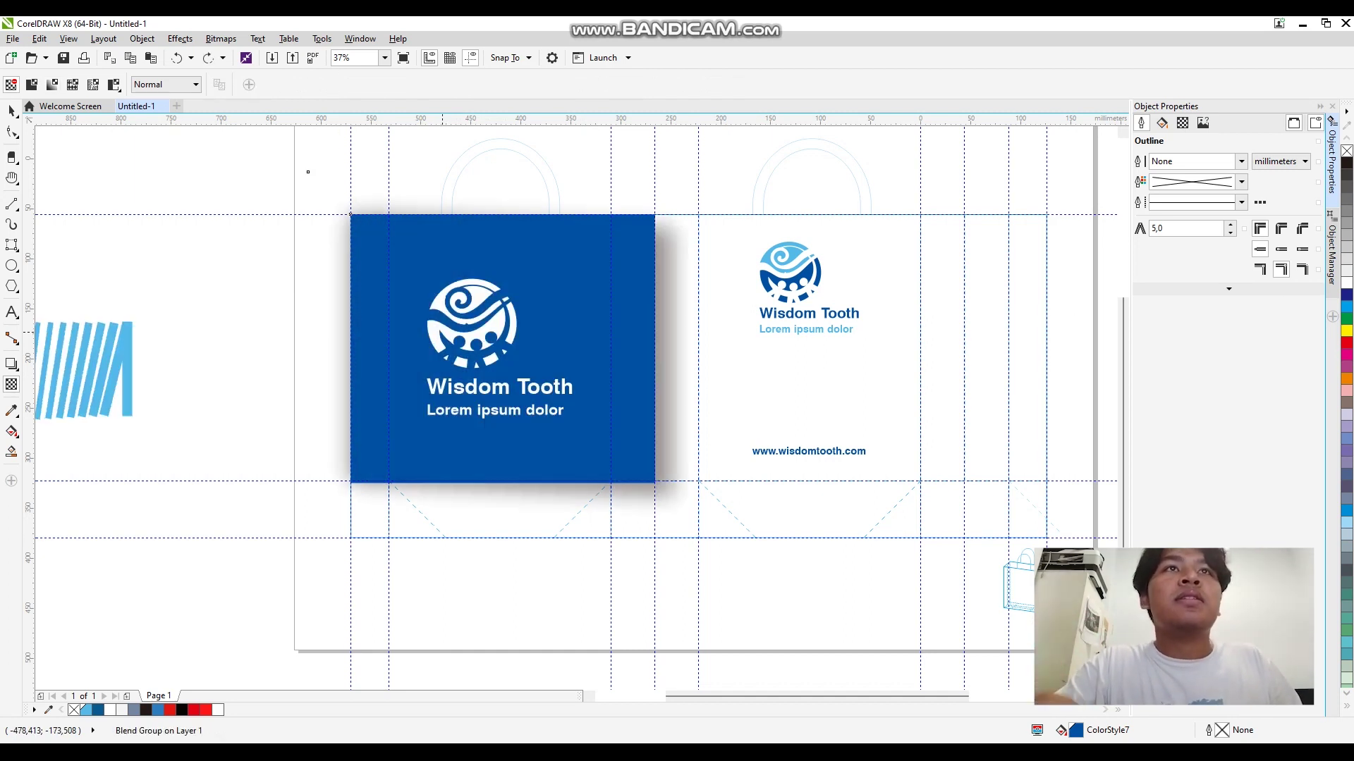
pyautogui.hotkey('ctrl', 'z')
pyautogui.hotkey('ctrl', 'z')
pyautogui.hotkey('ctrl', 'z')
pyautogui.hotkey('ctrl', 'z')
pyautogui.hotkey('ctrl', 'z')
pyautogui.hotkey('ctrl', 'z')
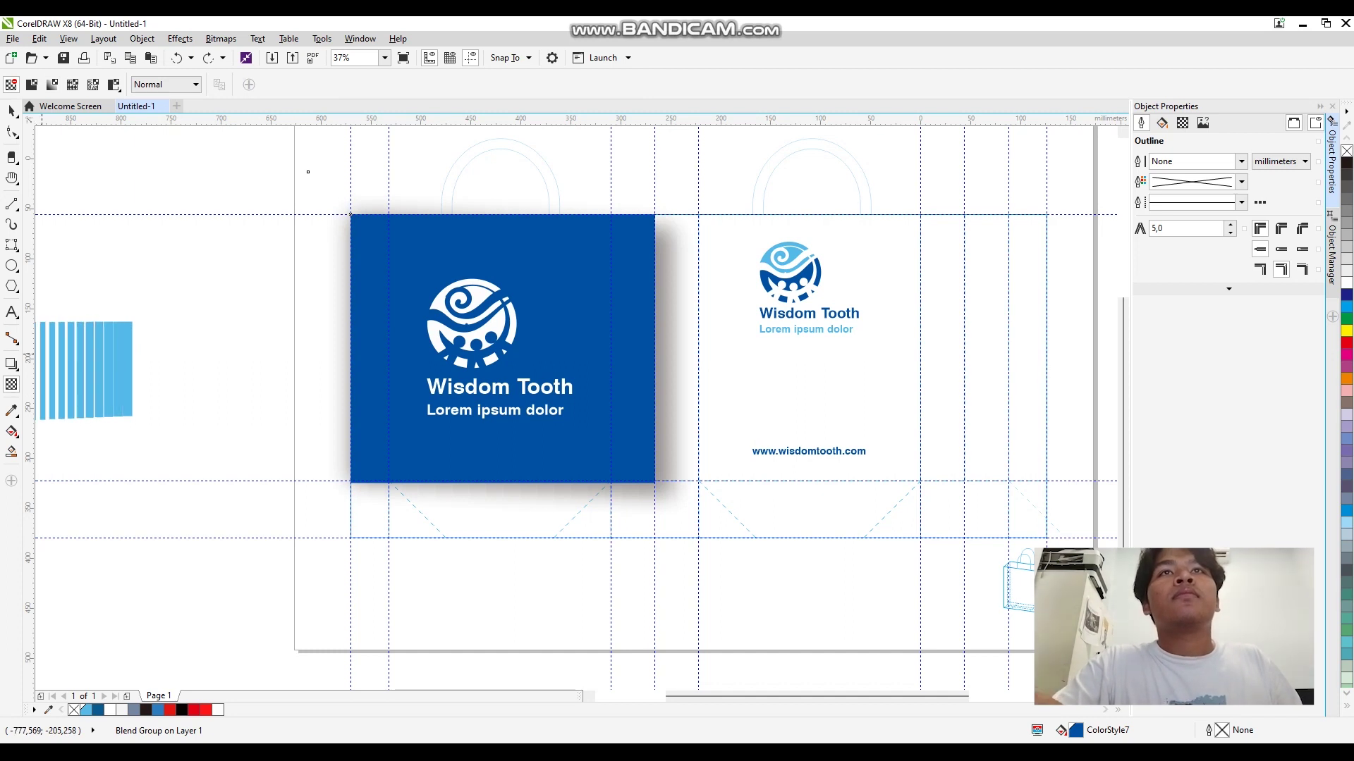
pyautogui.hotkey('ctrl', 'z')
pyautogui.hotkey('ctrl', 'z')
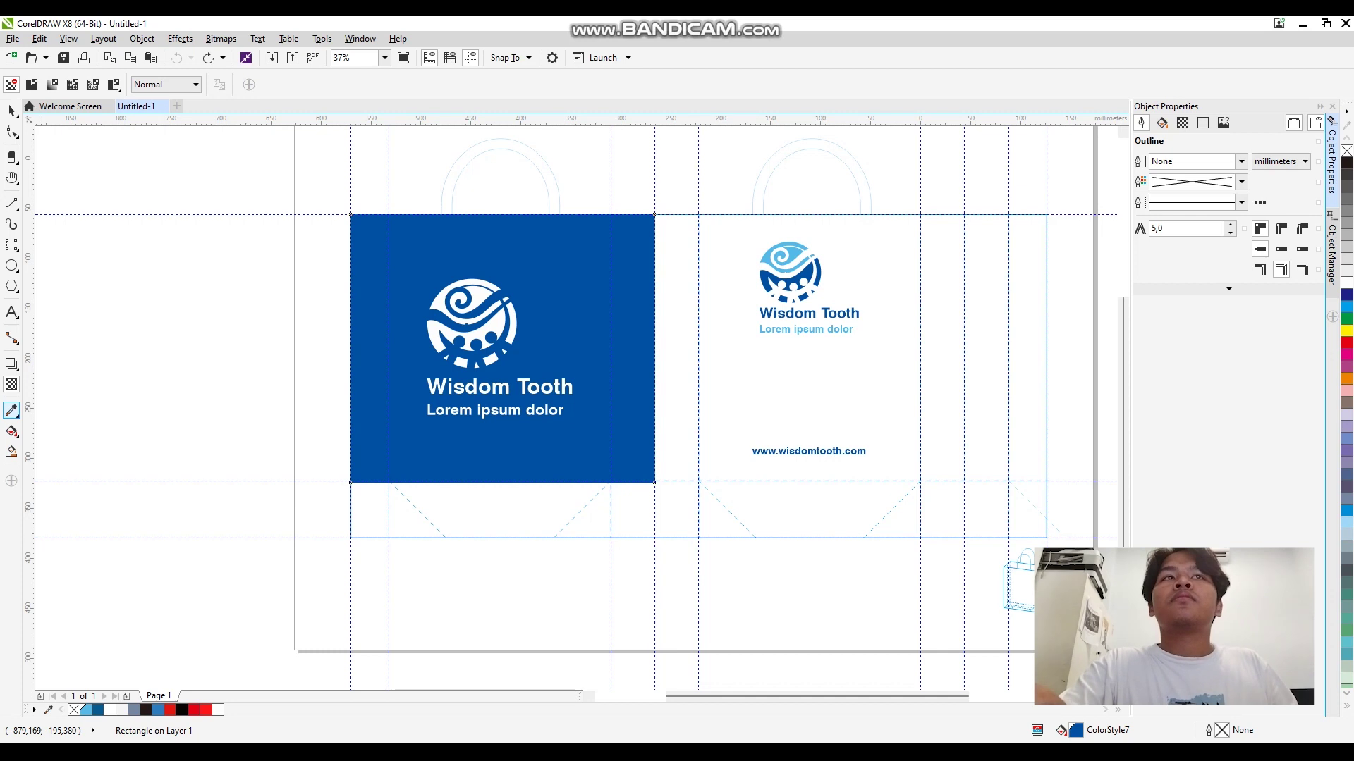
# Fill the blue panel with the light blue sampled from the white panel's logo, and undo the fill
pyautogui.click(11, 410)
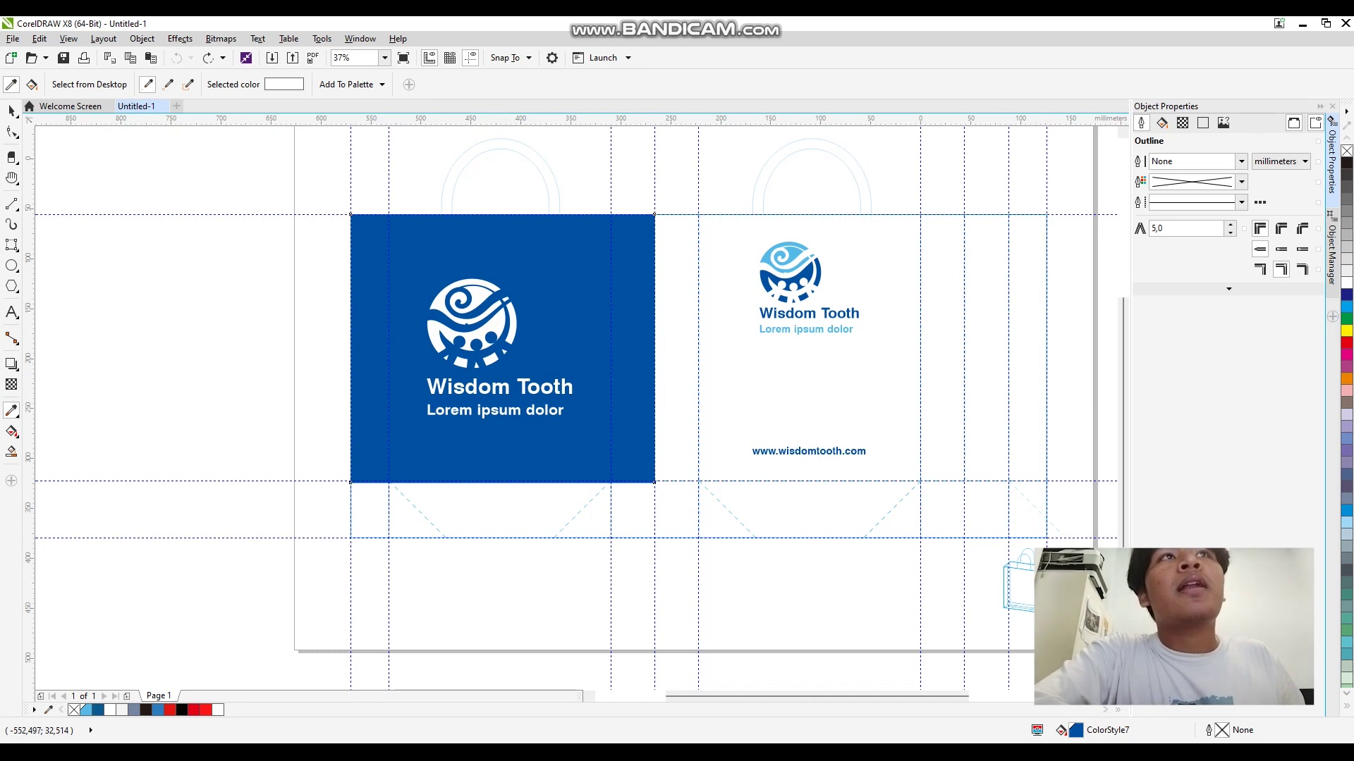
pyautogui.click(1161, 122)
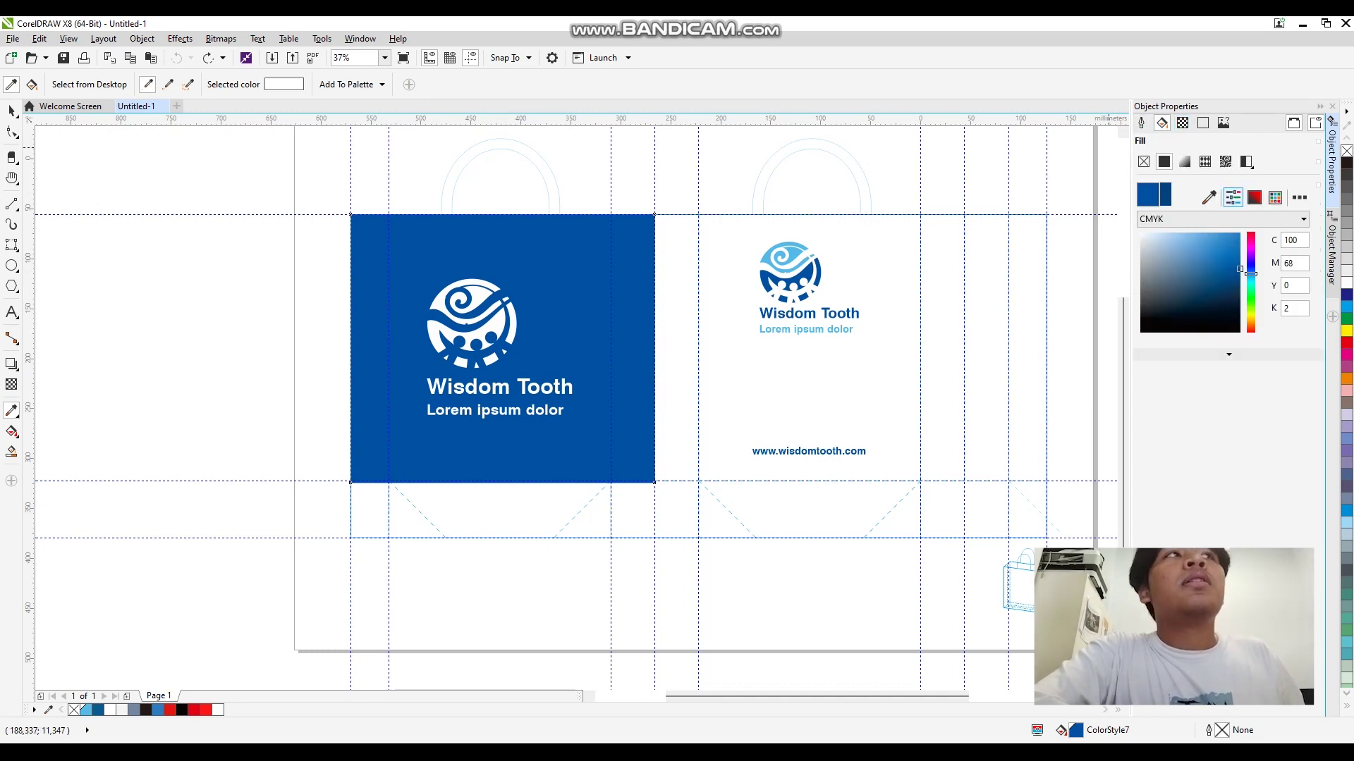
pyautogui.click(1209, 197)
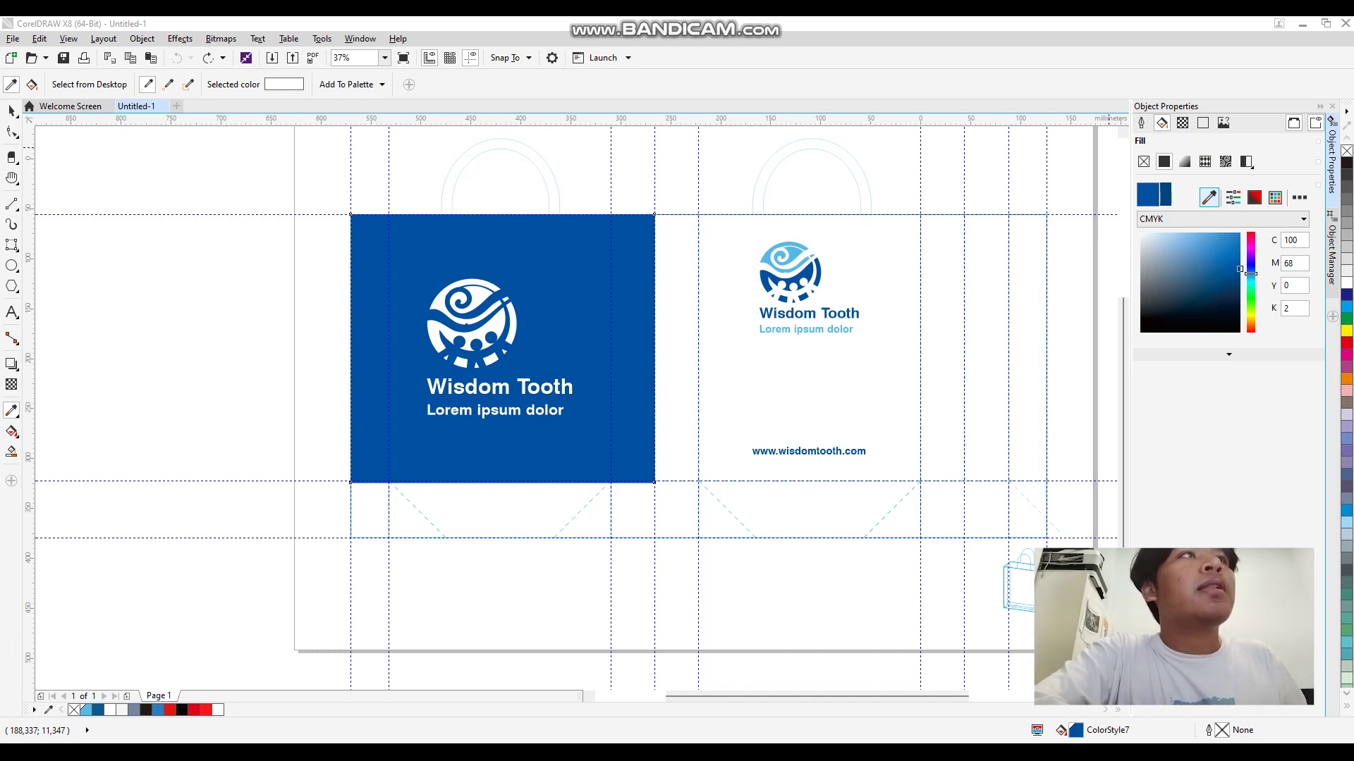
pyautogui.click(771, 256)
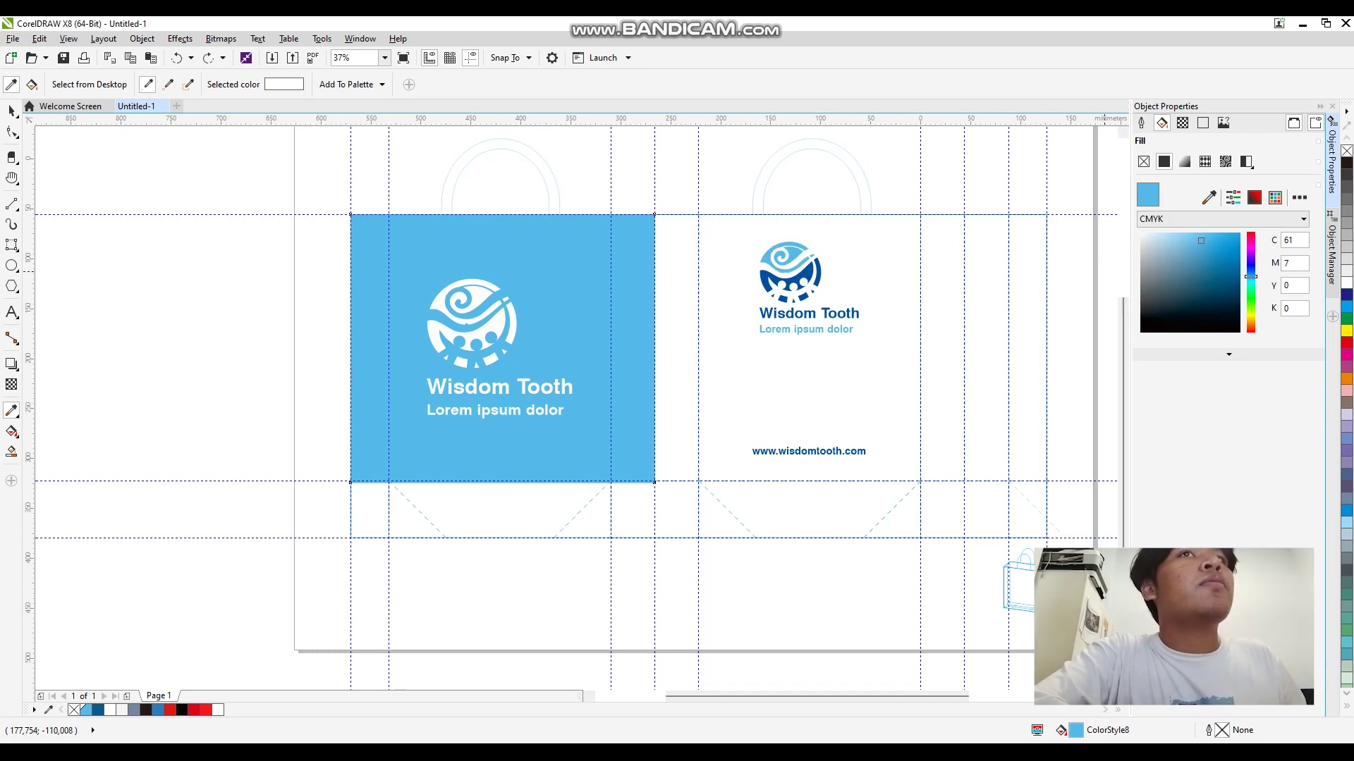
pyautogui.hotkey('ctrl', 'z')
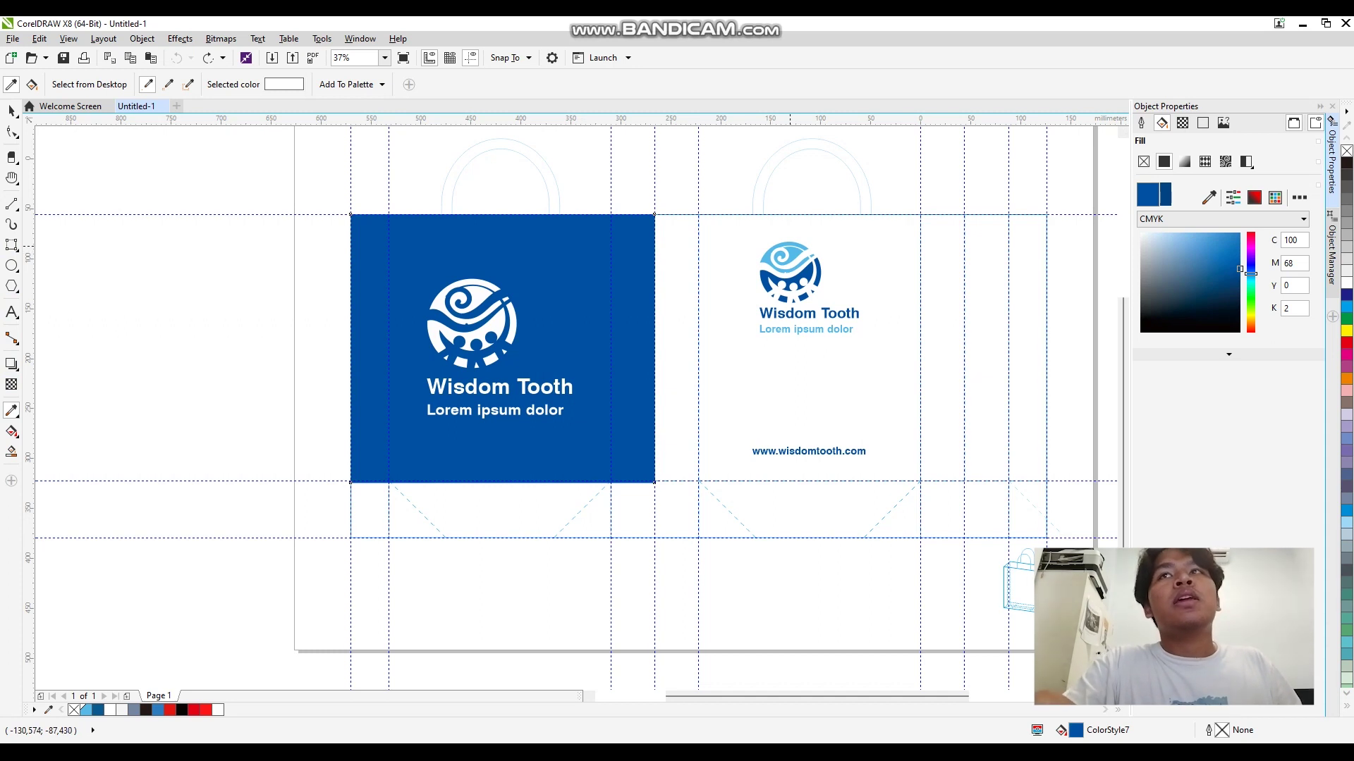
# Apply the light blue sampled from the small logo to the large white logo's shapes, and undo it
pyautogui.click(797, 261)
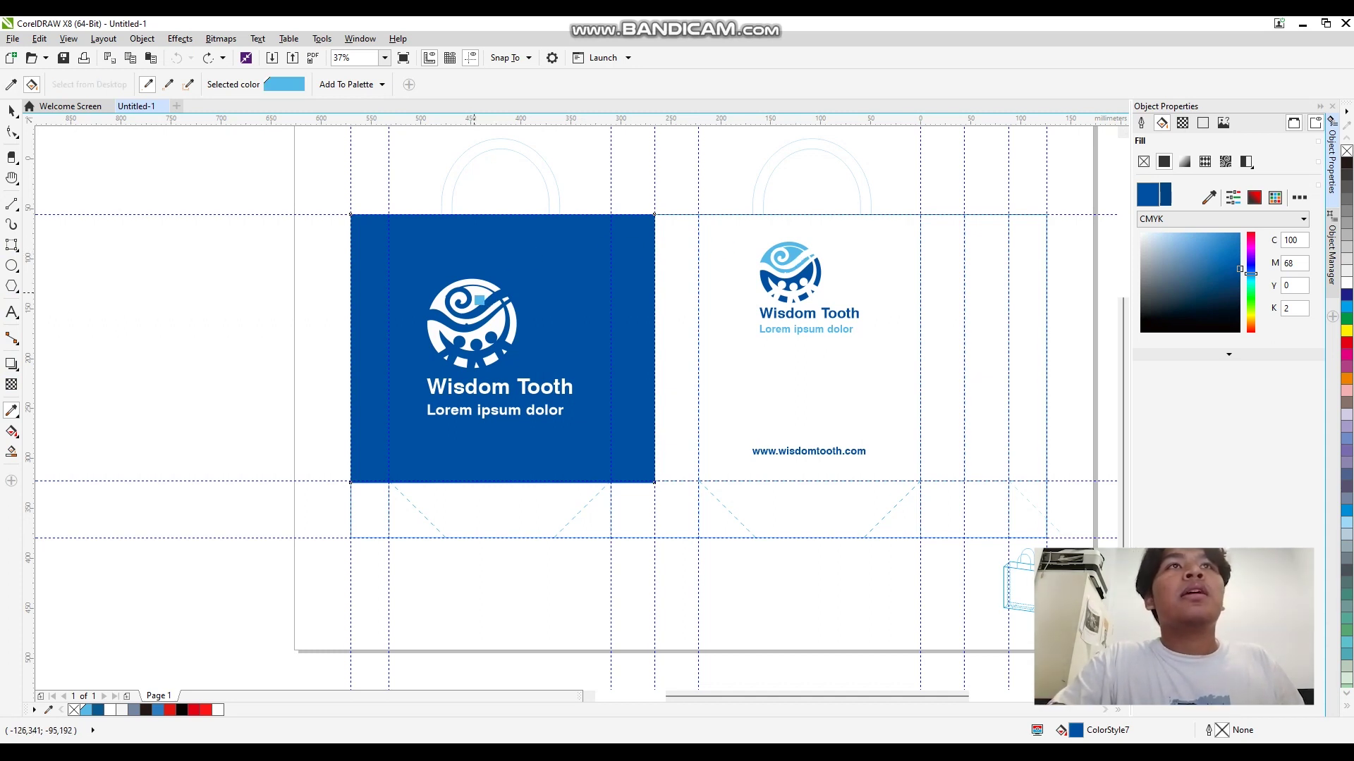
pyautogui.click(478, 298)
pyautogui.click(493, 333)
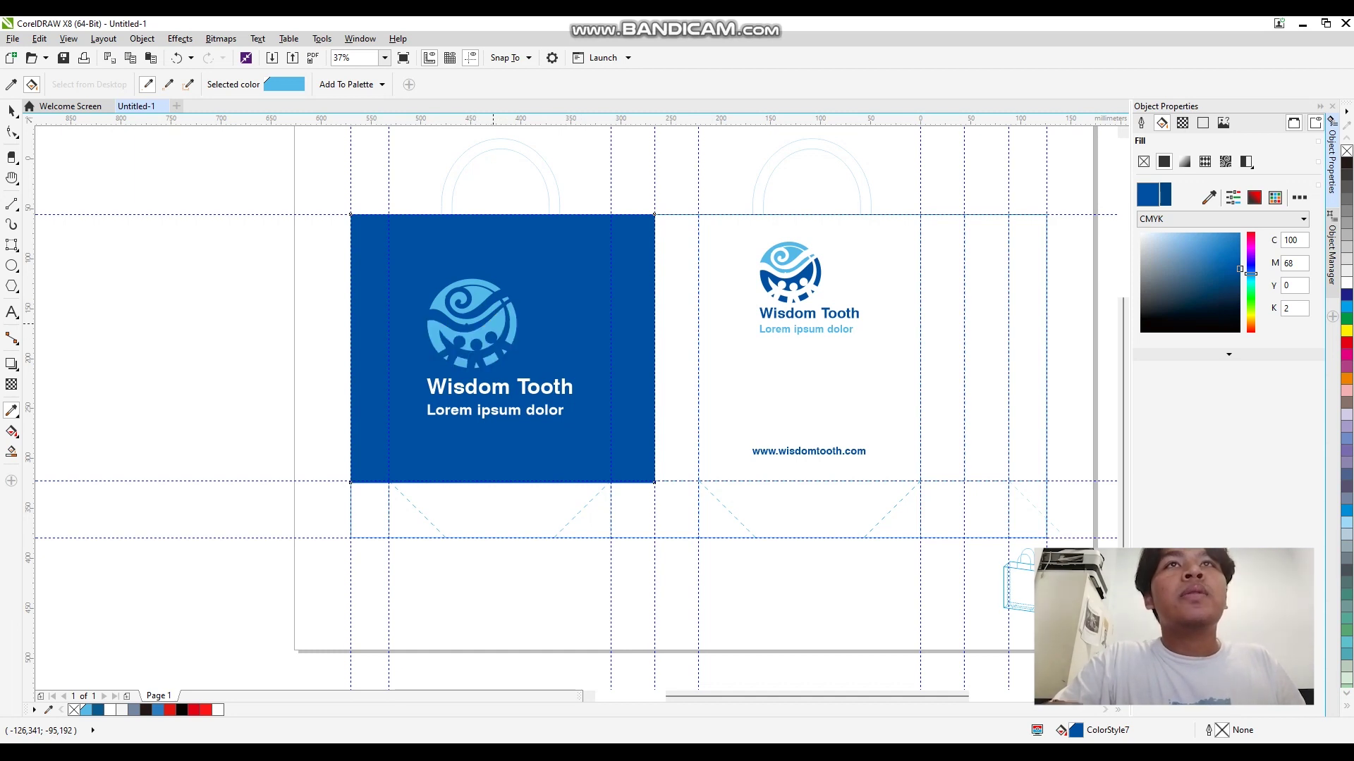
pyautogui.hotkey('ctrl', 'z')
pyautogui.hotkey('ctrl', 'z')
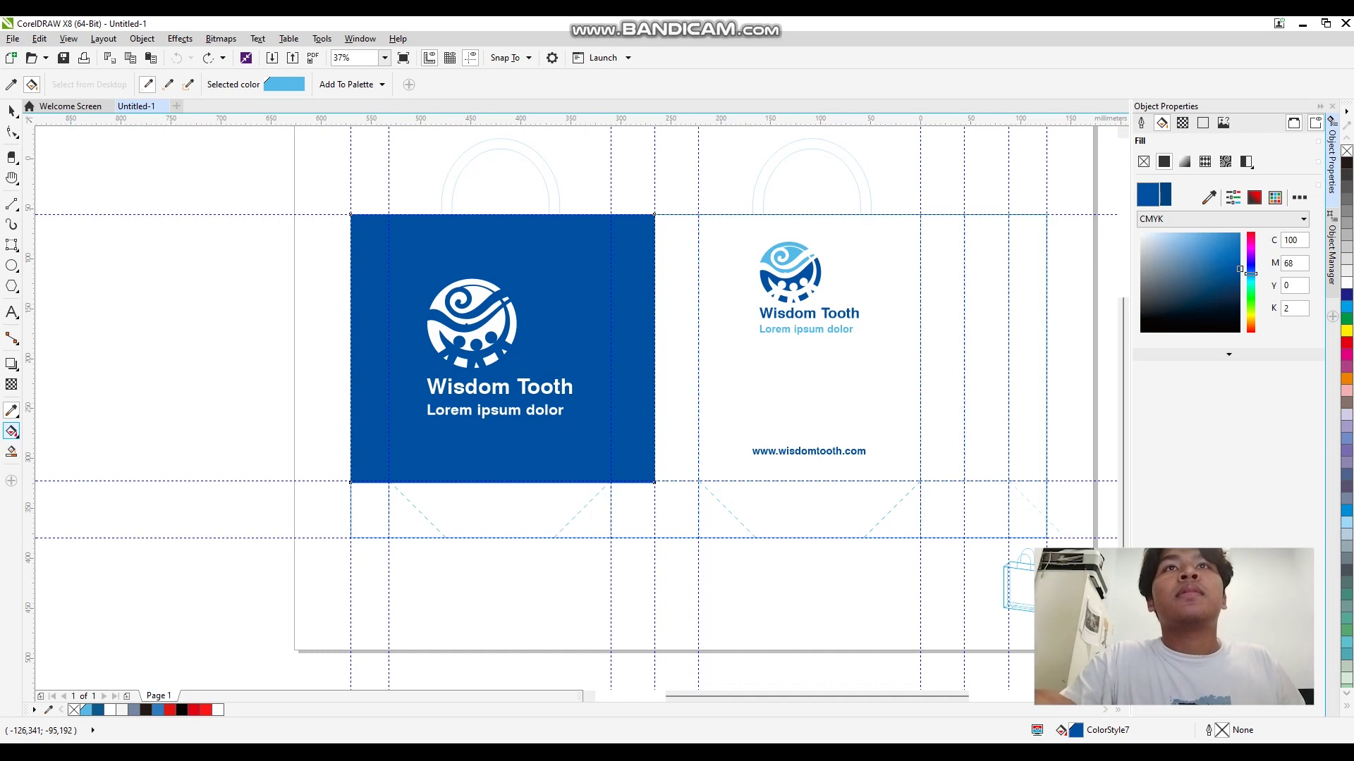
# With the Interactive Fill tool, fill the blue panel with the lighter blue C 51, M 16, Y 0, K 0
pyautogui.click(11, 431)
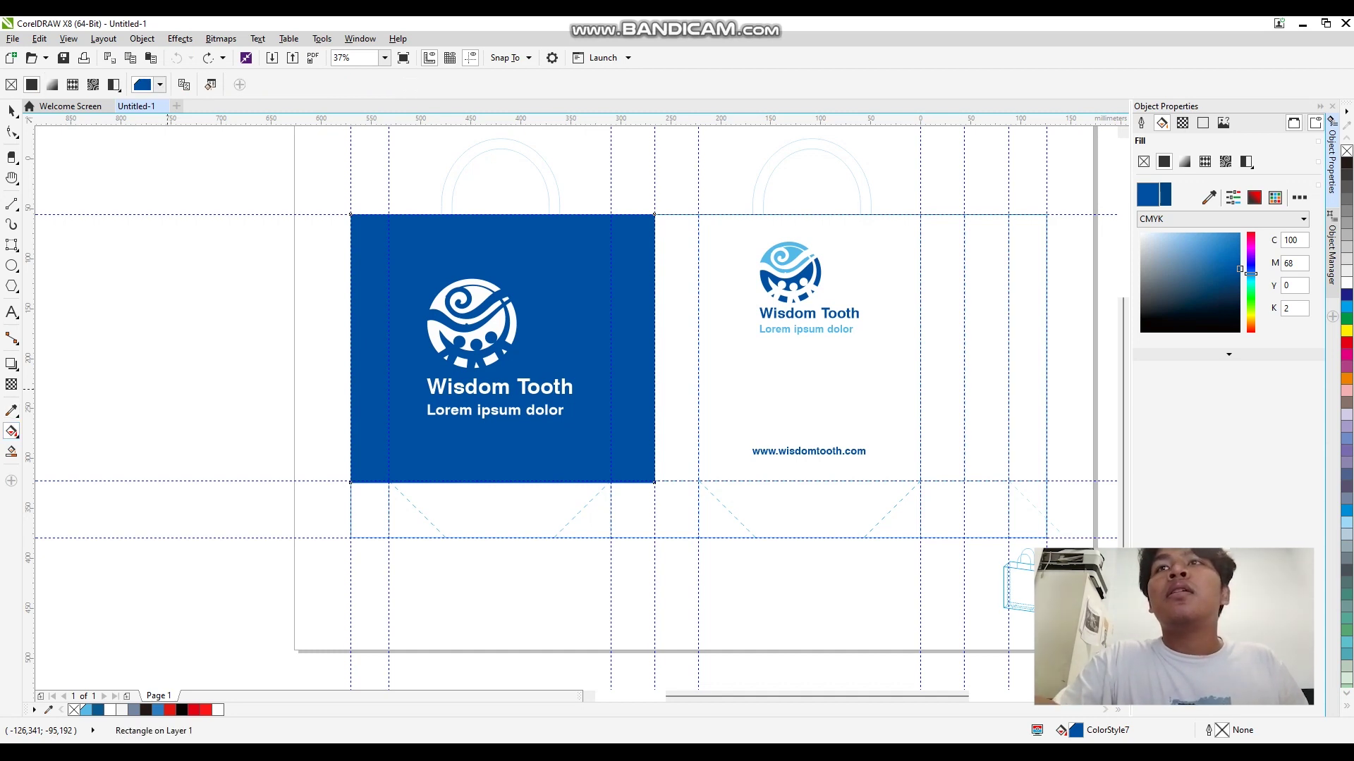
pyautogui.click(442, 304)
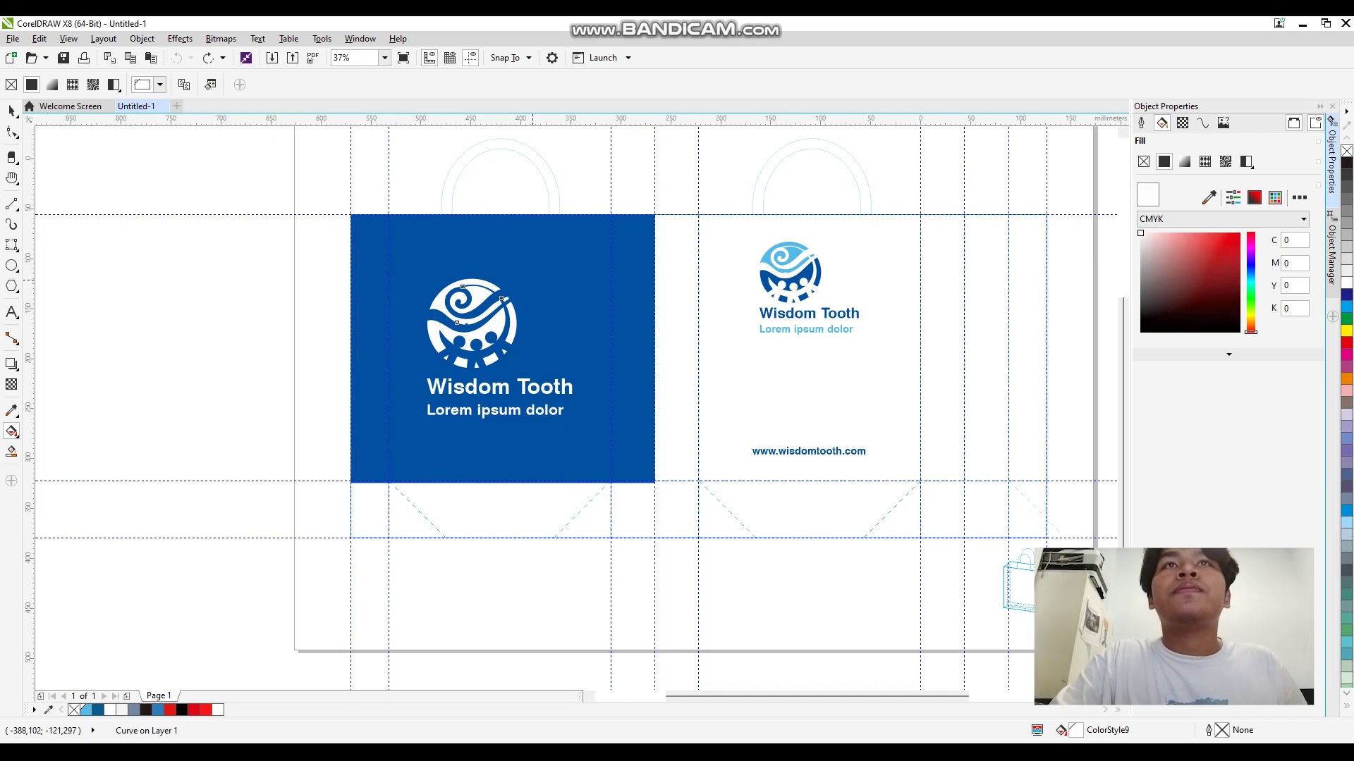
pyautogui.click(535, 279)
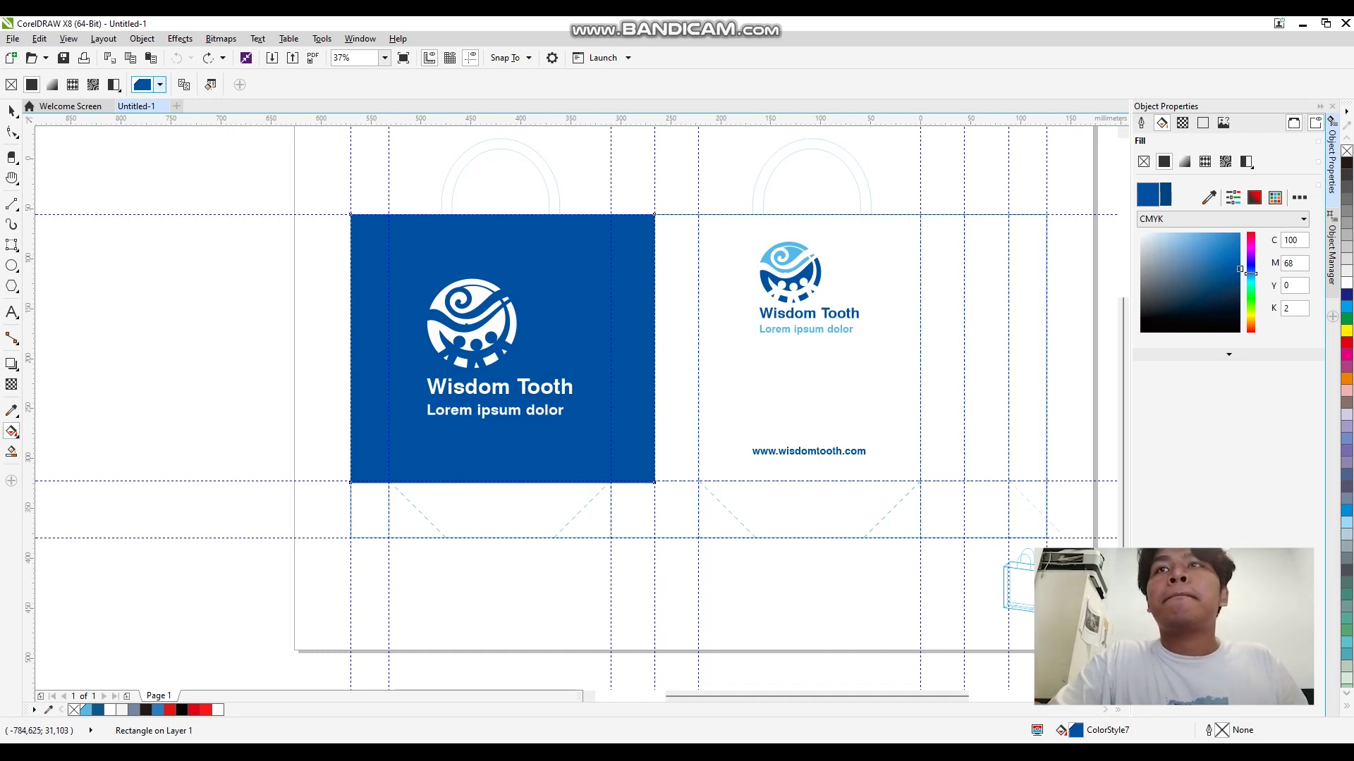
pyautogui.click(1182, 244)
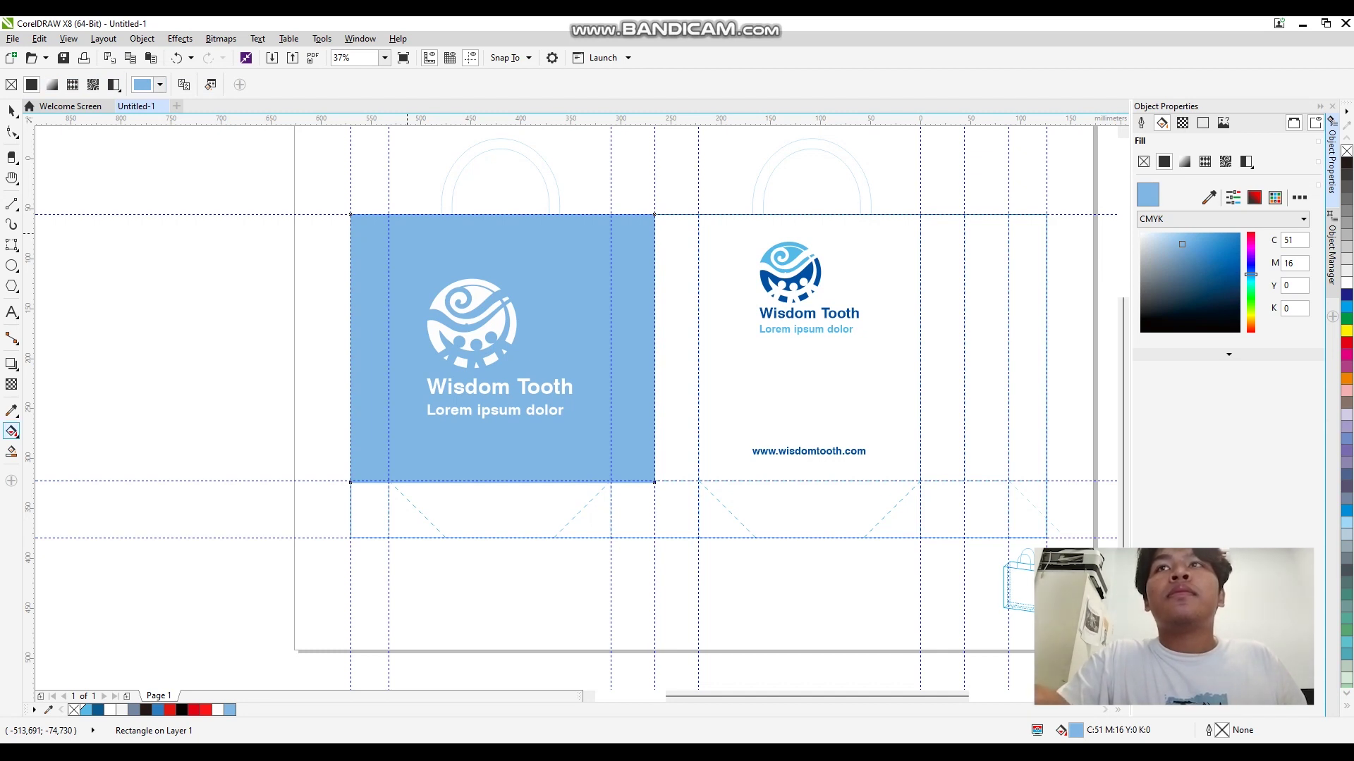
pyautogui.click(11, 451)
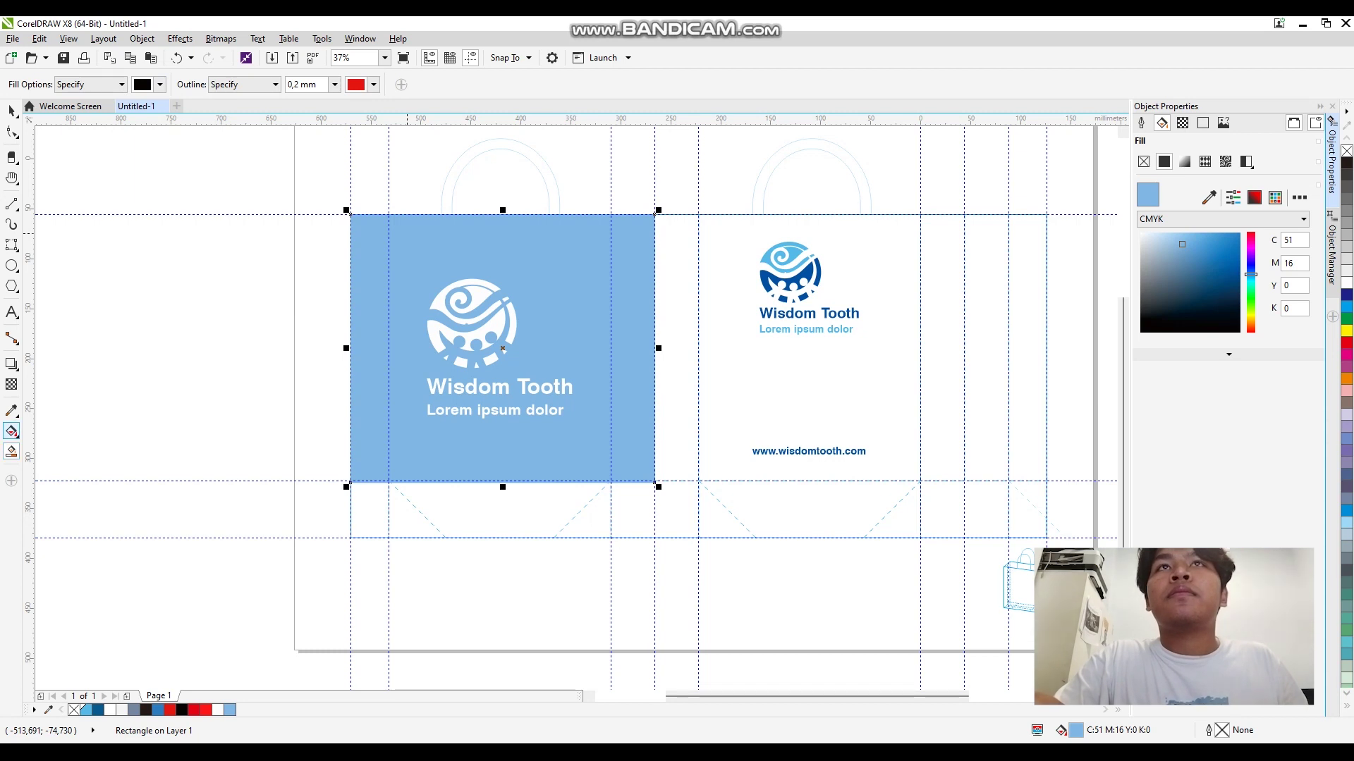
pyautogui.click(11, 431)
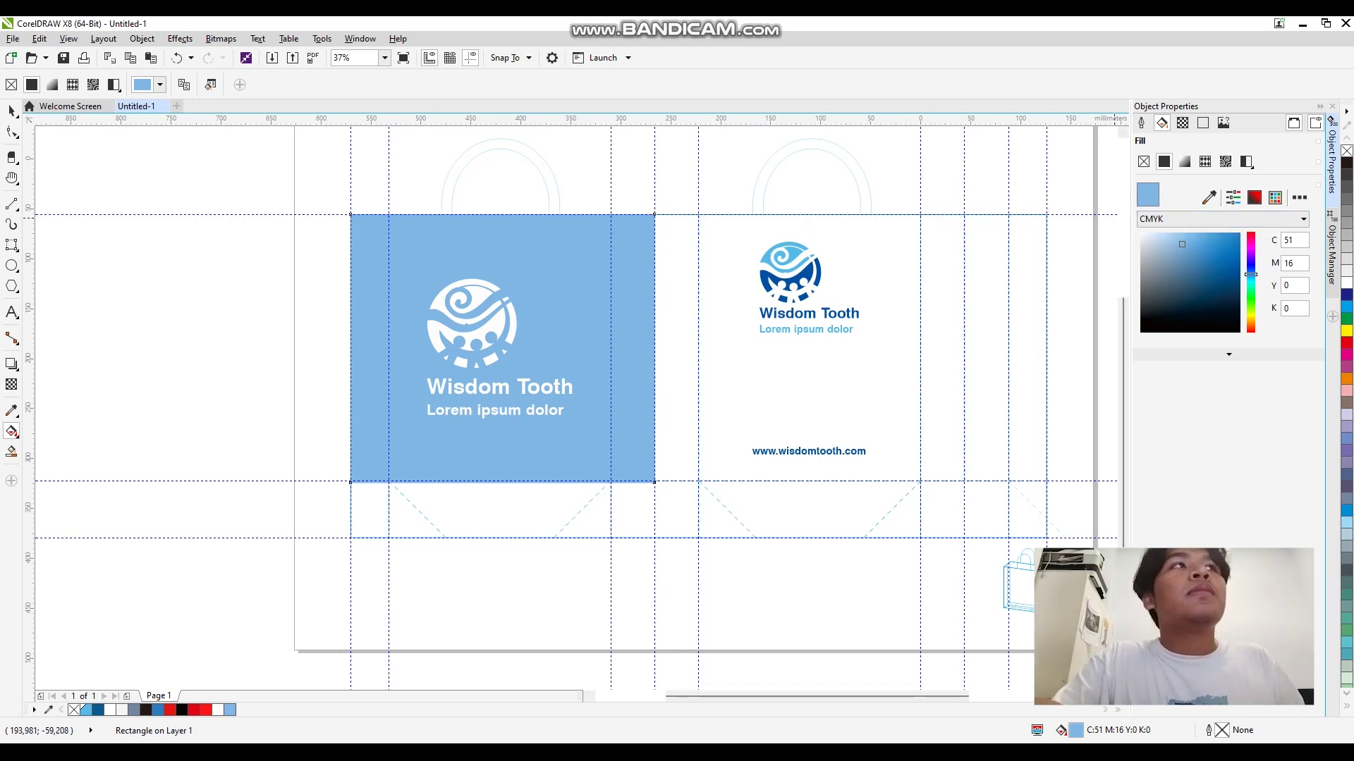
# Sample the panel's own colour as an RGB fill and enter the hex code ffffff for it
pyautogui.click(1209, 196)
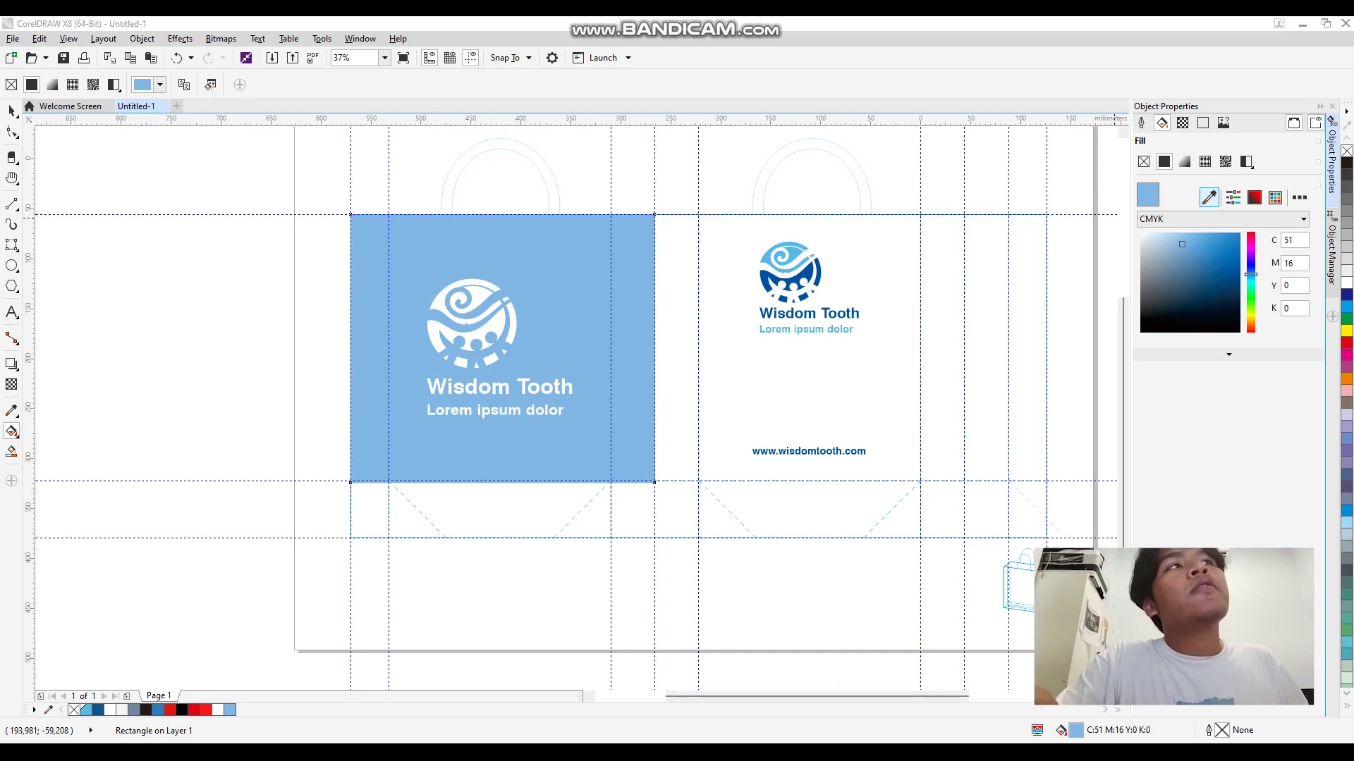
pyautogui.click(592, 317)
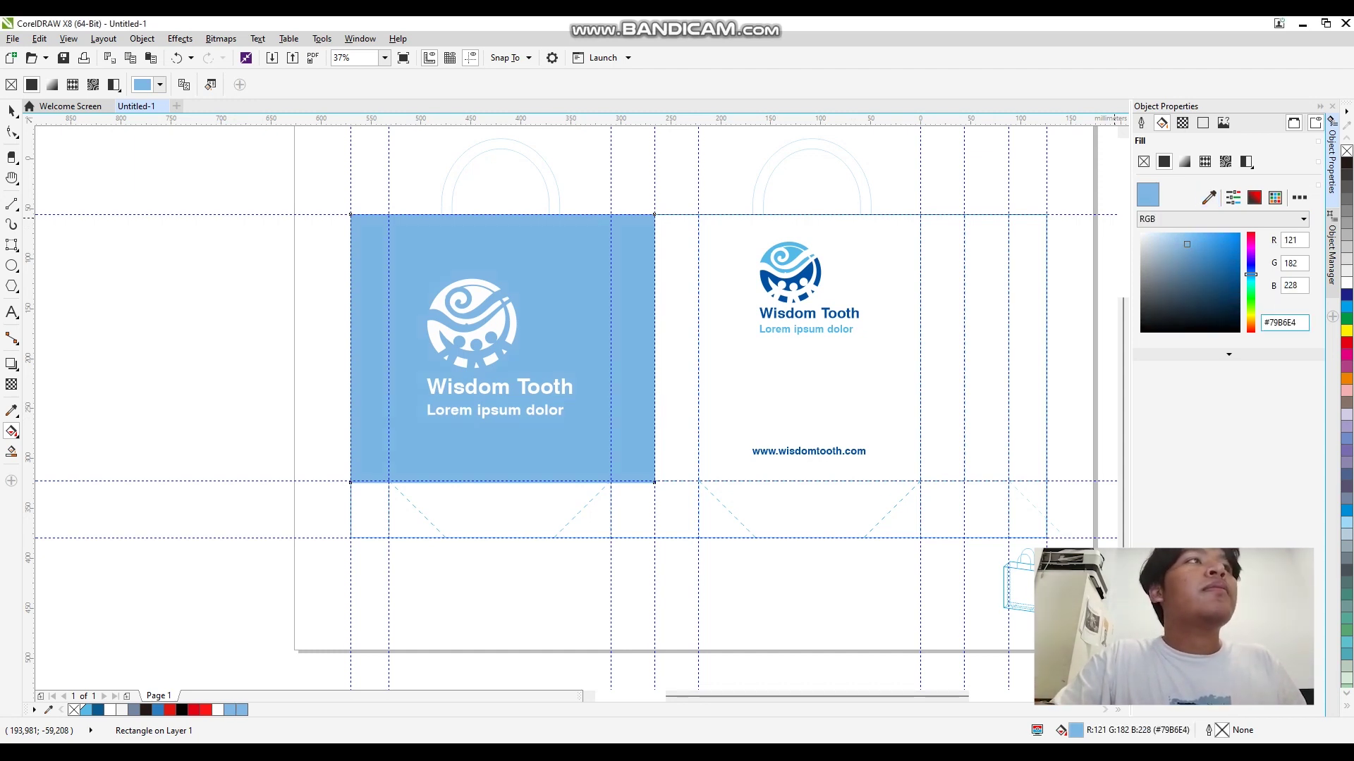
pyautogui.doubleClick(1286, 322)
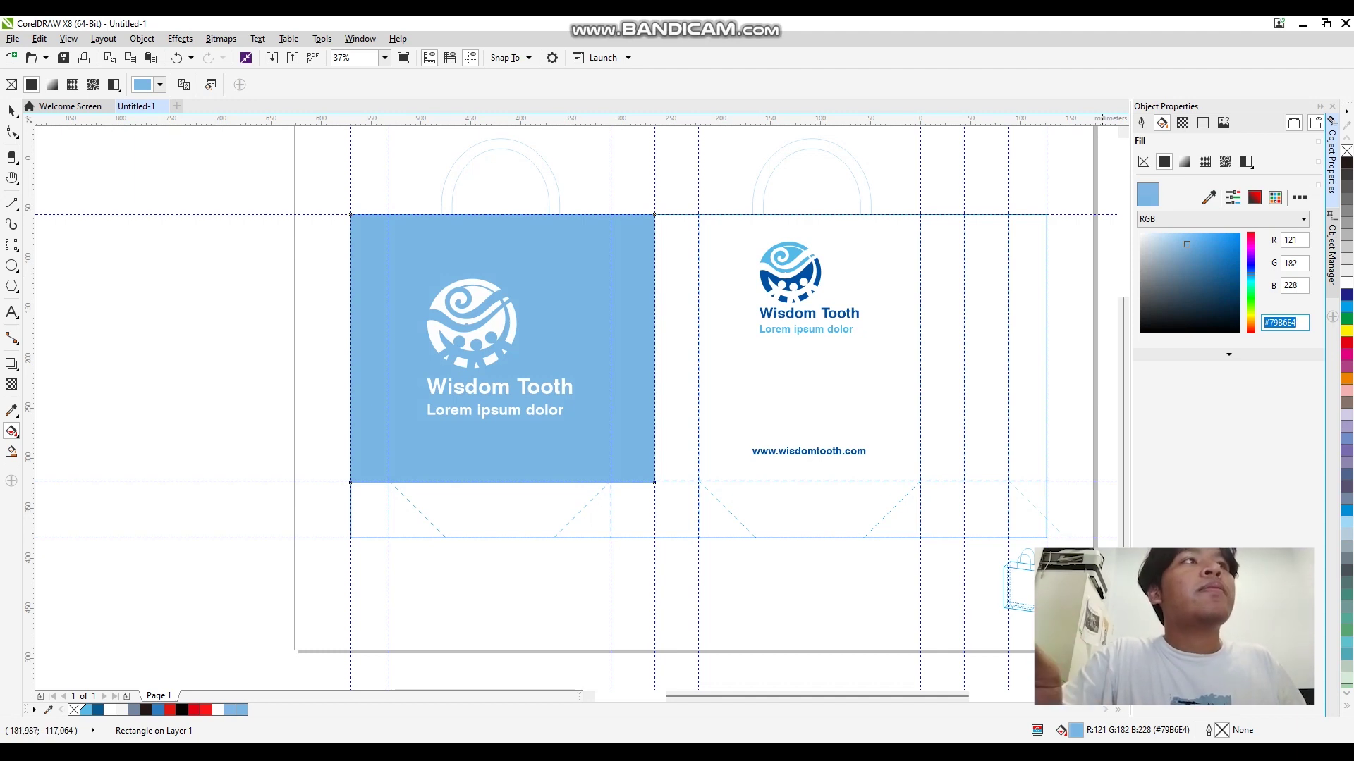
pyautogui.write('ffffff')
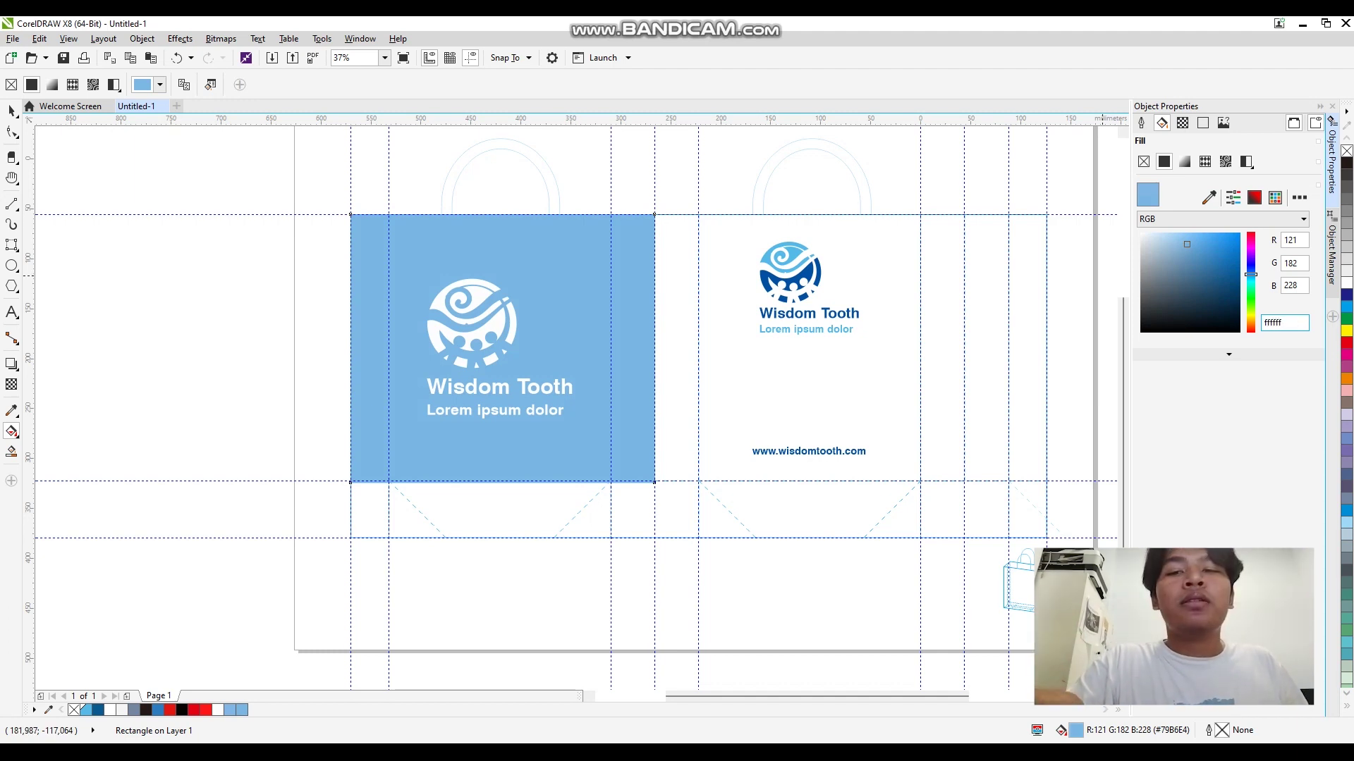
pyautogui.press('Return')
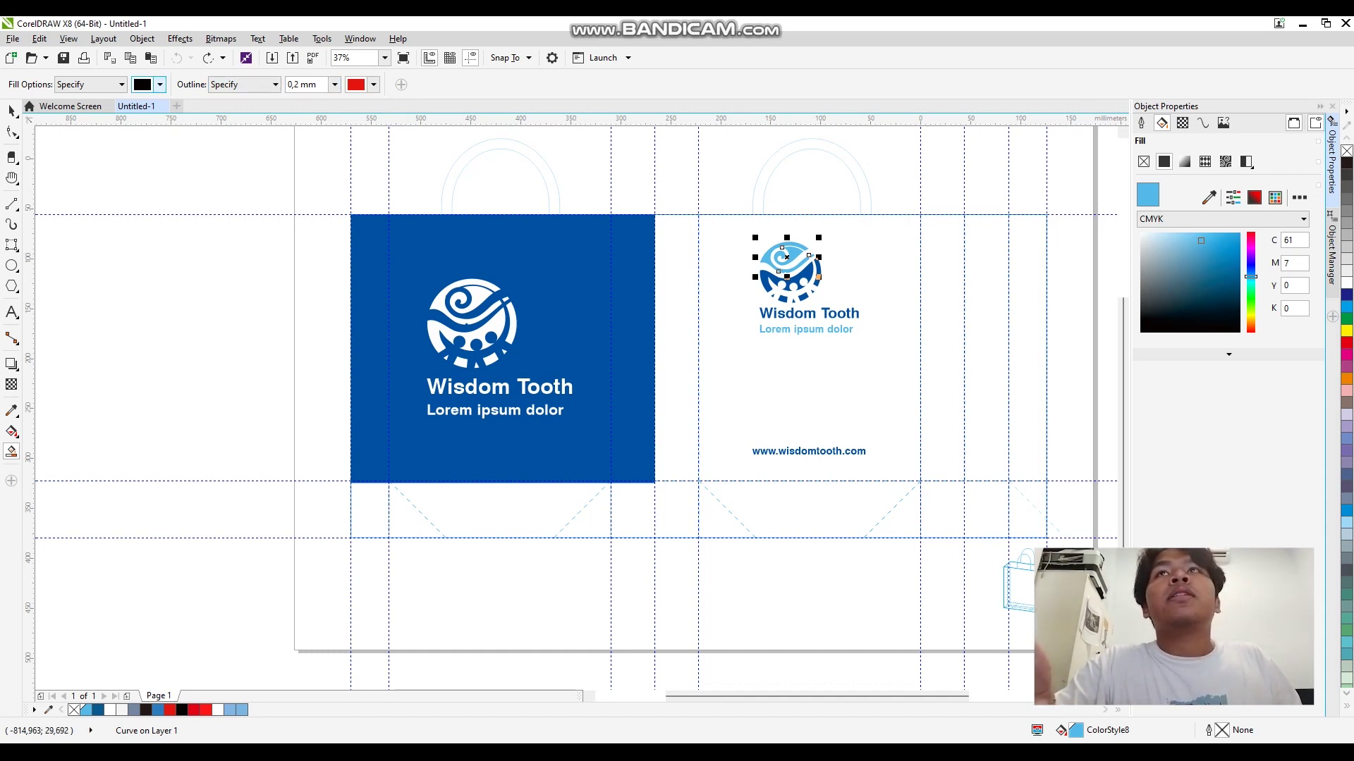
# Smart Fill the blue panel with red C 21, M 100, Y 100, K 0 and a light blue outline C 64, M 0, Y 16, K 0
pyautogui.click(223, 165)
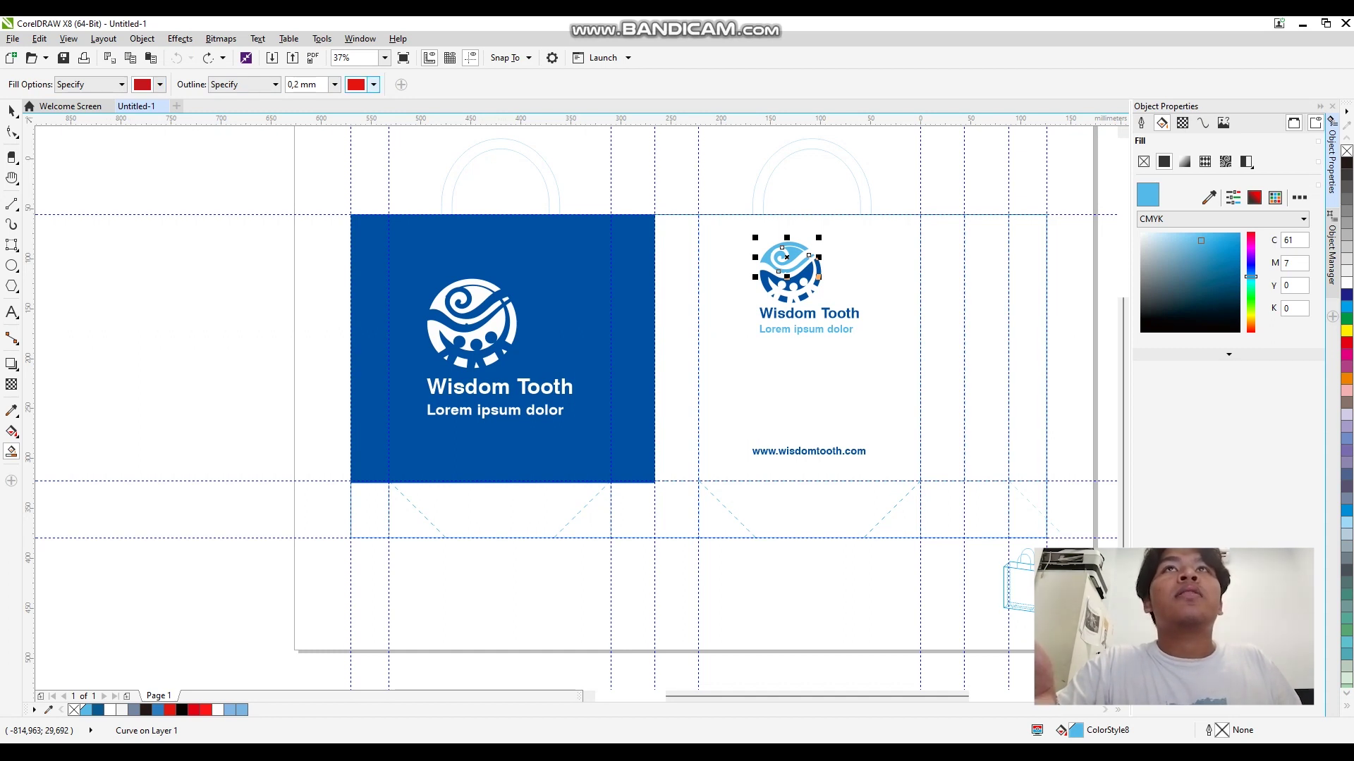
pyautogui.click(462, 189)
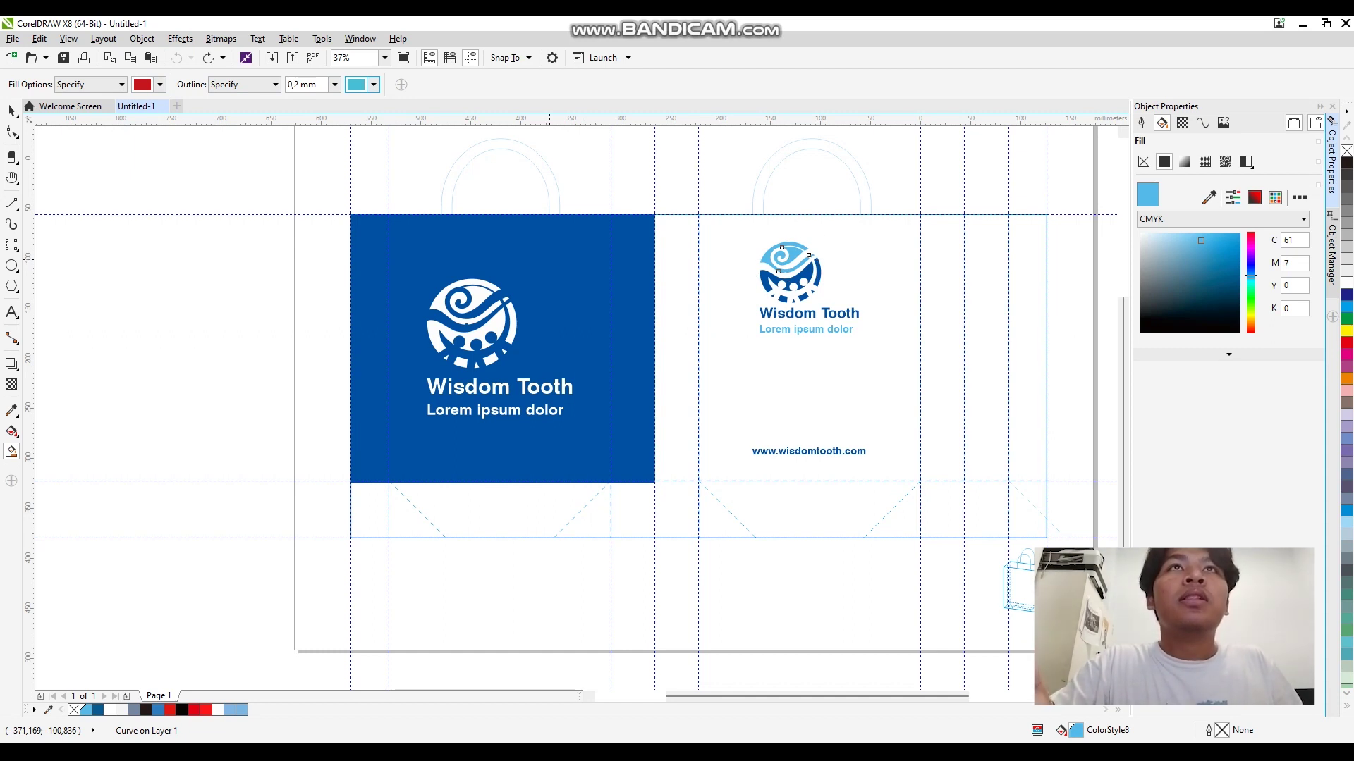
pyautogui.hotkey('ctrl', 'shift', 'z')
# Set the Smart Fill outline width to 10 mm and apply the fill to the red panel again
pyautogui.click(302, 84)
pyautogui.write('10')
pyautogui.press('Return')
pyautogui.scroll(2, 301, 232)
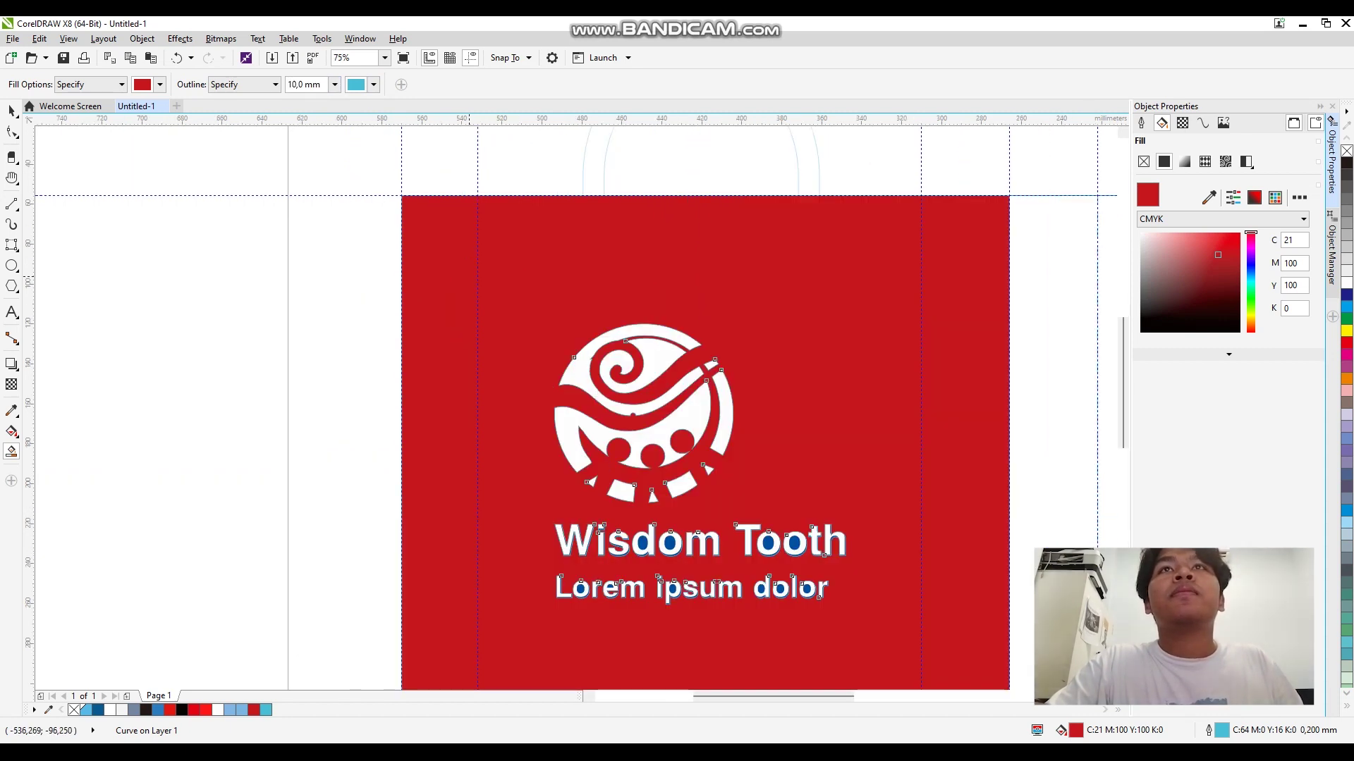
pyautogui.scroll(-1, 301, 232)
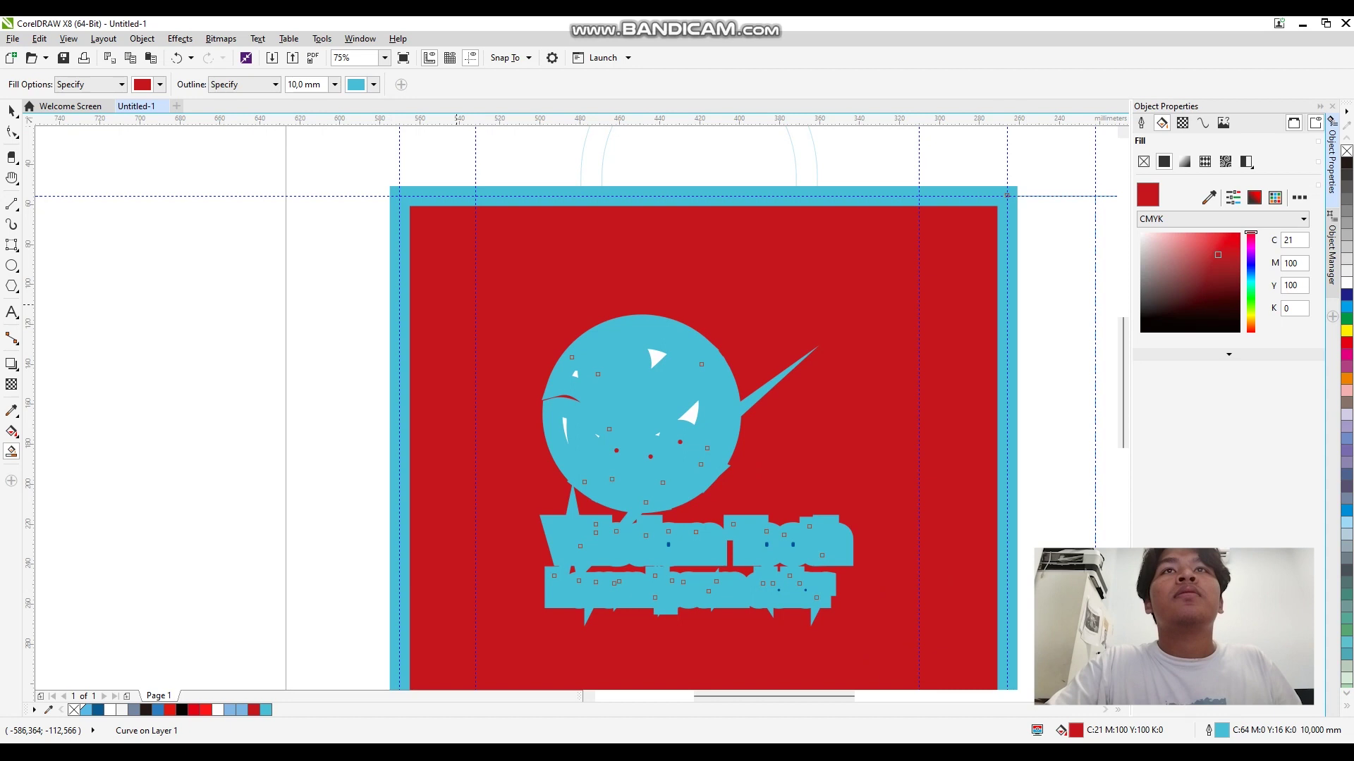
# Reduce the Smart Fill outline width to 0,75 mm and fill the panel once more
pyautogui.click(303, 85)
pyautogui.write('0,75')
pyautogui.press('Return')
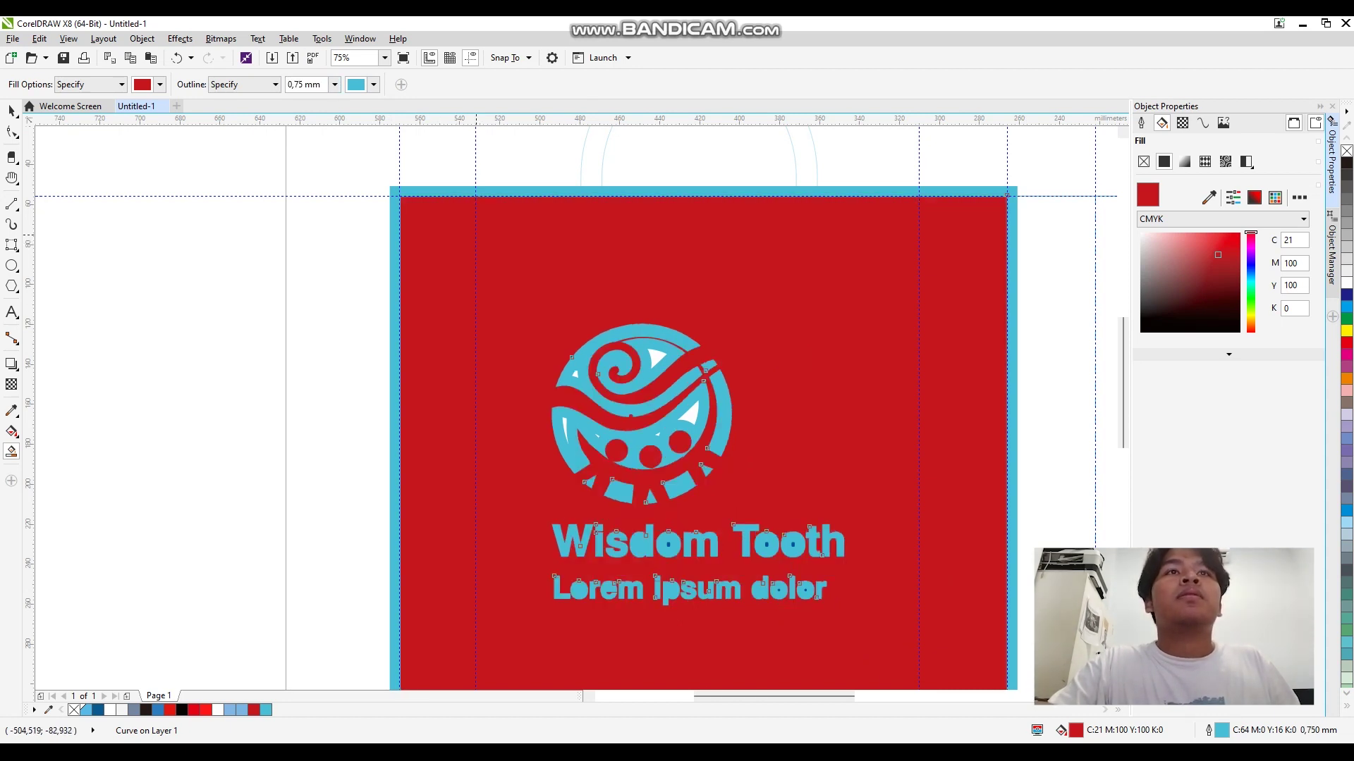
# Change the outline width of the newly filled panel object to Hairline in its object properties
pyautogui.click(1142, 123)
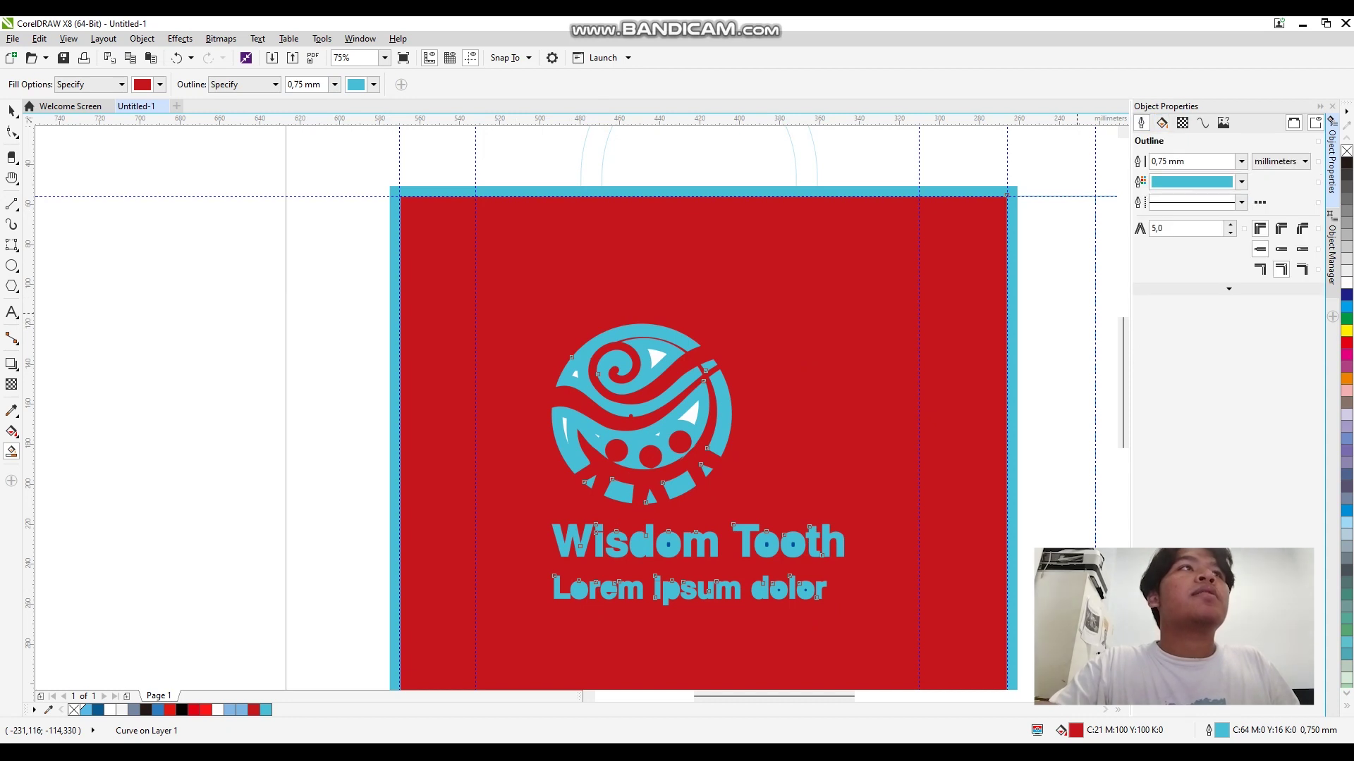
pyautogui.click(1242, 162)
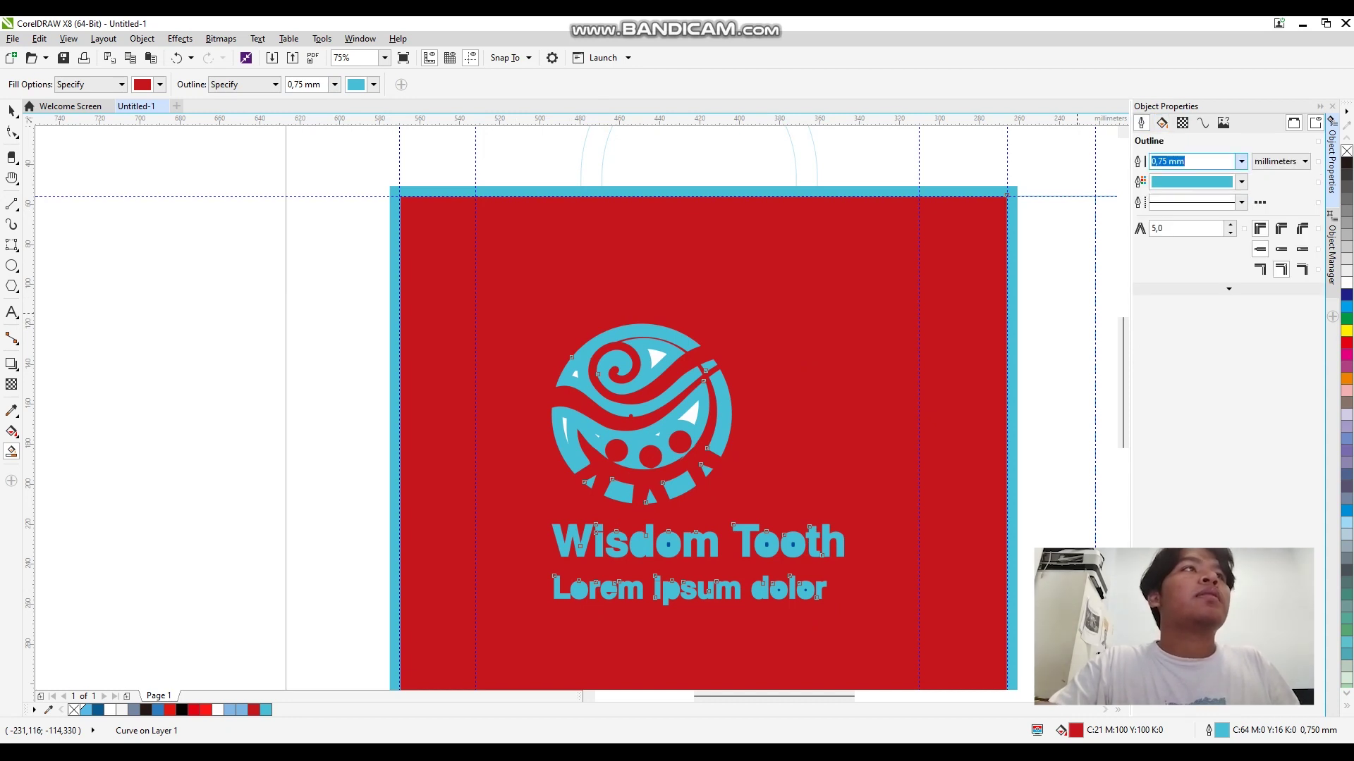
pyautogui.click(1185, 187)
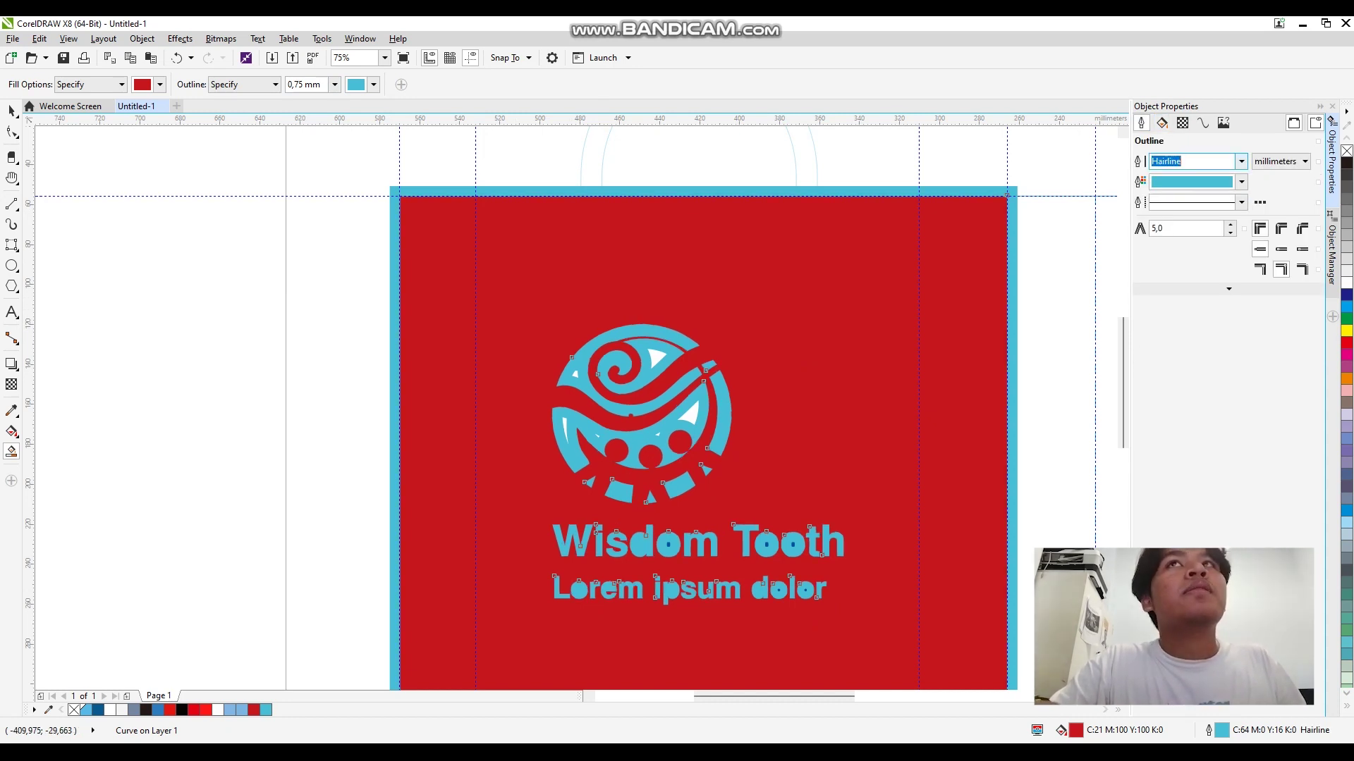